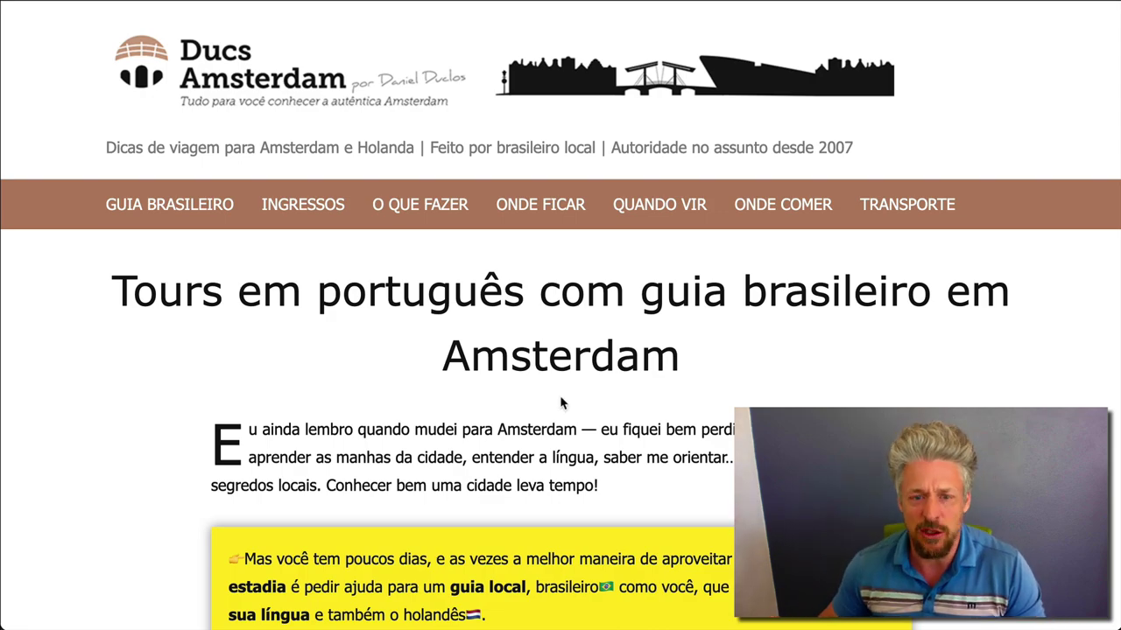
Step: Skim the Amsterdam tours page down to the guided-services list and return to its beginning
{"action": "scroll", "coordinate": [560, 396], "scroll_direction": "down", "scroll_amount": 10}
{"action": "scroll", "coordinate": [560, 397], "scroll_direction": "down", "scroll_amount": 15}
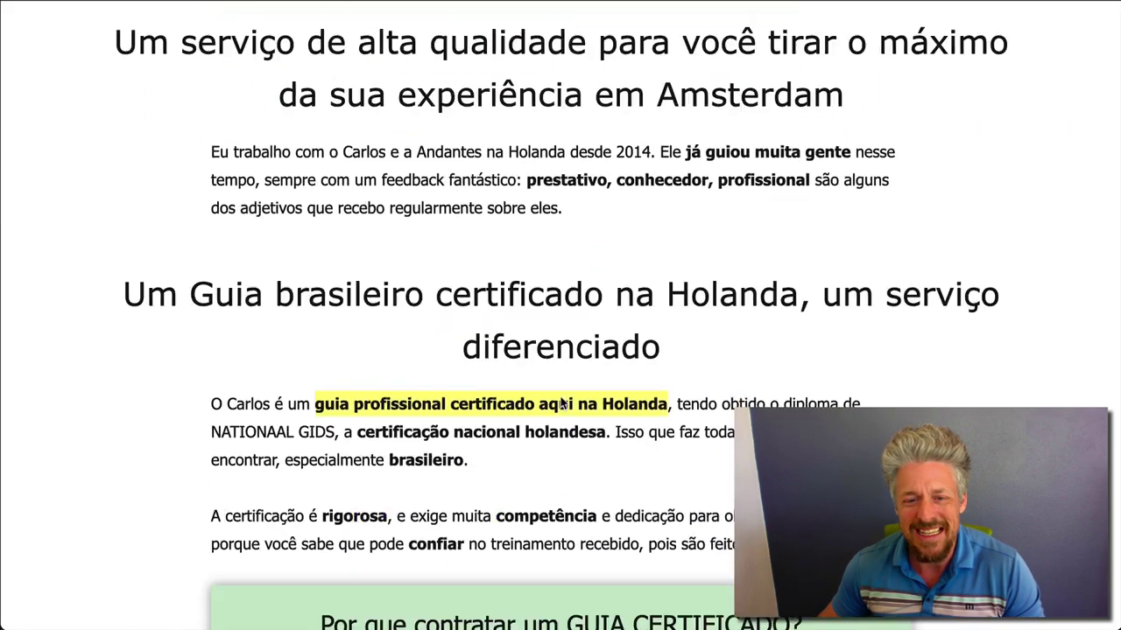
{"action": "scroll", "coordinate": [561, 403], "scroll_direction": "down", "scroll_amount": 10}
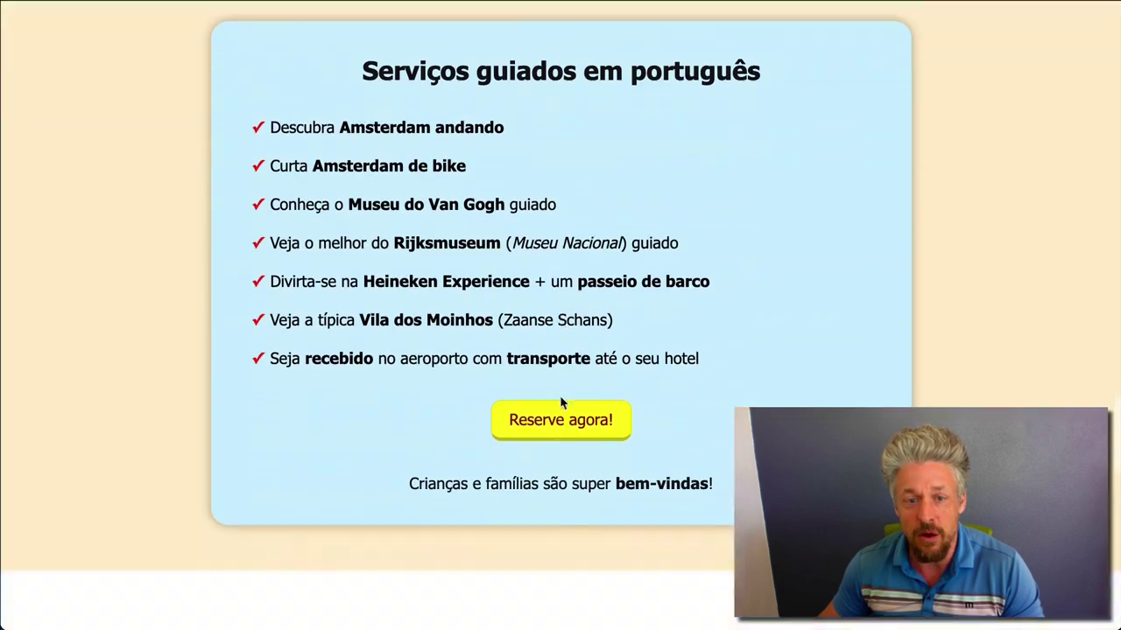
{"action": "scroll", "coordinate": [561, 402], "scroll_direction": "up", "scroll_amount": 10}
{"action": "scroll", "coordinate": [561, 403], "scroll_direction": "up", "scroll_amount": 20}
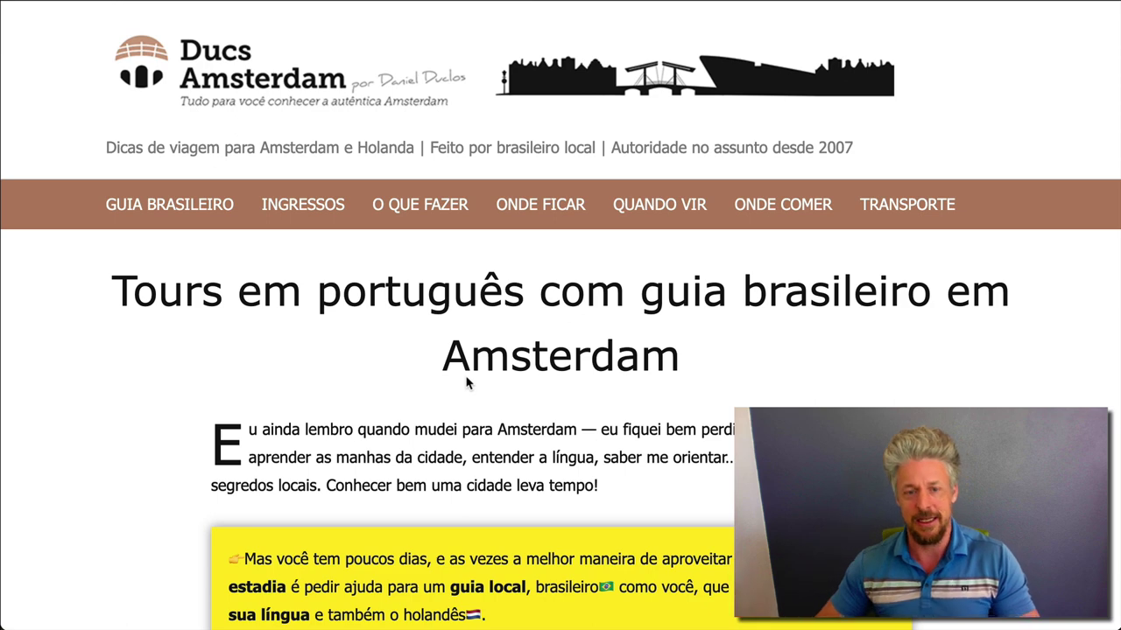
Step: Examine the headline about Portuguese-language tours and the opening paragraph beneath it
{"action": "scroll", "coordinate": [526, 488], "scroll_direction": "down", "scroll_amount": 2}
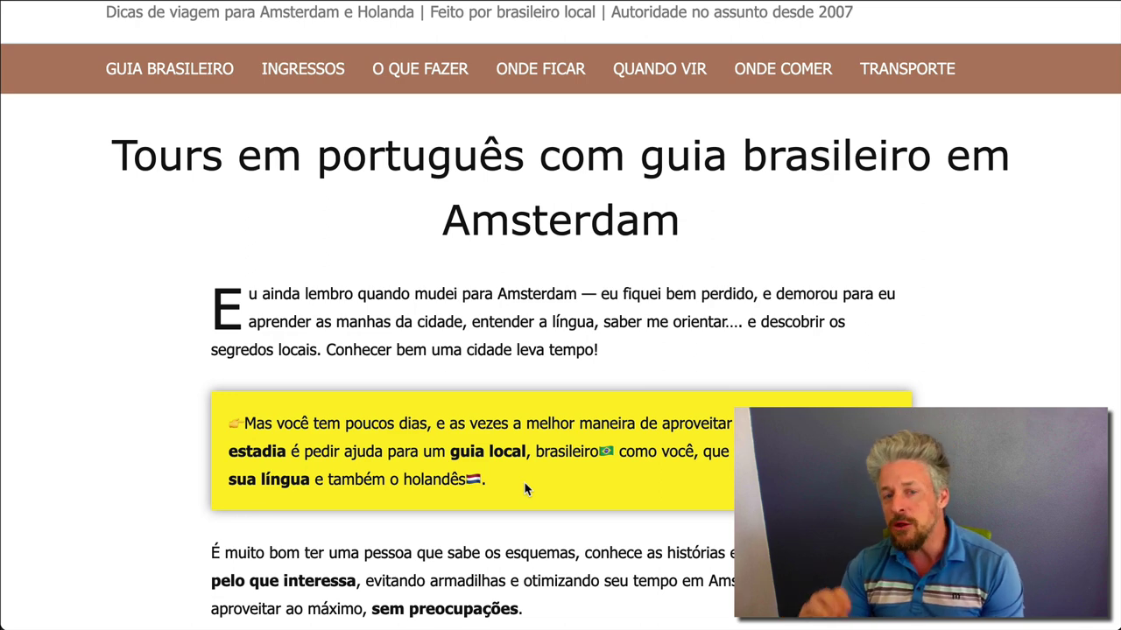
{"action": "scroll", "coordinate": [526, 489], "scroll_direction": "up", "scroll_amount": 2}
{"action": "scroll", "coordinate": [525, 488], "scroll_direction": "down", "scroll_amount": 1}
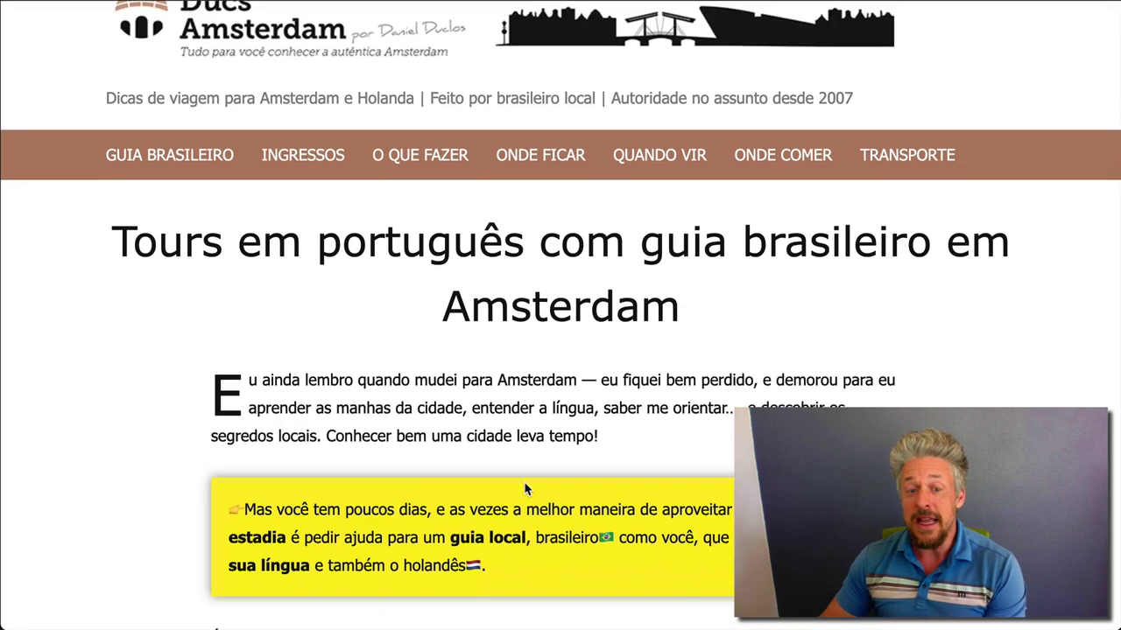
{"action": "scroll", "coordinate": [527, 491], "scroll_direction": "down", "scroll_amount": 2}
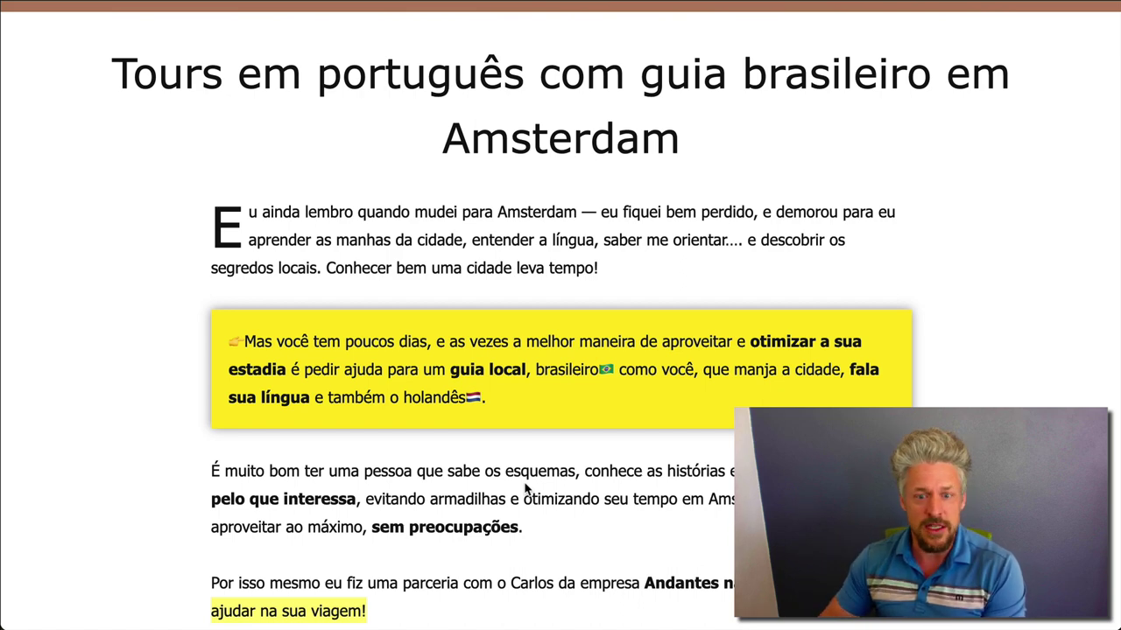
{"action": "scroll", "coordinate": [525, 488], "scroll_direction": "up", "scroll_amount": 1}
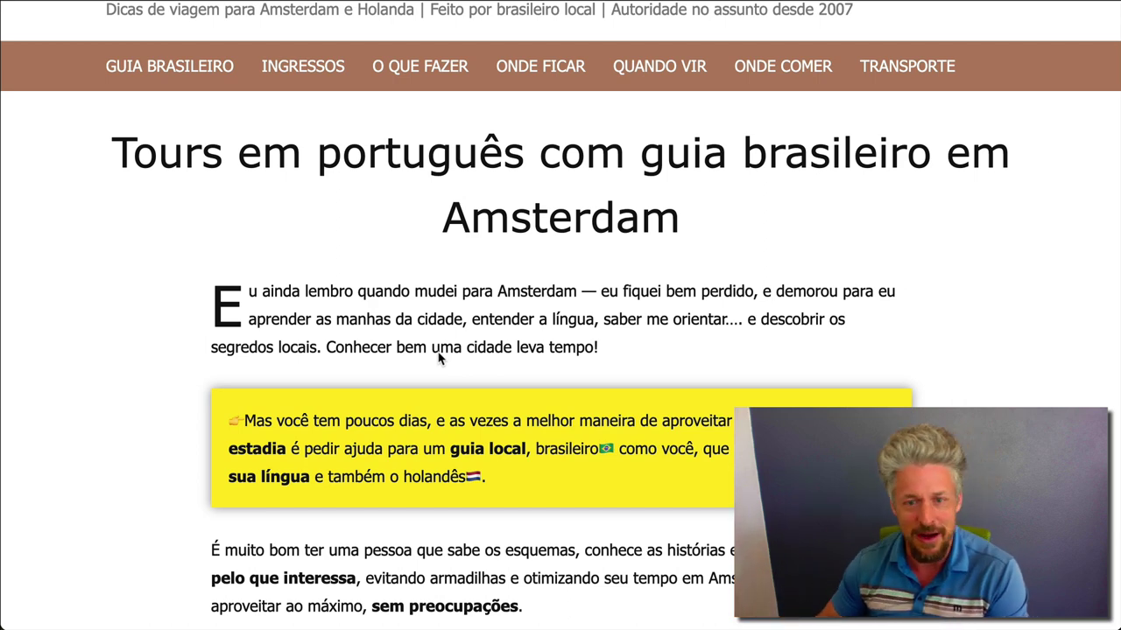
{"action": "scroll", "coordinate": [440, 357], "scroll_direction": "down", "scroll_amount": 3}
{"action": "scroll", "coordinate": [440, 357], "scroll_direction": "up", "scroll_amount": 2}
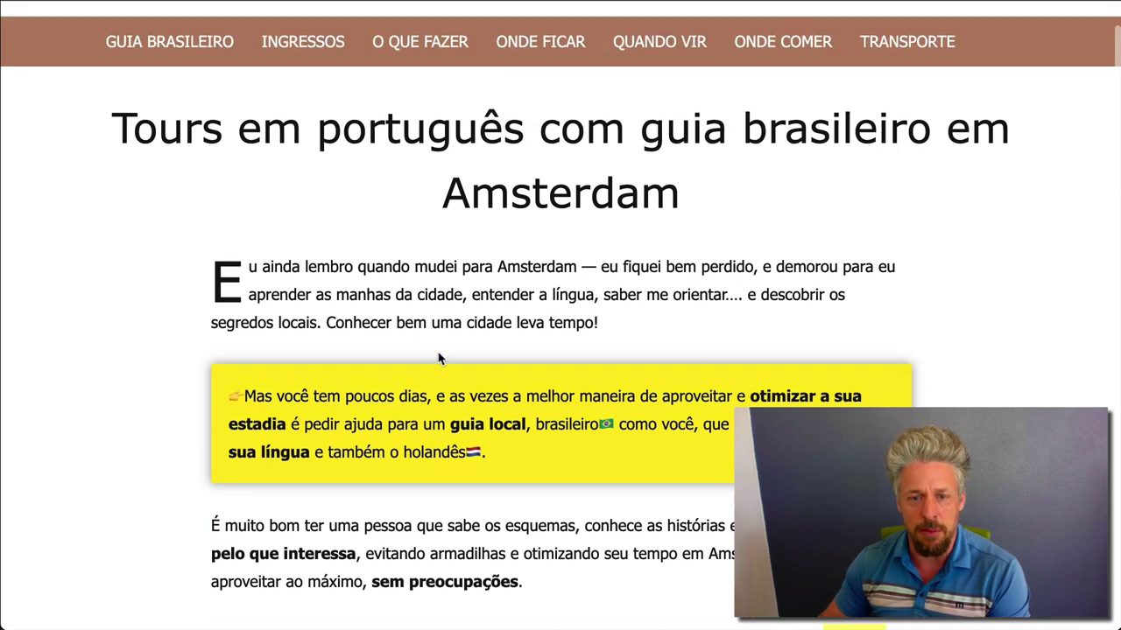
Step: Read the highlighted local-guide box and the paragraphs introducing the partnership with Andantes na Holanda
{"action": "scroll", "coordinate": [534, 208], "scroll_direction": "down", "scroll_amount": 3}
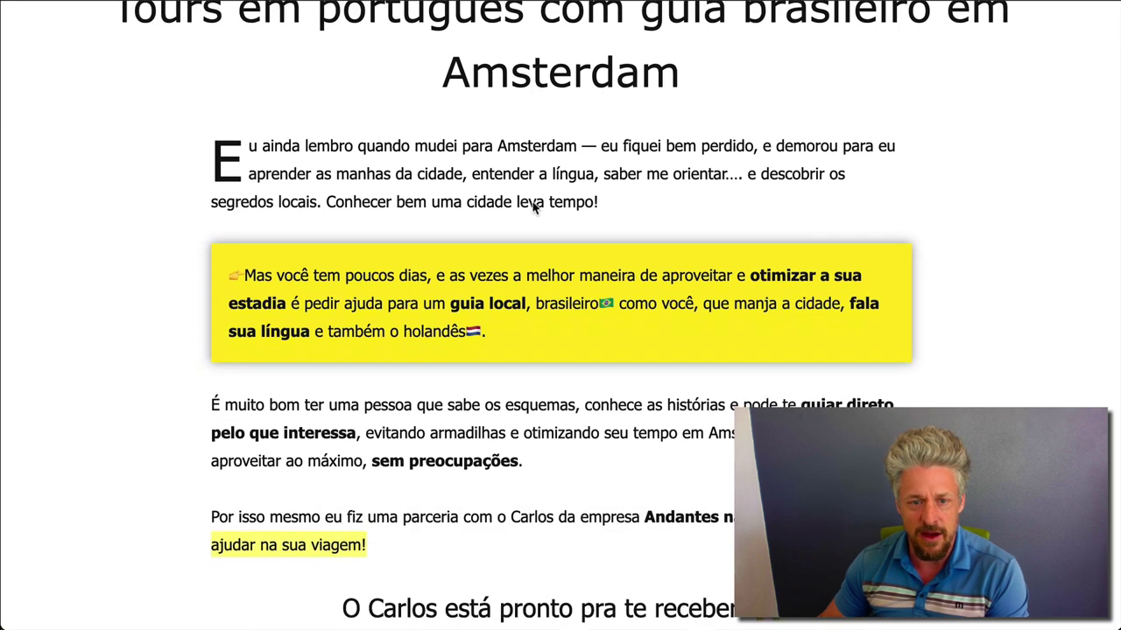
{"action": "scroll", "coordinate": [243, 133], "scroll_direction": "down", "scroll_amount": 2}
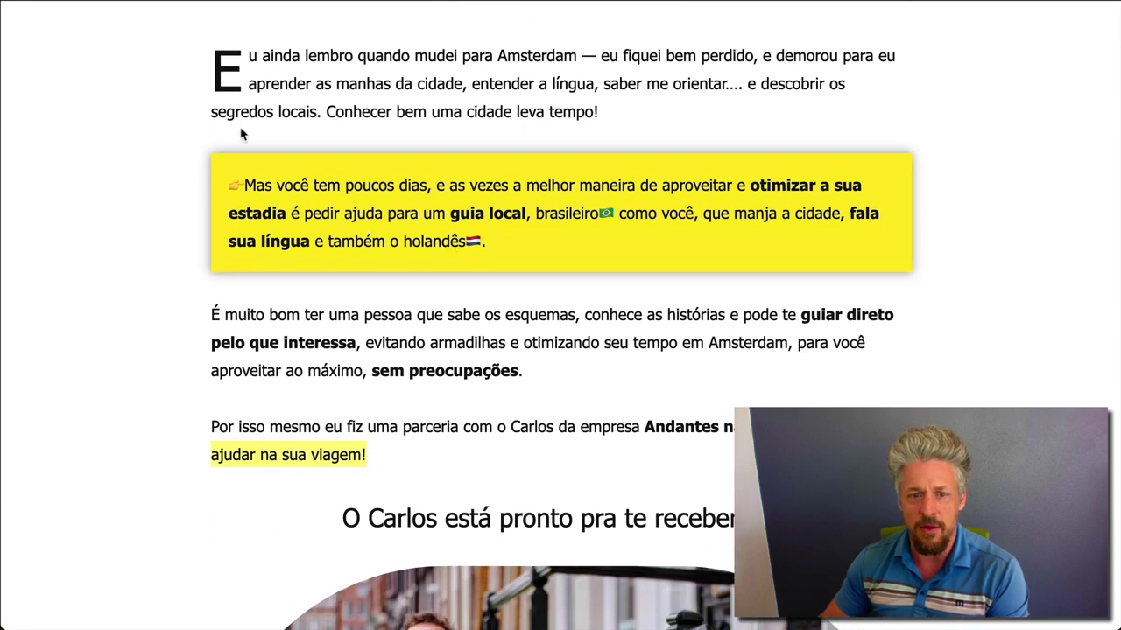
{"action": "scroll", "coordinate": [851, 339], "scroll_direction": "down", "scroll_amount": 2}
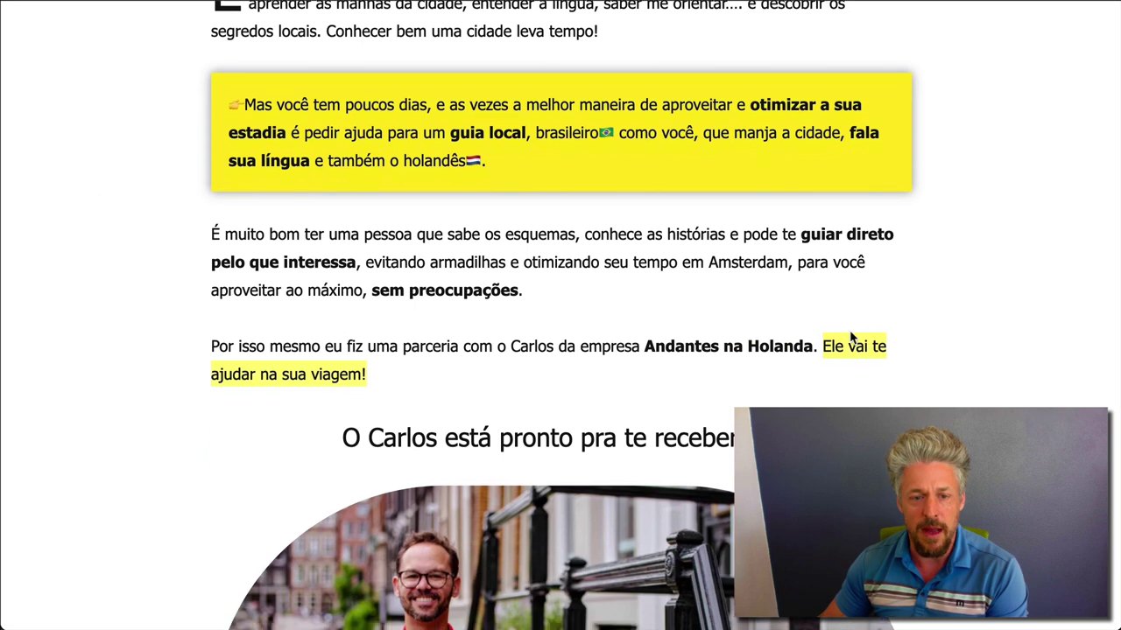
{"action": "scroll", "coordinate": [851, 338], "scroll_direction": "down", "scroll_amount": 2}
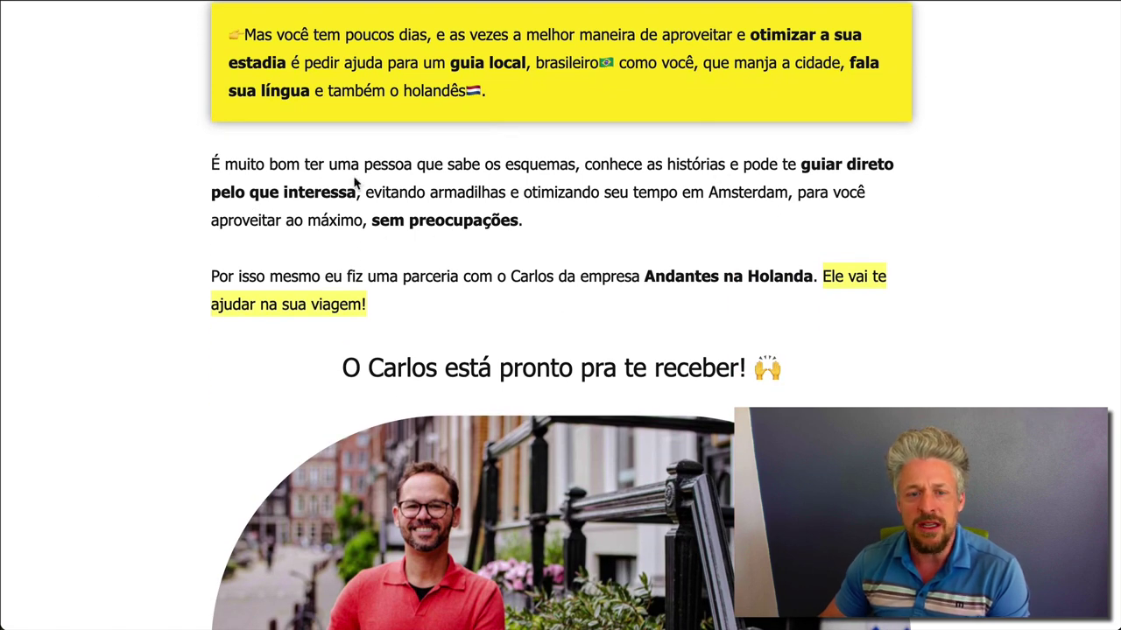
{"action": "scroll", "coordinate": [530, 245], "scroll_direction": "up", "scroll_amount": 1}
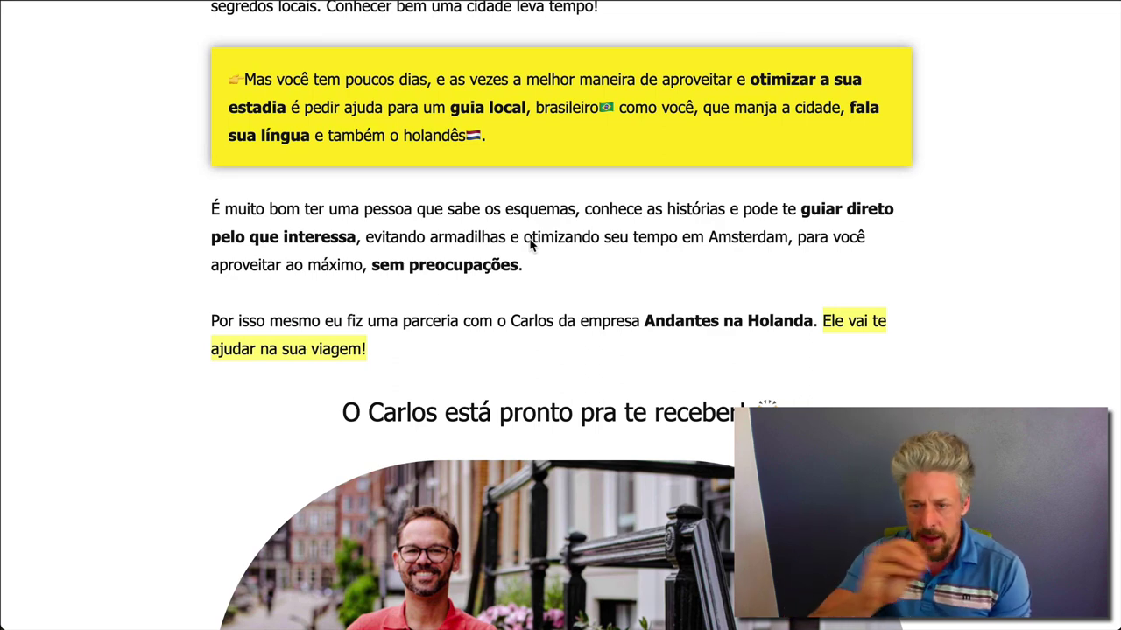
{"action": "scroll", "coordinate": [531, 246], "scroll_direction": "down", "scroll_amount": 2}
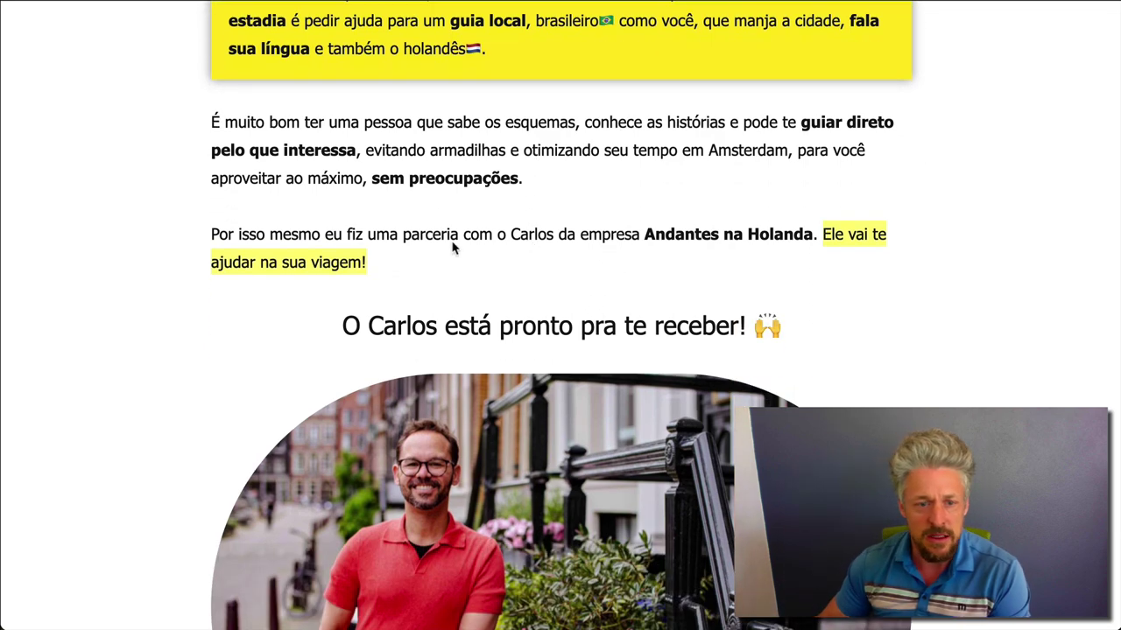
Step: Examine the guide's photo and the section presenting a high-quality service in Amsterdam
{"action": "scroll", "coordinate": [774, 340], "scroll_direction": "down", "scroll_amount": 4}
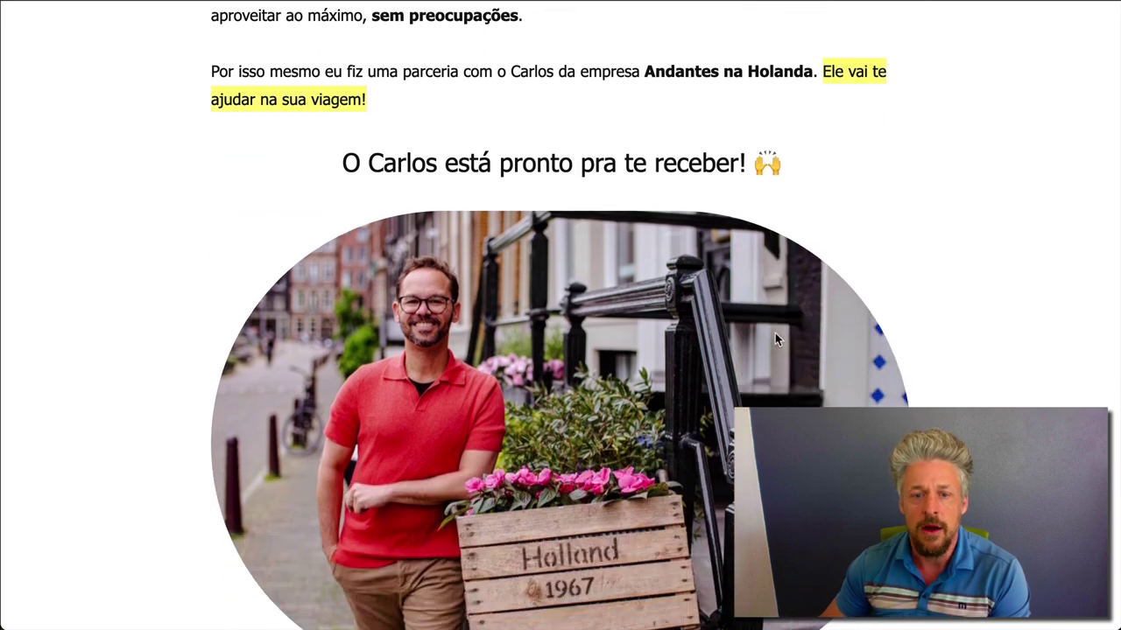
{"action": "scroll", "coordinate": [696, 307], "scroll_direction": "down", "scroll_amount": 4}
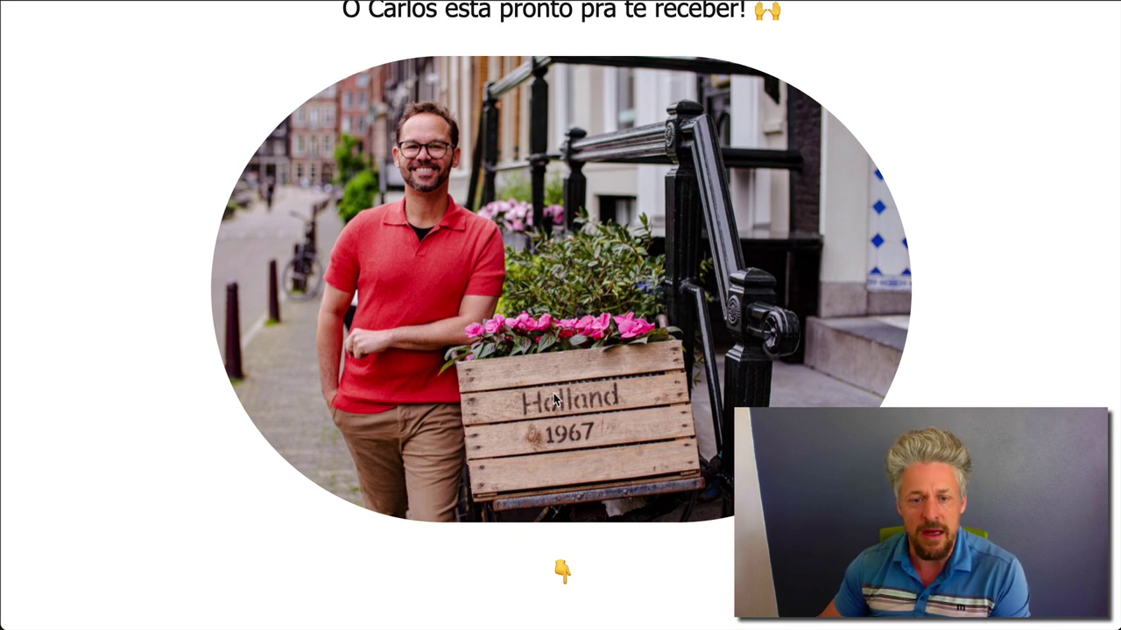
{"action": "scroll", "coordinate": [553, 398], "scroll_direction": "down", "scroll_amount": 5}
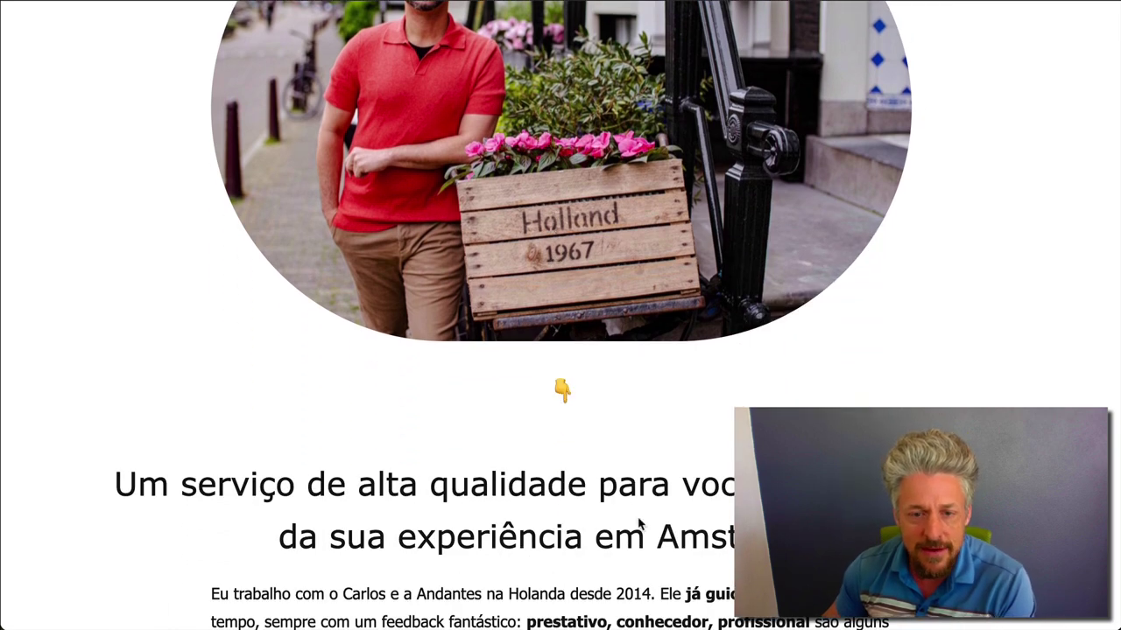
{"action": "scroll", "coordinate": [641, 525], "scroll_direction": "down", "scroll_amount": 5}
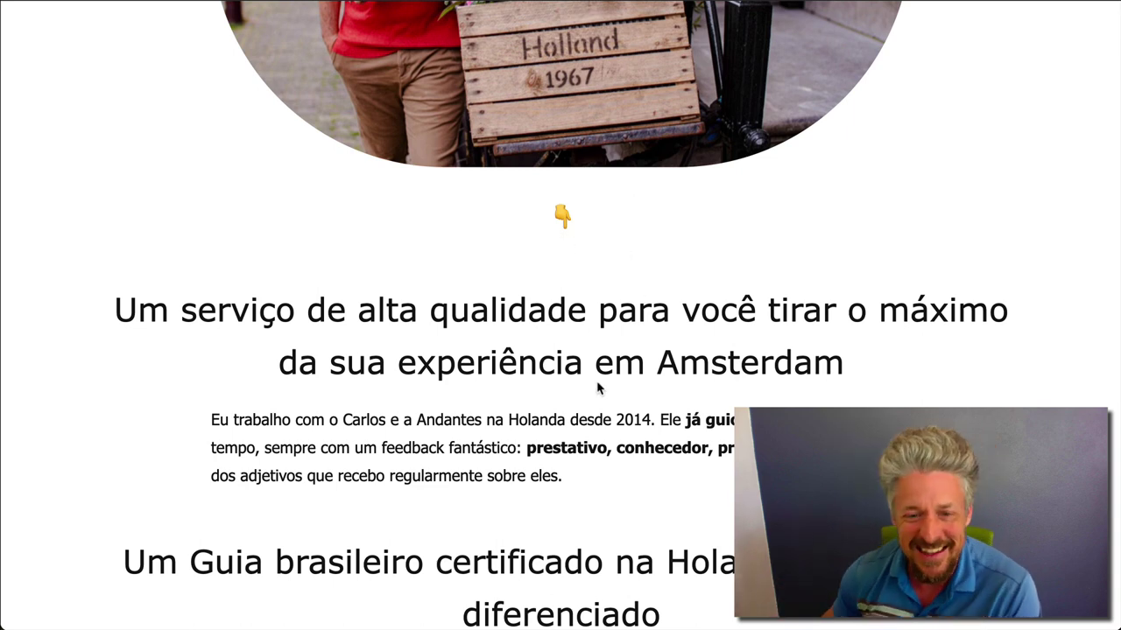
{"action": "scroll", "coordinate": [600, 390], "scroll_direction": "down", "scroll_amount": 3}
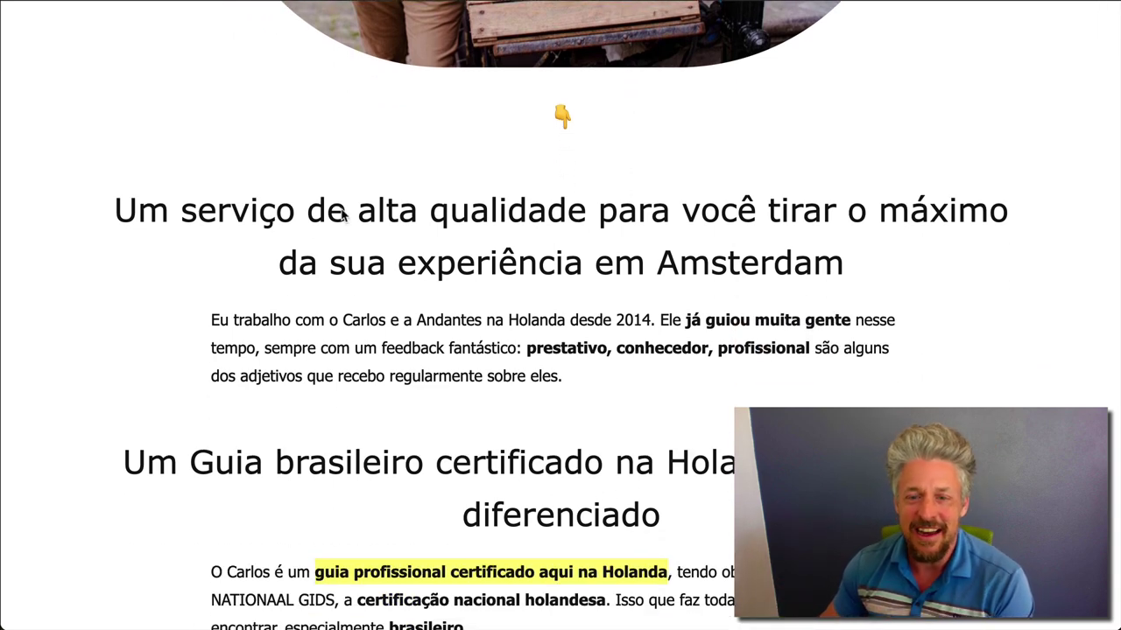
Step: Read the certified-guide section, the reasons for hiring a certified guide, and the personal recommendation with the airport pickup offer
{"action": "scroll", "coordinate": [695, 396], "scroll_direction": "down", "scroll_amount": 5}
{"action": "scroll", "coordinate": [710, 431], "scroll_direction": "down", "scroll_amount": 3}
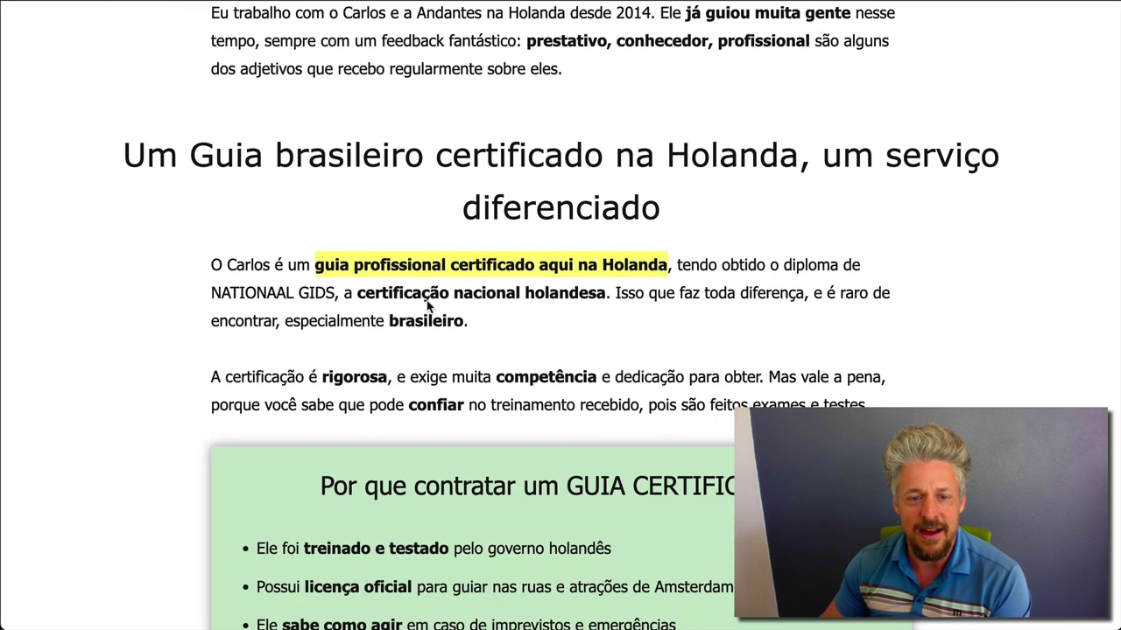
{"action": "scroll", "coordinate": [666, 332], "scroll_direction": "down", "scroll_amount": 4}
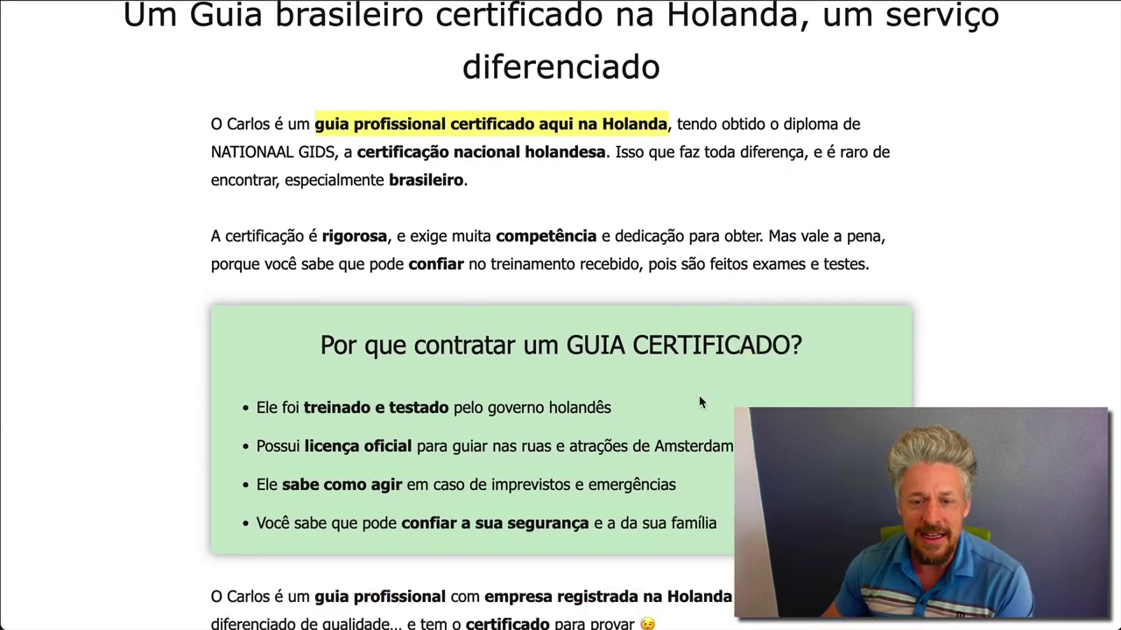
{"action": "scroll", "coordinate": [720, 380], "scroll_direction": "down", "scroll_amount": 3}
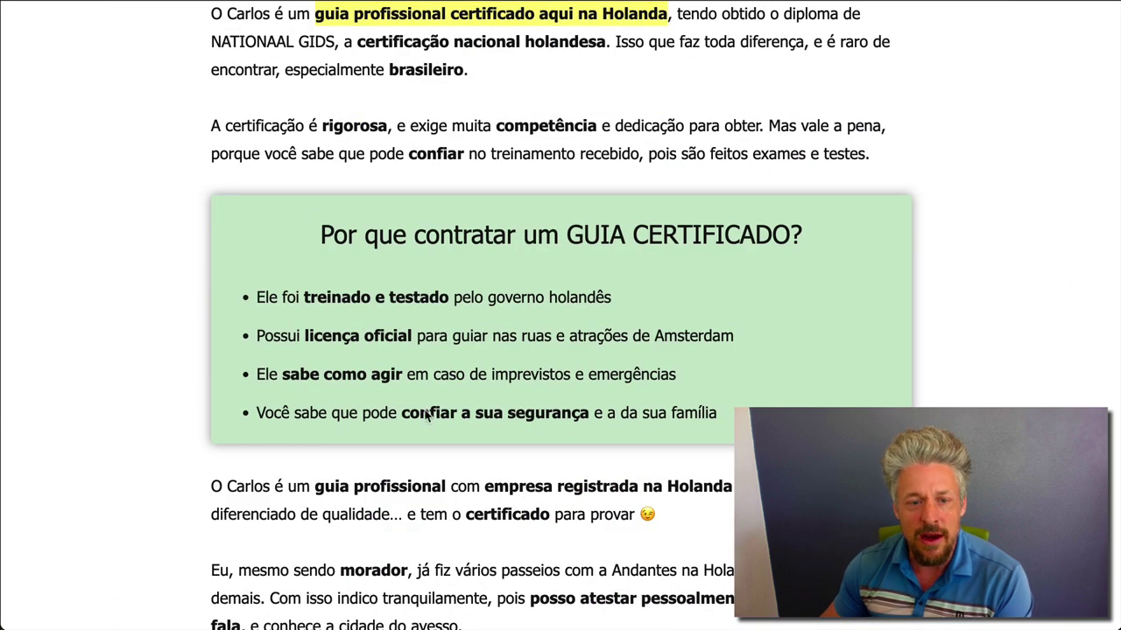
{"action": "scroll", "coordinate": [652, 409], "scroll_direction": "down", "scroll_amount": 10}
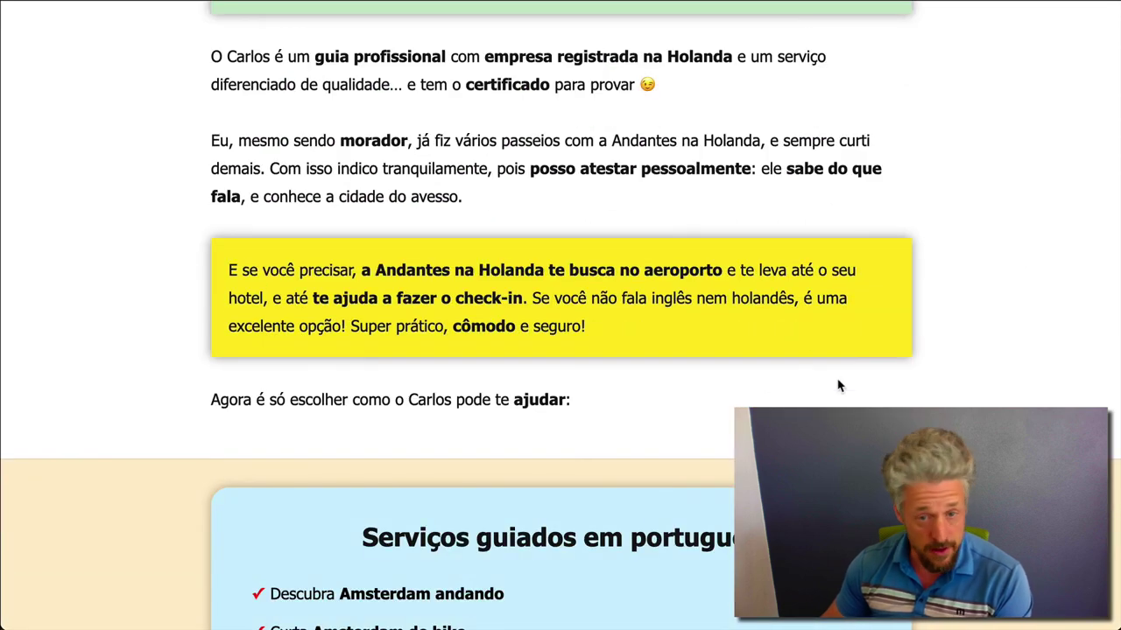
{"action": "scroll", "coordinate": [691, 328], "scroll_direction": "up", "scroll_amount": 4}
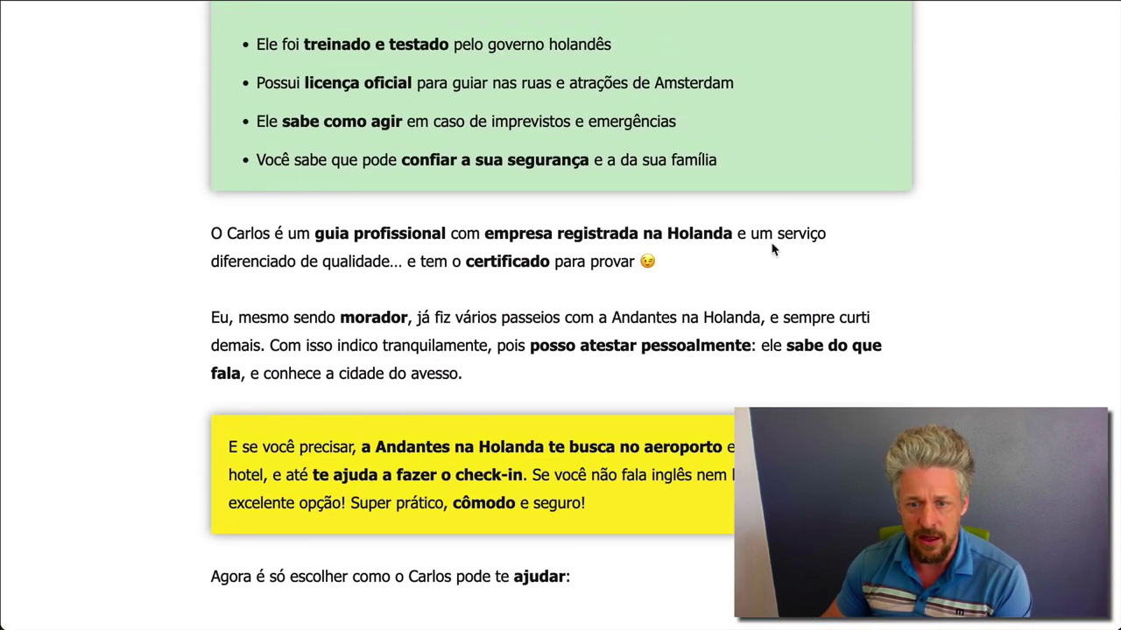
Step: Review the "Serviços guiados em português" box, including its list of tours and its booking call to action
{"action": "scroll", "coordinate": [561, 315], "scroll_direction": "down", "scroll_amount": 10}
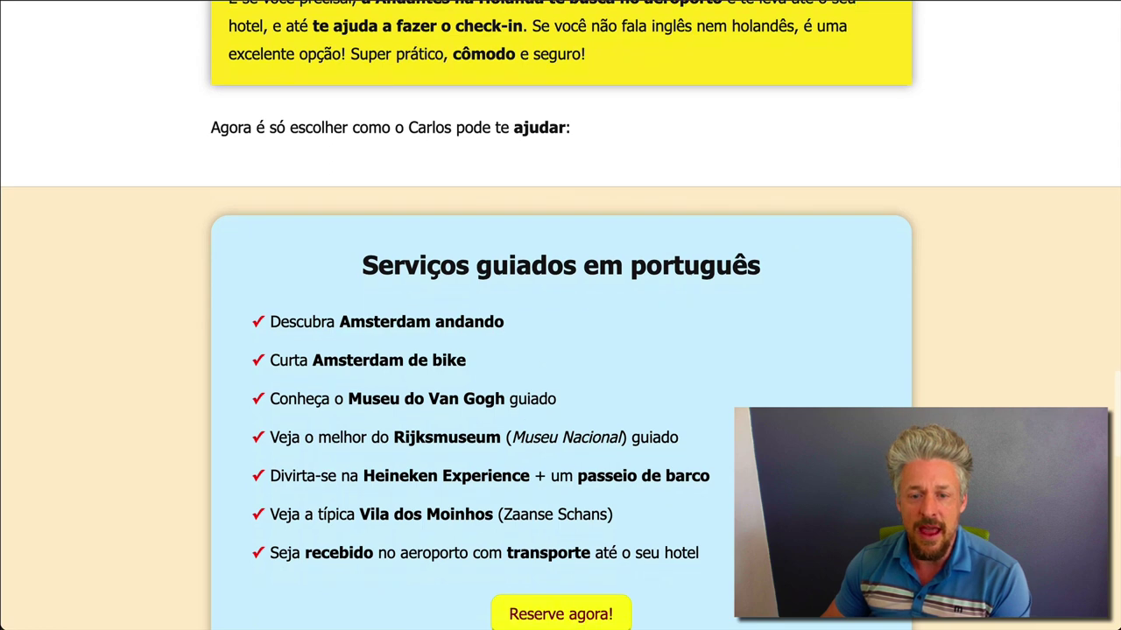
{"action": "scroll", "coordinate": [560, 315], "scroll_direction": "down", "scroll_amount": 2}
{"action": "scroll", "coordinate": [561, 315], "scroll_direction": "down", "scroll_amount": 1}
{"action": "scroll", "coordinate": [842, 401], "scroll_direction": "down", "scroll_amount": 1}
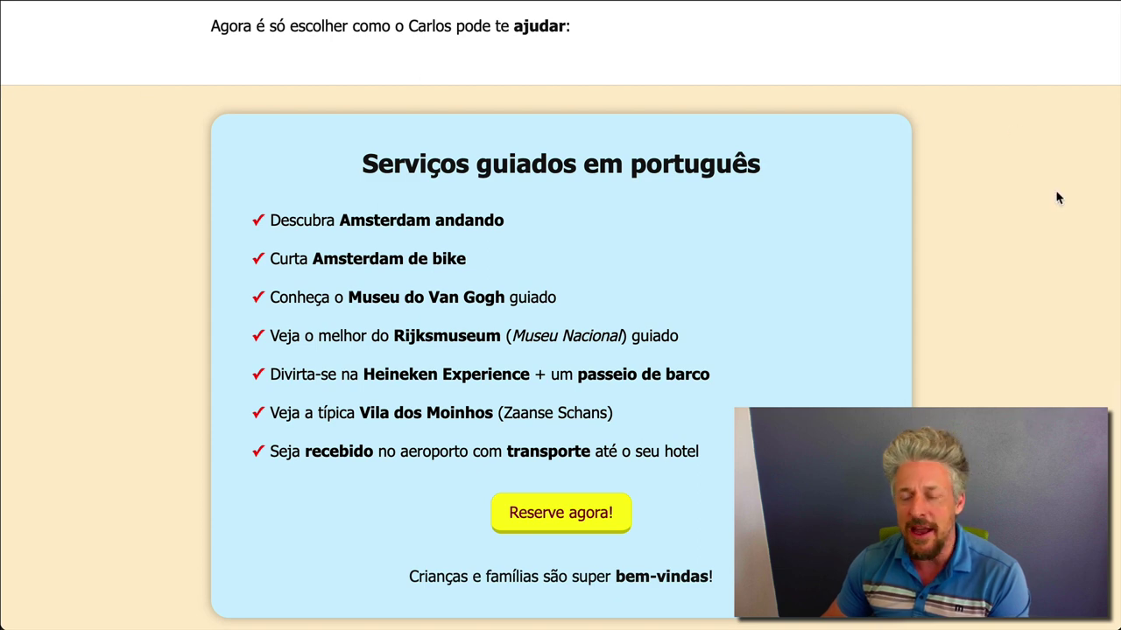
{"action": "scroll", "coordinate": [1021, 351], "scroll_direction": "down", "scroll_amount": 3}
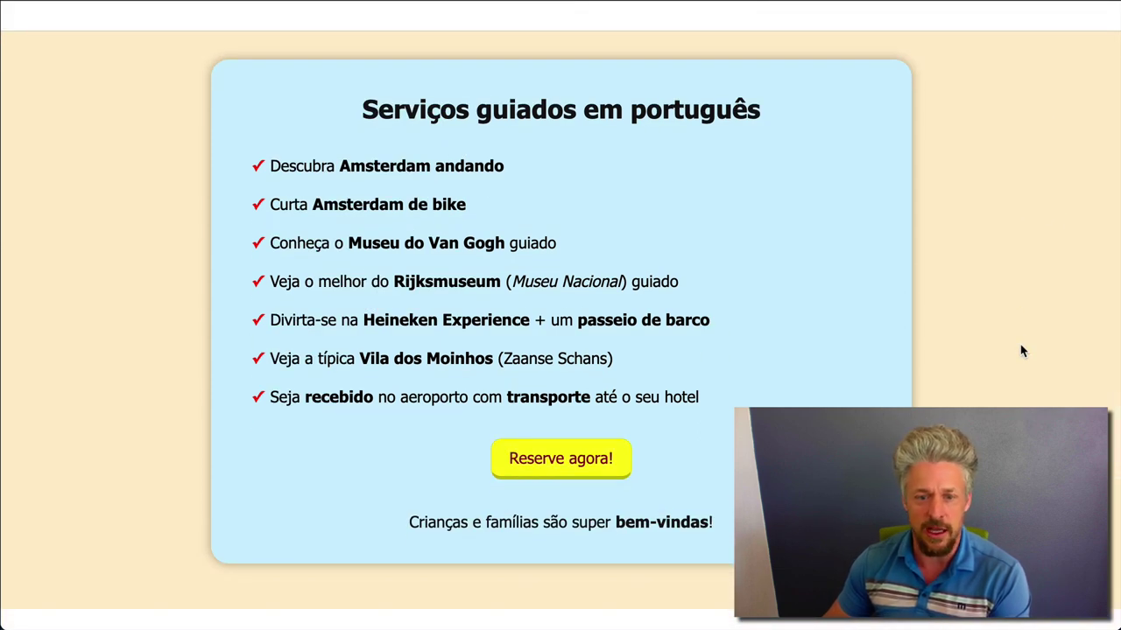
{"action": "scroll", "coordinate": [1021, 350], "scroll_direction": "up", "scroll_amount": 2}
{"action": "scroll", "coordinate": [1020, 350], "scroll_direction": "down", "scroll_amount": 2}
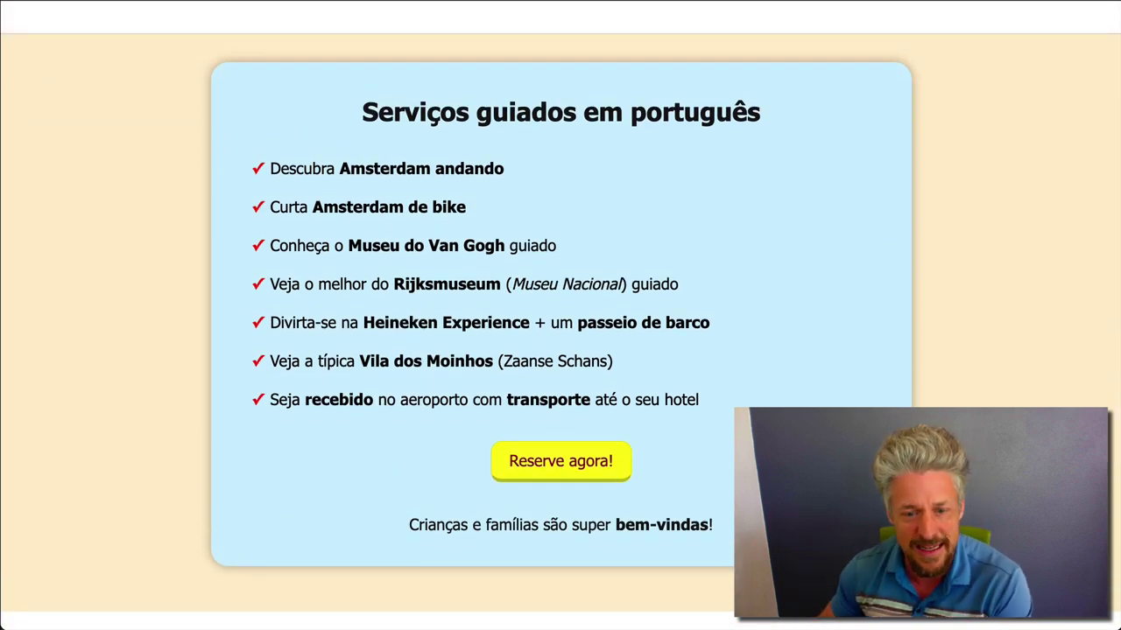
Step: Follow the "Reserve agora!" link to the guide contact form and review its fields through to the page footer
{"action": "left_click", "coordinate": [596, 471]}
{"action": "scroll", "coordinate": [547, 223], "scroll_direction": "up", "scroll_amount": 3}
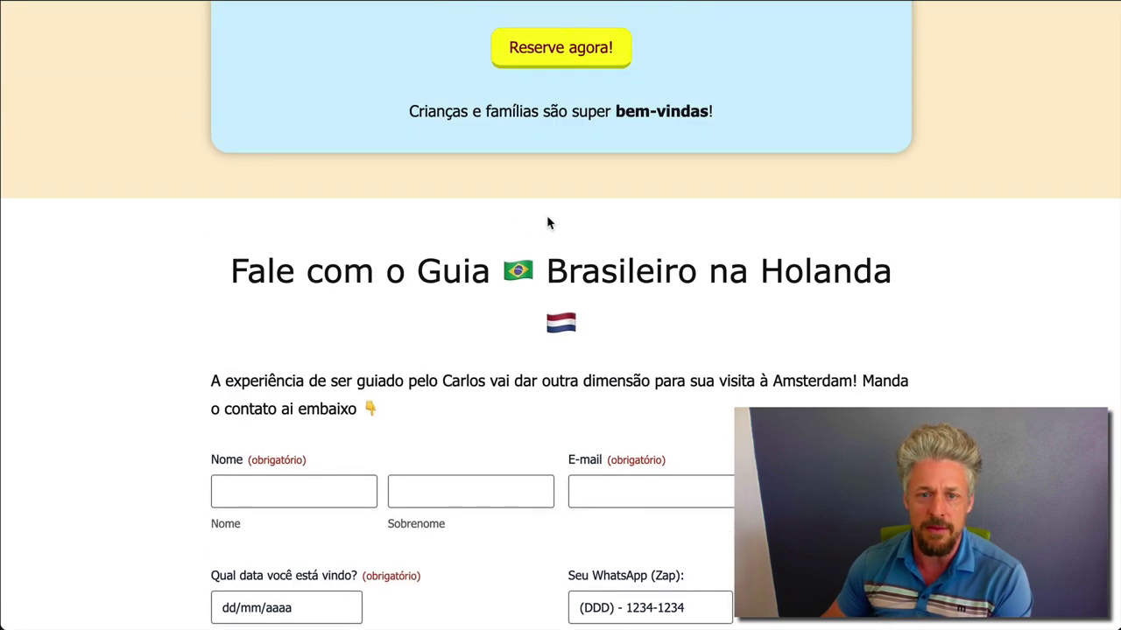
{"action": "scroll", "coordinate": [547, 223], "scroll_direction": "down", "scroll_amount": 3}
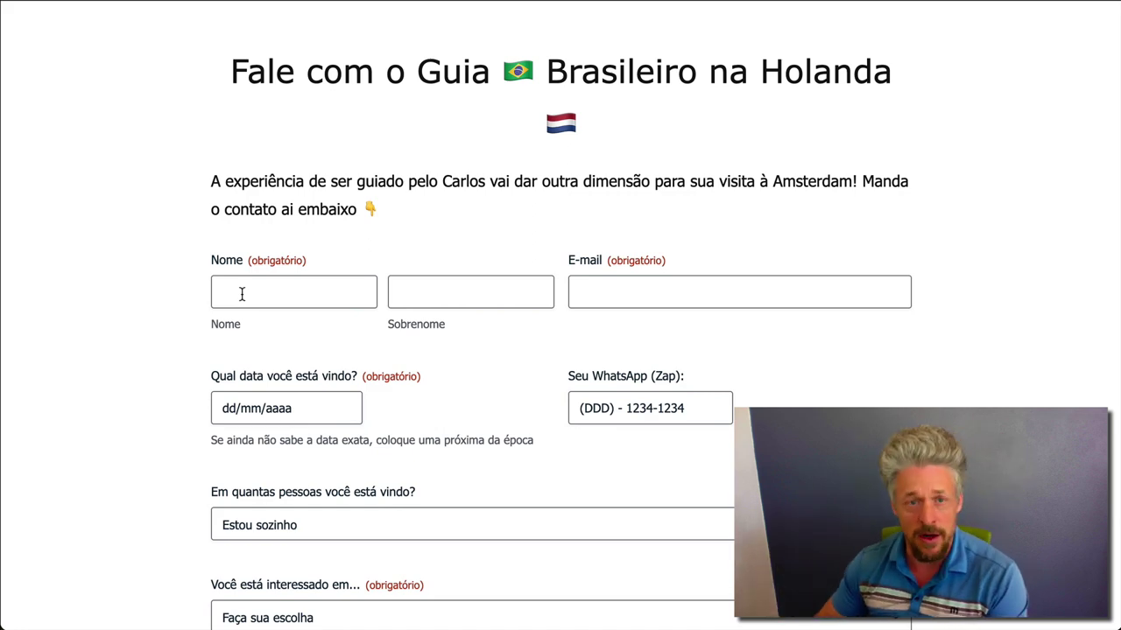
{"action": "scroll", "coordinate": [385, 378], "scroll_direction": "down", "scroll_amount": 7}
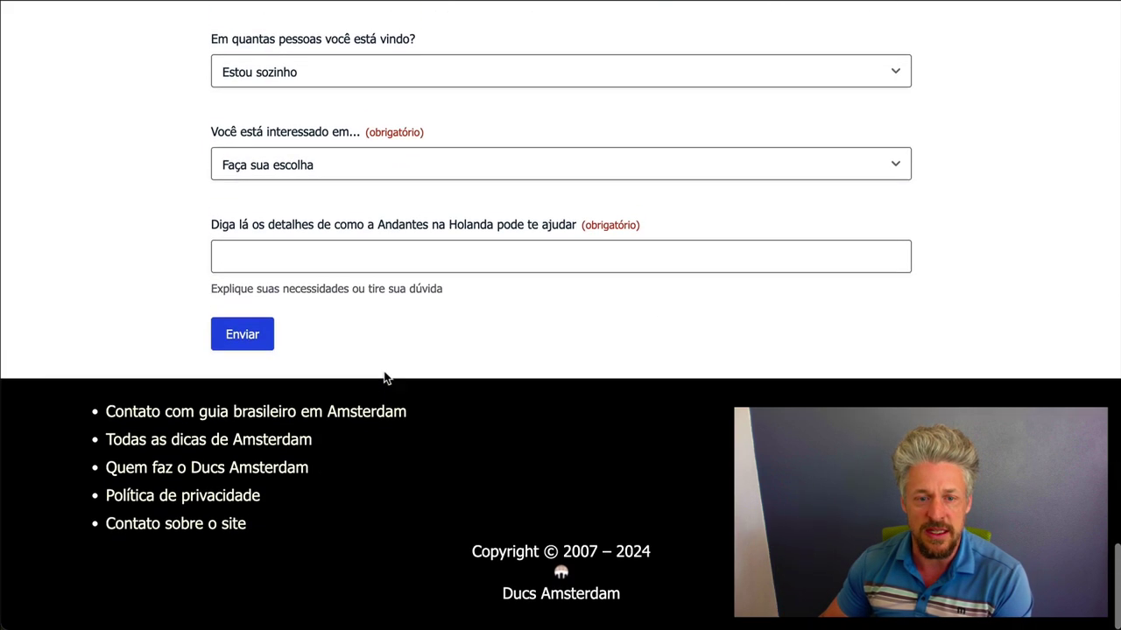
Step: Revisit the certified-guide reasons and the guided-services list, and return to the contact form
{"action": "scroll", "coordinate": [385, 377], "scroll_direction": "up", "scroll_amount": 10}
{"action": "scroll", "coordinate": [385, 369], "scroll_direction": "up", "scroll_amount": 15}
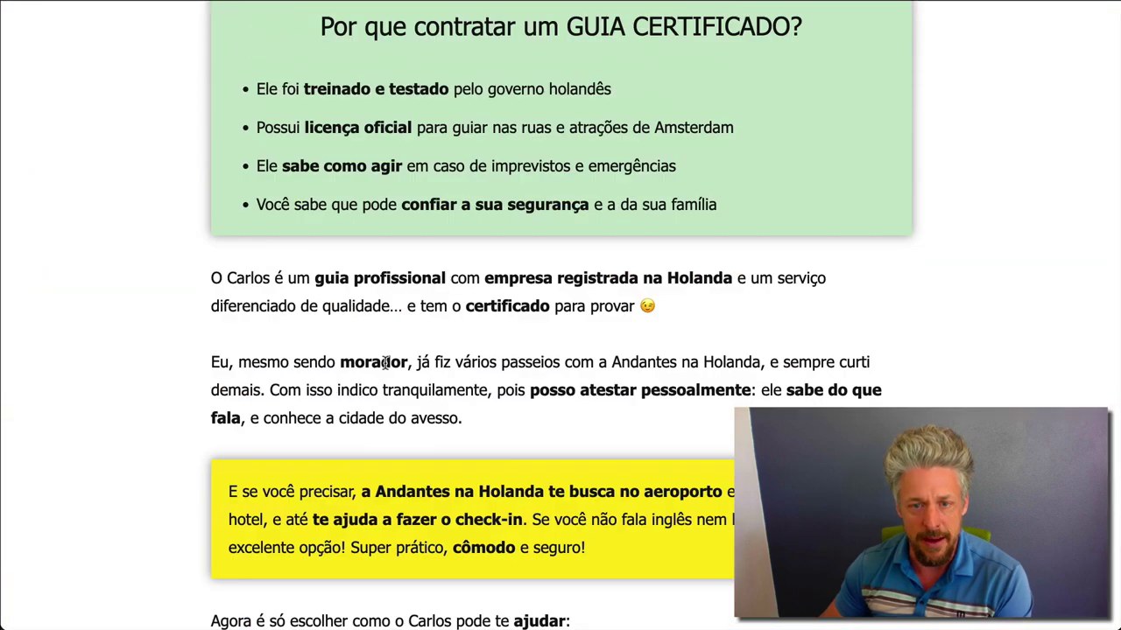
{"action": "scroll", "coordinate": [385, 331], "scroll_direction": "down", "scroll_amount": 6}
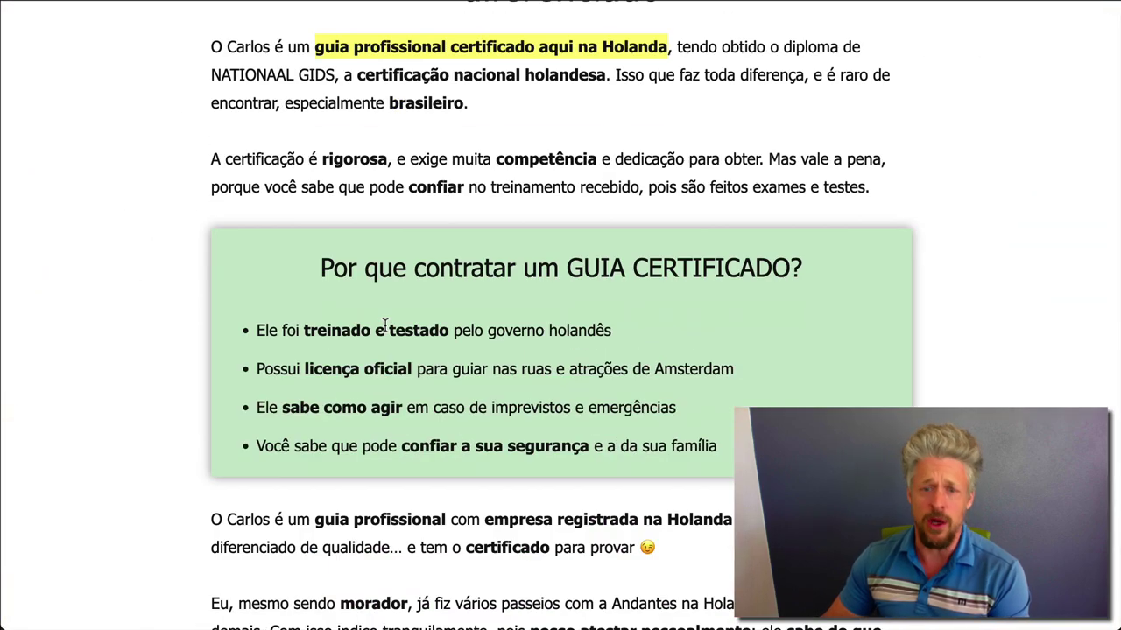
{"action": "scroll", "coordinate": [385, 325], "scroll_direction": "down", "scroll_amount": 18}
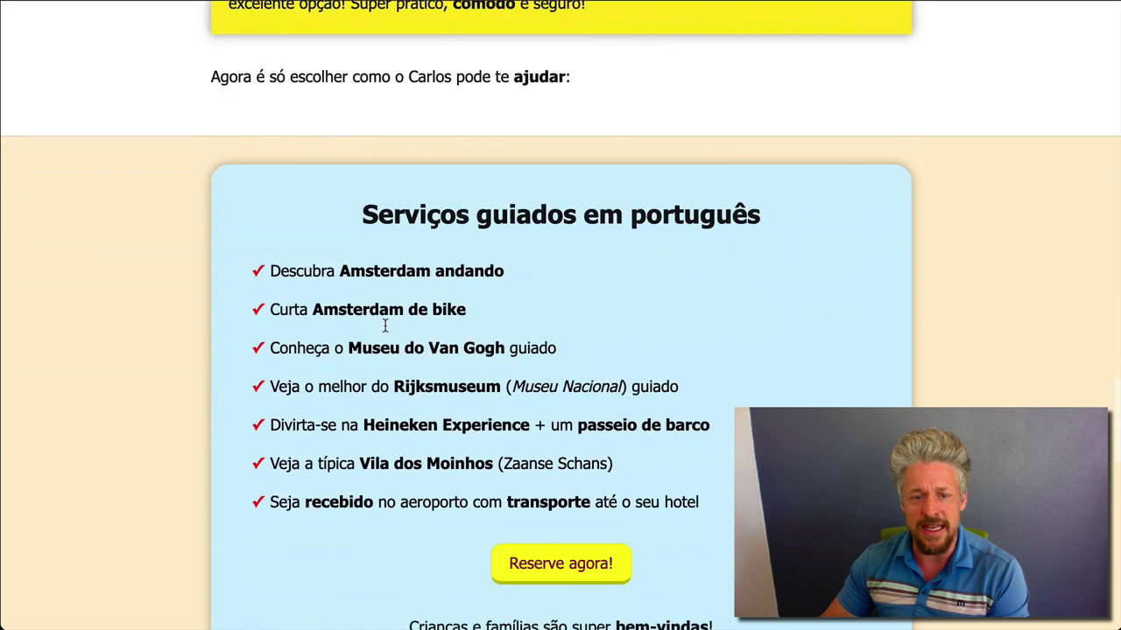
{"action": "scroll", "coordinate": [393, 451], "scroll_direction": "down", "scroll_amount": 4}
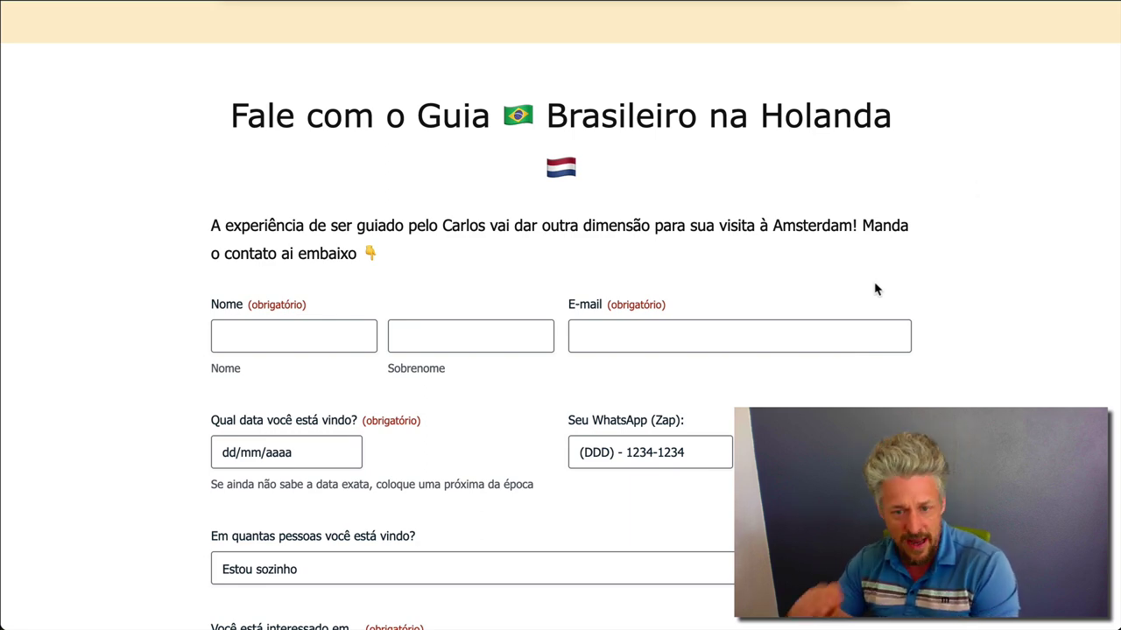
Step: Revisit the landing page's header and headline, and return to the guide contact form
{"action": "scroll", "coordinate": [874, 289], "scroll_direction": "up", "scroll_amount": 20}
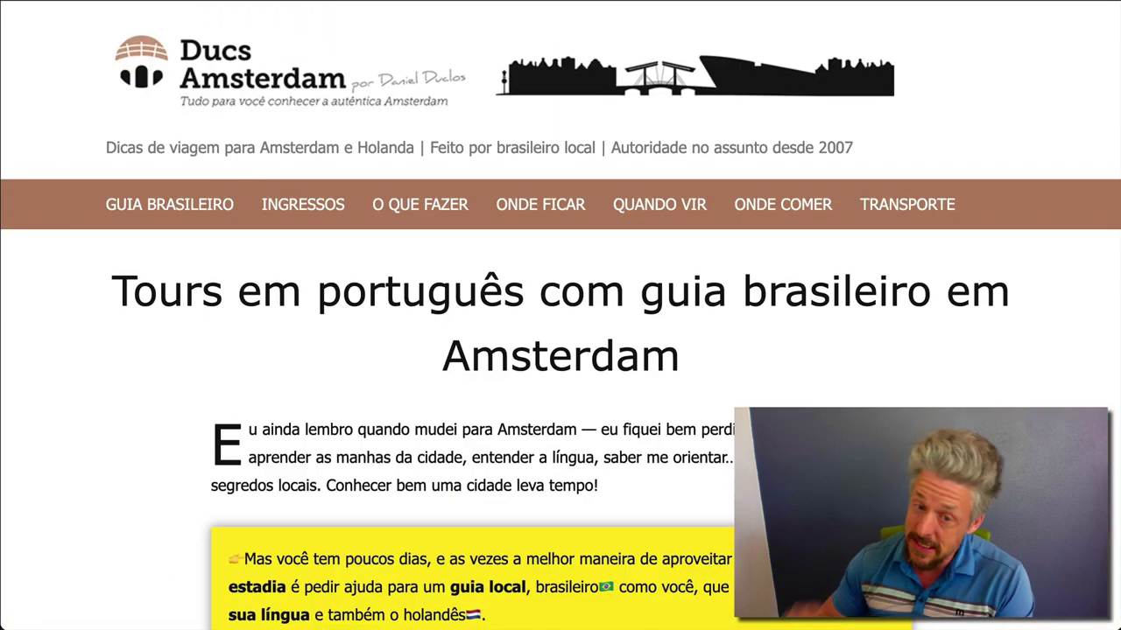
{"action": "left_click", "coordinate": [263, 1]}
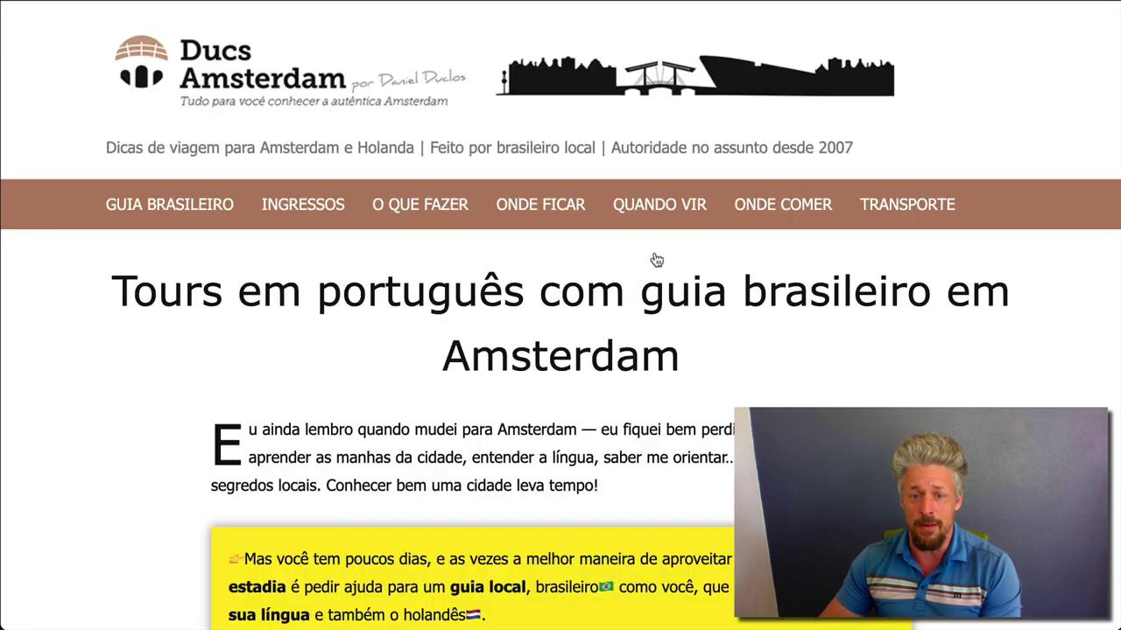
{"action": "scroll", "coordinate": [659, 261], "scroll_direction": "down", "scroll_amount": 20}
{"action": "scroll", "coordinate": [661, 262], "scroll_direction": "down", "scroll_amount": 6}
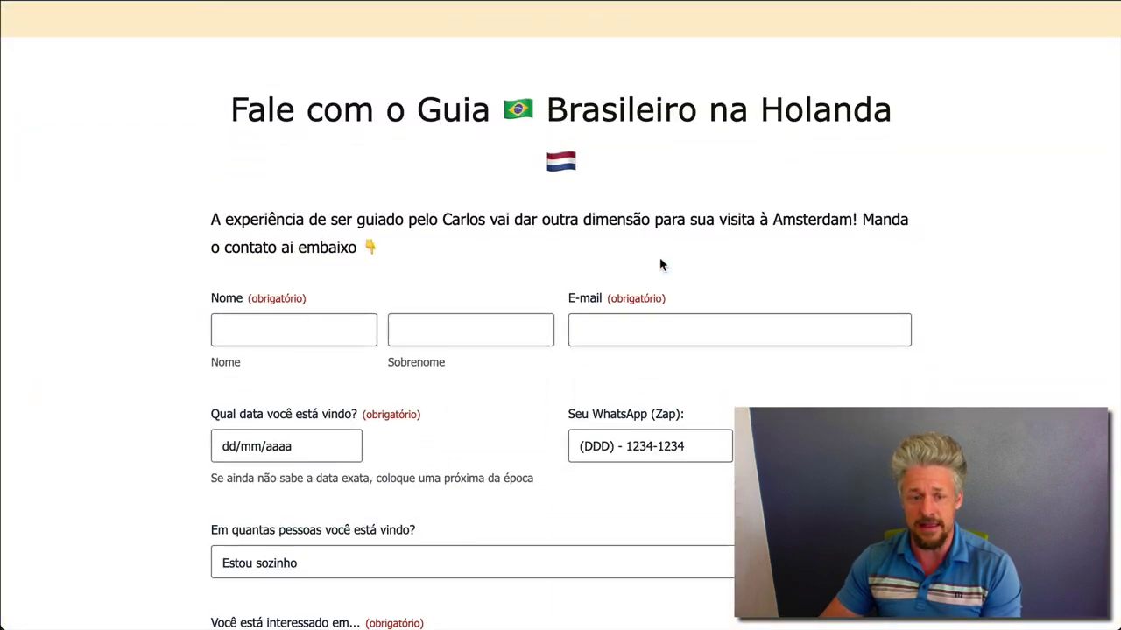
{"action": "scroll", "coordinate": [661, 264], "scroll_direction": "up", "scroll_amount": 2}
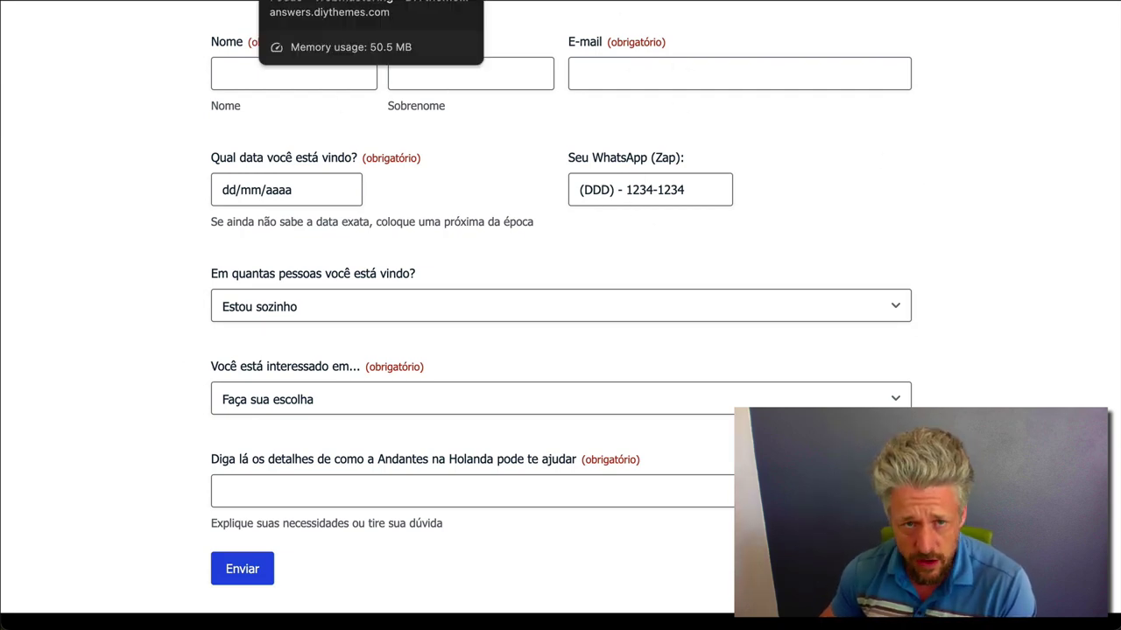
Step: Check the highlighted conversion paragraph in the "Testimonial about sales pages with Focus" forum post, and return to the landing page's headline
{"action": "left_click", "coordinate": [351, 2]}
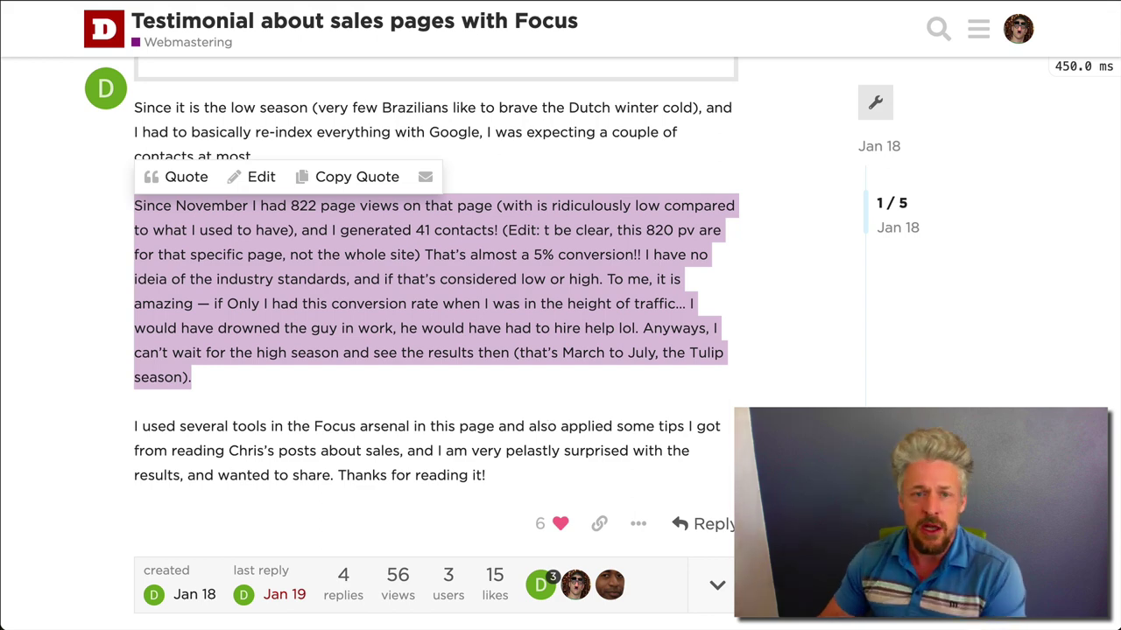
{"action": "key", "text": "ctrl+Tab"}
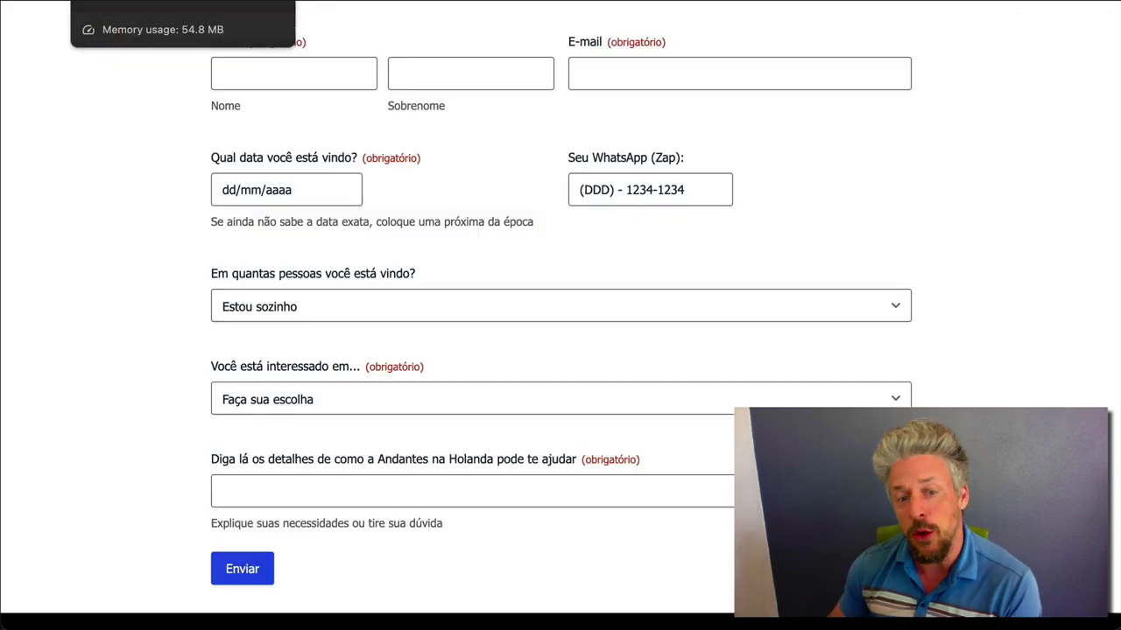
{"action": "scroll", "coordinate": [581, 139], "scroll_direction": "up", "scroll_amount": 10}
{"action": "scroll", "coordinate": [581, 138], "scroll_direction": "up", "scroll_amount": 15}
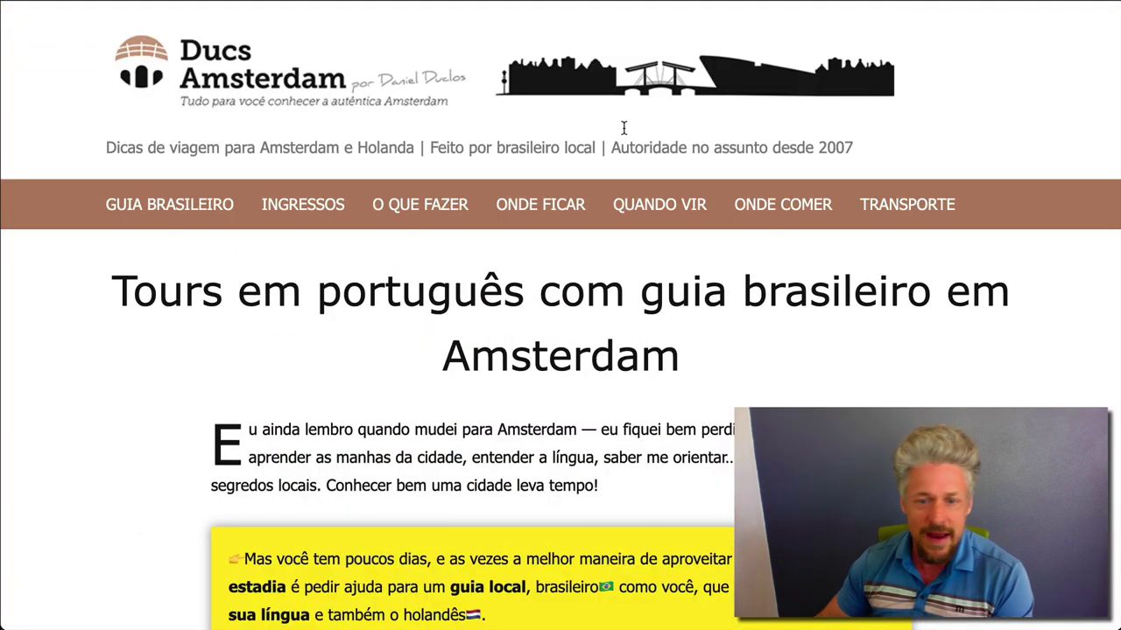
Step: Review the certified-guide reasons, the "Serviços guiados em português" box and the guide's photo section, ending at the page headline
{"action": "scroll", "coordinate": [590, 371], "scroll_direction": "down", "scroll_amount": 10}
{"action": "scroll", "coordinate": [590, 371], "scroll_direction": "down", "scroll_amount": 5}
{"action": "scroll", "coordinate": [590, 370], "scroll_direction": "up", "scroll_amount": 5}
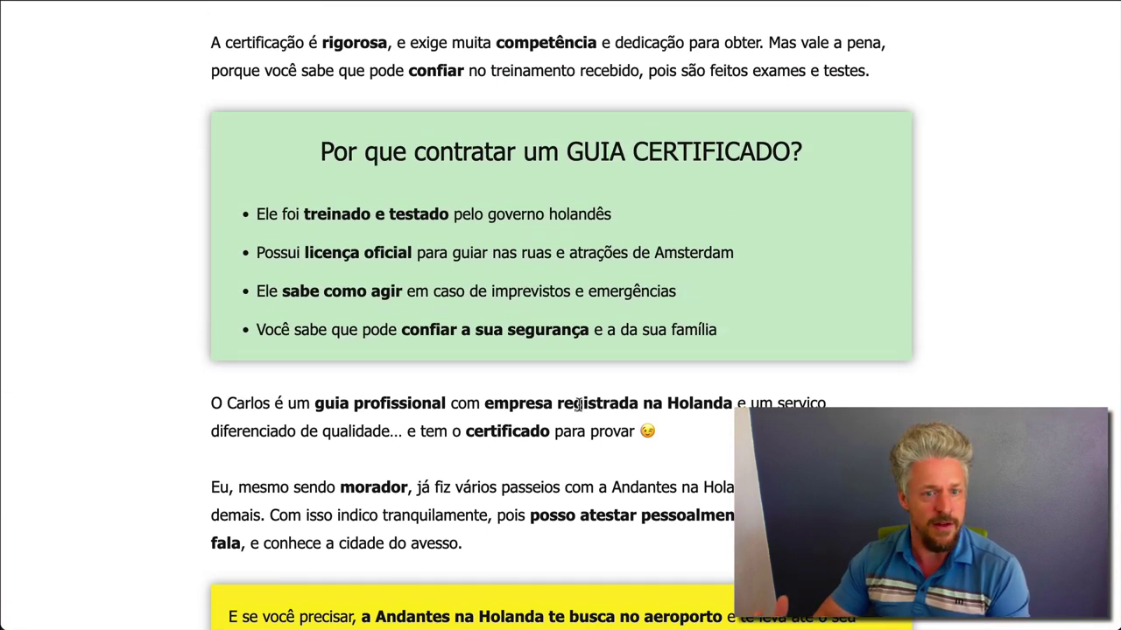
{"action": "scroll", "coordinate": [578, 403], "scroll_direction": "up", "scroll_amount": 1}
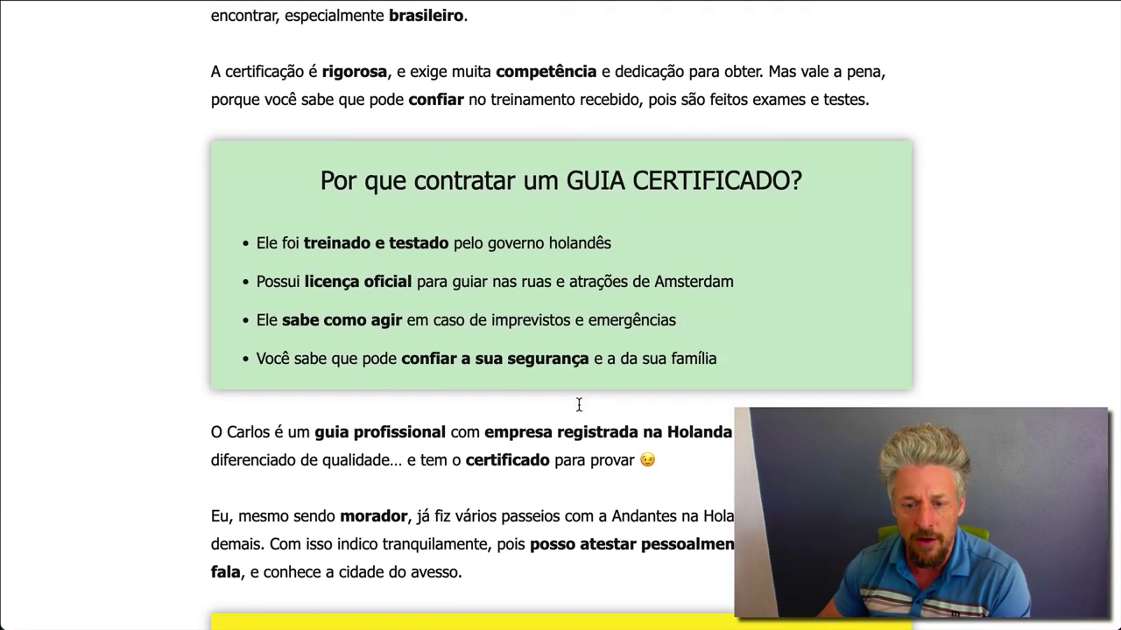
{"action": "scroll", "coordinate": [578, 403], "scroll_direction": "down", "scroll_amount": 10}
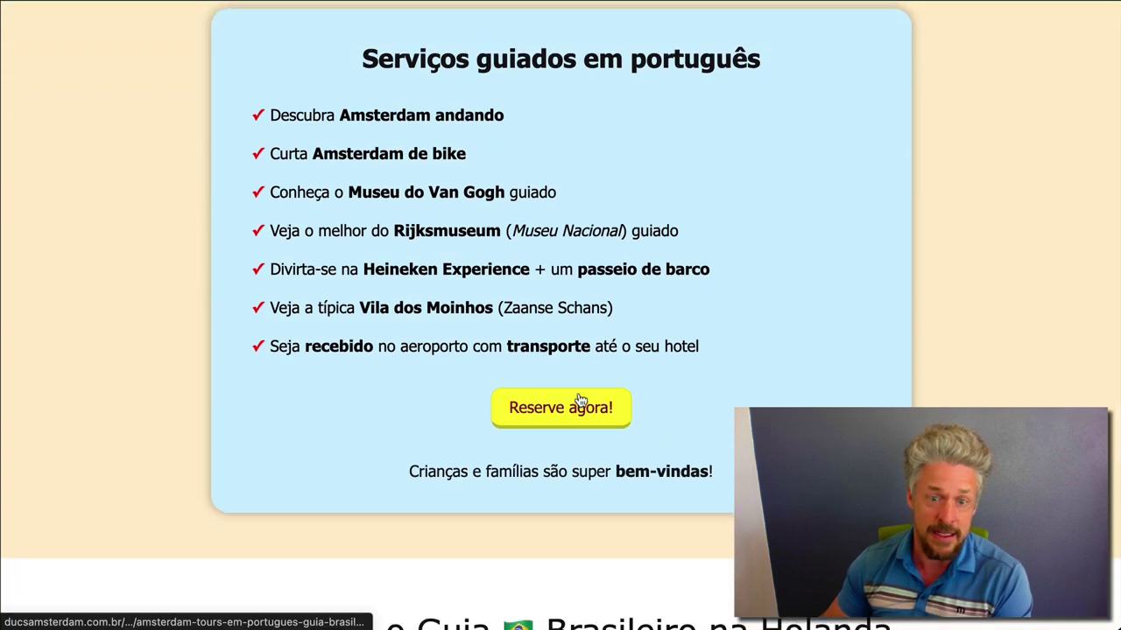
{"action": "scroll", "coordinate": [580, 401], "scroll_direction": "up", "scroll_amount": 10}
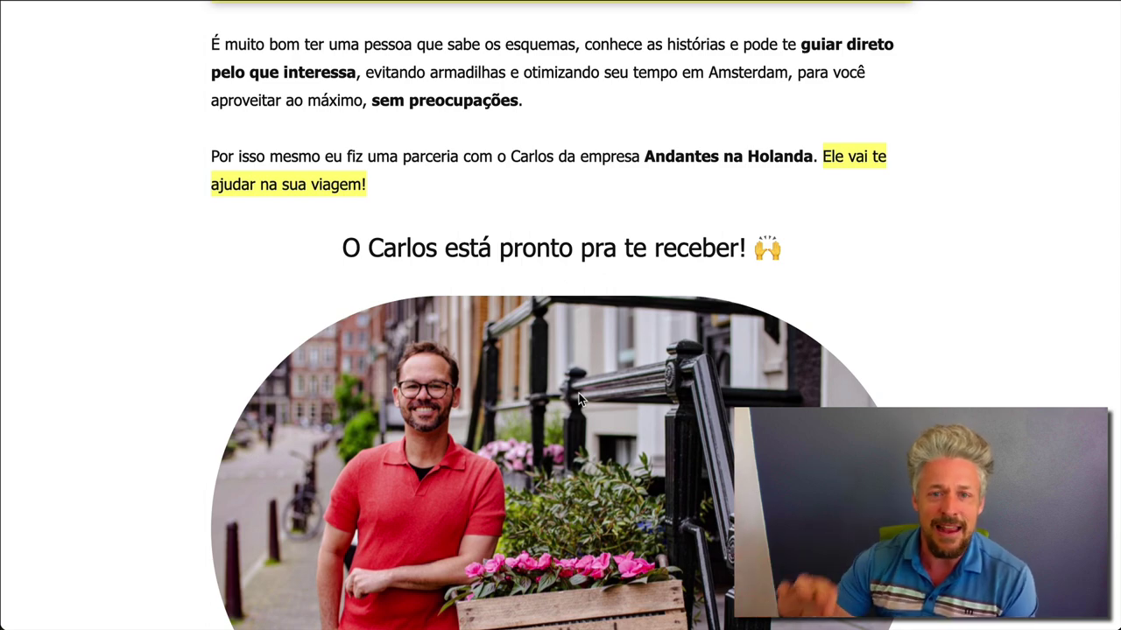
{"action": "scroll", "coordinate": [610, 150], "scroll_direction": "up", "scroll_amount": 20}
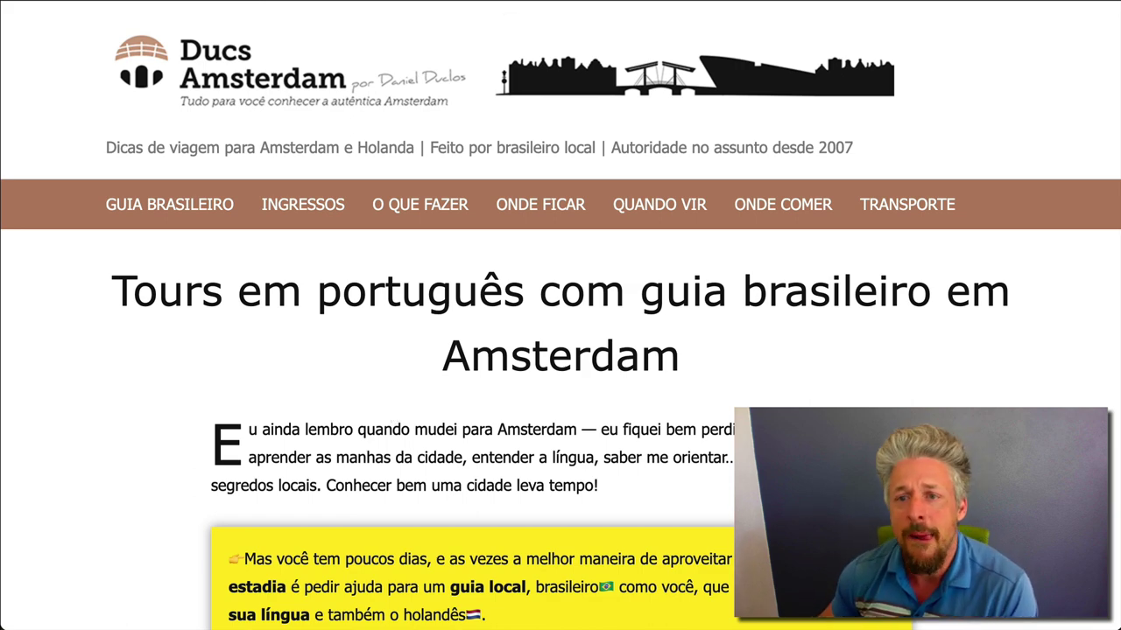
Step: Compare the unstyled copy of the tours page on the Focus Test Site with the original, reading from its headline to the form placeholder
{"action": "left_click", "coordinate": [875, 2]}
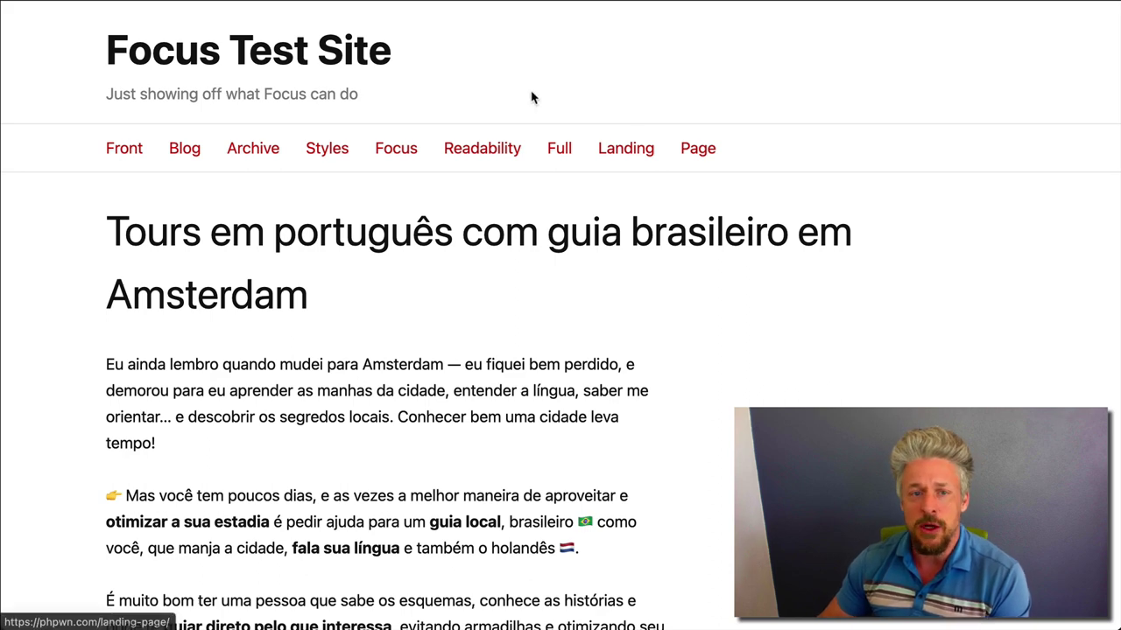
{"action": "key", "text": "ctrl+Tab"}
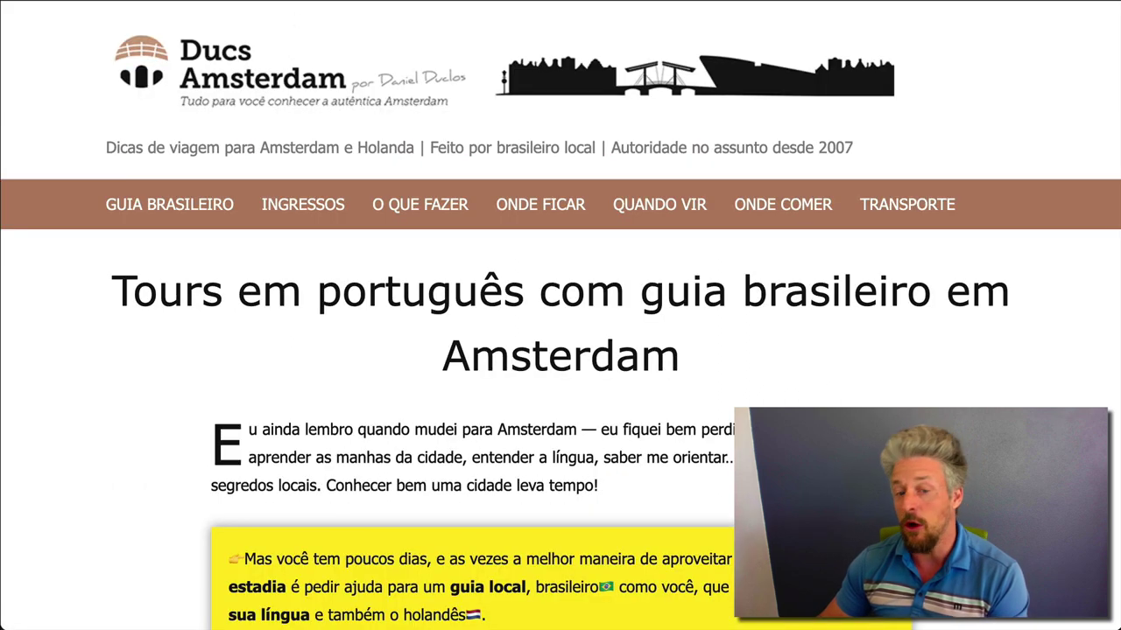
{"action": "key", "text": "ctrl+Tab"}
{"action": "scroll", "coordinate": [842, 407], "scroll_direction": "down", "scroll_amount": 15}
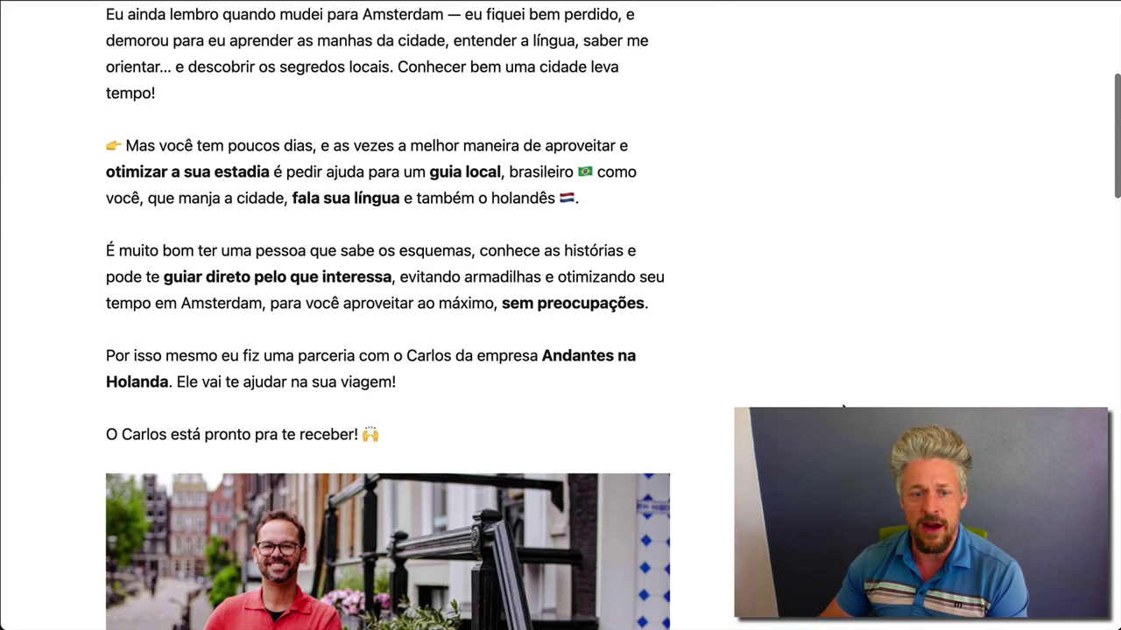
{"action": "scroll", "coordinate": [842, 407], "scroll_direction": "up", "scroll_amount": 5}
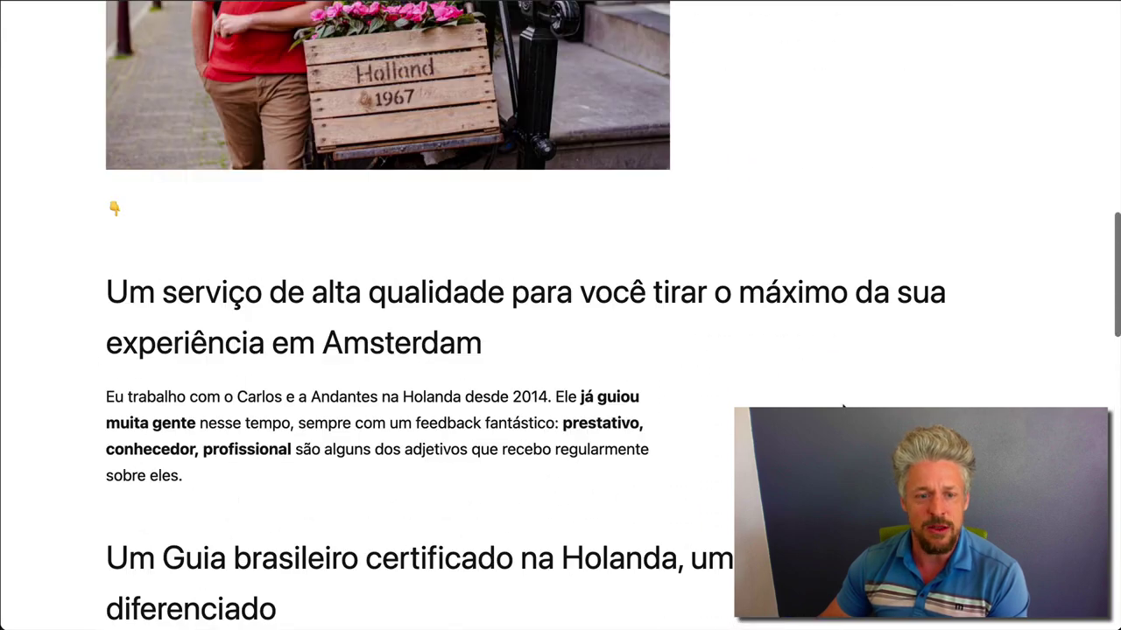
{"action": "scroll", "coordinate": [843, 407], "scroll_direction": "down", "scroll_amount": 10}
{"action": "scroll", "coordinate": [842, 407], "scroll_direction": "down", "scroll_amount": 3}
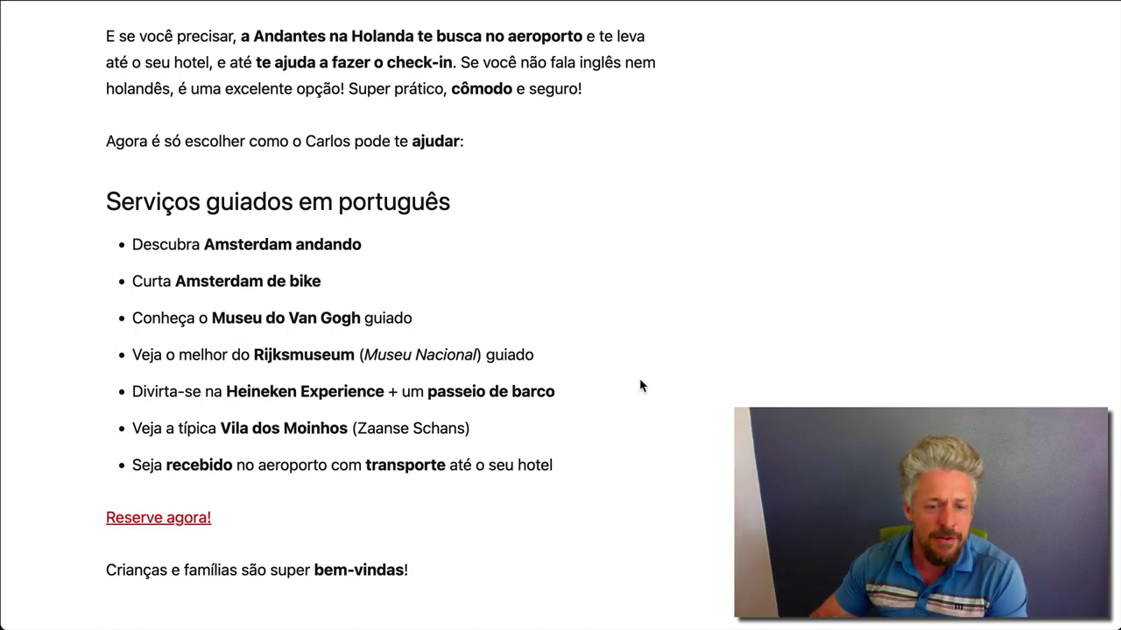
{"action": "scroll", "coordinate": [640, 385], "scroll_direction": "down", "scroll_amount": 3}
{"action": "scroll", "coordinate": [640, 385], "scroll_direction": "down", "scroll_amount": 2}
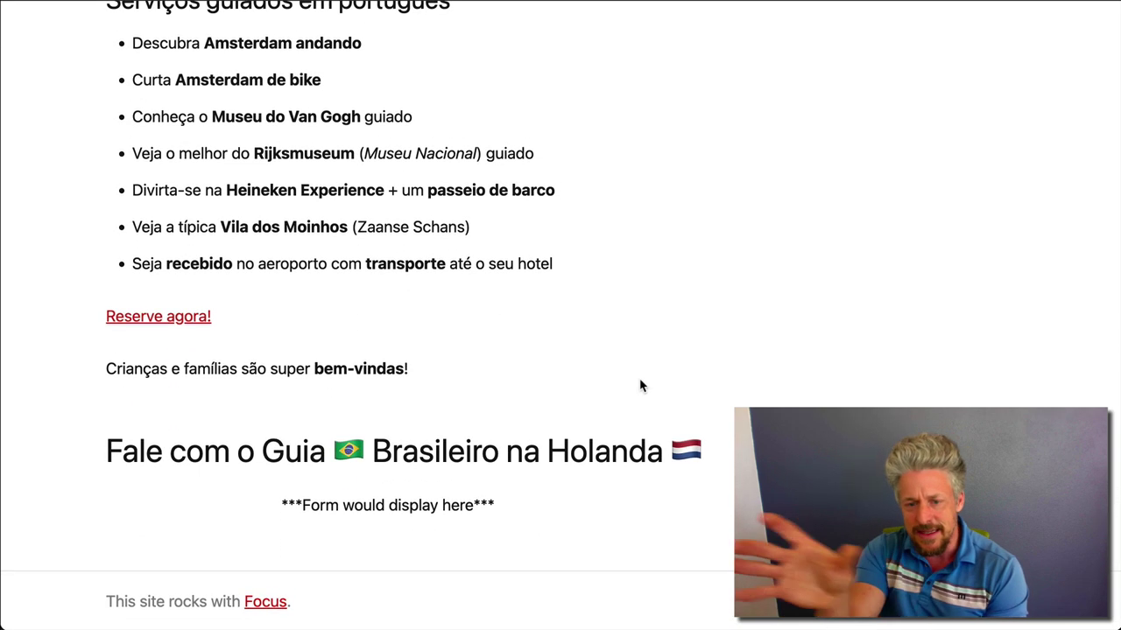
{"action": "scroll", "coordinate": [640, 385], "scroll_direction": "up", "scroll_amount": 15}
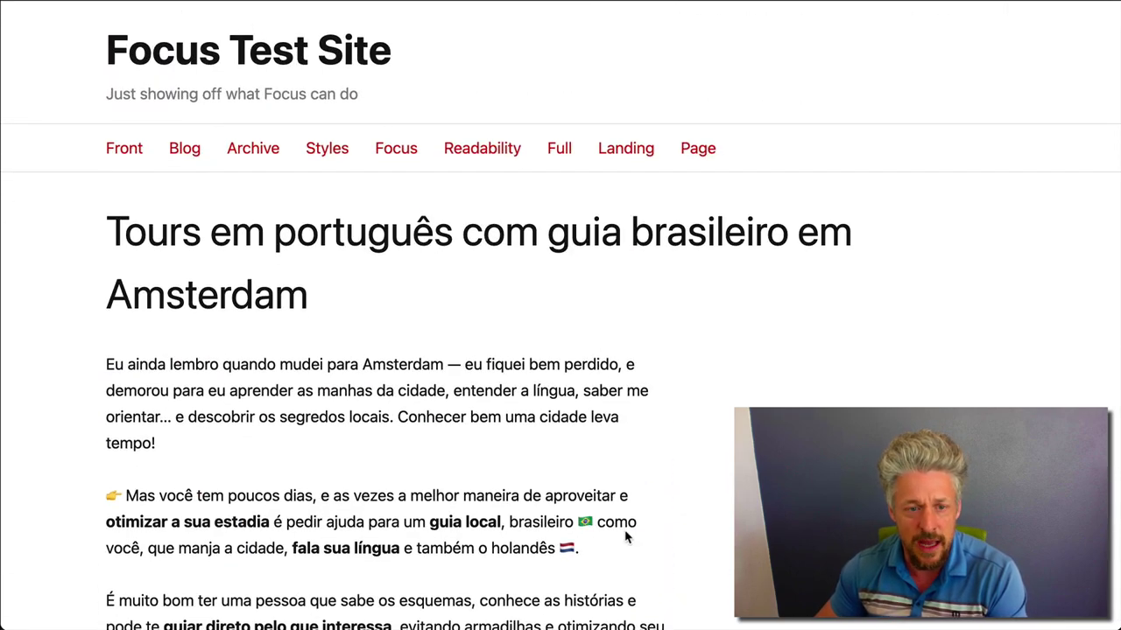
{"action": "scroll", "coordinate": [624, 524], "scroll_direction": "down", "scroll_amount": 2}
{"action": "scroll", "coordinate": [623, 524], "scroll_direction": "up", "scroll_amount": 2}
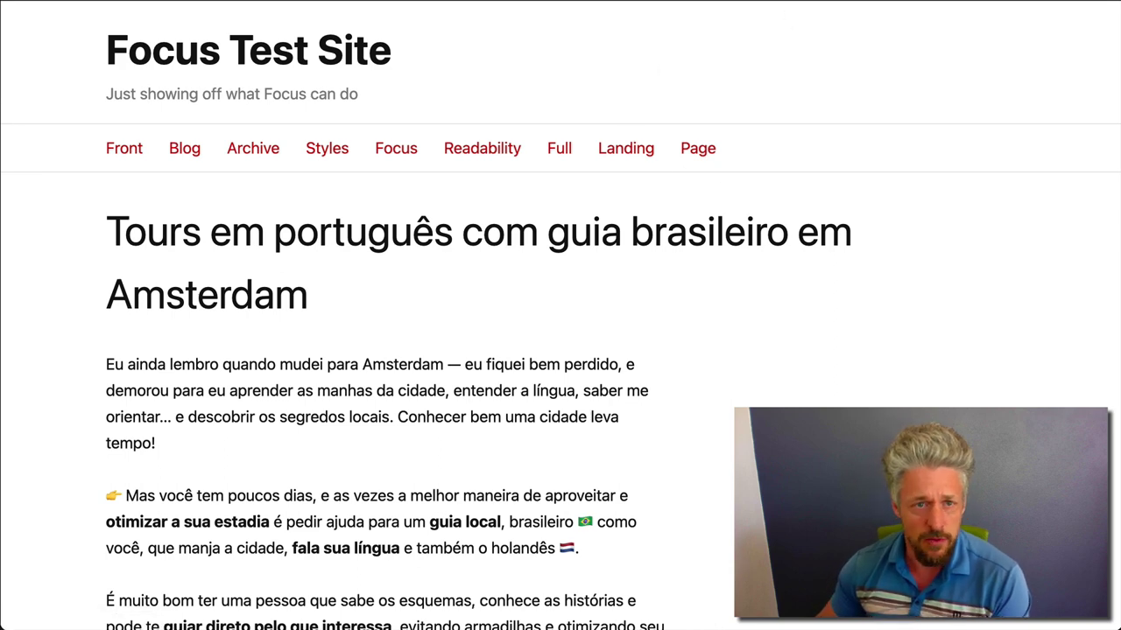
Step: Choose the Ducs Amsterdam banner from the media library as the Focus skin logo, and view the test page with it
{"action": "key", "text": "ctrl+Tab"}
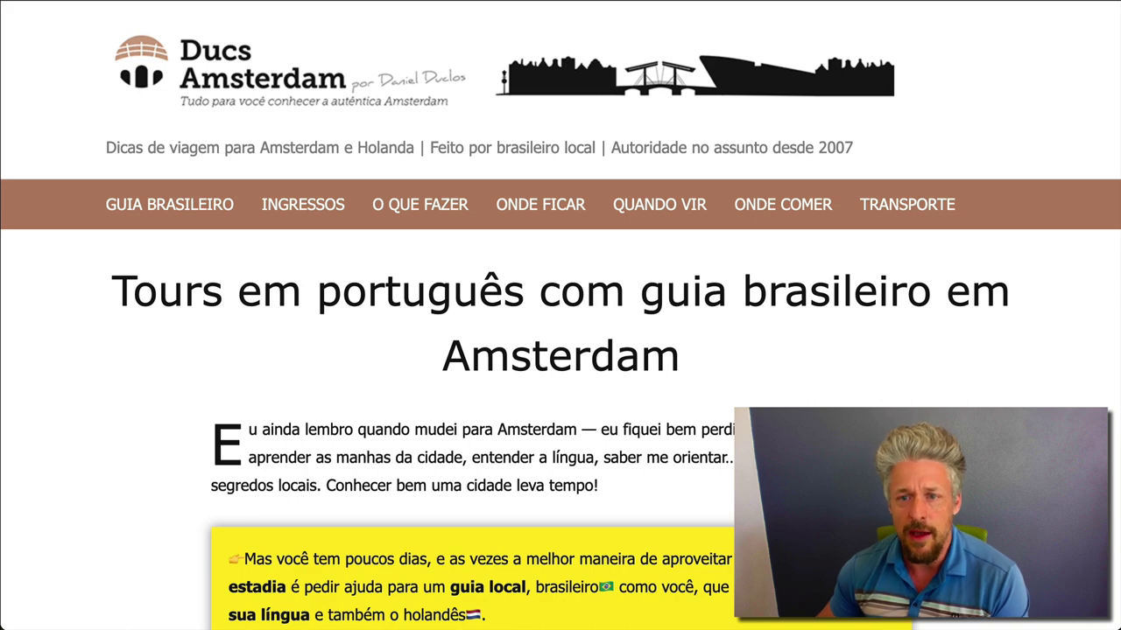
{"action": "key", "text": "ctrl+Tab"}
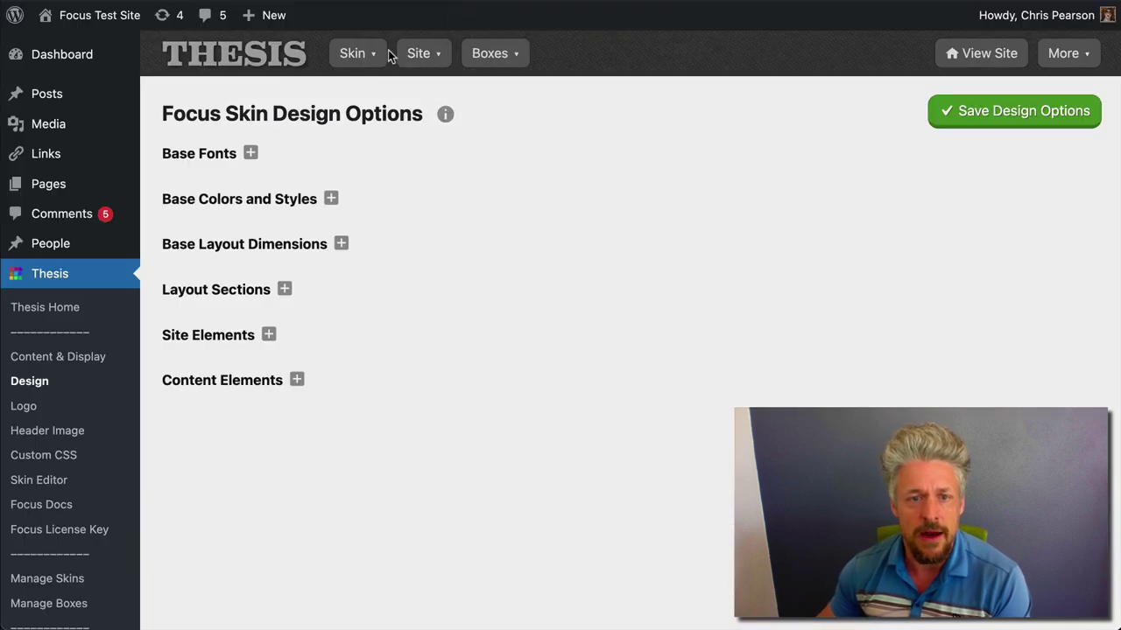
{"action": "left_click", "coordinate": [424, 59]}
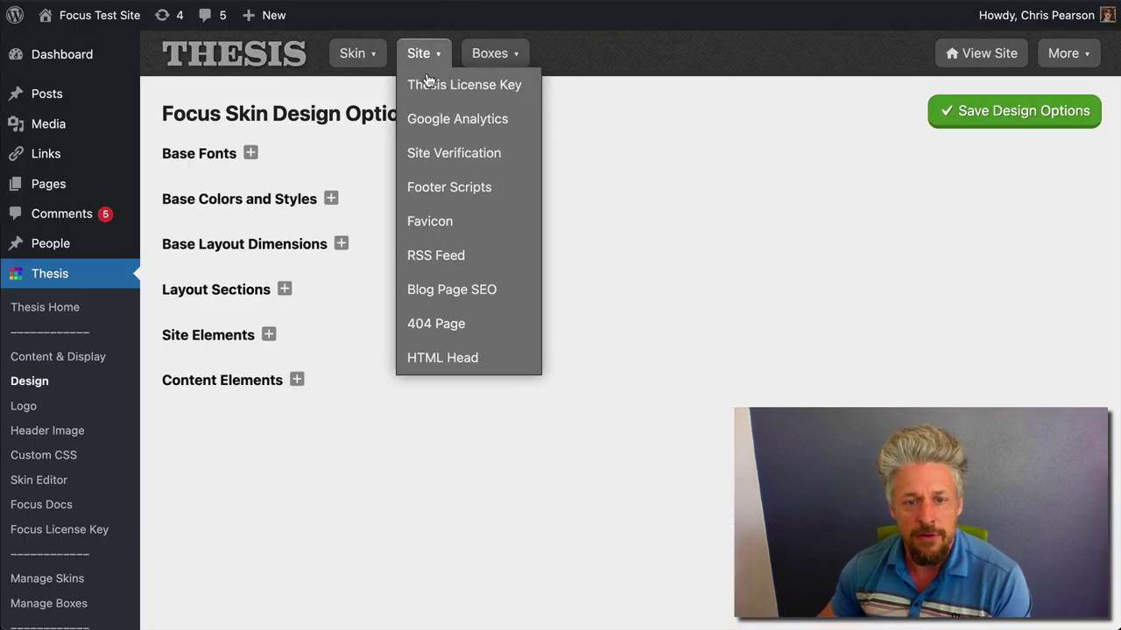
{"action": "left_click", "coordinate": [359, 54]}
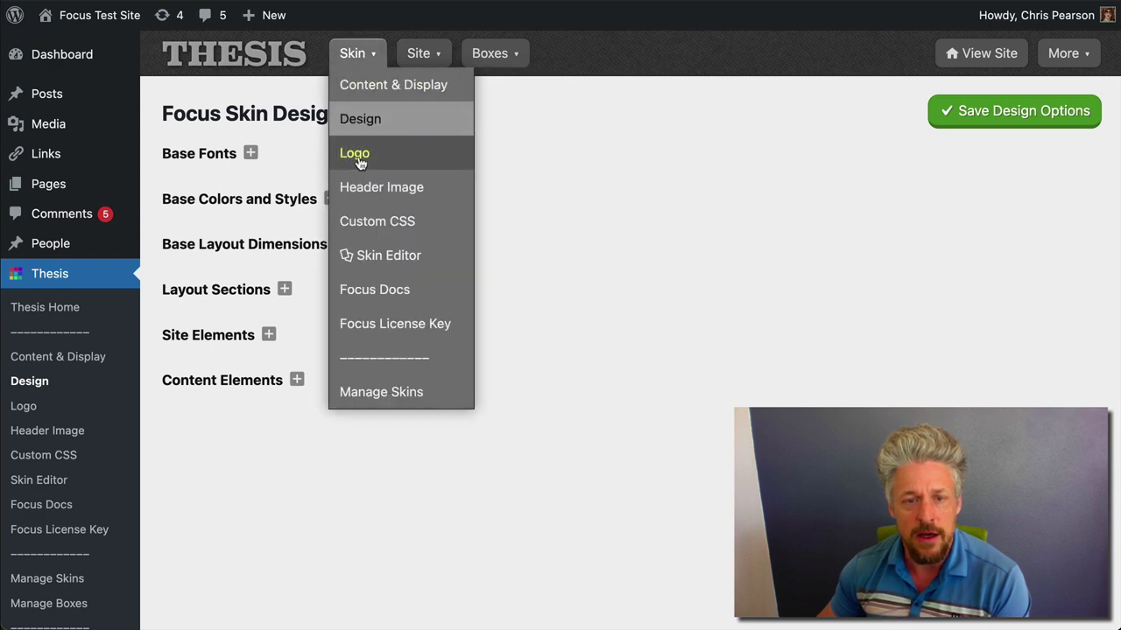
{"action": "left_click", "coordinate": [359, 154]}
{"action": "left_click", "coordinate": [190, 170]}
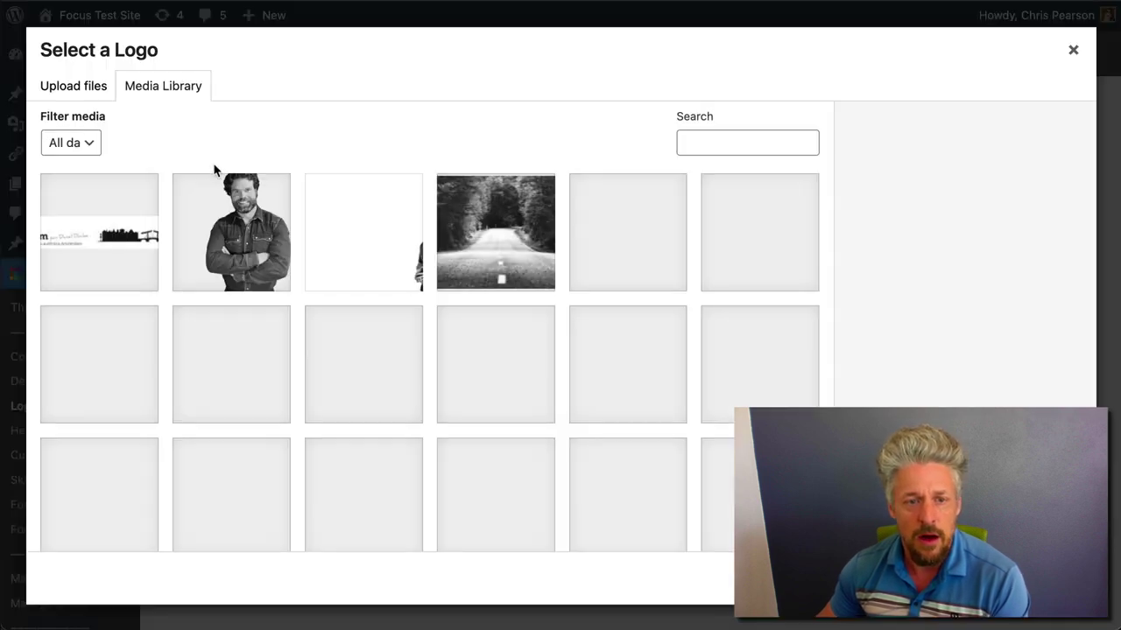
{"action": "left_click", "coordinate": [125, 218]}
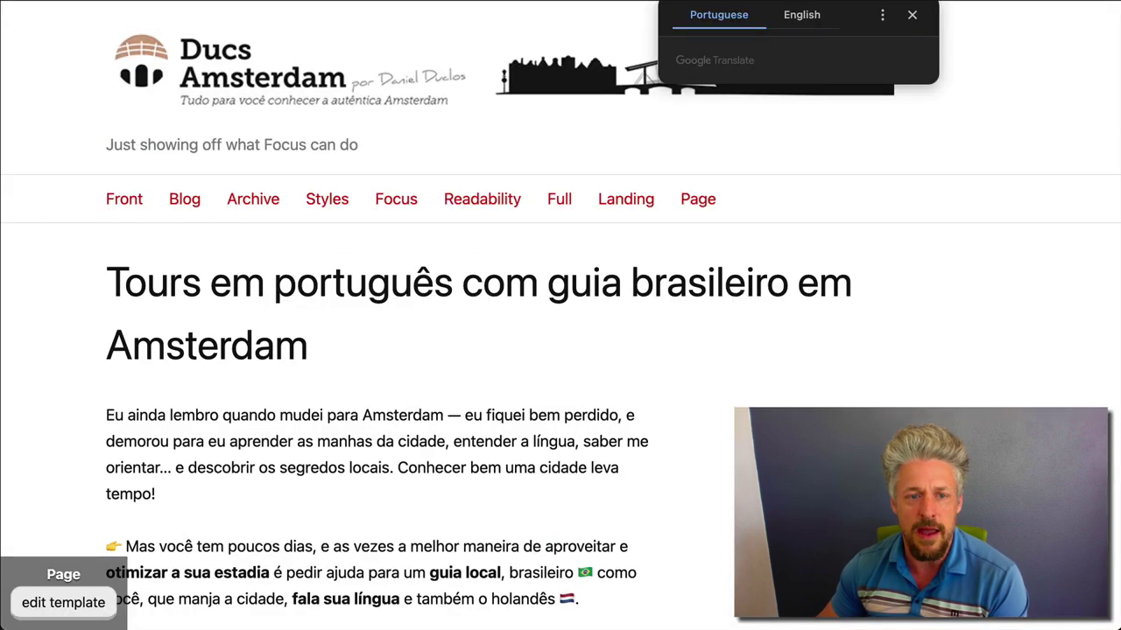
{"action": "left_click", "coordinate": [912, 14]}
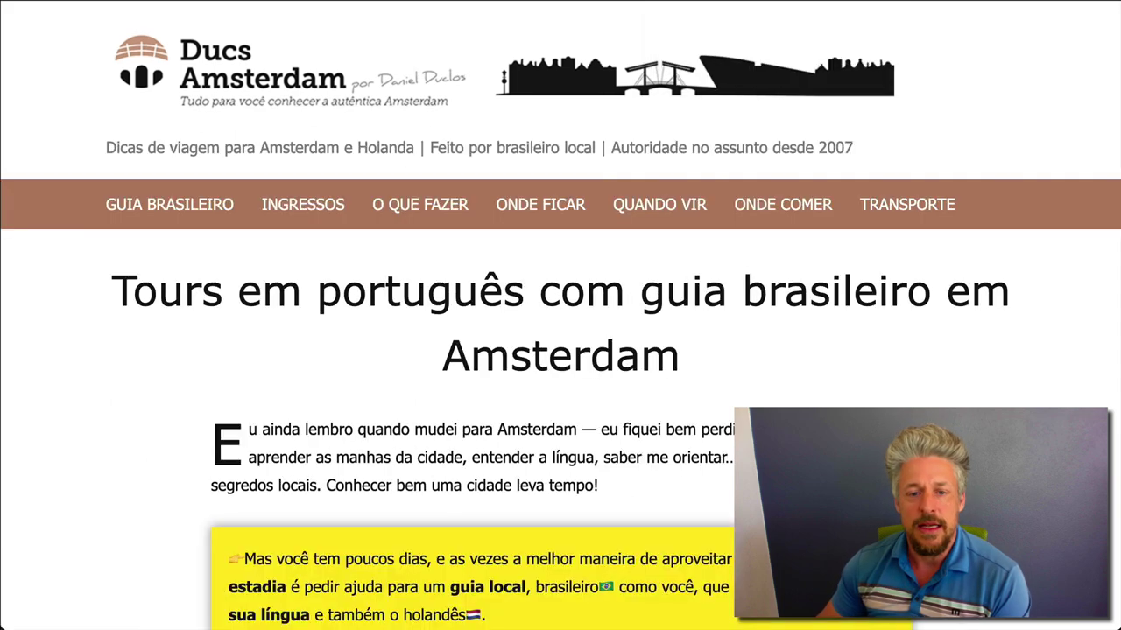
Step: Set the Focus skin's content presentation mode to Focus and save the display options
{"action": "scroll", "coordinate": [688, 563], "scroll_direction": "down", "scroll_amount": 1}
{"action": "scroll", "coordinate": [688, 563], "scroll_direction": "down", "scroll_amount": 1}
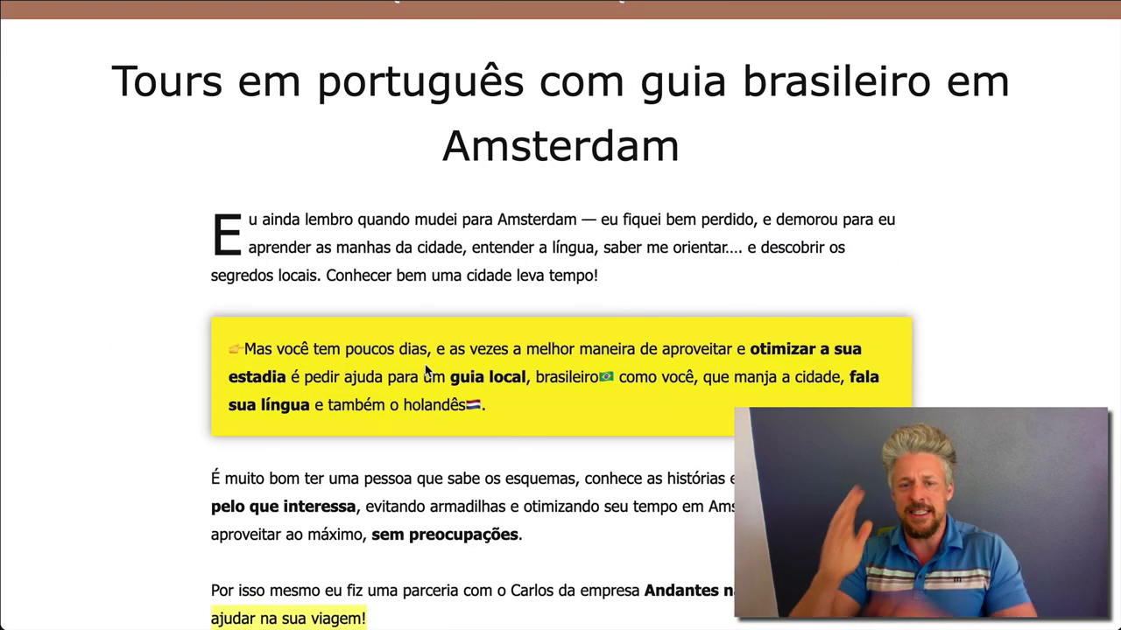
{"action": "scroll", "coordinate": [438, 366], "scroll_direction": "up", "scroll_amount": 2}
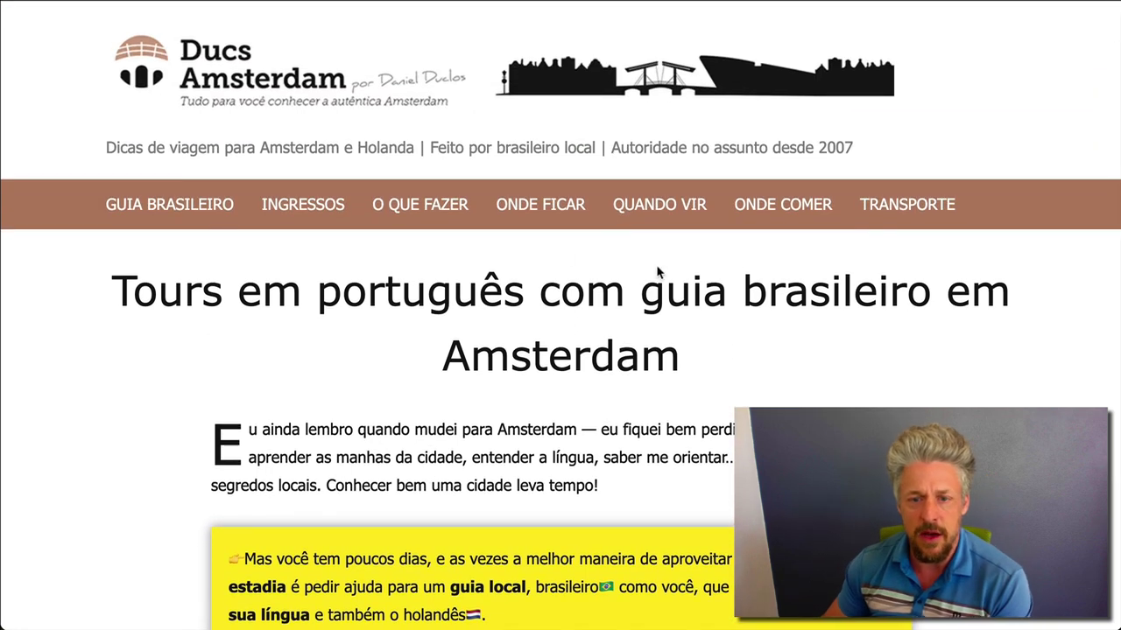
{"action": "scroll", "coordinate": [698, 348], "scroll_direction": "down", "scroll_amount": 1}
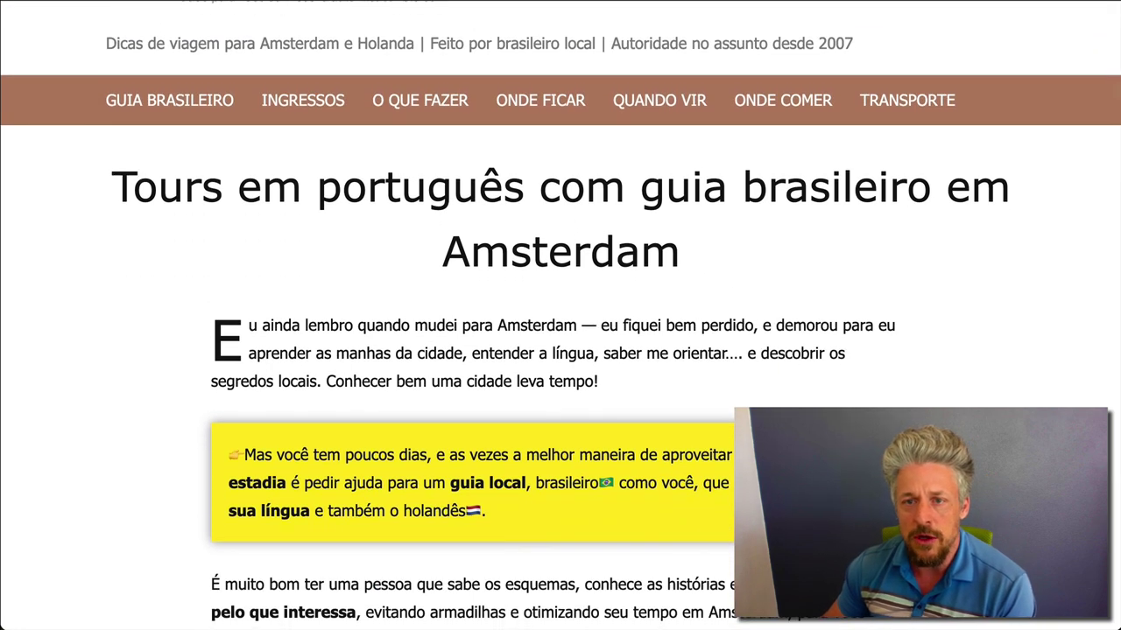
{"action": "left_click", "coordinate": [376, 0]}
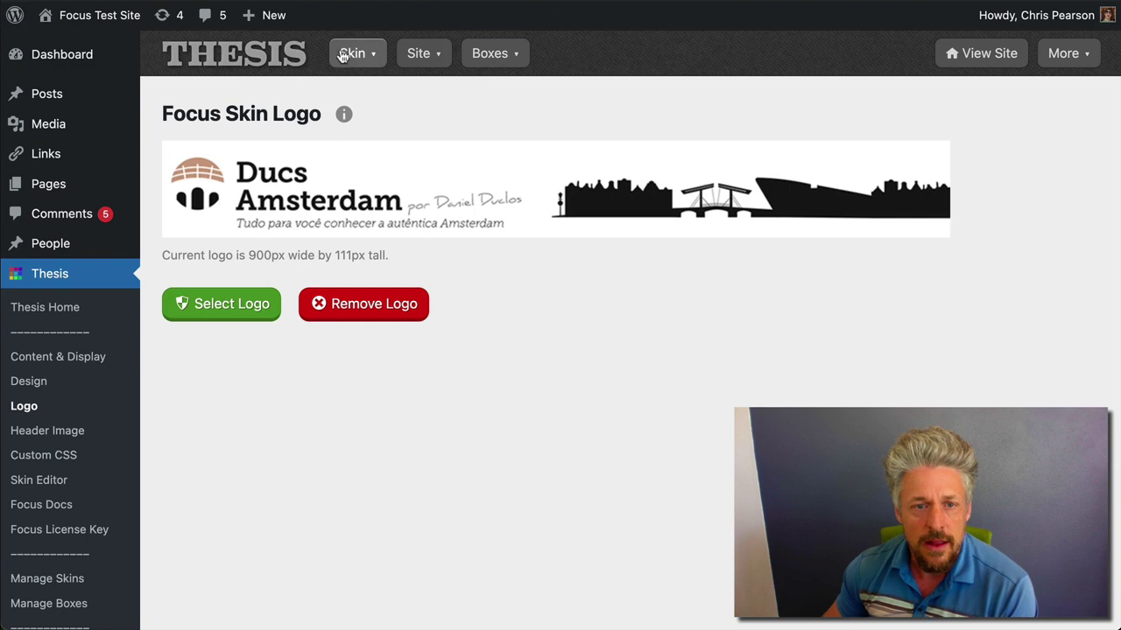
{"action": "mouse_move", "coordinate": [346, 52]}
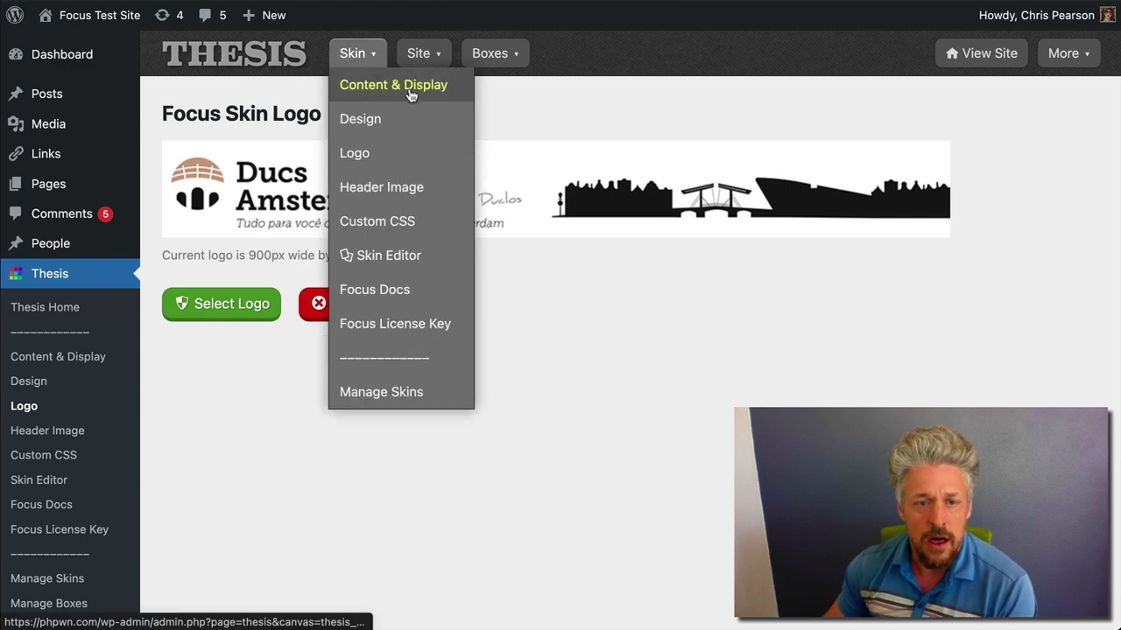
{"action": "left_click", "coordinate": [395, 88]}
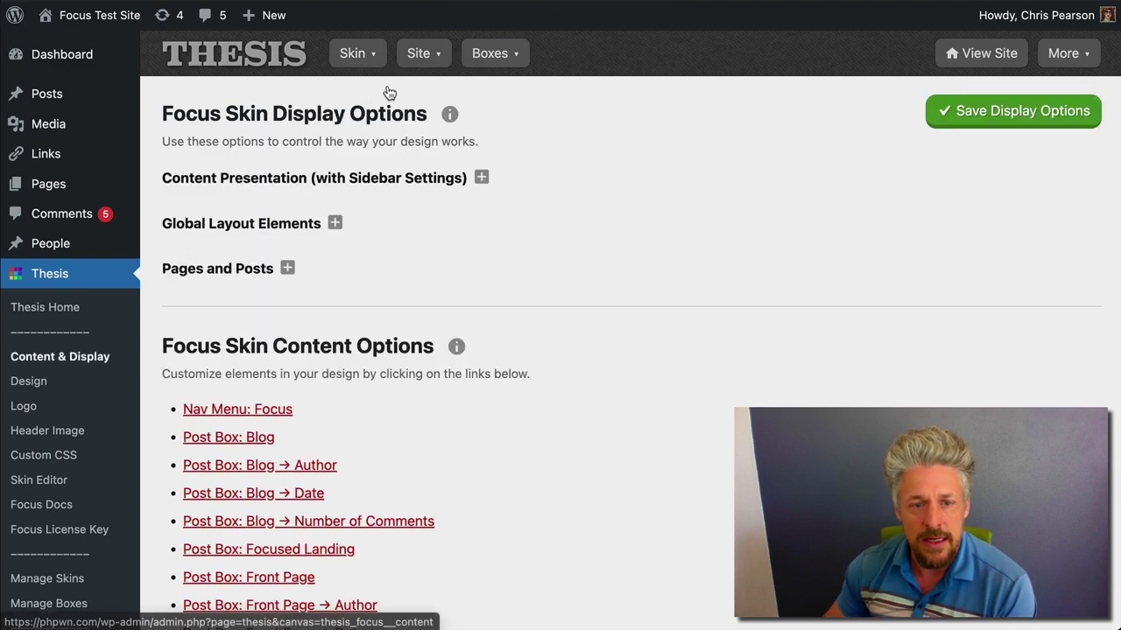
{"action": "left_click", "coordinate": [337, 179]}
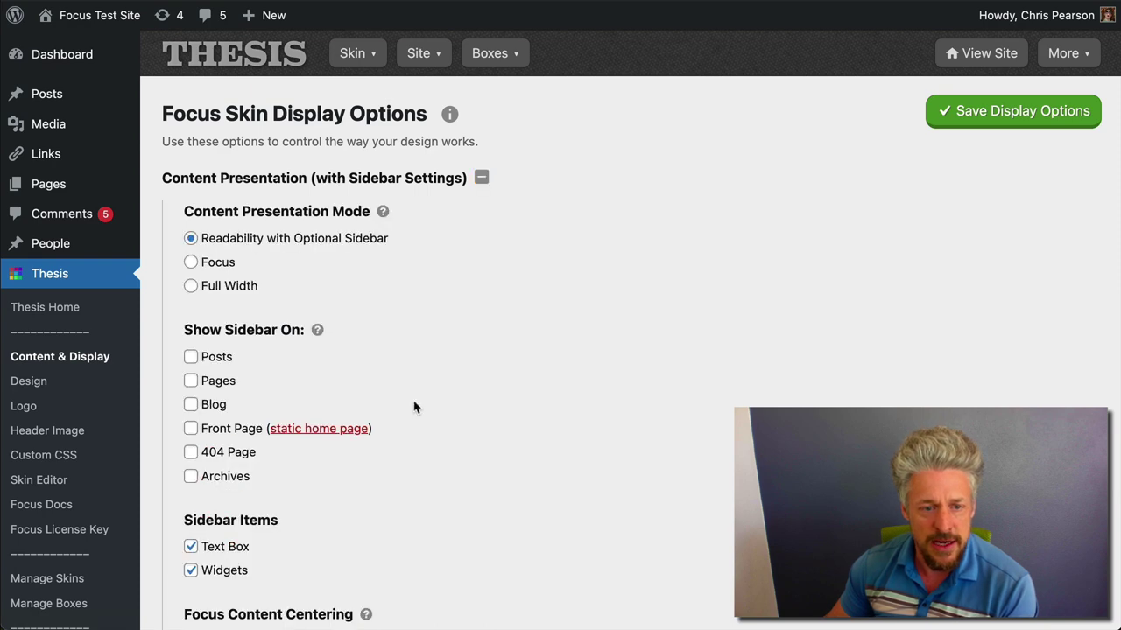
{"action": "left_click", "coordinate": [208, 266]}
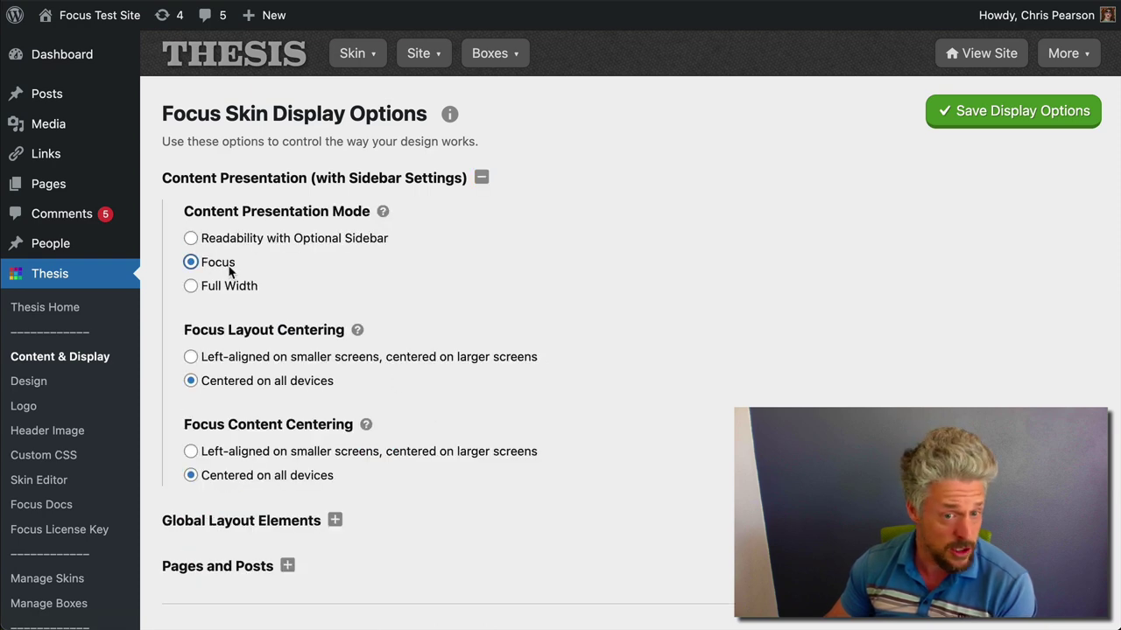
{"action": "left_click", "coordinate": [970, 129]}
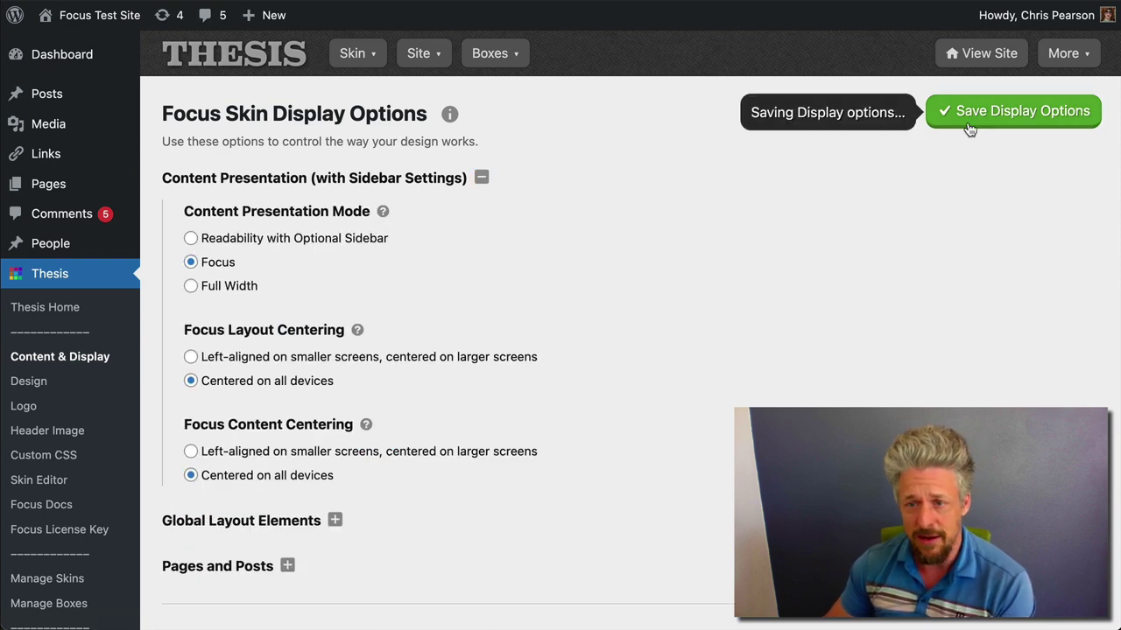
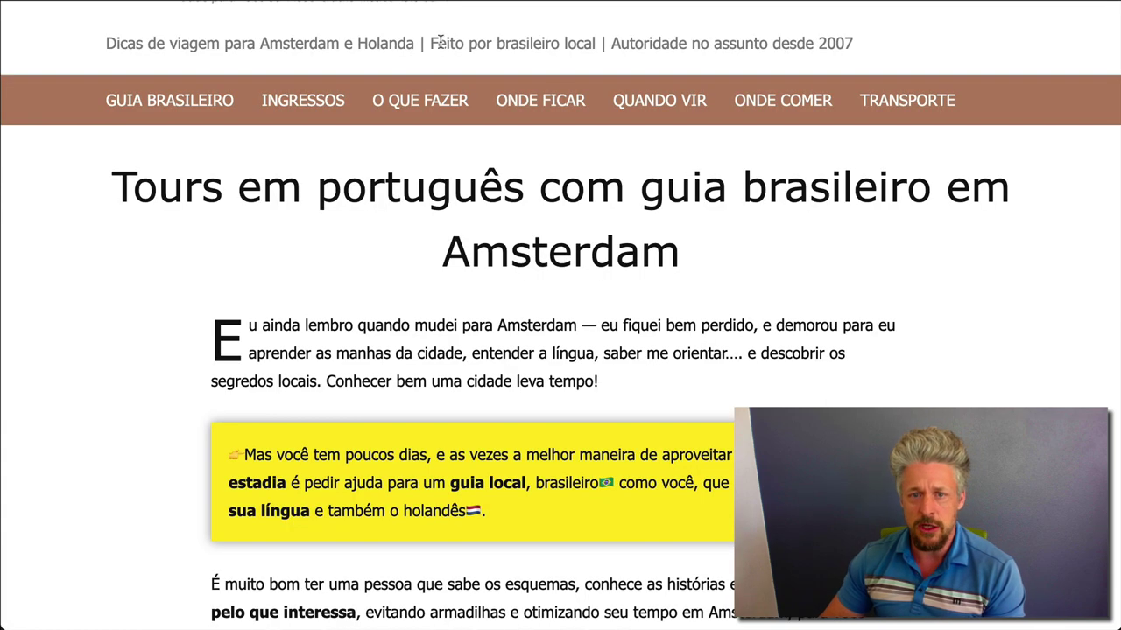
Step: In the Focus skin's design options, give the Nav layout section the custom background color b38162
{"action": "scroll", "coordinate": [405, 107], "scroll_direction": "up", "scroll_amount": 2}
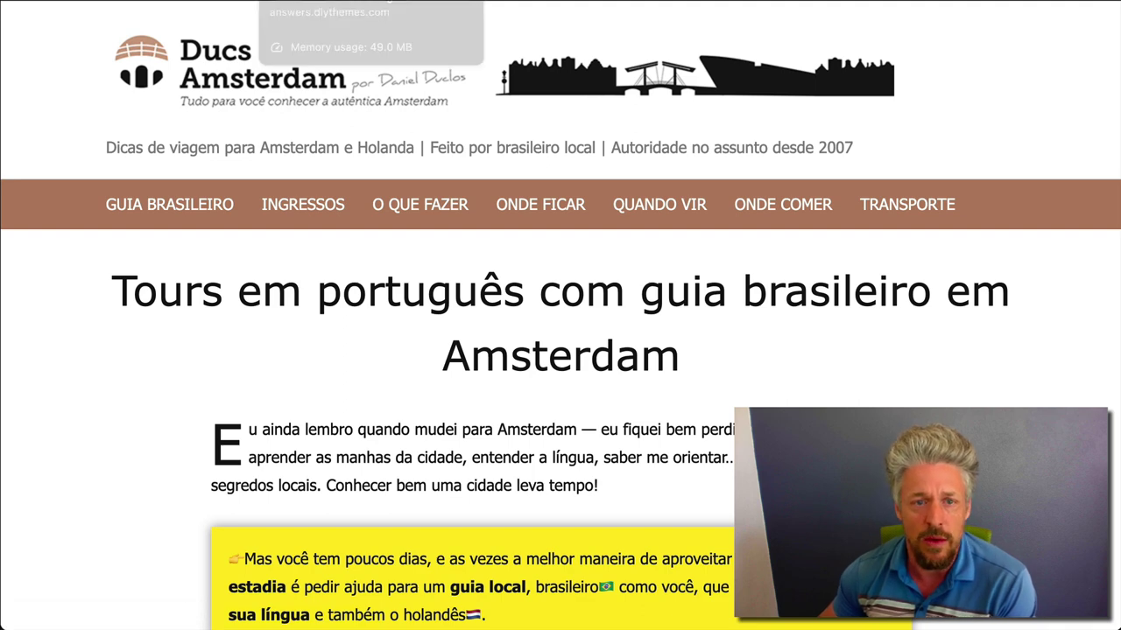
{"action": "left_click", "coordinate": [307, 2]}
{"action": "mouse_move", "coordinate": [343, 67]}
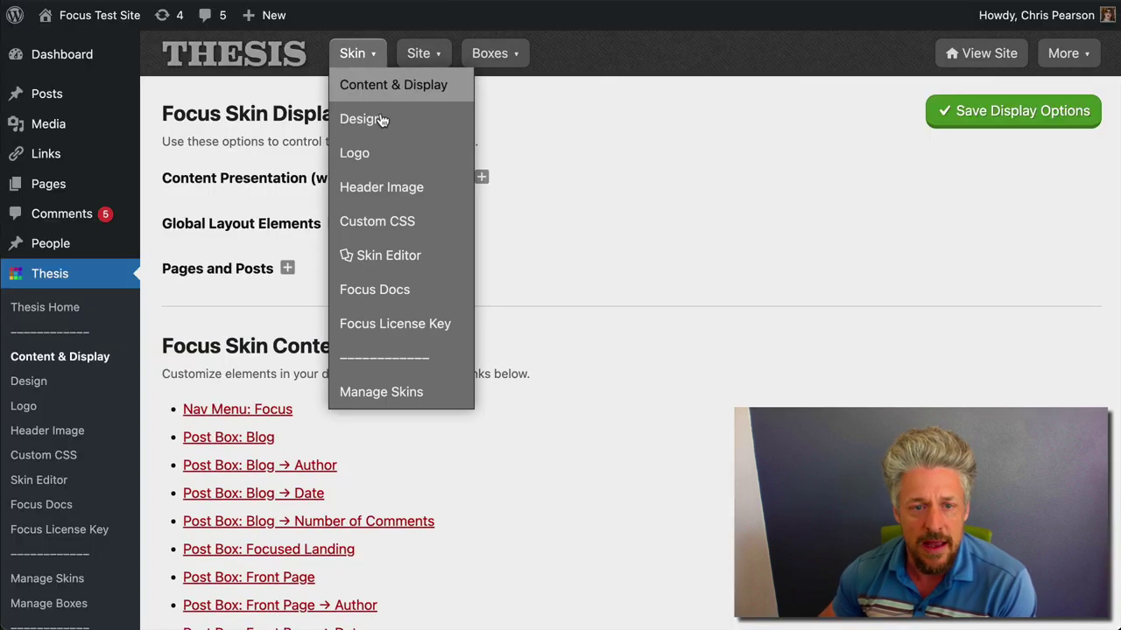
{"action": "left_click", "coordinate": [383, 120]}
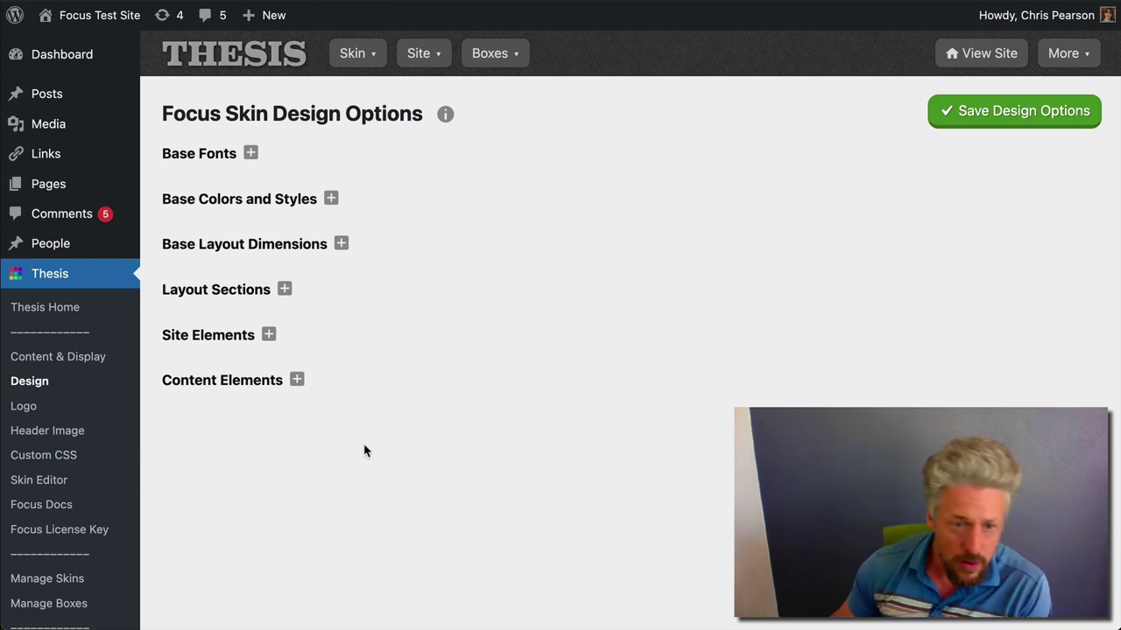
{"action": "left_click", "coordinate": [232, 294]}
{"action": "left_click", "coordinate": [195, 418]}
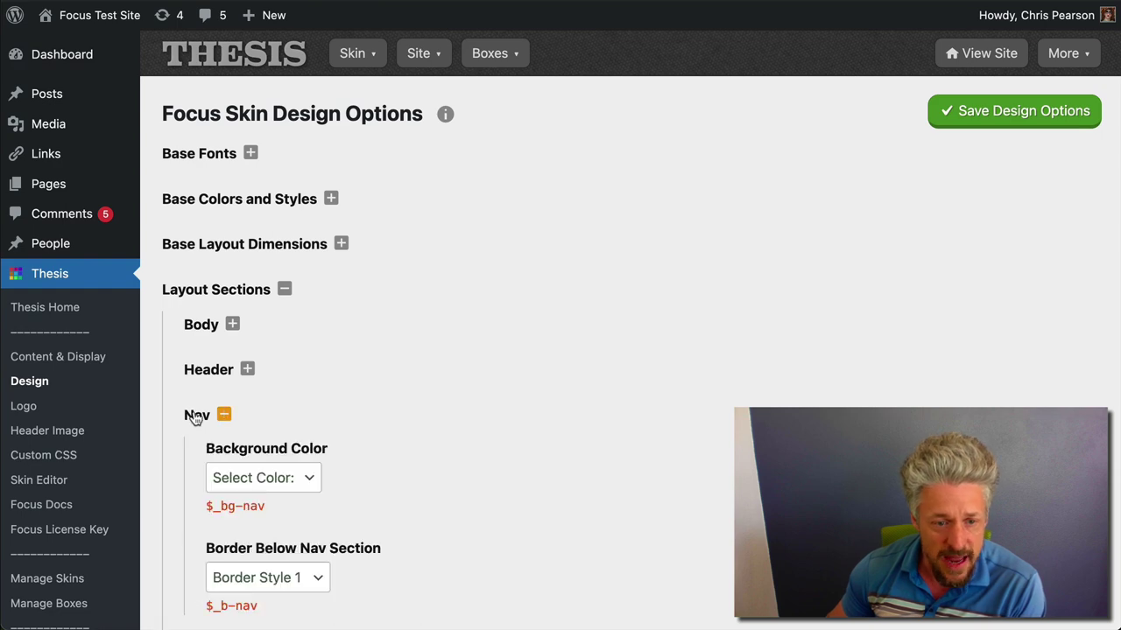
{"action": "scroll", "coordinate": [613, 394], "scroll_direction": "down", "scroll_amount": 5}
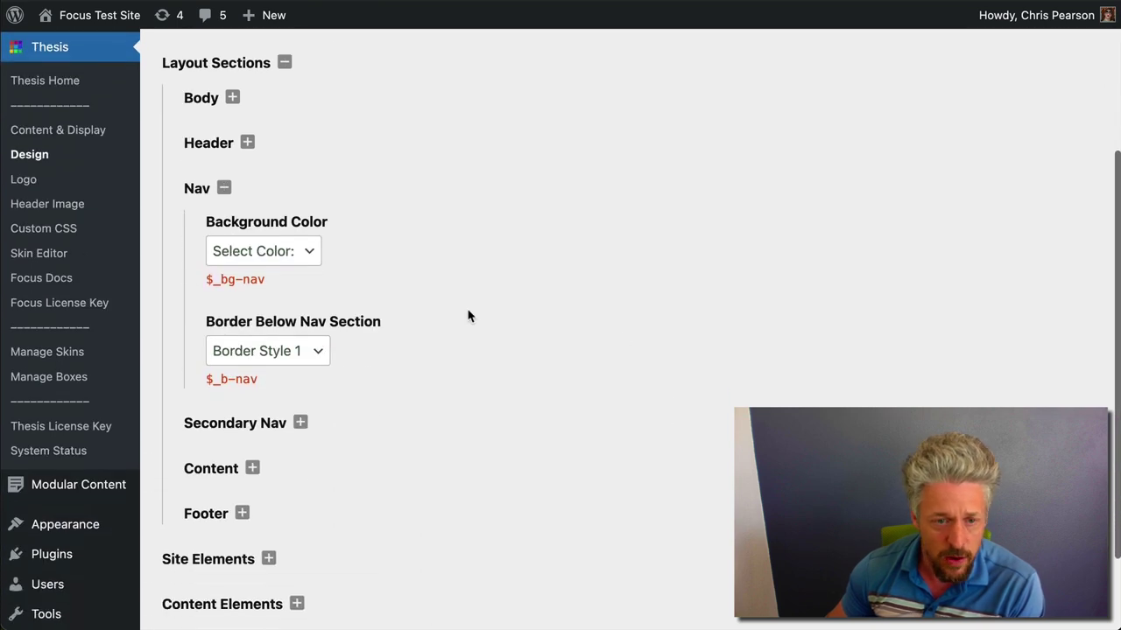
{"action": "left_click", "coordinate": [310, 251]}
{"action": "left_click", "coordinate": [280, 410]}
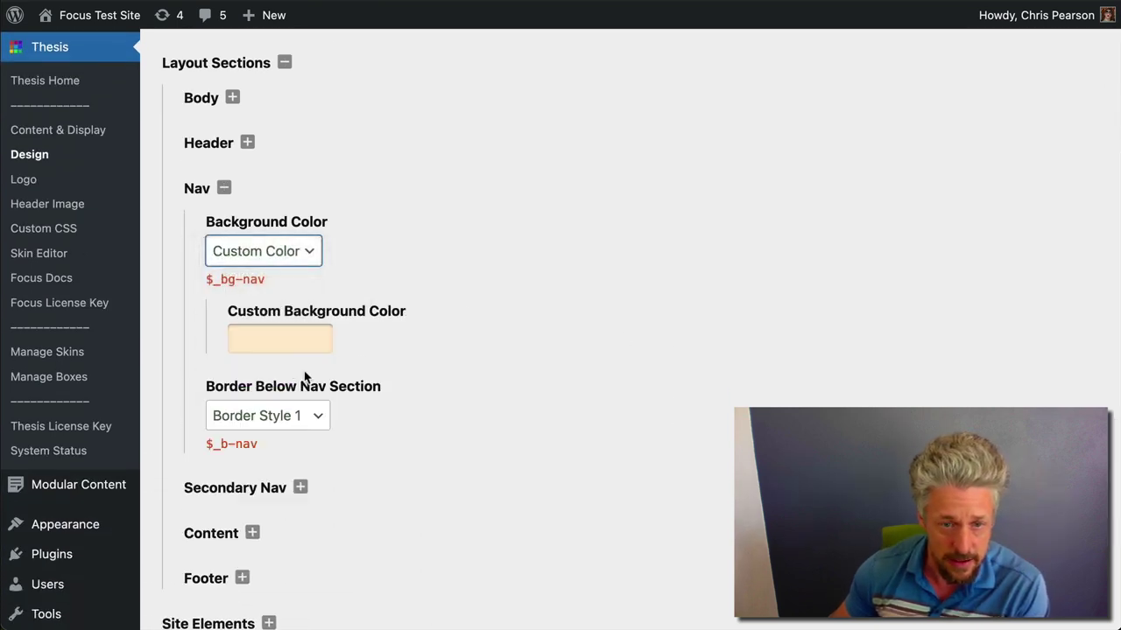
{"action": "left_click", "coordinate": [290, 333]}
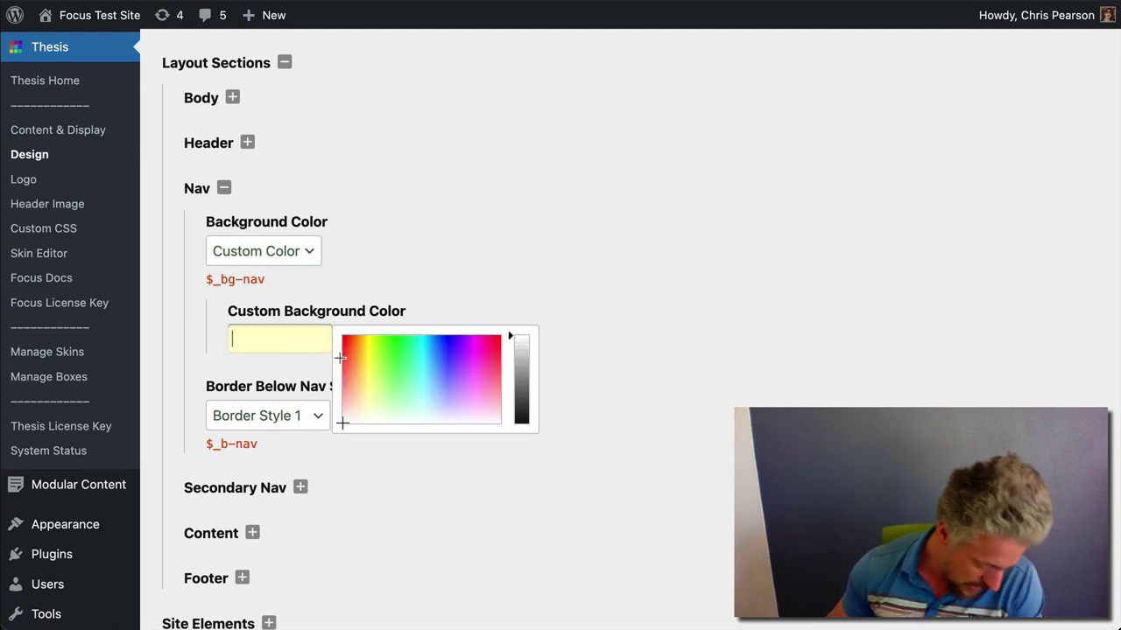
{"action": "type", "text": "b3"}
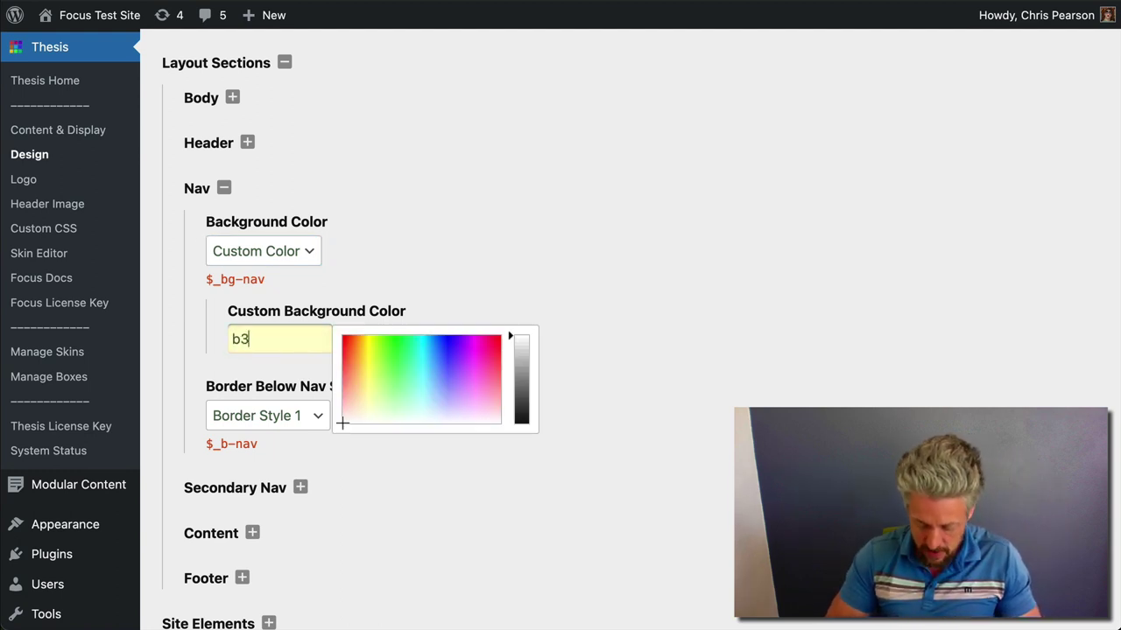
{"action": "type", "text": "8162"}
{"action": "left_click", "coordinate": [567, 207]}
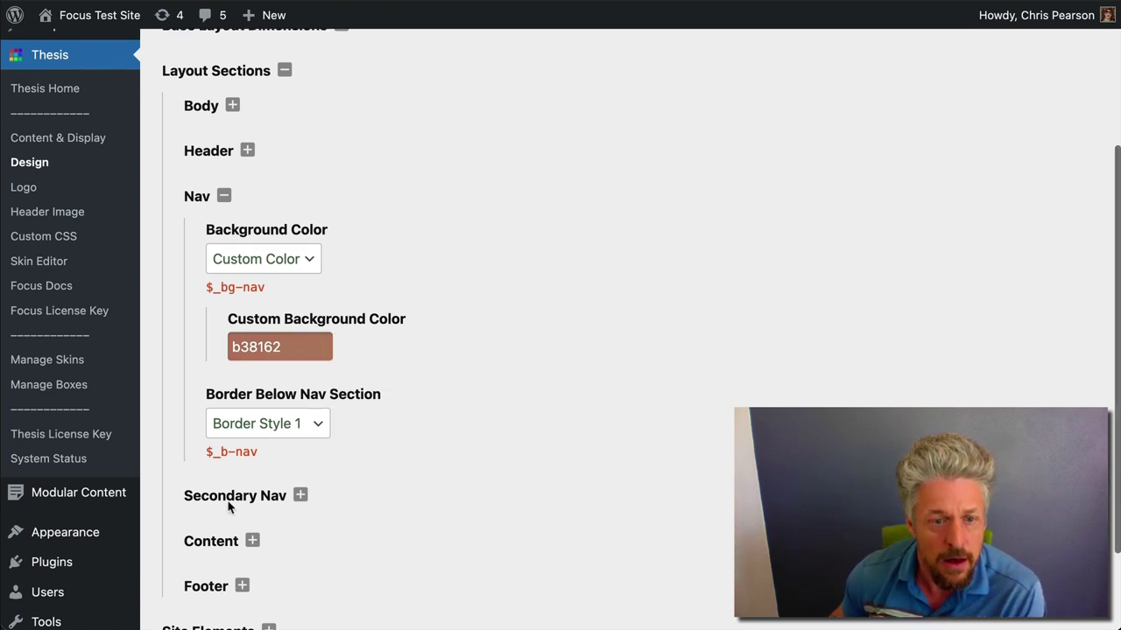
Step: Set the link text color of the Nav Menus site element to Contrast
{"action": "scroll", "coordinate": [227, 506], "scroll_direction": "down", "scroll_amount": 3}
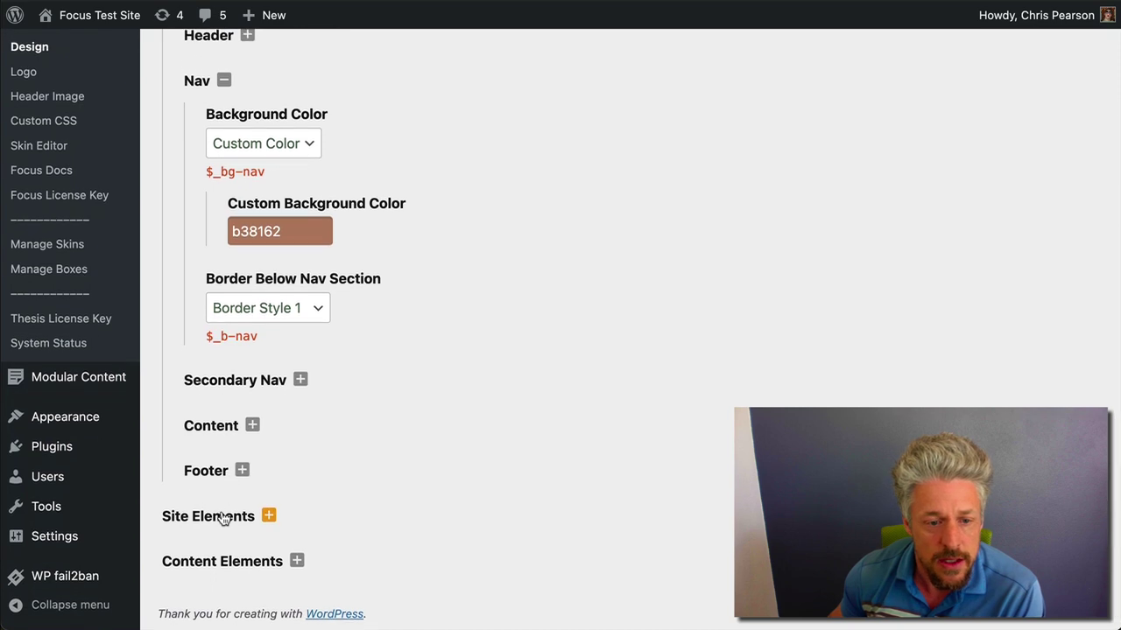
{"action": "left_click", "coordinate": [226, 514]}
{"action": "scroll", "coordinate": [280, 525], "scroll_direction": "down", "scroll_amount": 5}
{"action": "left_click", "coordinate": [239, 423]}
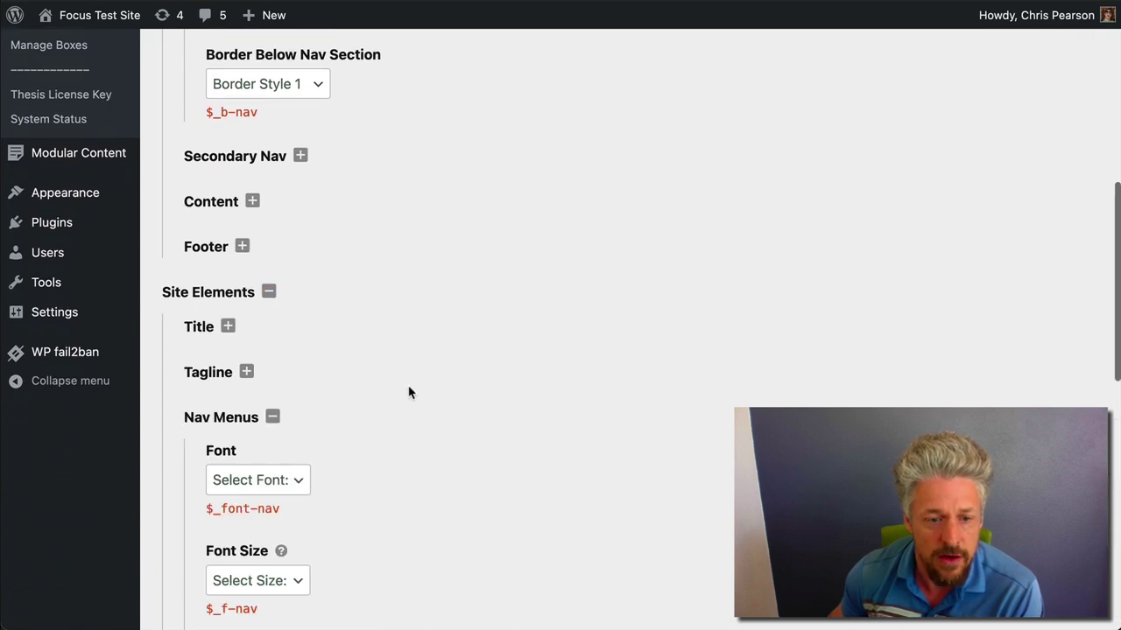
{"action": "scroll", "coordinate": [408, 391], "scroll_direction": "down", "scroll_amount": 3}
{"action": "scroll", "coordinate": [408, 390], "scroll_direction": "up", "scroll_amount": 9}
{"action": "scroll", "coordinate": [406, 396], "scroll_direction": "down", "scroll_amount": 1}
{"action": "scroll", "coordinate": [405, 397], "scroll_direction": "up", "scroll_amount": 7}
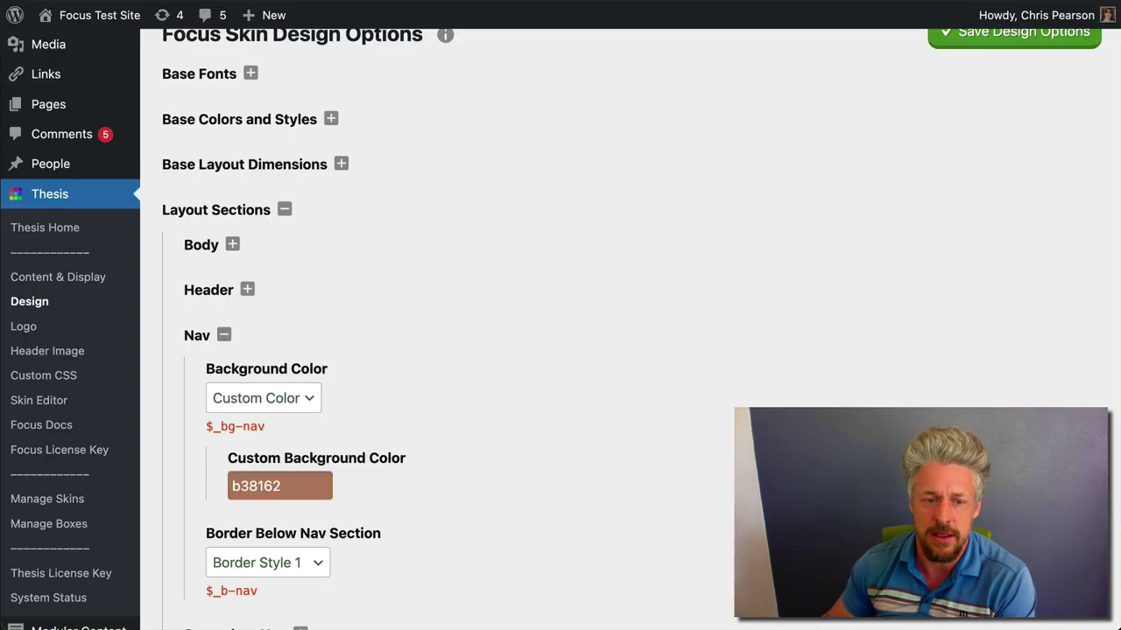
{"action": "scroll", "coordinate": [358, 373], "scroll_direction": "down", "scroll_amount": 6}
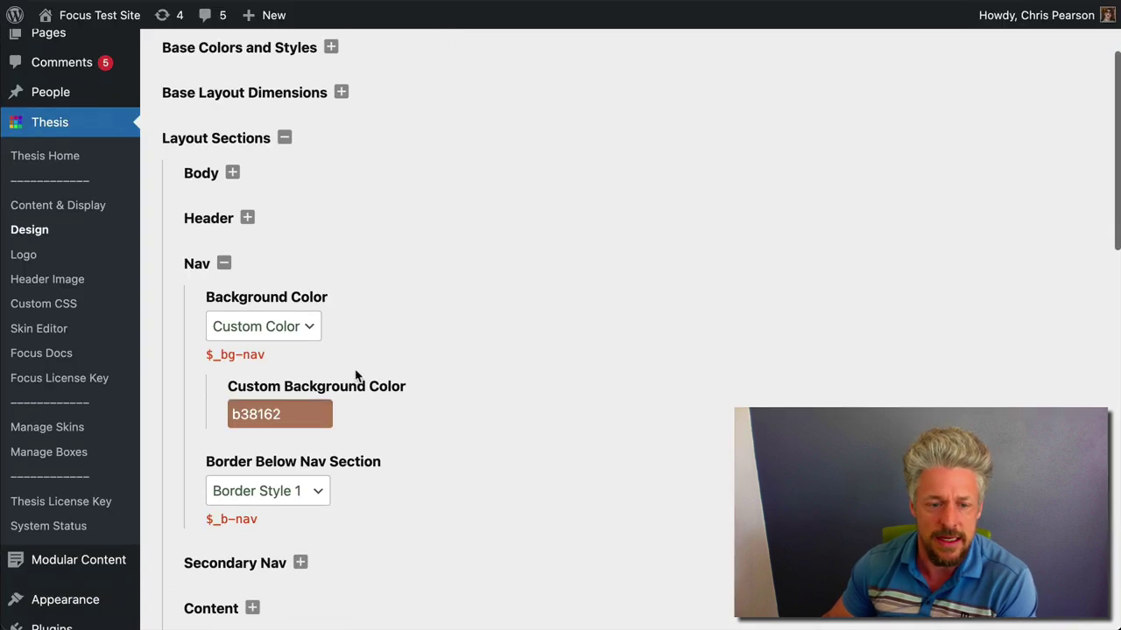
{"action": "scroll", "coordinate": [227, 365], "scroll_direction": "down", "scroll_amount": 3}
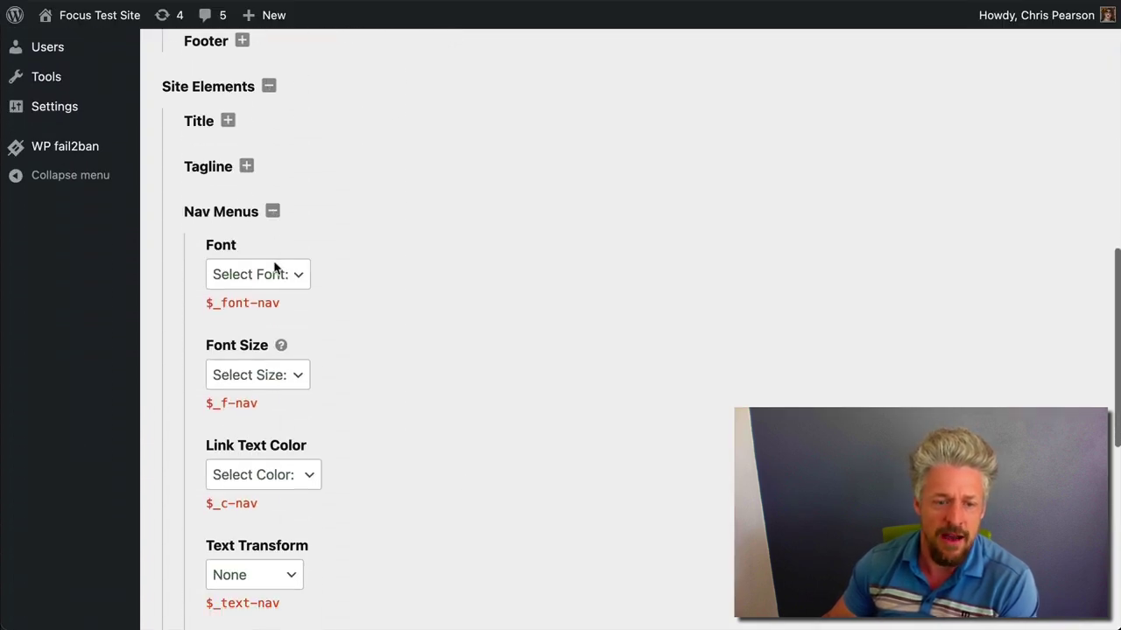
{"action": "scroll", "coordinate": [351, 498], "scroll_direction": "down", "scroll_amount": 3}
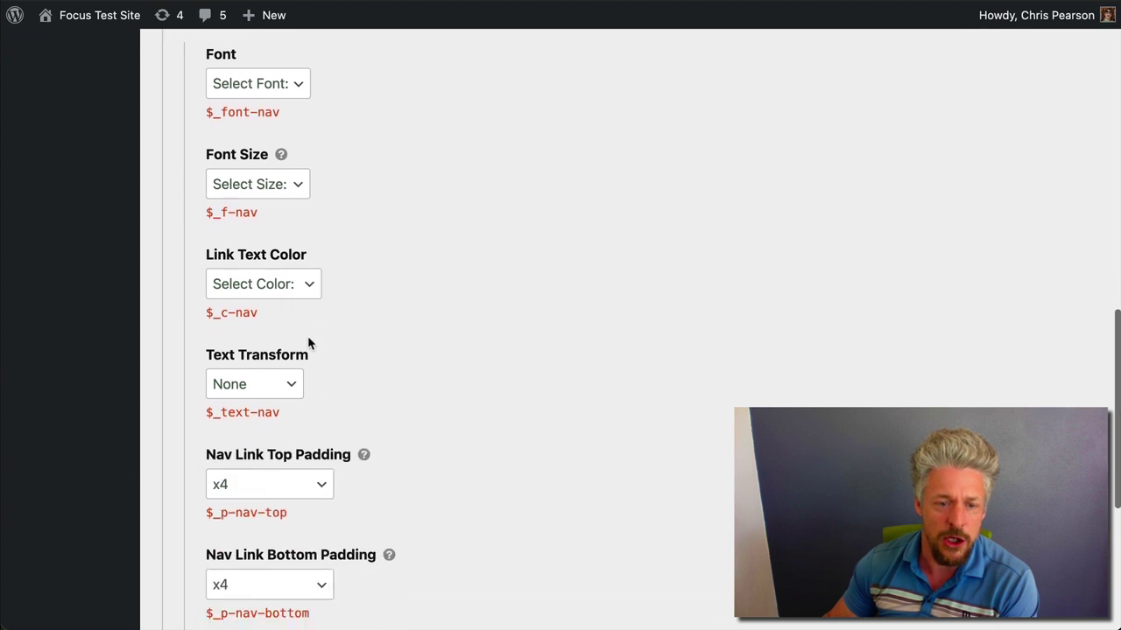
{"action": "left_click", "coordinate": [305, 291]}
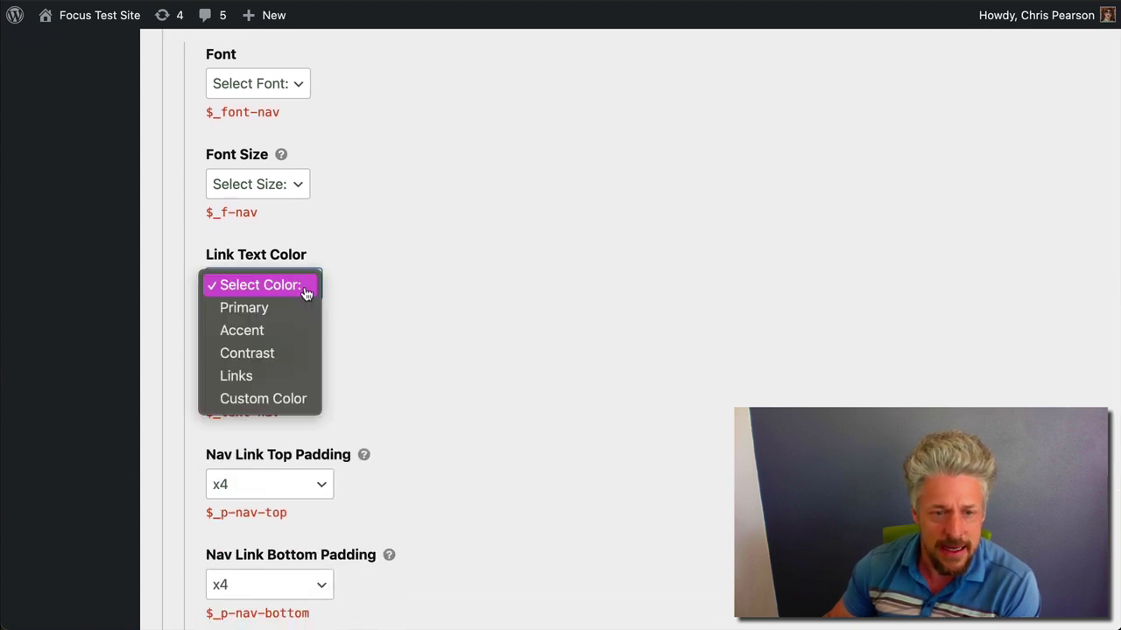
{"action": "left_click", "coordinate": [262, 354]}
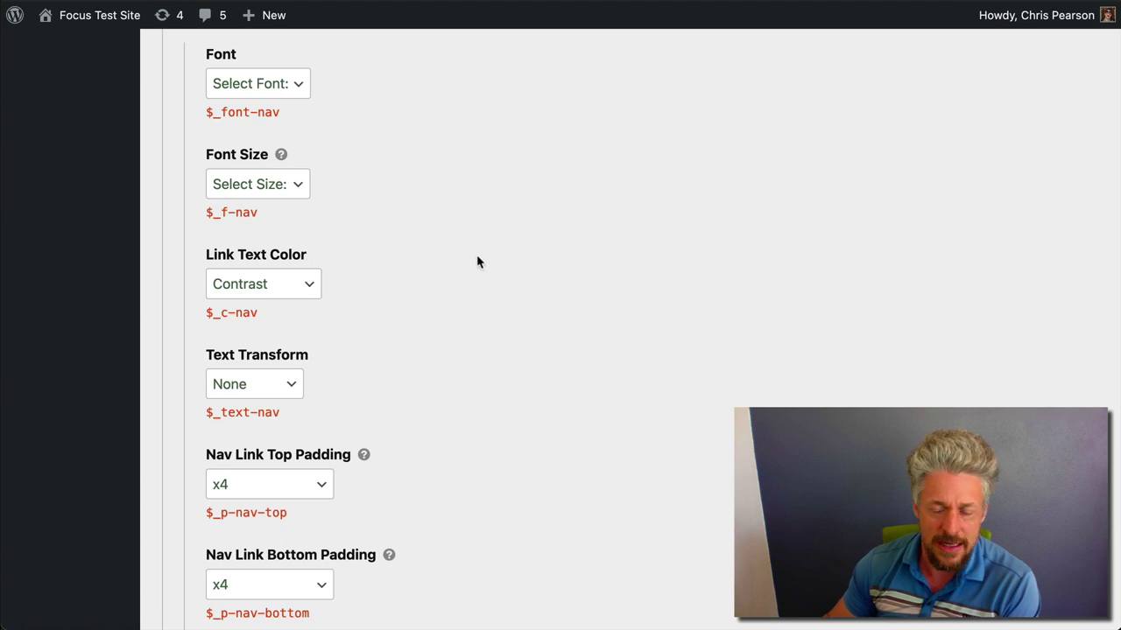
Step: Check the Contrast text color among the base colors, save the design options, and view the tours page on the test site
{"action": "scroll", "coordinate": [578, 260], "scroll_direction": "up", "scroll_amount": 10}
{"action": "left_click", "coordinate": [210, 154]}
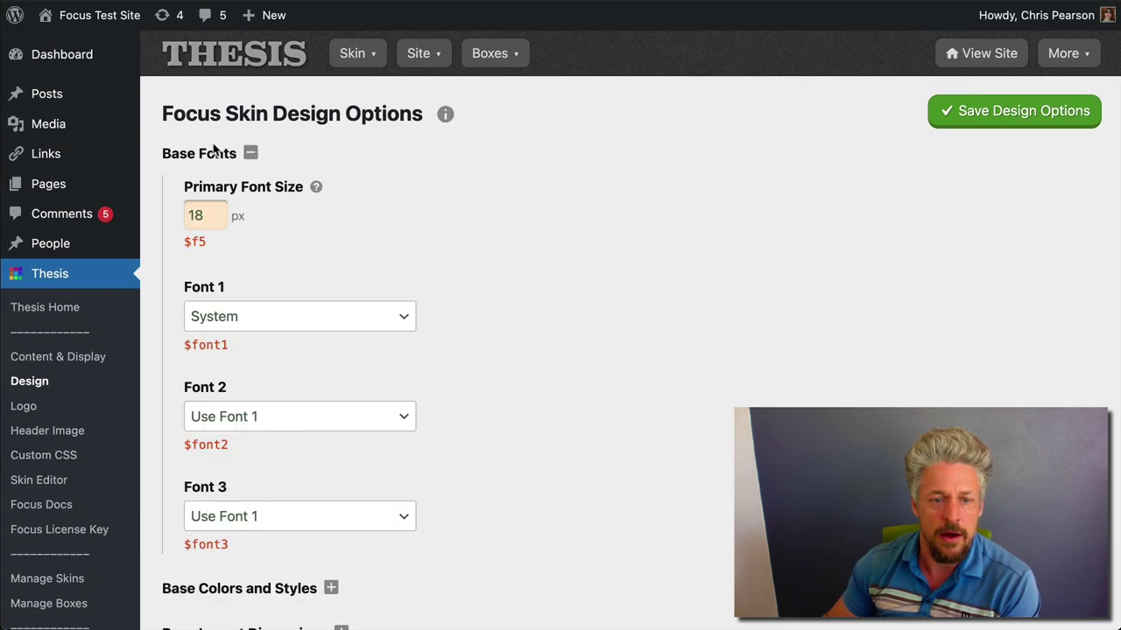
{"action": "left_click", "coordinate": [208, 154]}
{"action": "left_click", "coordinate": [213, 201]}
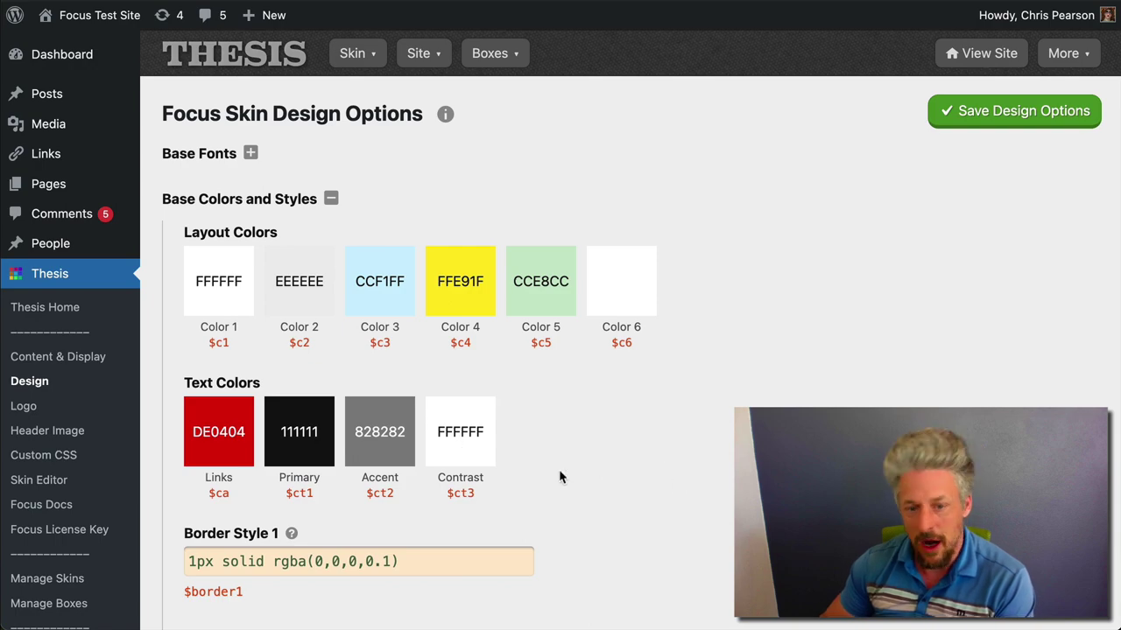
{"action": "scroll", "coordinate": [680, 461], "scroll_direction": "down", "scroll_amount": 15}
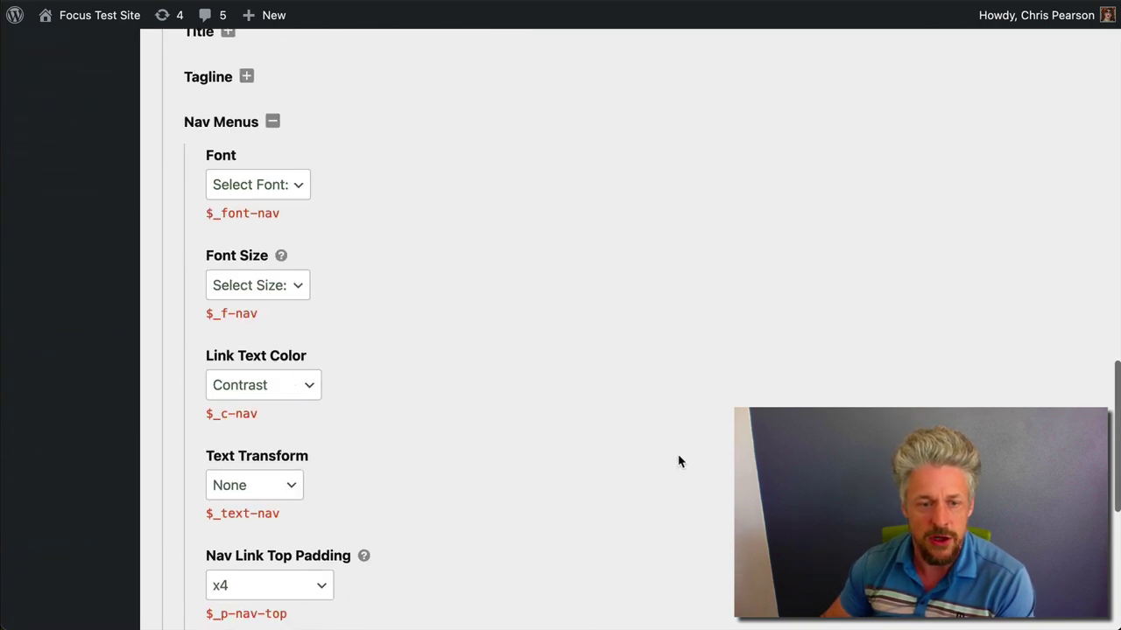
{"action": "scroll", "coordinate": [875, 259], "scroll_direction": "up", "scroll_amount": 15}
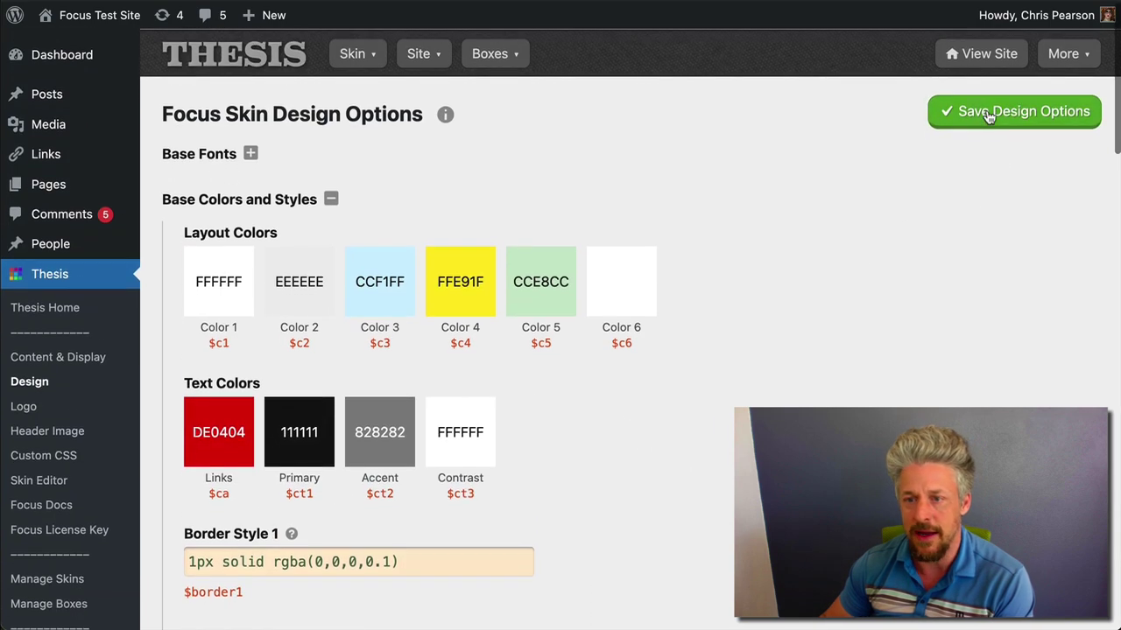
{"action": "left_click", "coordinate": [987, 116]}
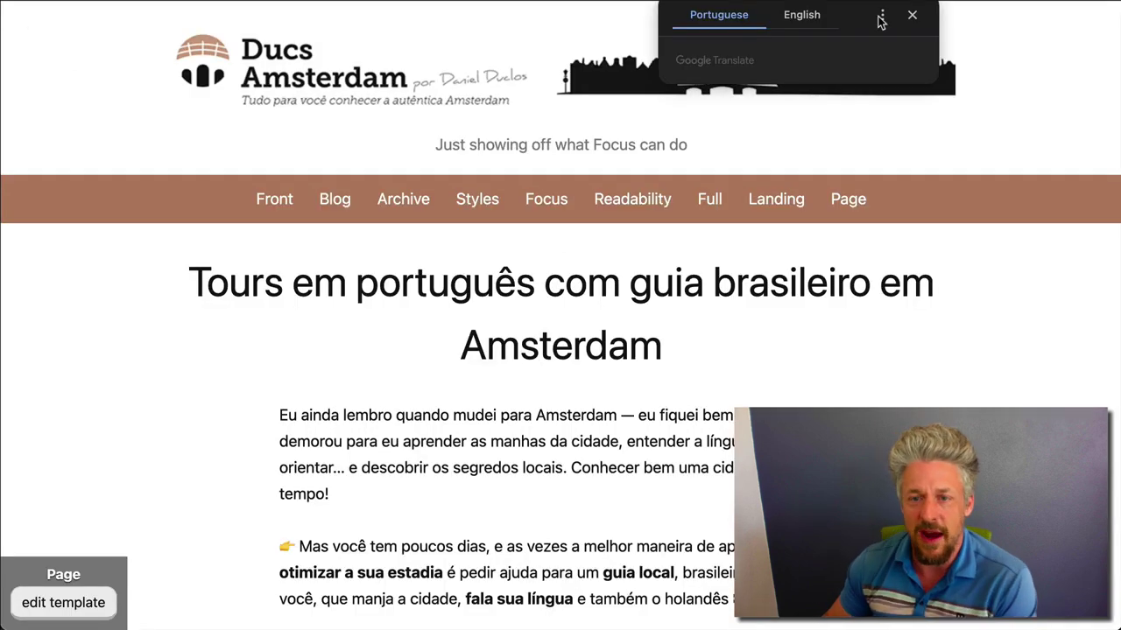
{"action": "left_click", "coordinate": [911, 15]}
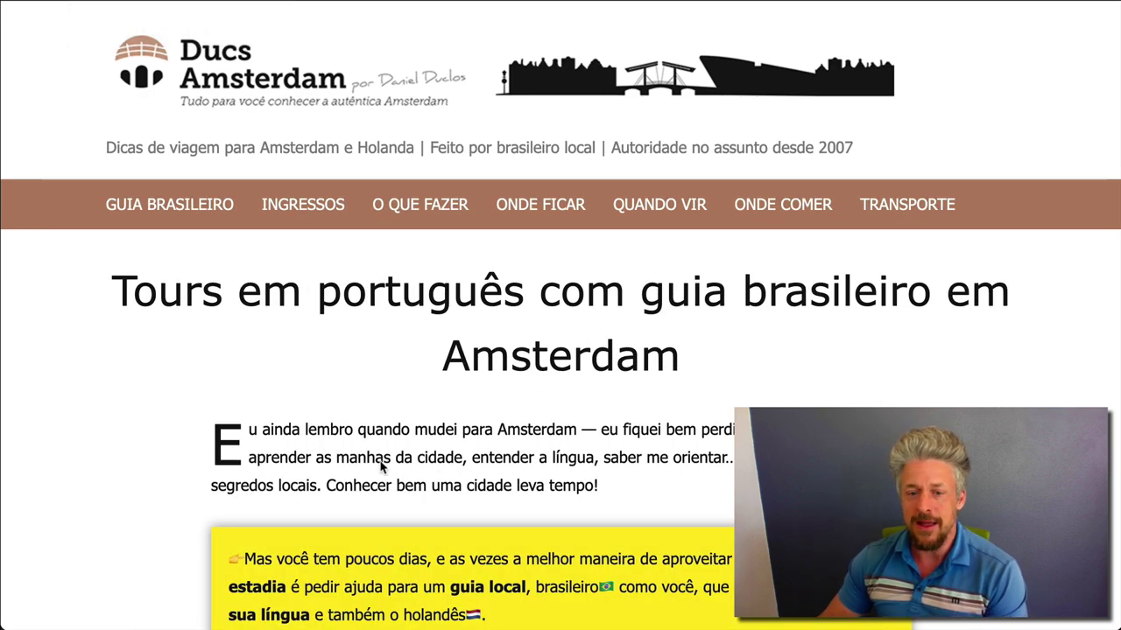
Step: Examine the width and typography of the intro paragraph and the headline on the original Ducs Amsterdam tours page
{"action": "left_click_drag", "start_coordinate": [204, 464], "coordinate": [734, 460]}
{"action": "left_click", "coordinate": [867, 319]}
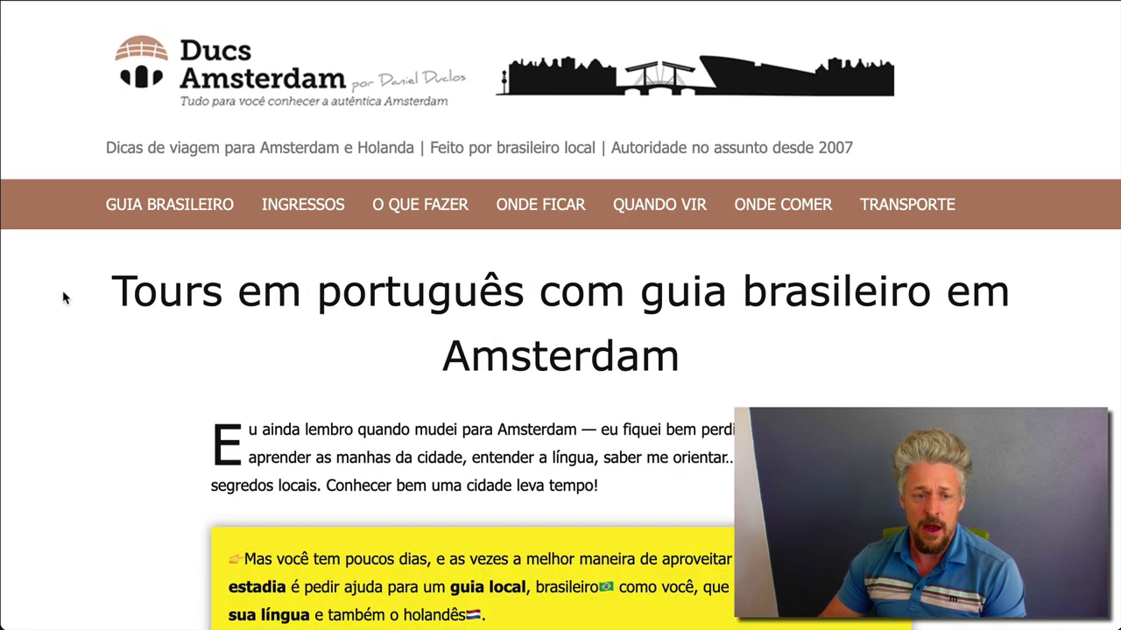
{"action": "left_click_drag", "start_coordinate": [104, 285], "coordinate": [752, 358]}
{"action": "left_click", "coordinate": [836, 388]}
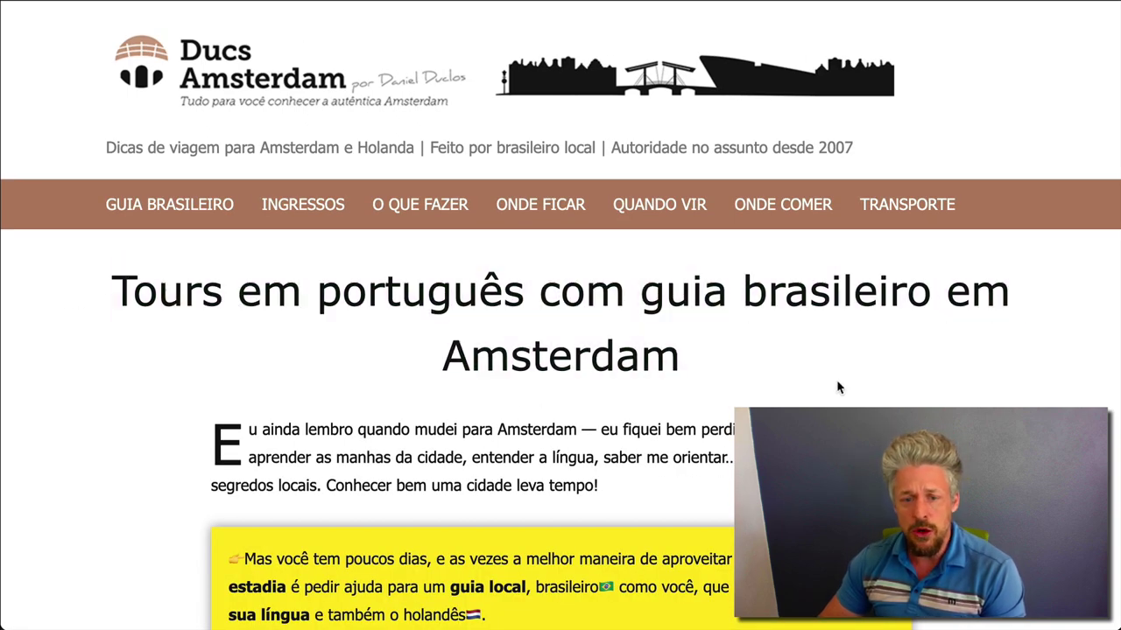
Step: Compare the font of the two-line headline with that of the intro paragraph on the original Ducs Amsterdam tours page
{"action": "scroll", "coordinate": [362, 181], "scroll_direction": "down", "scroll_amount": 3}
{"action": "left_click_drag", "start_coordinate": [109, 68], "coordinate": [626, 319]}
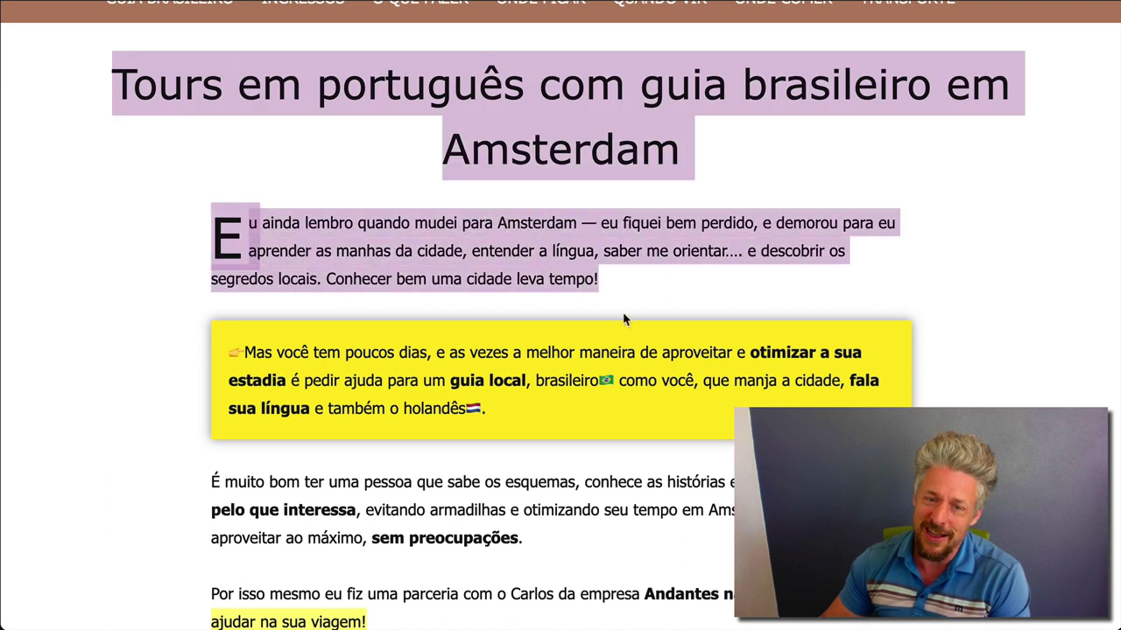
{"action": "left_click", "coordinate": [626, 318]}
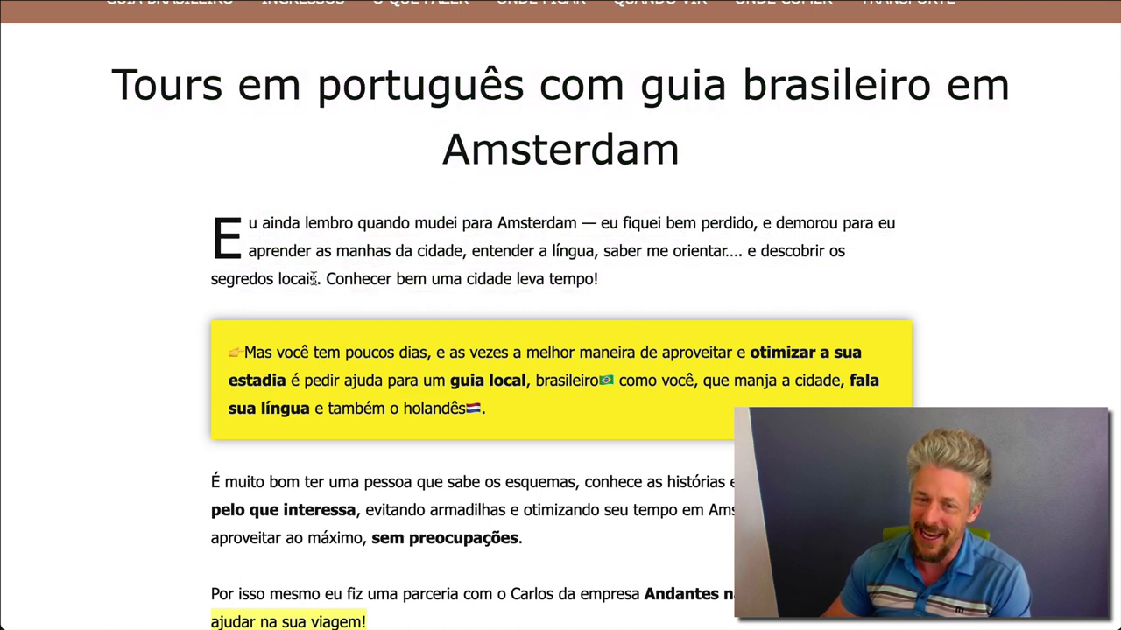
{"action": "left_click_drag", "start_coordinate": [95, 112], "coordinate": [865, 221]}
{"action": "left_click", "coordinate": [865, 221]}
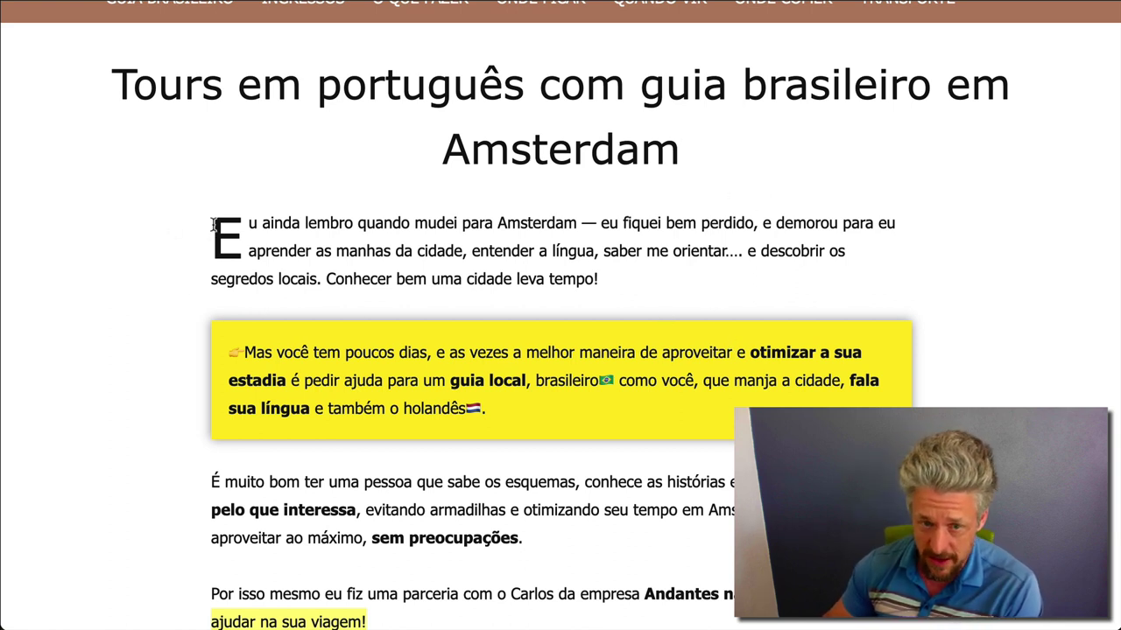
{"action": "left_click_drag", "start_coordinate": [213, 224], "coordinate": [616, 302]}
{"action": "left_click", "coordinate": [652, 279]}
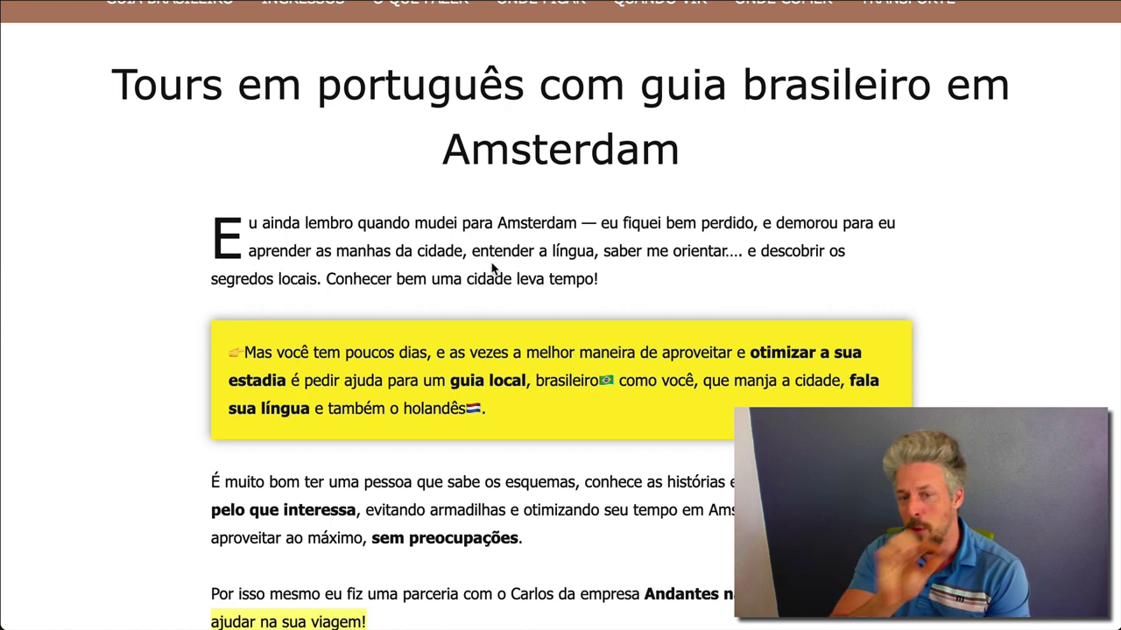
{"action": "left_click_drag", "start_coordinate": [143, 95], "coordinate": [680, 170]}
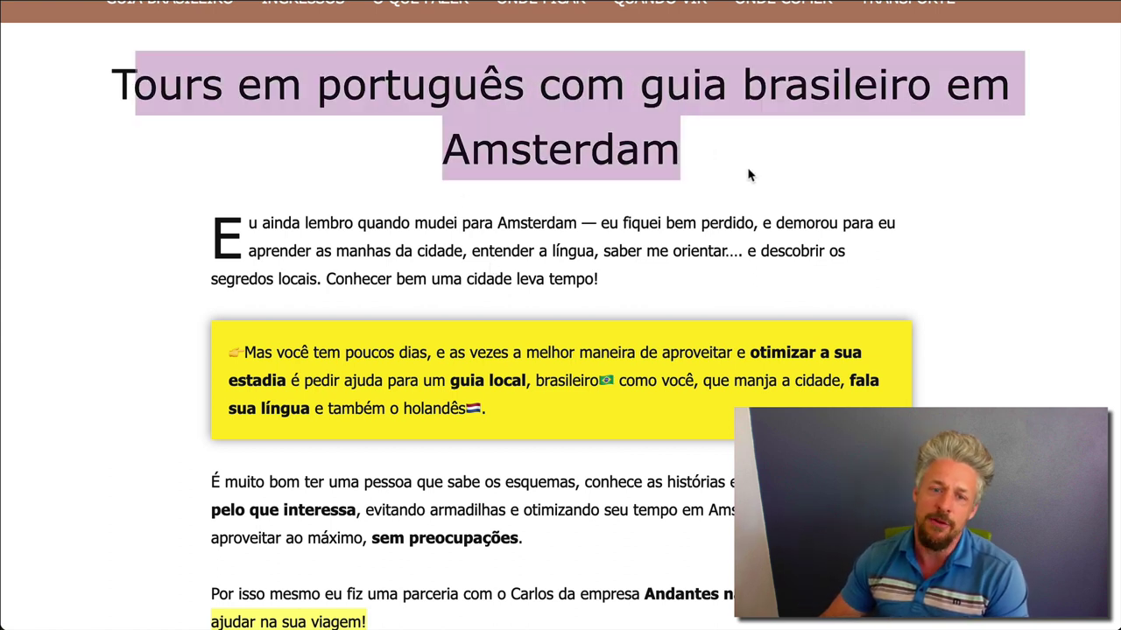
{"action": "left_click", "coordinate": [681, 170]}
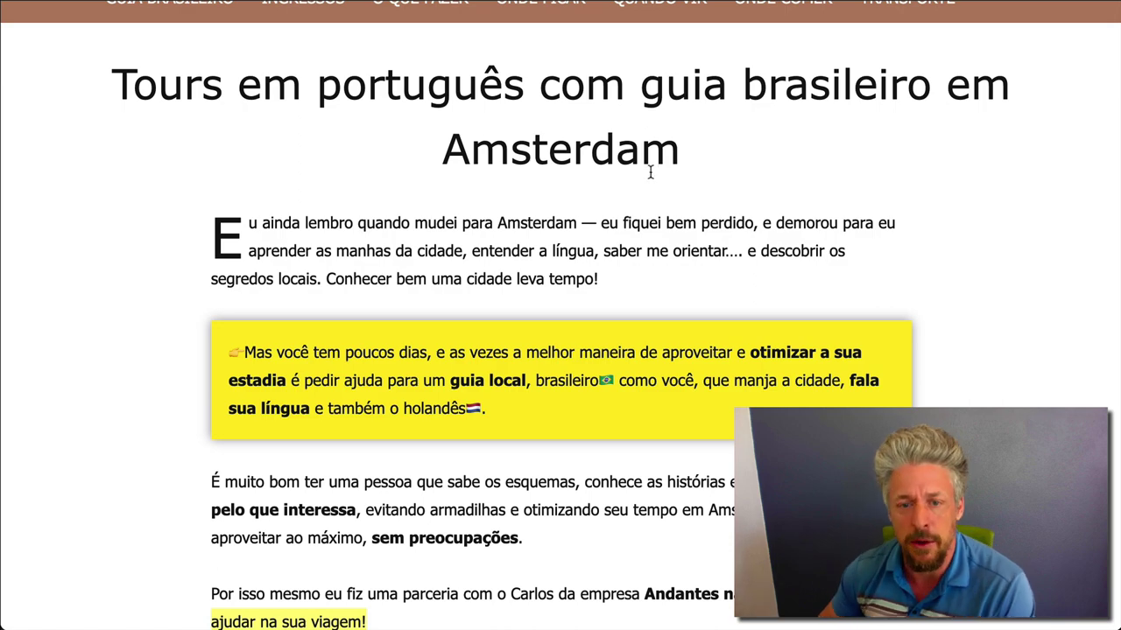
{"action": "scroll", "coordinate": [674, 347], "scroll_direction": "down", "scroll_amount": 3}
{"action": "scroll", "coordinate": [675, 92], "scroll_direction": "up", "scroll_amount": 4}
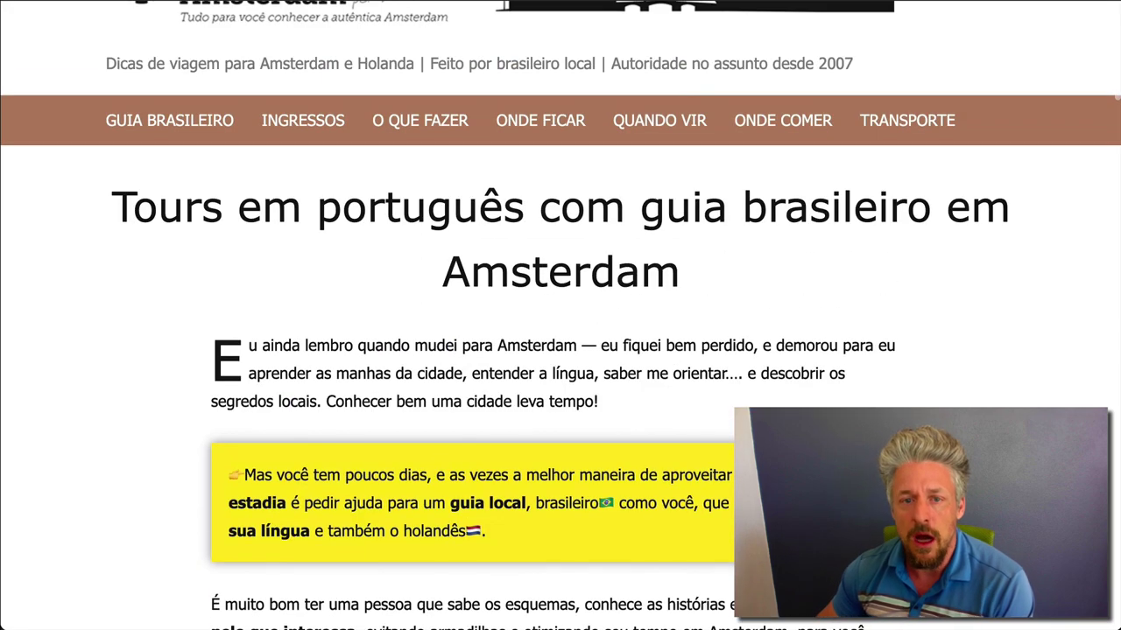
Step: In the Focus skin's base fonts, set Font 1 to Tahoma and Font 2 to Verdana
{"action": "left_click", "coordinate": [490, 0]}
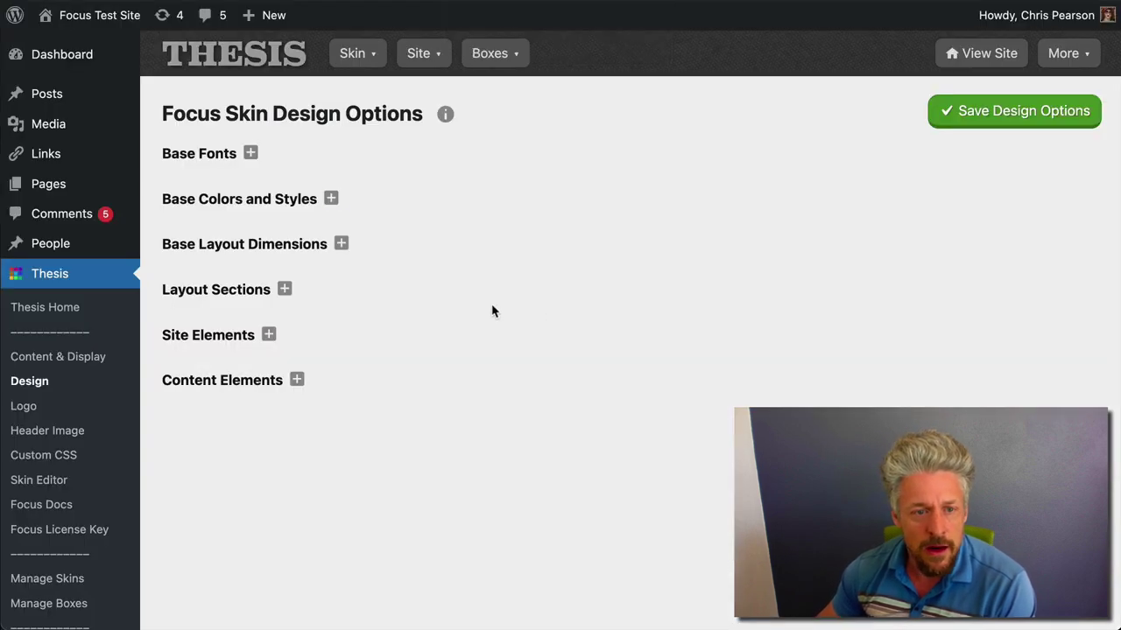
{"action": "left_click", "coordinate": [203, 156]}
{"action": "left_click", "coordinate": [266, 317]}
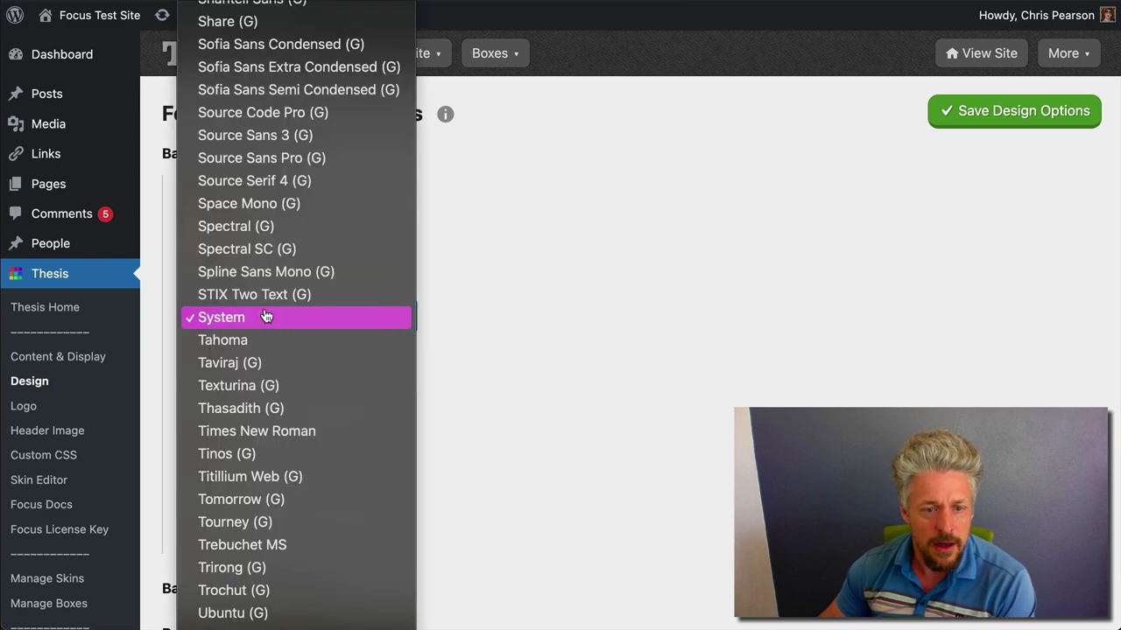
{"action": "left_click", "coordinate": [268, 341]}
{"action": "left_click", "coordinate": [344, 427]}
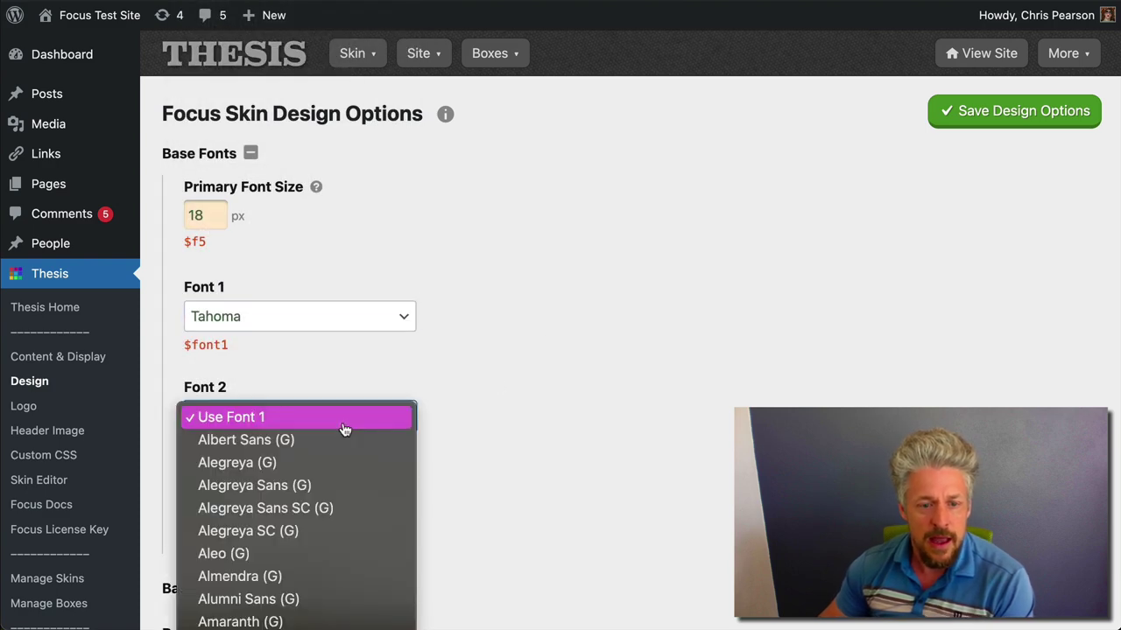
{"action": "scroll", "coordinate": [345, 429], "scroll_direction": "down", "scroll_amount": 10}
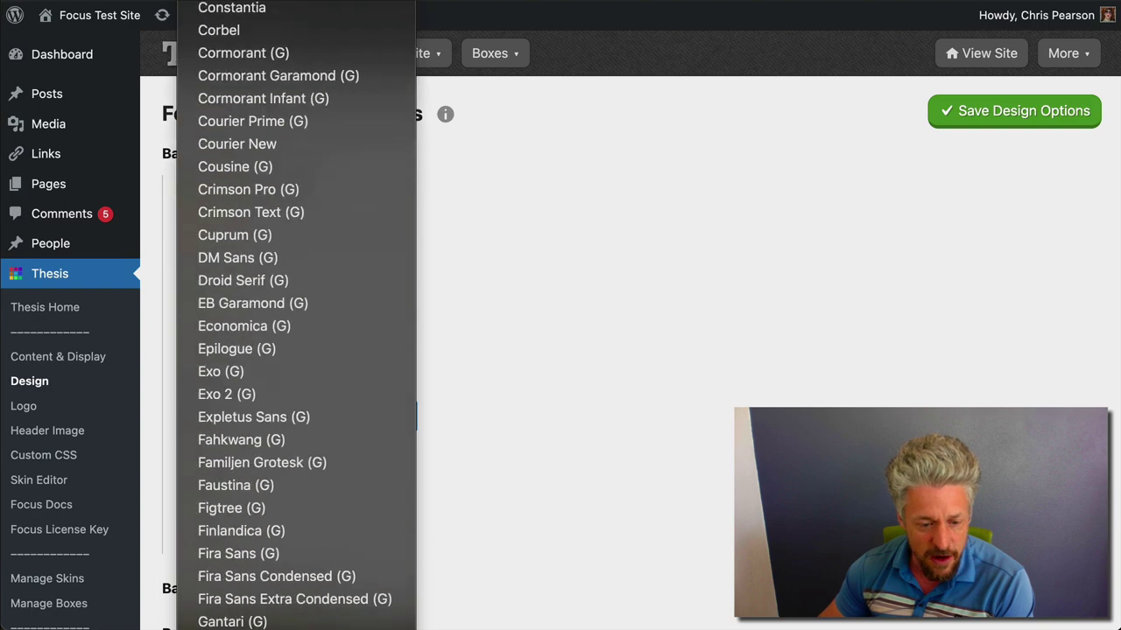
{"action": "scroll", "coordinate": [295, 315], "scroll_direction": "down", "scroll_amount": 10}
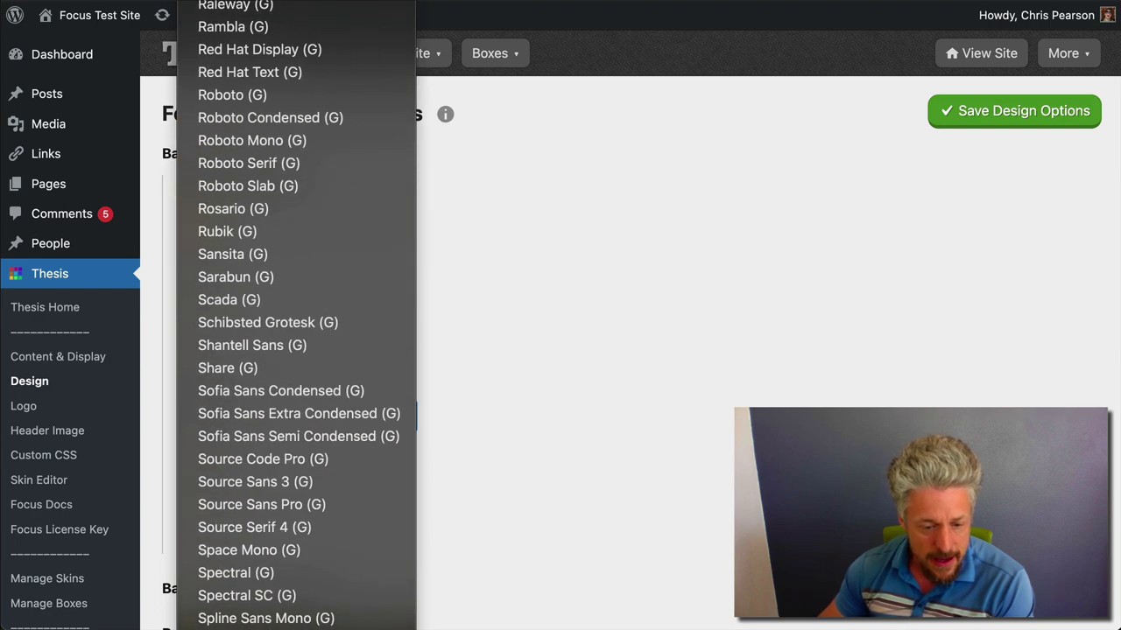
{"action": "left_click", "coordinate": [608, 418]}
{"action": "type", "text": "verdana"}
Step: Set the font of the Headlines content element to Font 2
{"action": "scroll", "coordinate": [577, 324], "scroll_direction": "down", "scroll_amount": 5}
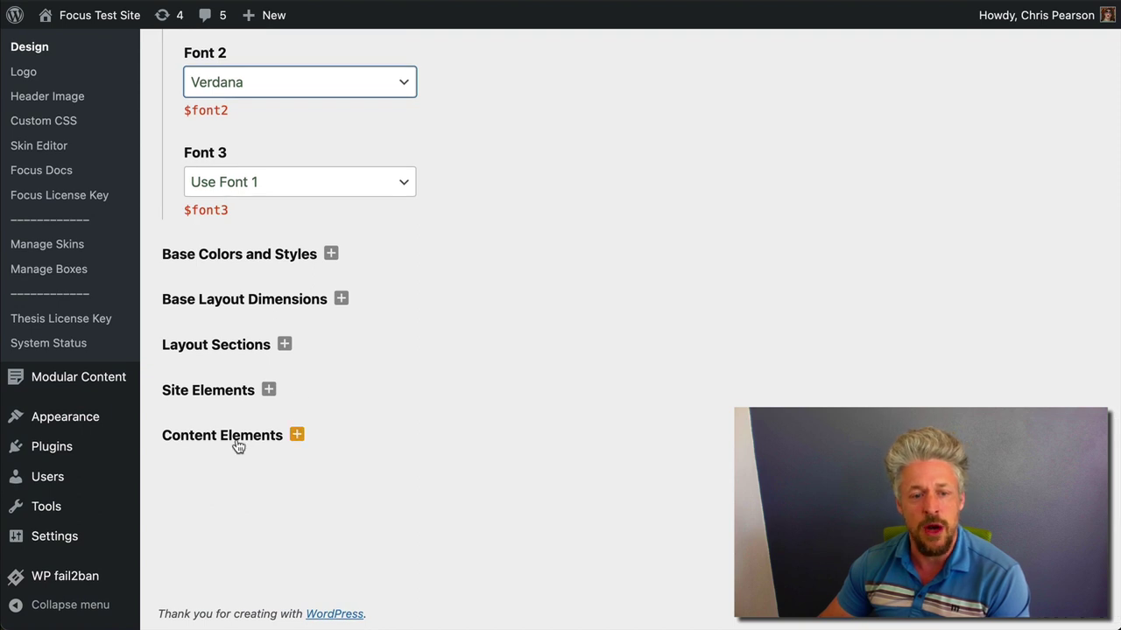
{"action": "left_click", "coordinate": [237, 443]}
{"action": "scroll", "coordinate": [712, 505], "scroll_direction": "down", "scroll_amount": 3}
{"action": "left_click", "coordinate": [216, 266]}
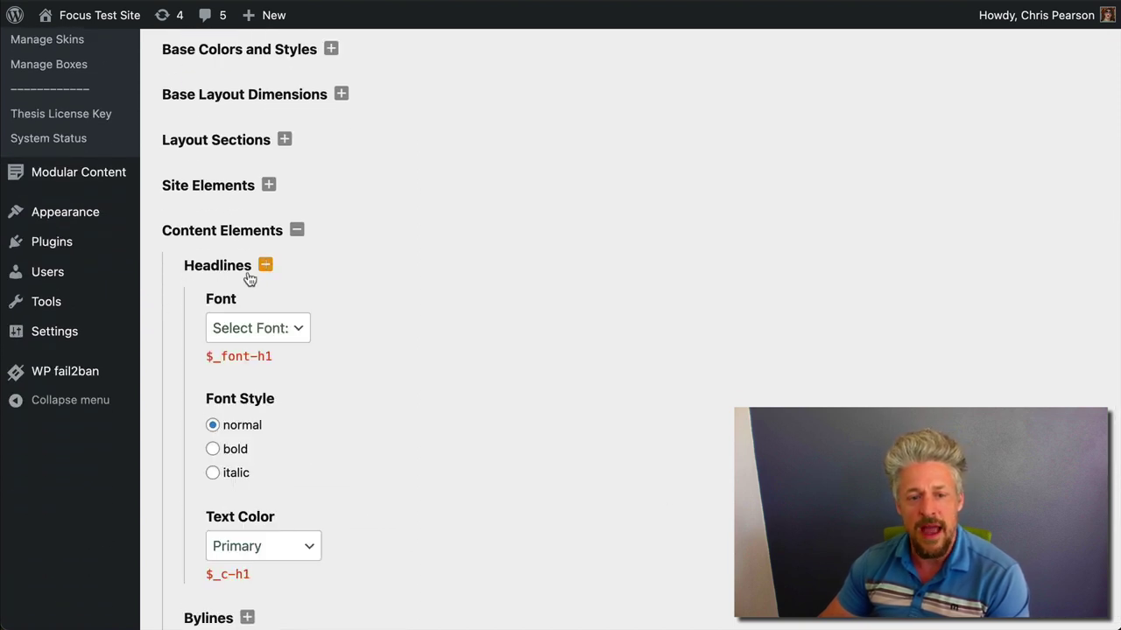
{"action": "left_click", "coordinate": [258, 328]}
{"action": "left_click", "coordinate": [440, 339]}
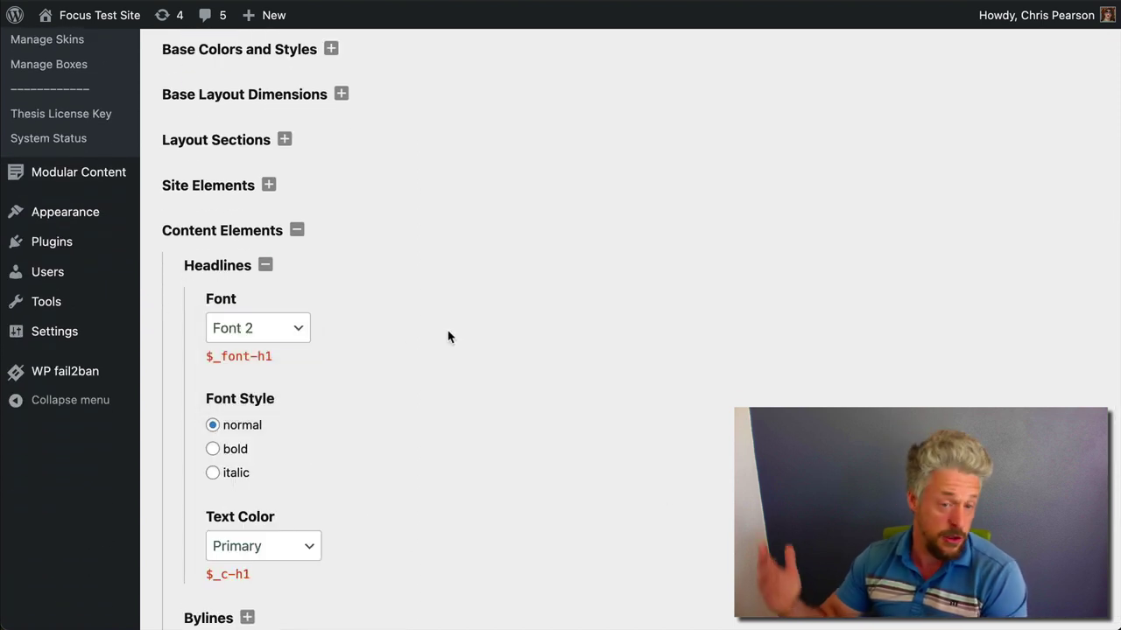
Step: Set the font of the Heading 2 and Heading 3 content elements to Font 2
{"action": "scroll", "coordinate": [447, 330], "scroll_direction": "down", "scroll_amount": 7}
{"action": "left_click", "coordinate": [266, 187]}
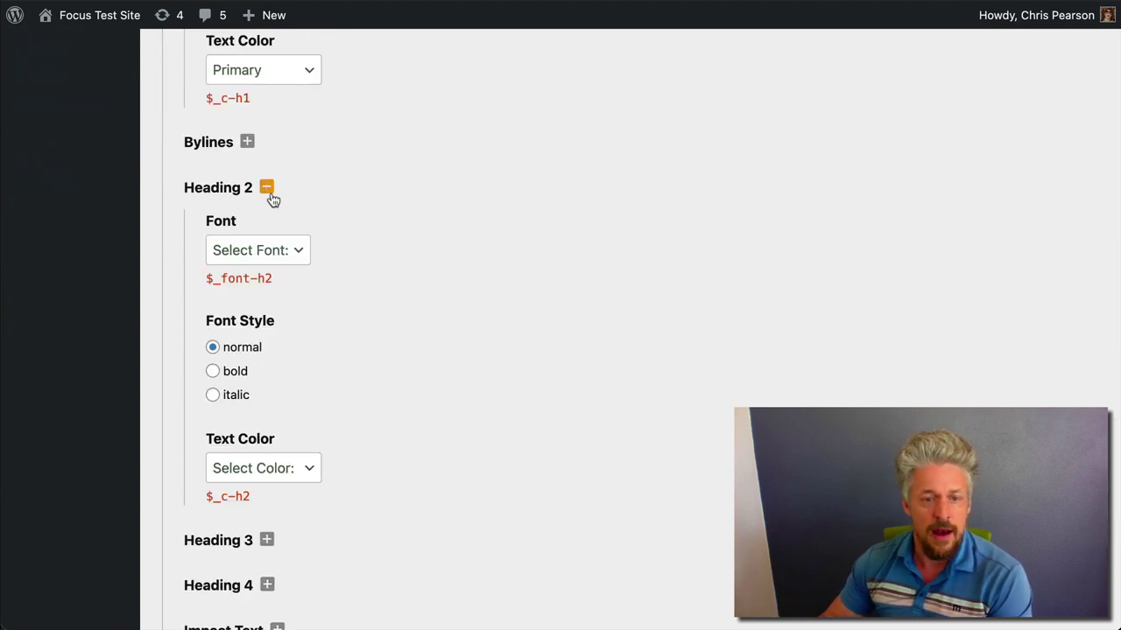
{"action": "left_click", "coordinate": [265, 256]}
{"action": "left_click", "coordinate": [265, 298]}
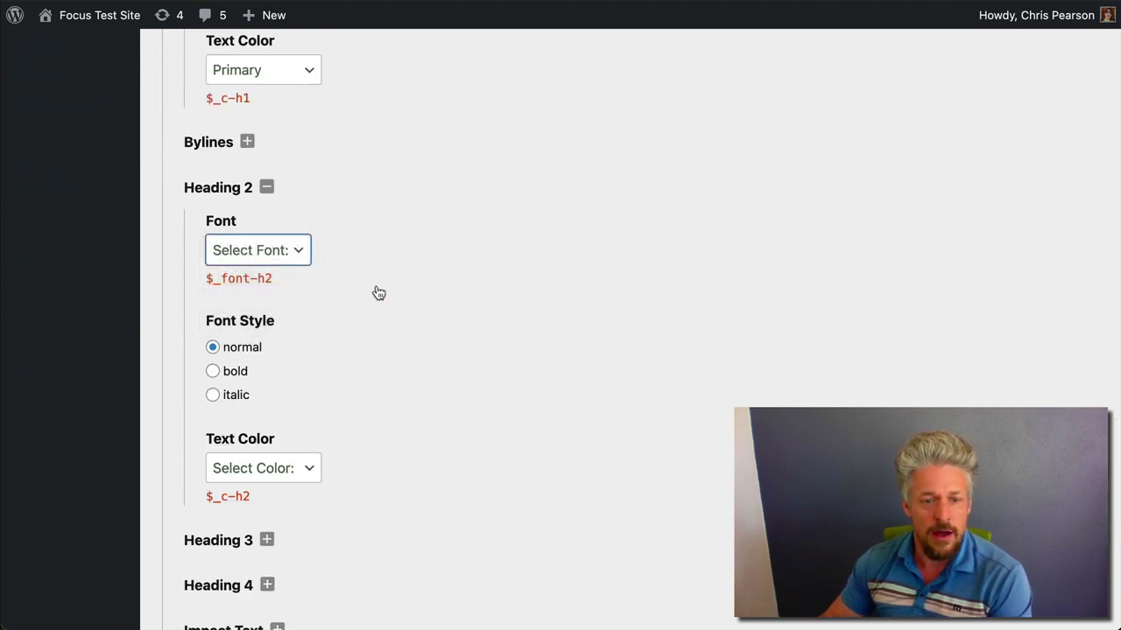
{"action": "left_click", "coordinate": [250, 542]}
{"action": "scroll", "coordinate": [467, 527], "scroll_direction": "down", "scroll_amount": 4}
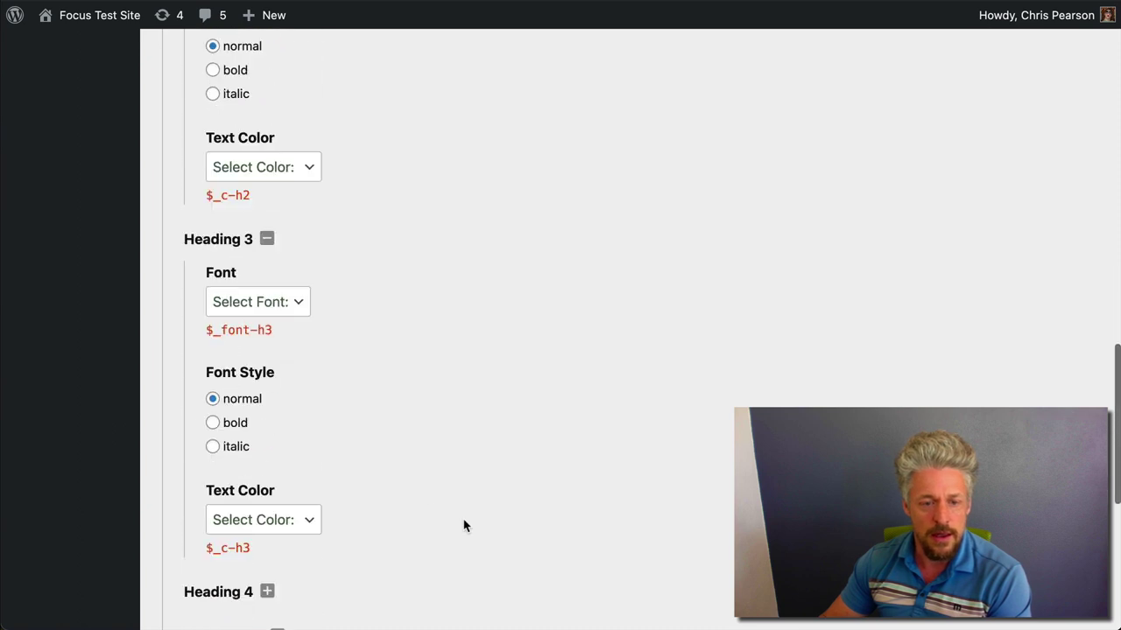
{"action": "left_click", "coordinate": [250, 300]}
{"action": "left_click", "coordinate": [249, 350]}
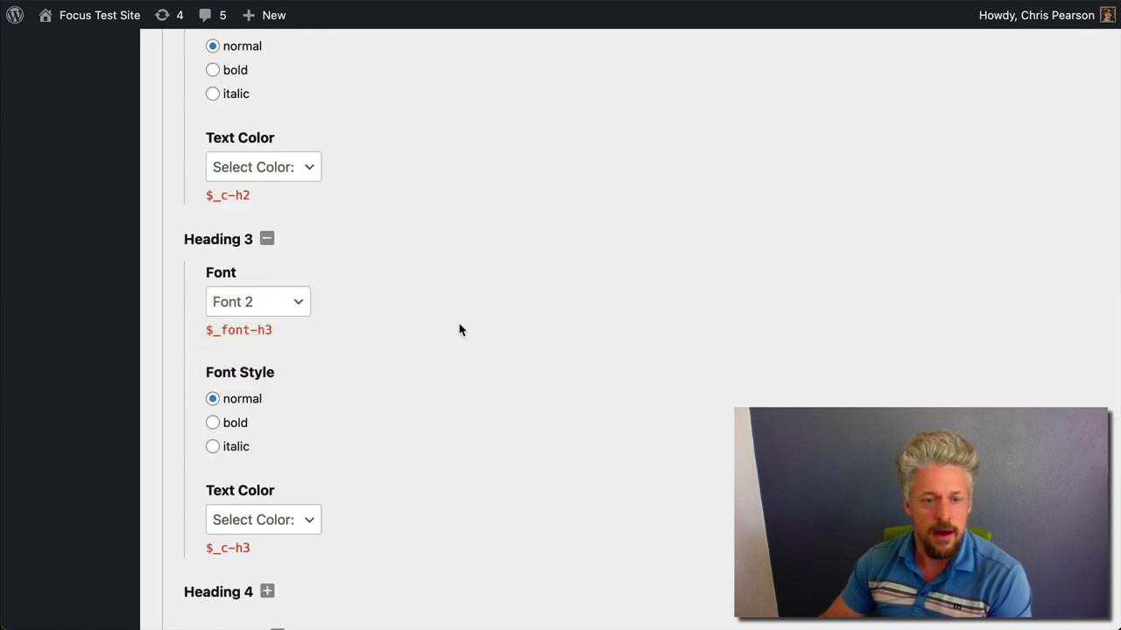
Step: Set the font of the Heading 4 content element to Font 2 and save the design options
{"action": "scroll", "coordinate": [346, 470], "scroll_direction": "down", "scroll_amount": 2}
{"action": "left_click", "coordinate": [268, 446]}
{"action": "left_click", "coordinate": [255, 511]}
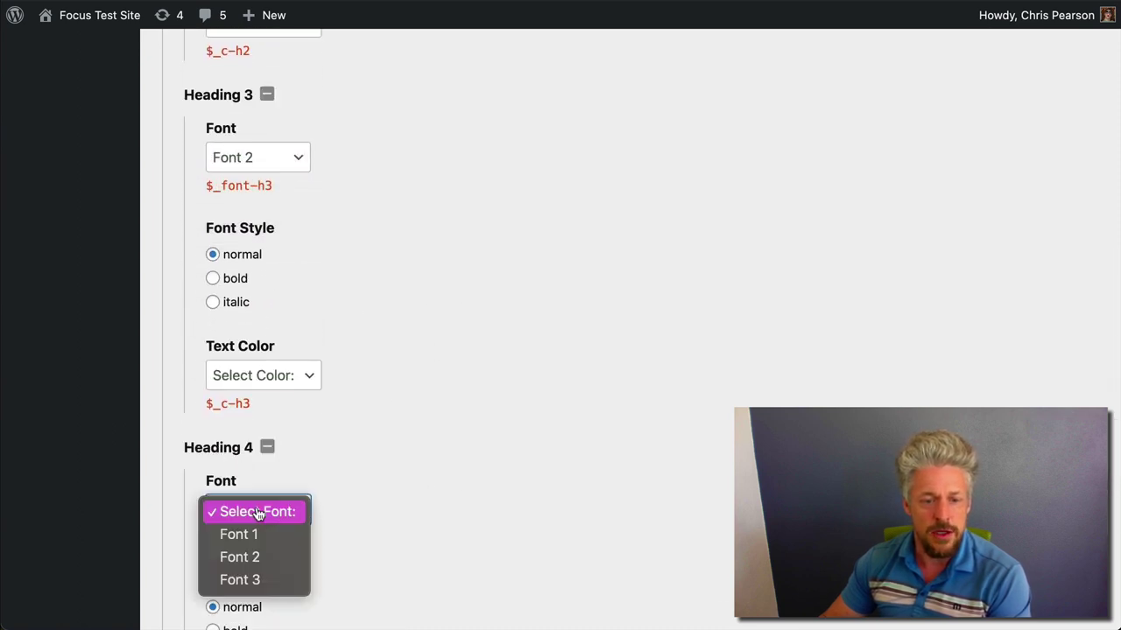
{"action": "left_click", "coordinate": [253, 558]}
{"action": "key", "text": "super+s"}
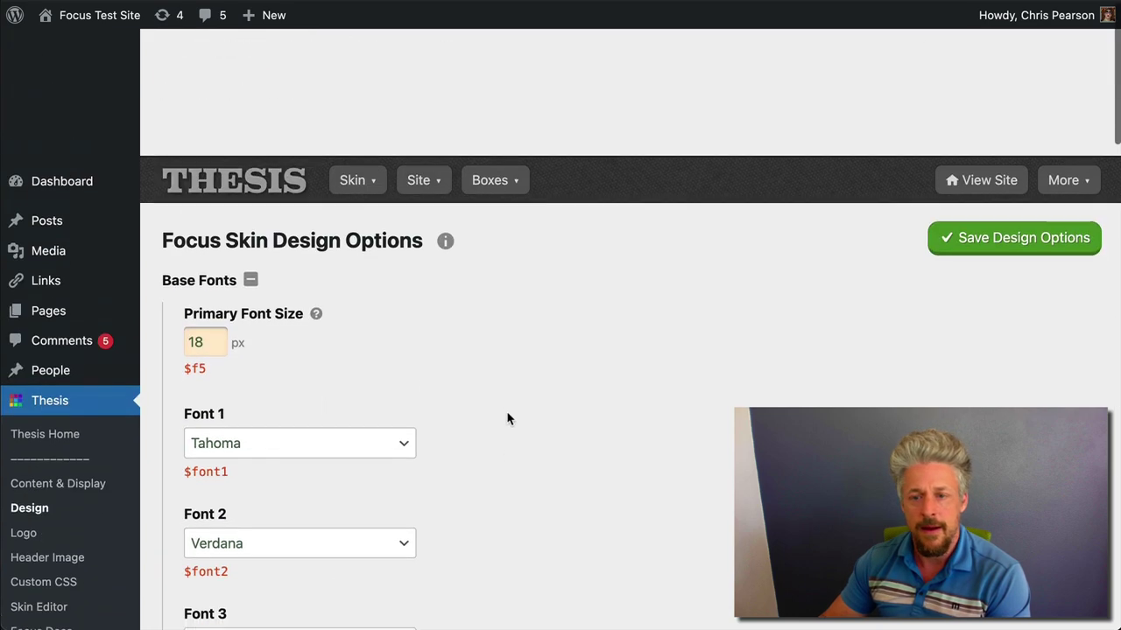
{"action": "left_click", "coordinate": [1035, 112]}
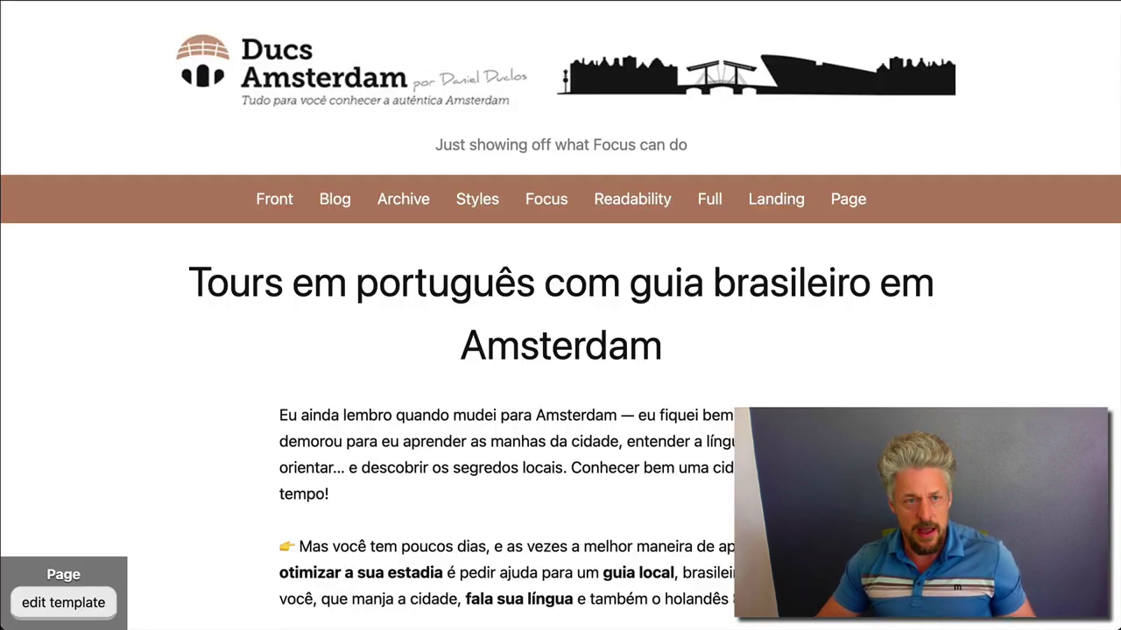
Step: Reload the tours page on the test site and compare its headline font and text width with the original page
{"action": "key", "text": "super+r"}
{"action": "left_click", "coordinate": [931, 368]}
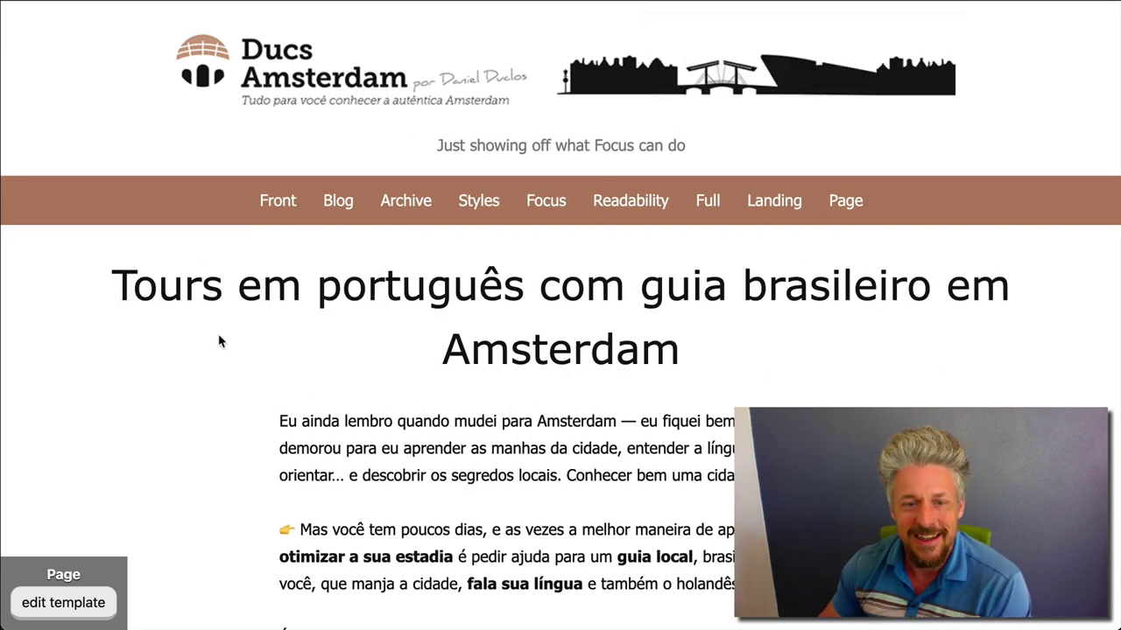
{"action": "key", "text": "ctrl+Tab"}
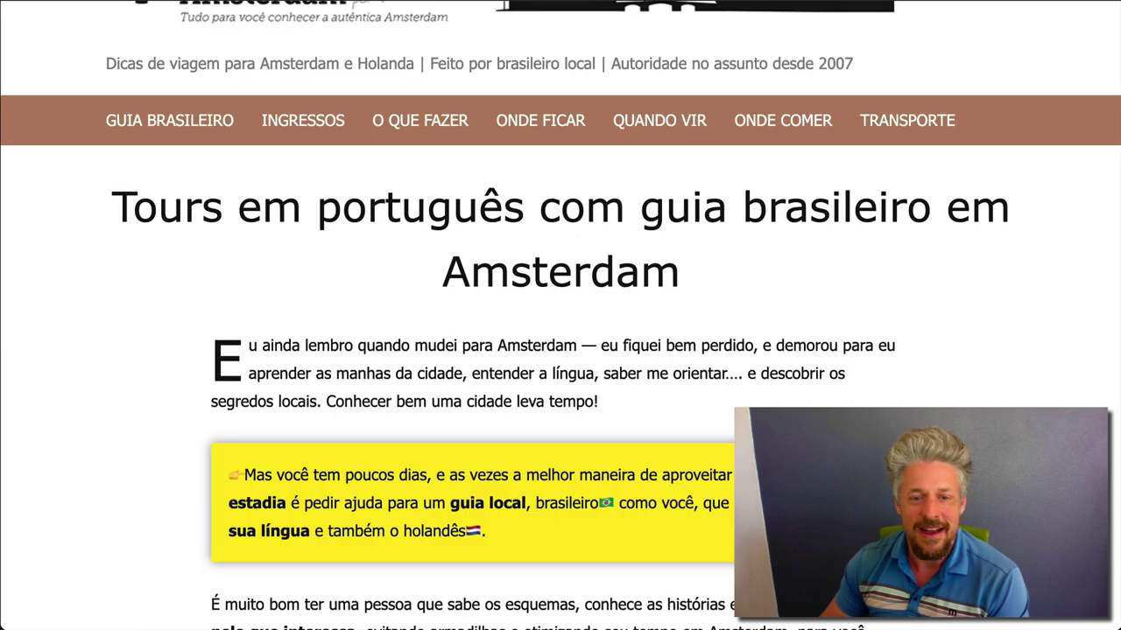
{"action": "key", "text": "ctrl+Tab"}
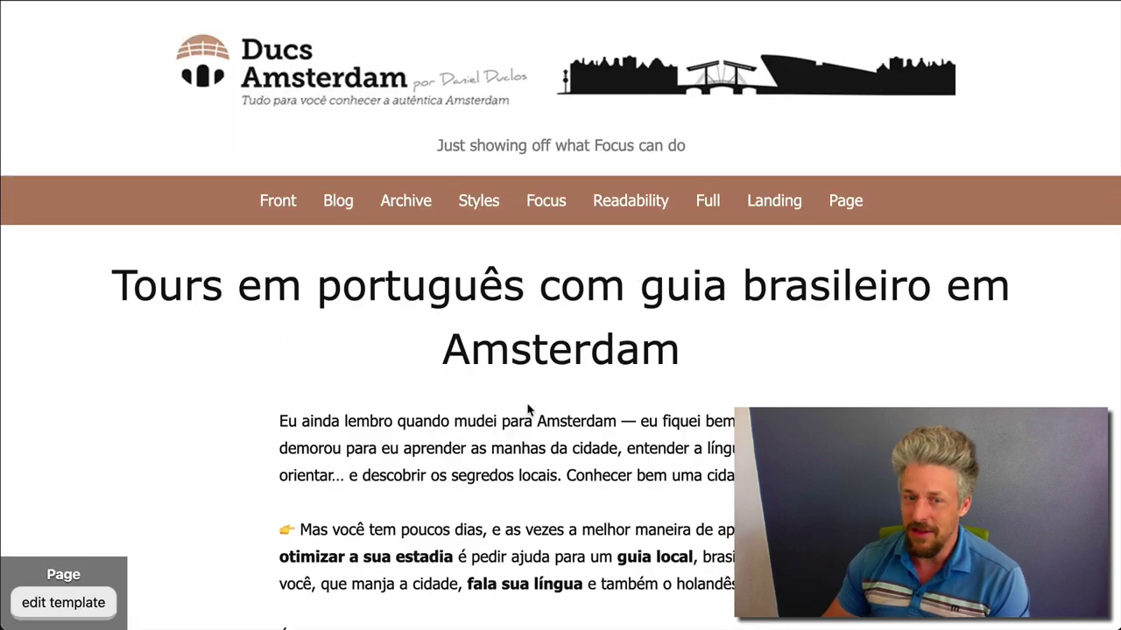
{"action": "scroll", "coordinate": [529, 409], "scroll_direction": "down", "scroll_amount": 2}
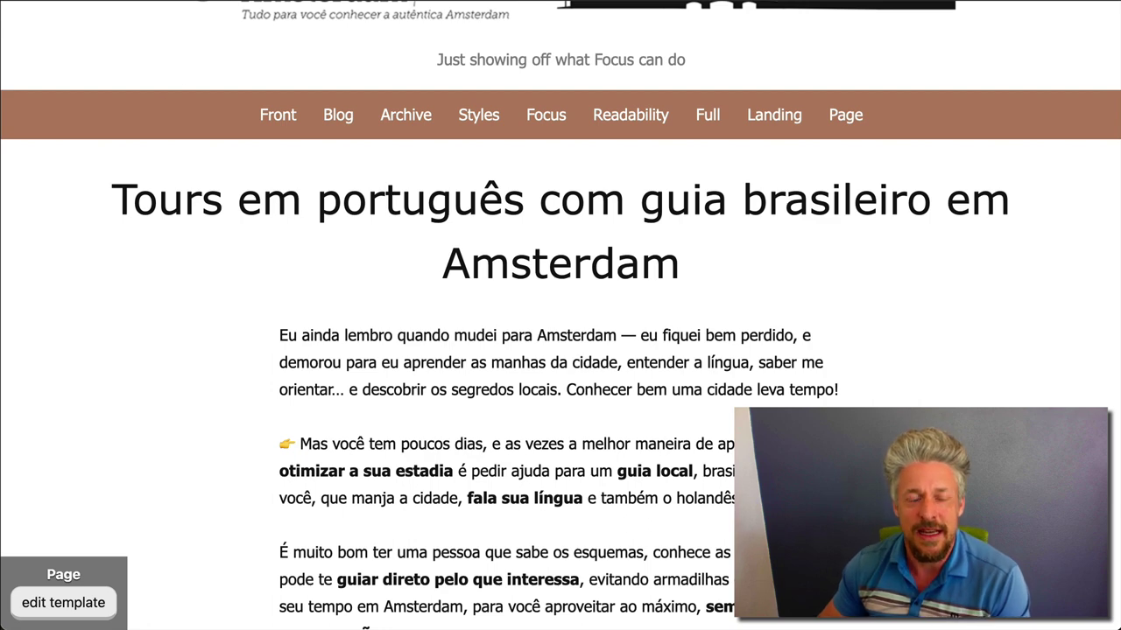
{"action": "key", "text": "ctrl+Tab"}
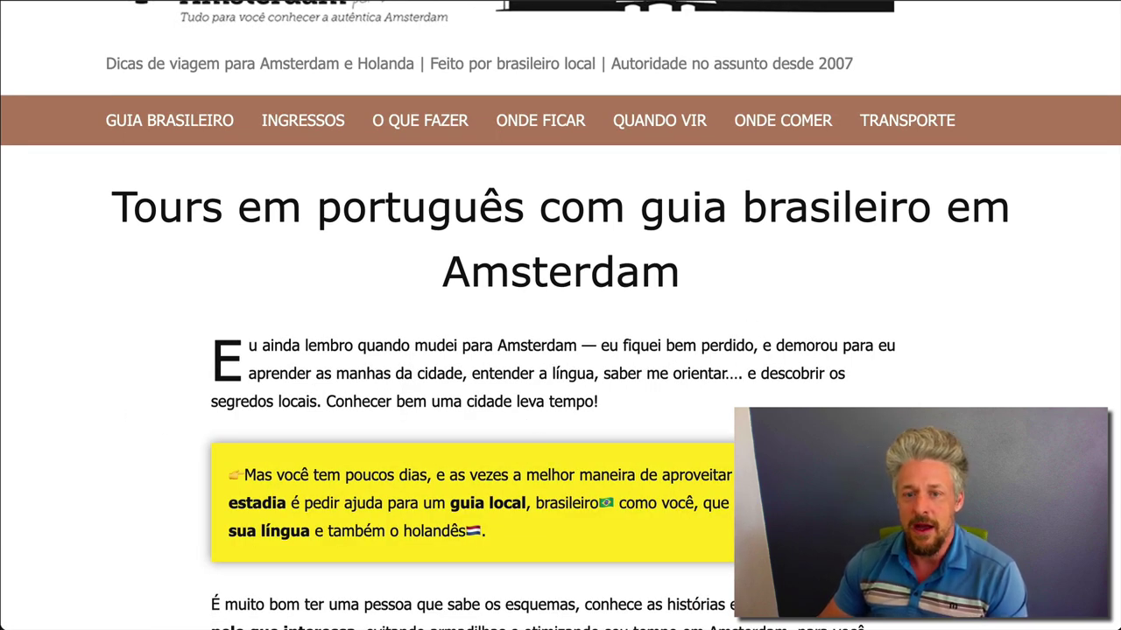
{"action": "key", "text": "ctrl+Tab"}
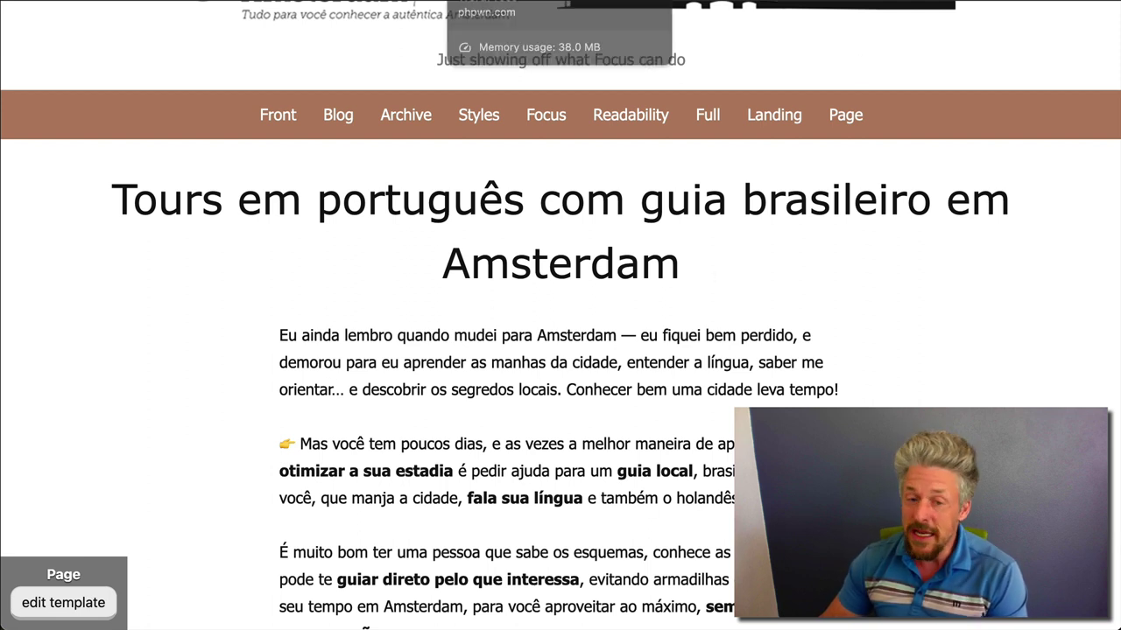
Step: In the skin's base layout dimensions, set the content width to 800 px and save the design options
{"action": "left_click", "coordinate": [464, 2]}
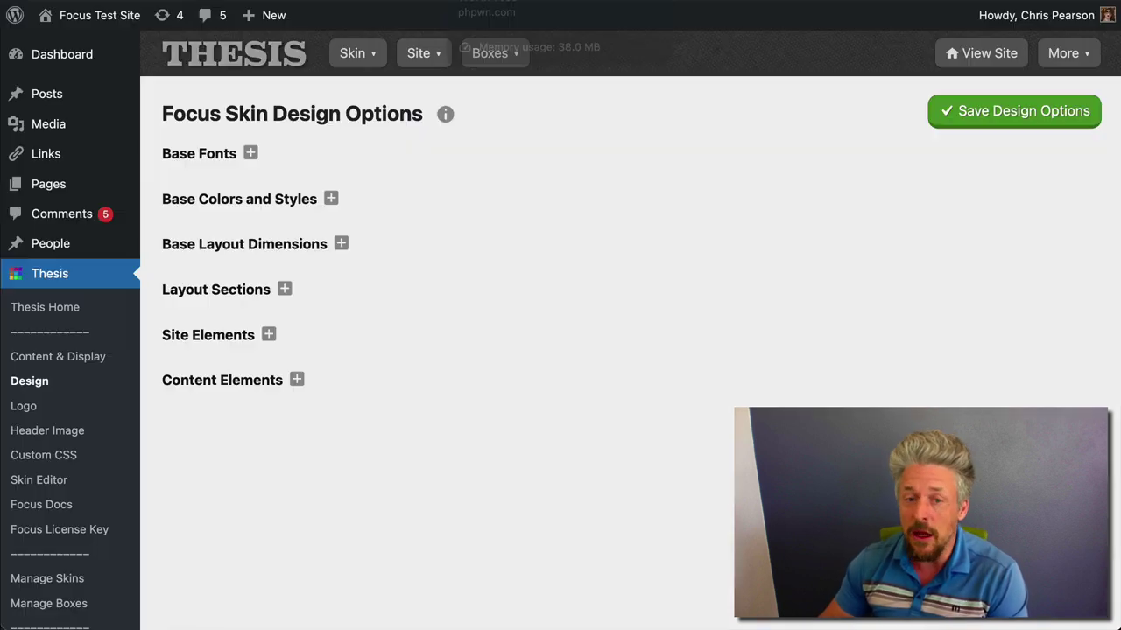
{"action": "left_click", "coordinate": [223, 244]}
{"action": "left_click_drag", "start_coordinate": [221, 406], "coordinate": [145, 400]}
{"action": "type", "text": "80"}
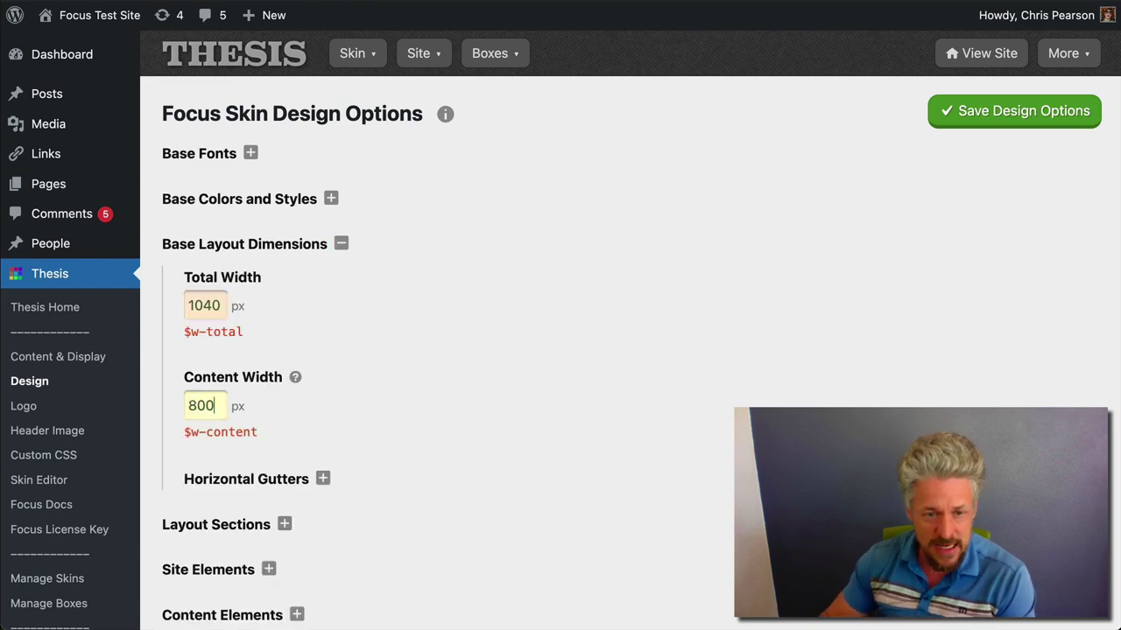
{"action": "type", "text": "0"}
{"action": "left_click", "coordinate": [467, 407]}
{"action": "left_click", "coordinate": [1048, 127]}
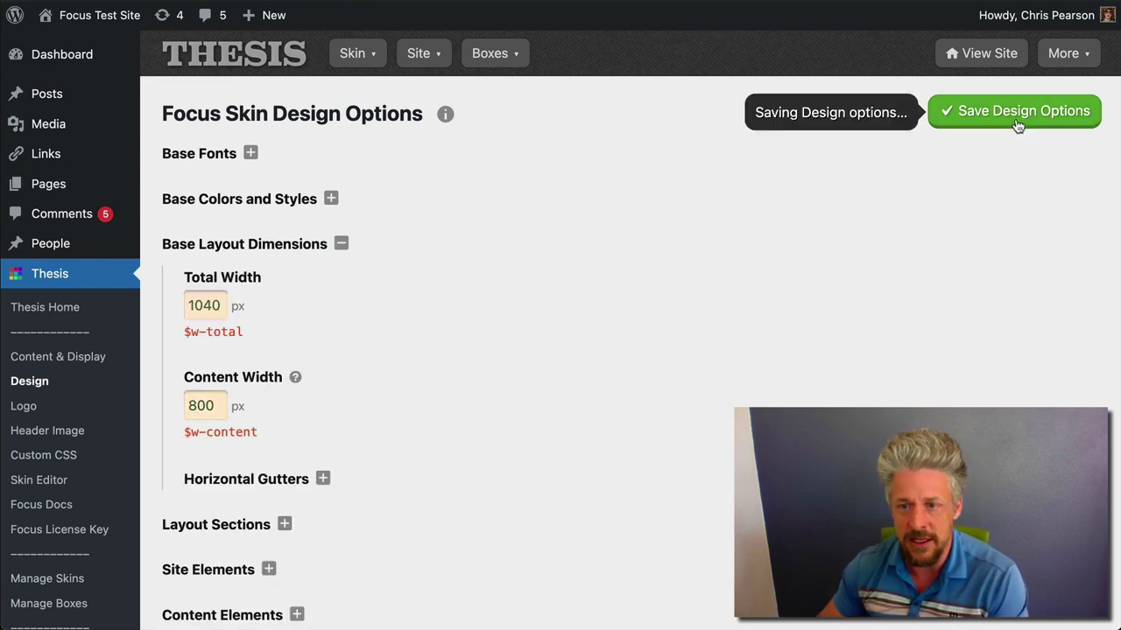
Step: Reload the test site's tours page and check its content width and intro paragraph against the original page
{"action": "left_click", "coordinate": [231, 7]}
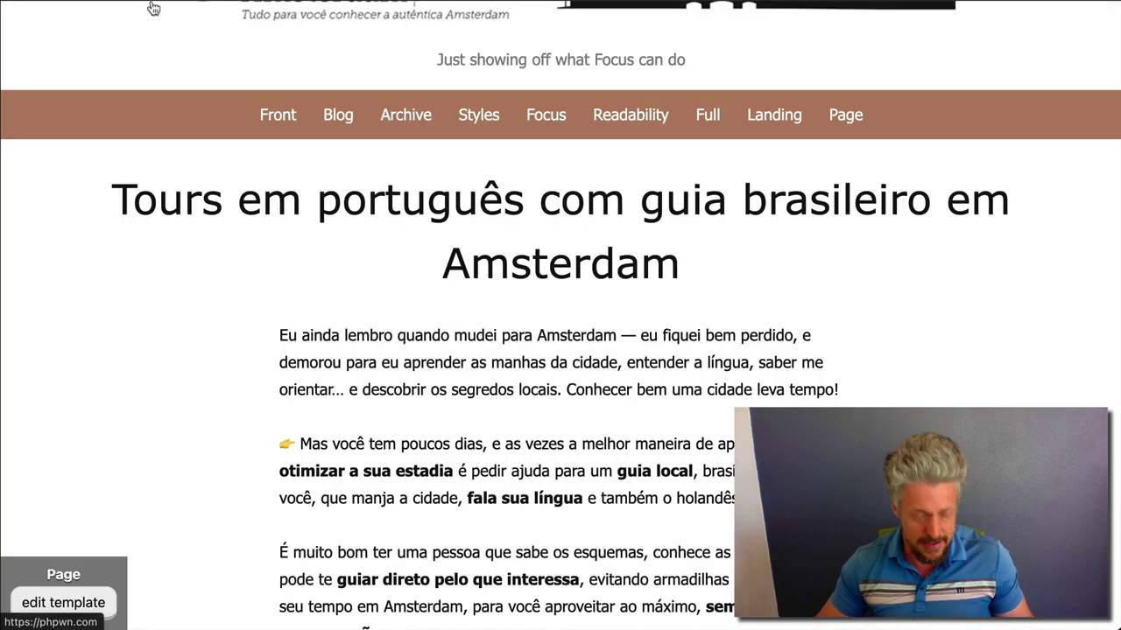
{"action": "key", "text": "ctrl+r"}
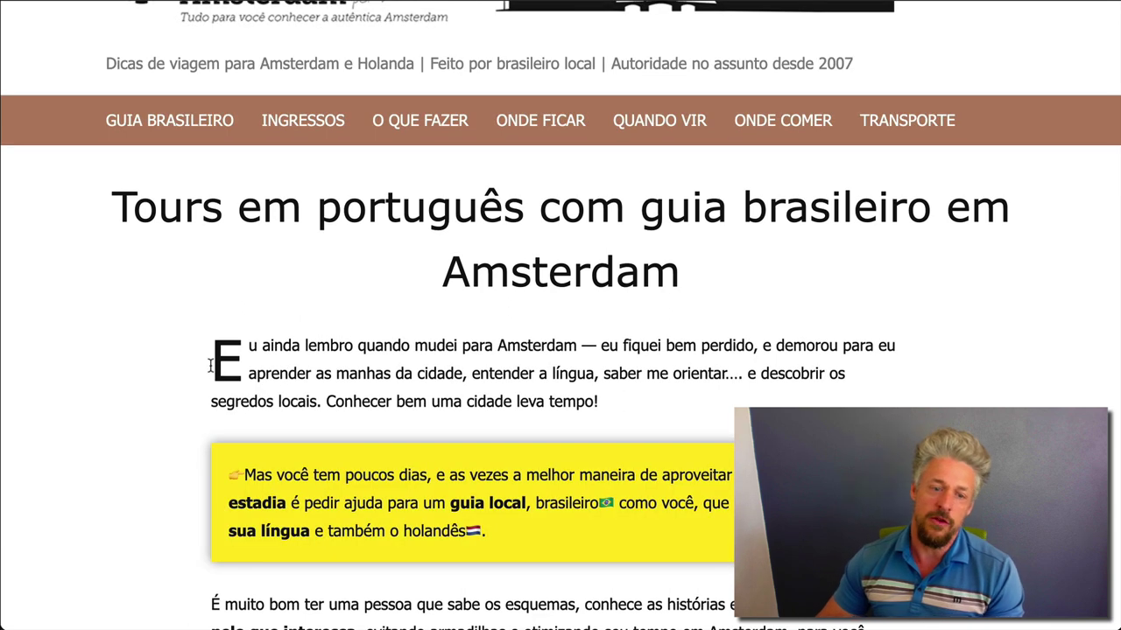
{"action": "scroll", "coordinate": [593, 490], "scroll_direction": "down", "scroll_amount": 9}
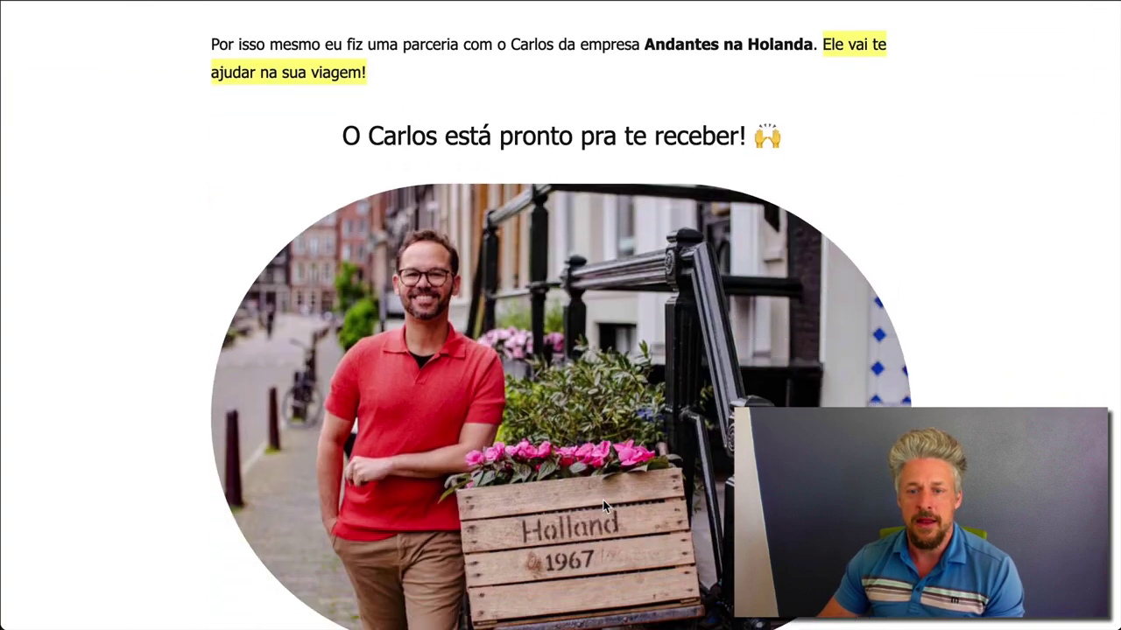
{"action": "scroll", "coordinate": [788, 169], "scroll_direction": "up", "scroll_amount": 10}
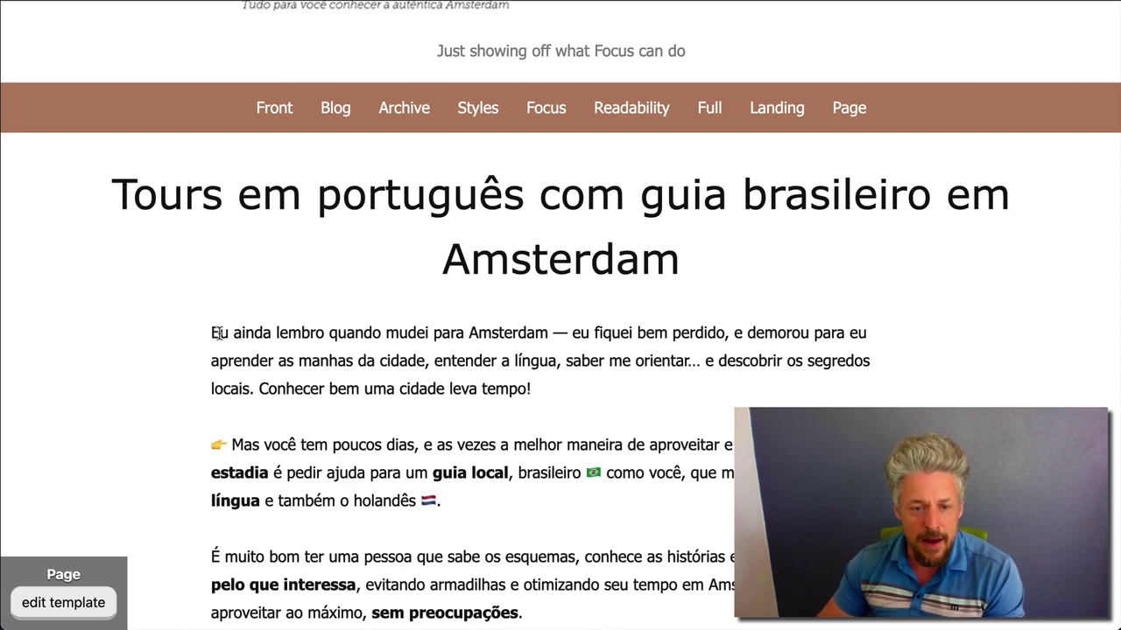
Step: In the page's visual editor, apply the Drop Cap style to the first letter of the opening paragraph
{"action": "left_click_drag", "start_coordinate": [201, 455], "coordinate": [516, 510]}
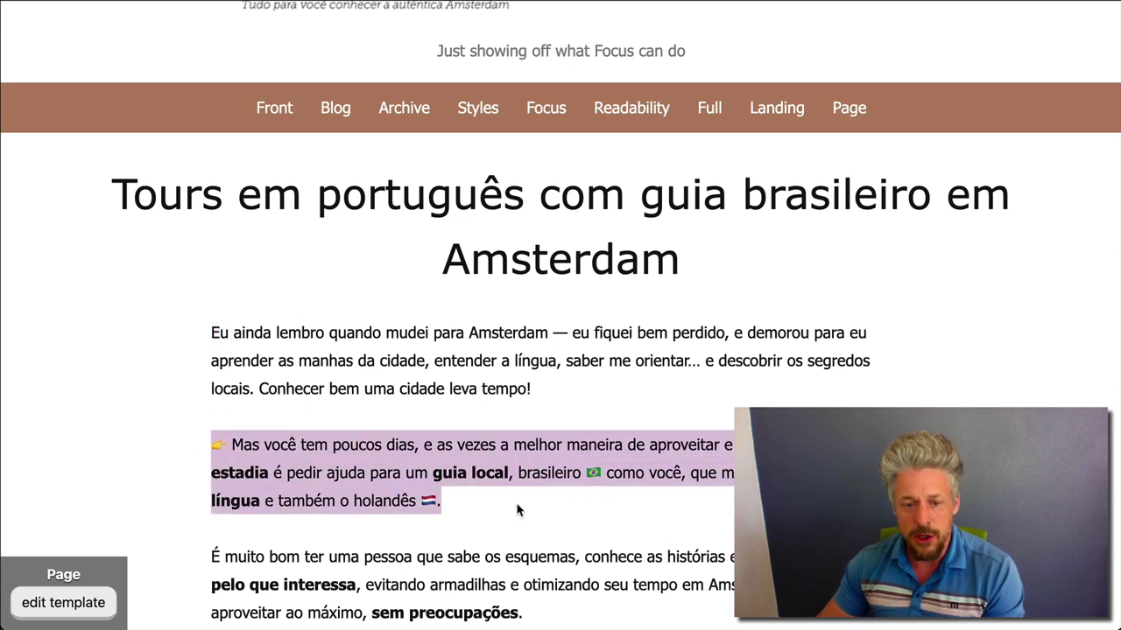
{"action": "left_click", "coordinate": [546, 512]}
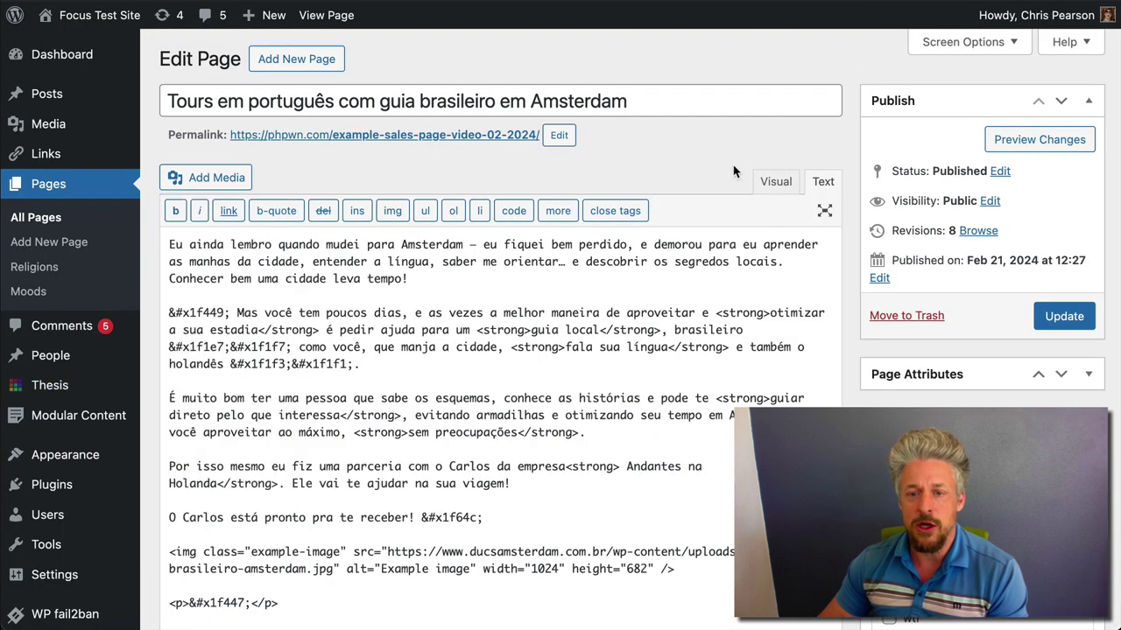
{"action": "left_click", "coordinate": [773, 183]}
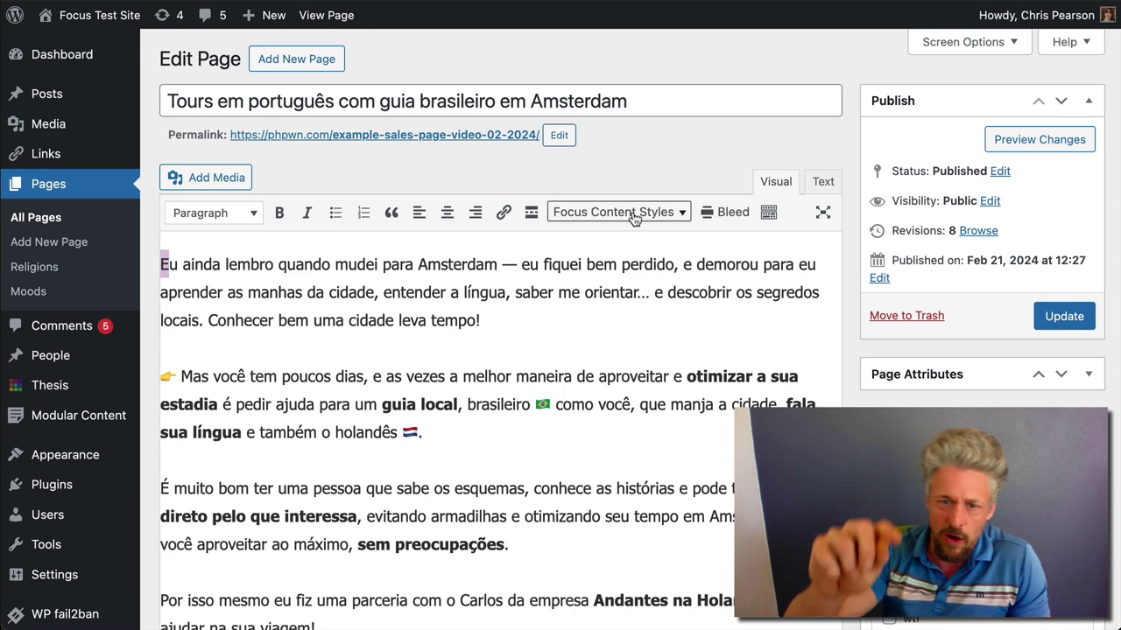
{"action": "left_click", "coordinate": [634, 217]}
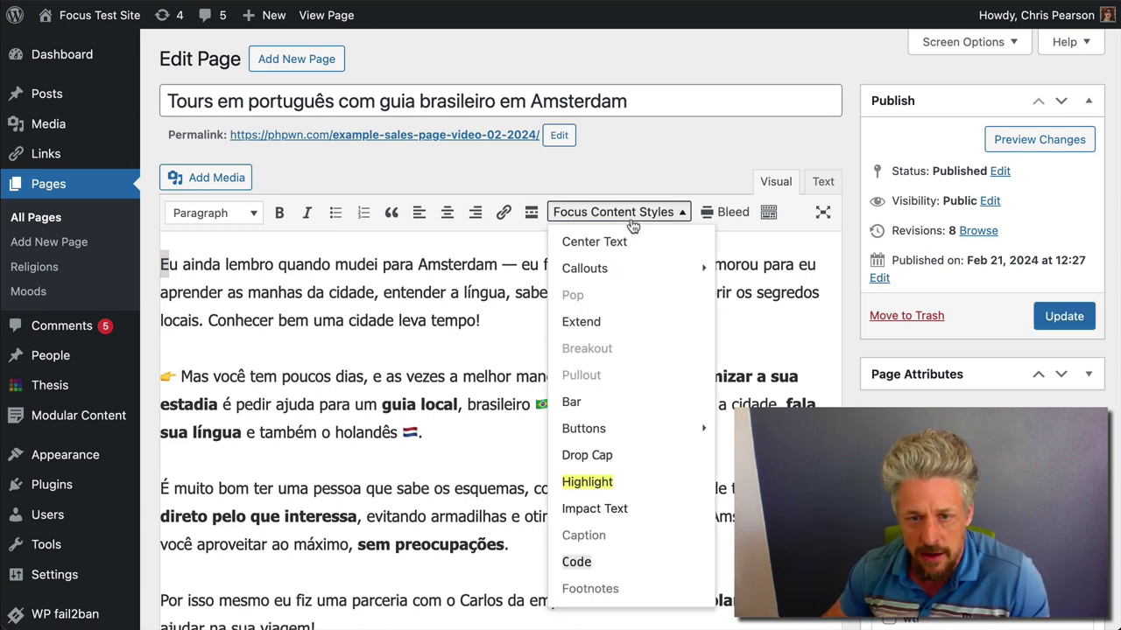
{"action": "left_click", "coordinate": [604, 457]}
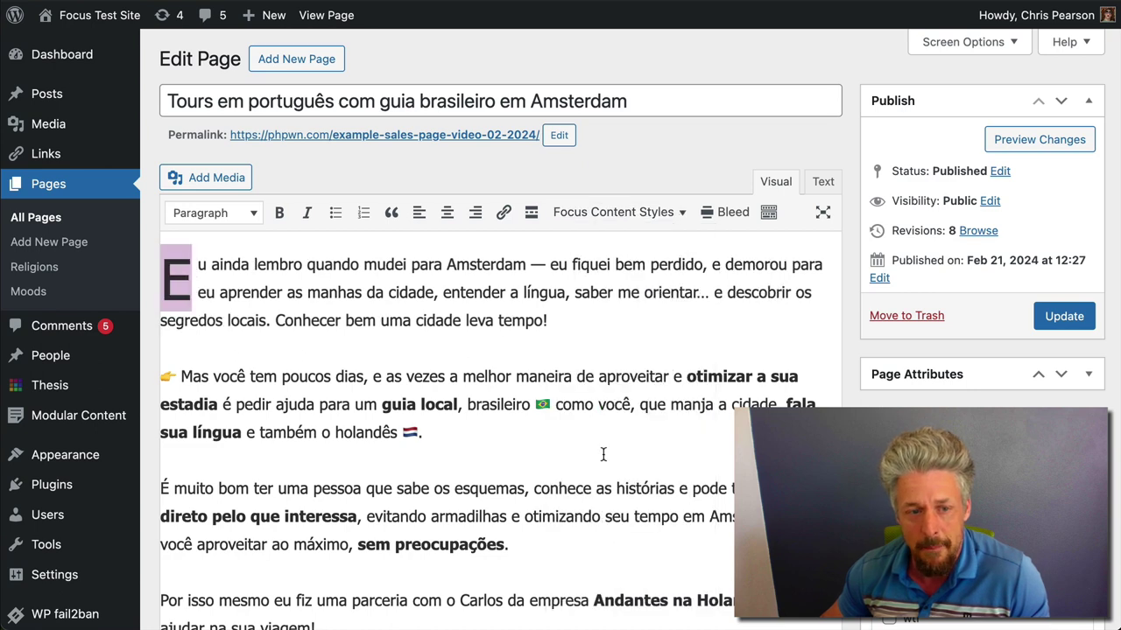
Step: Style the second paragraph, the one starting with the pointing-hand emoji, as an Alert callout
{"action": "left_click", "coordinate": [302, 425]}
{"action": "left_click_drag", "start_coordinate": [464, 432], "coordinate": [158, 386]}
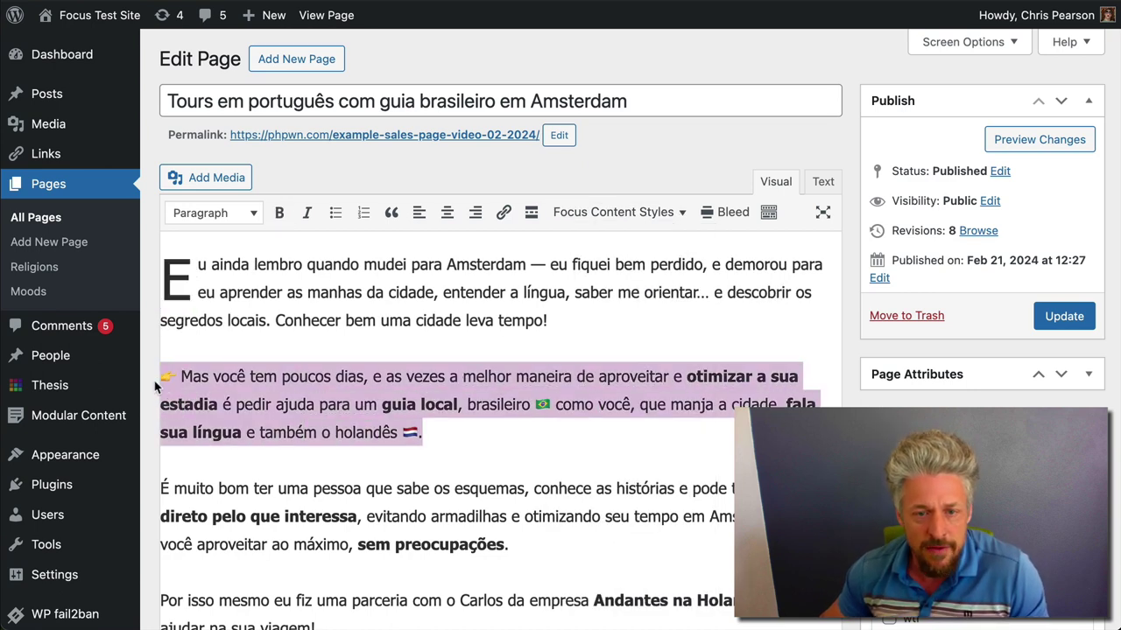
{"action": "left_click", "coordinate": [613, 212]}
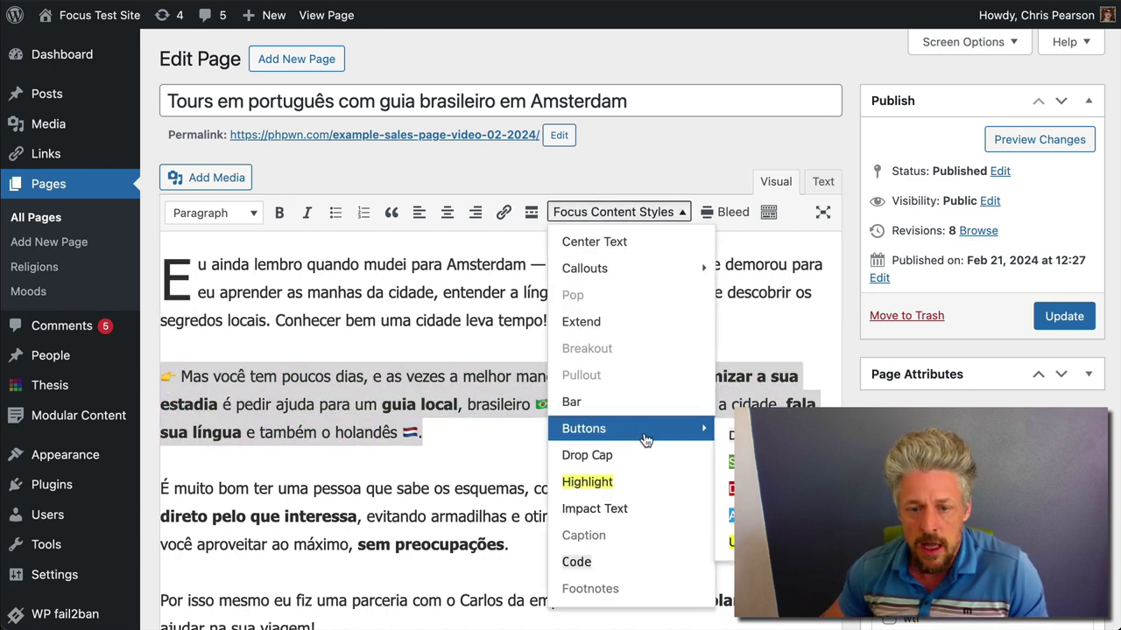
{"action": "mouse_move", "coordinate": [613, 274]}
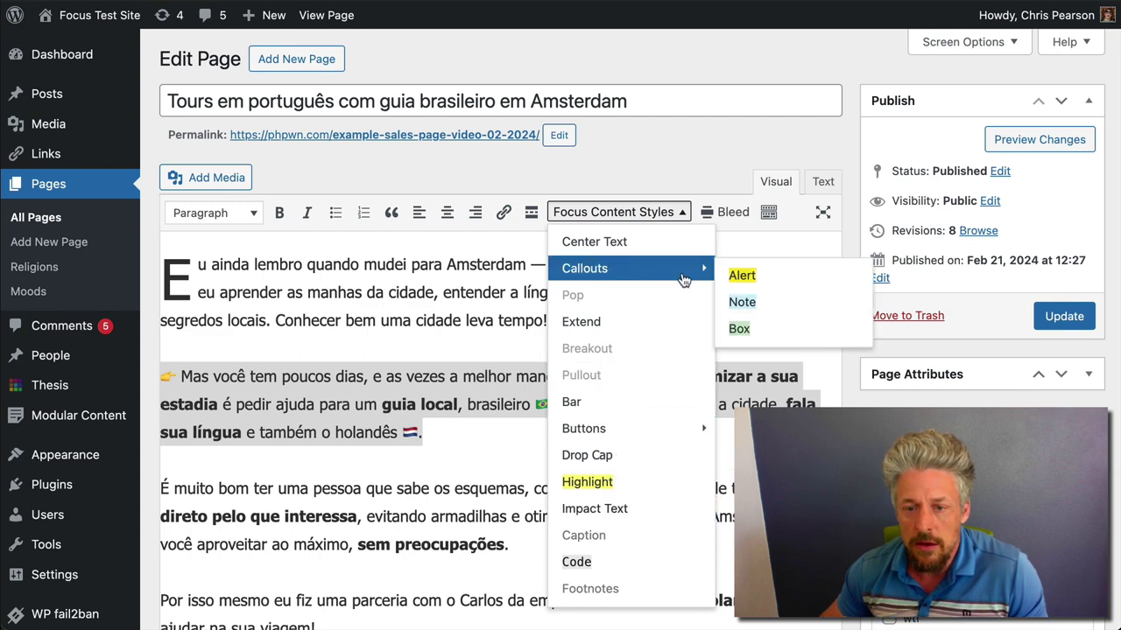
{"action": "left_click", "coordinate": [743, 277]}
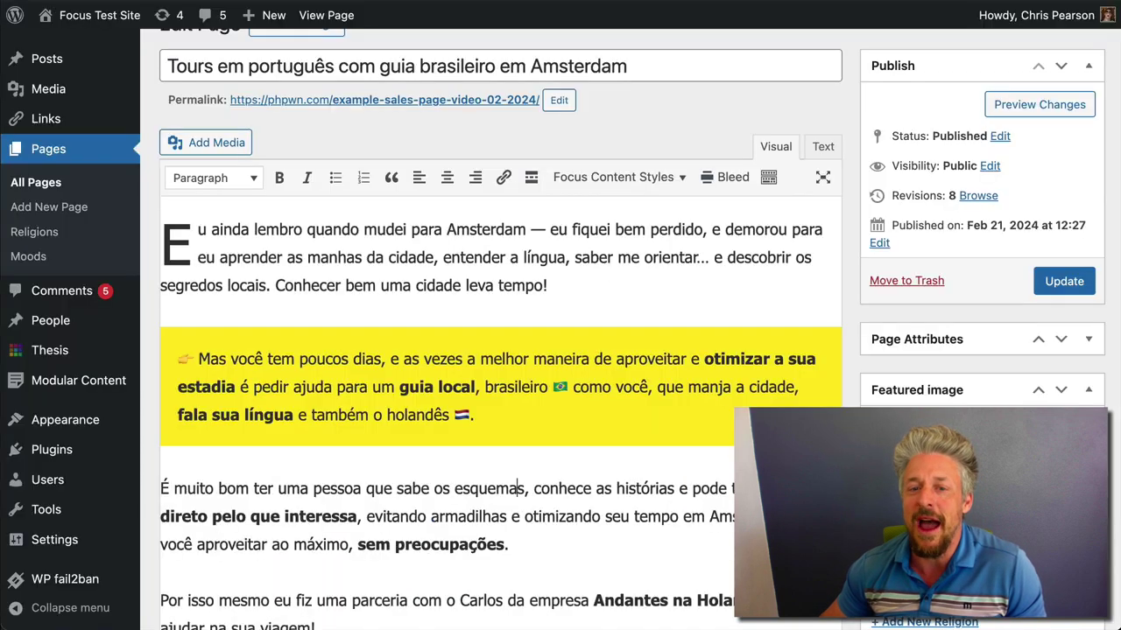
Step: Update the page and check the drop cap and alert box on the reloaded tours page
{"action": "left_click", "coordinate": [1071, 282]}
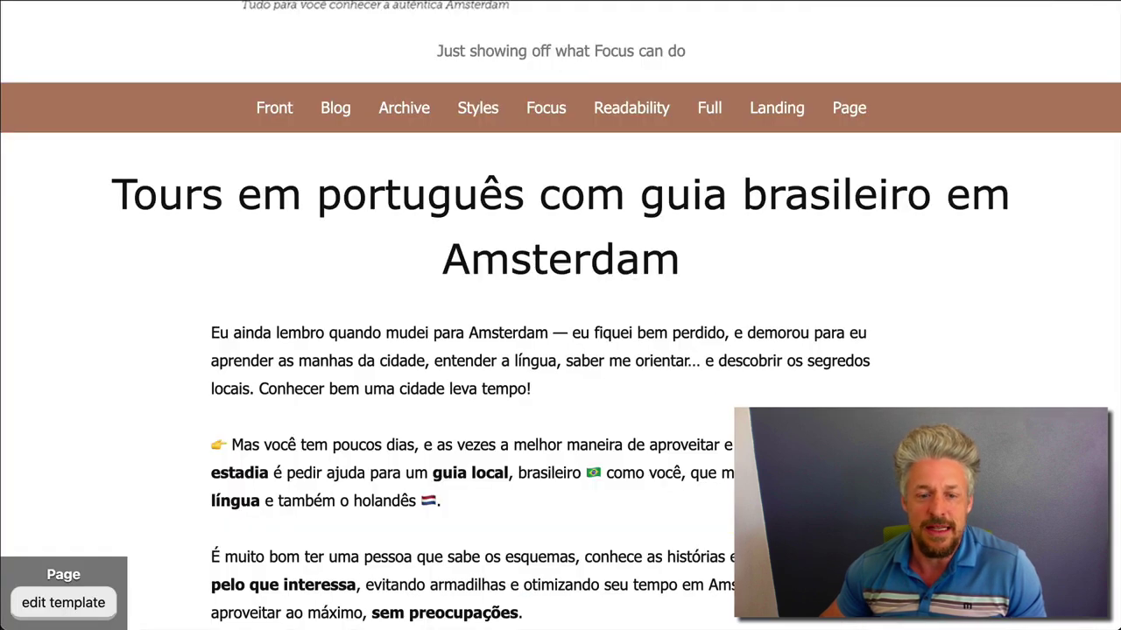
{"action": "scroll", "coordinate": [333, 324], "scroll_direction": "down", "scroll_amount": 3}
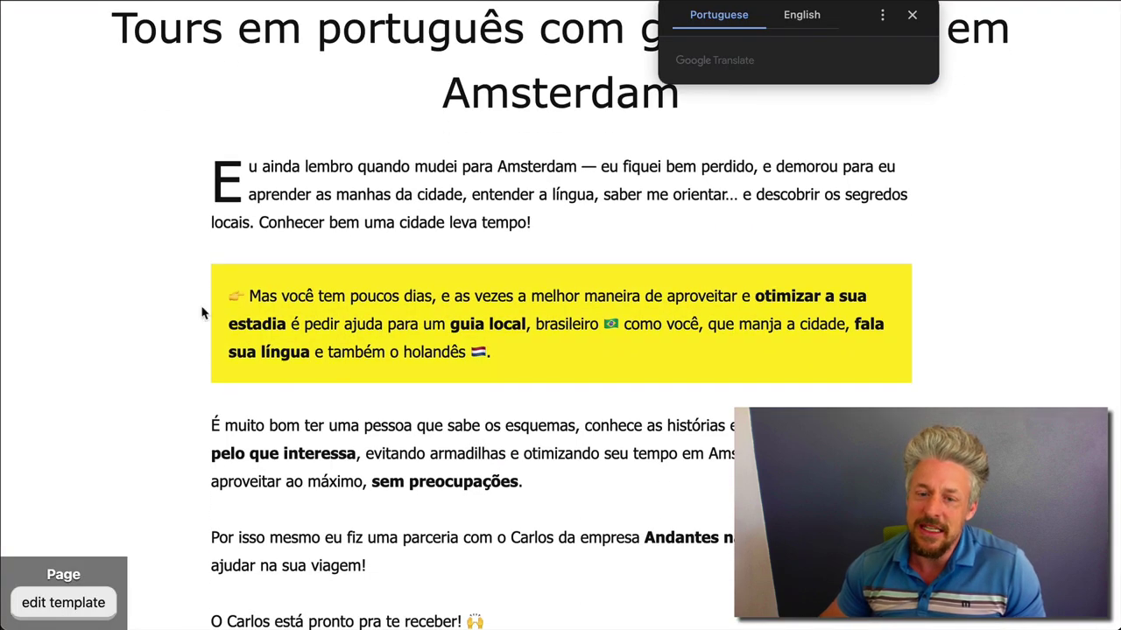
{"action": "left_click", "coordinate": [911, 14]}
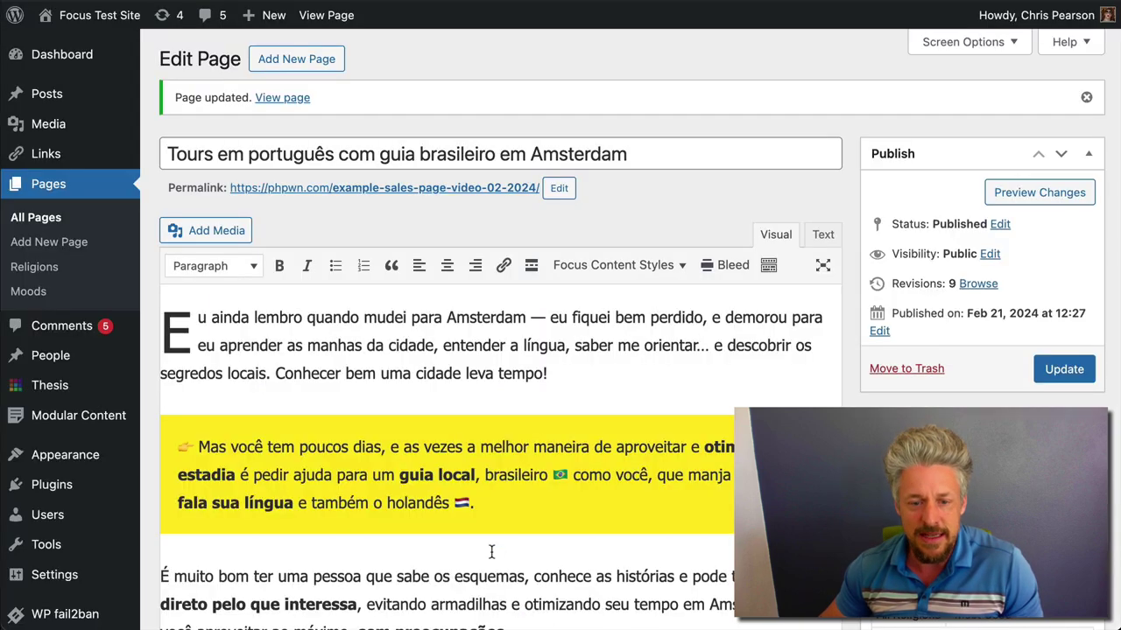
Step: Add the Pop style to the yellow alert callout and update the page
{"action": "left_click_drag", "start_coordinate": [519, 503], "coordinate": [172, 452]}
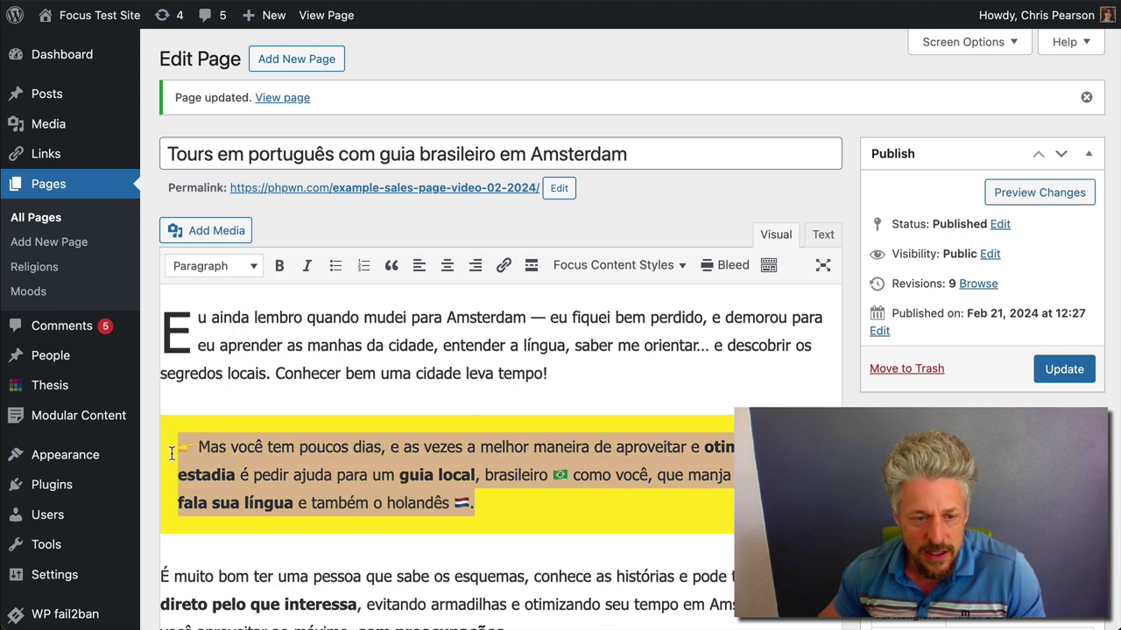
{"action": "left_click", "coordinate": [623, 265]}
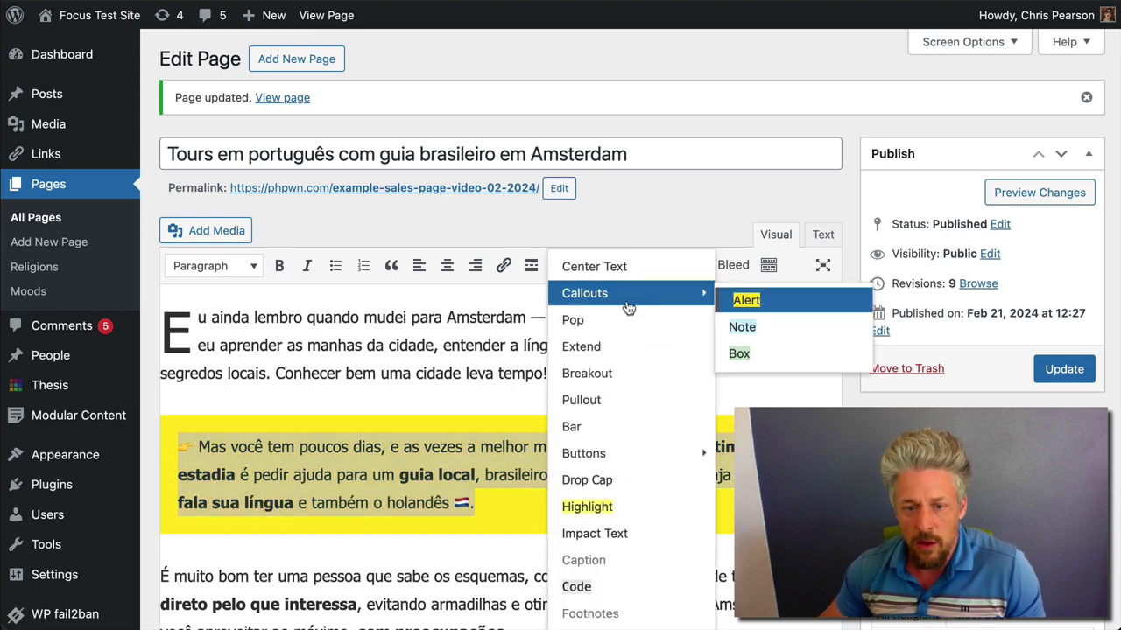
{"action": "left_click", "coordinate": [597, 320]}
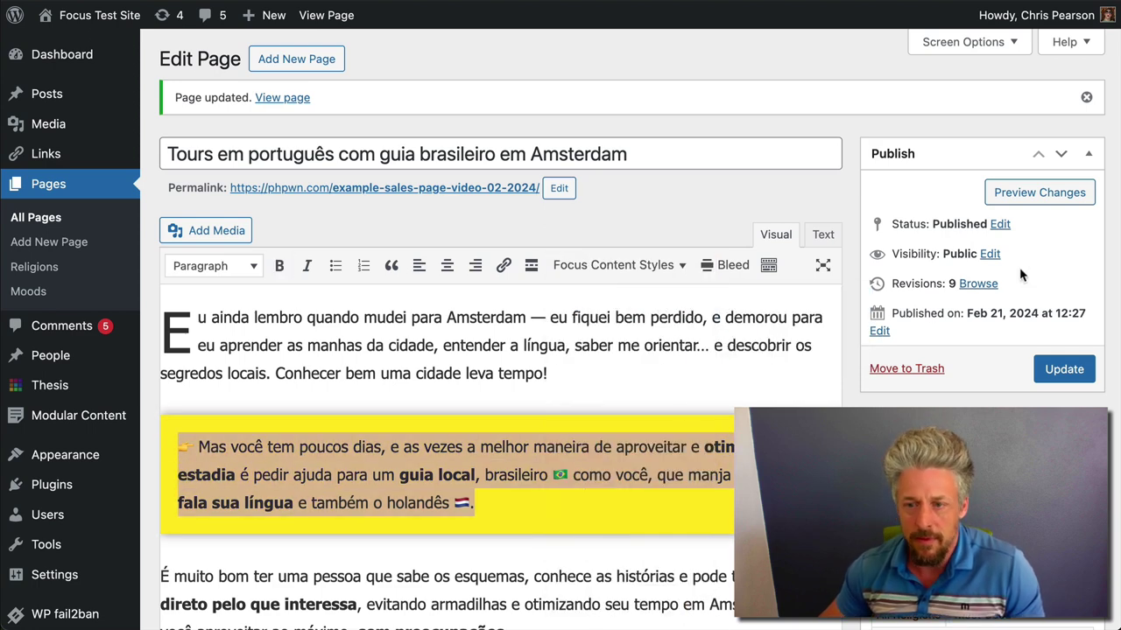
{"action": "left_click", "coordinate": [1060, 368]}
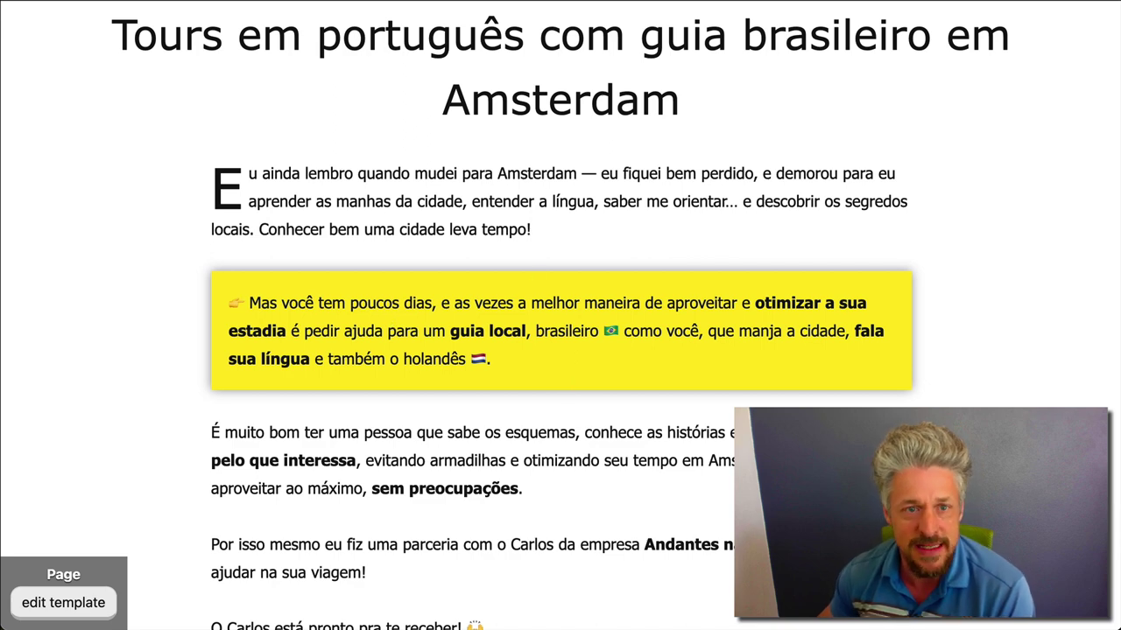
Step: Following the original page, apply the Highlight style to the sentence "Ele vai te ajudar na sua viagem!"
{"action": "scroll", "coordinate": [515, 227], "scroll_direction": "down", "scroll_amount": 3}
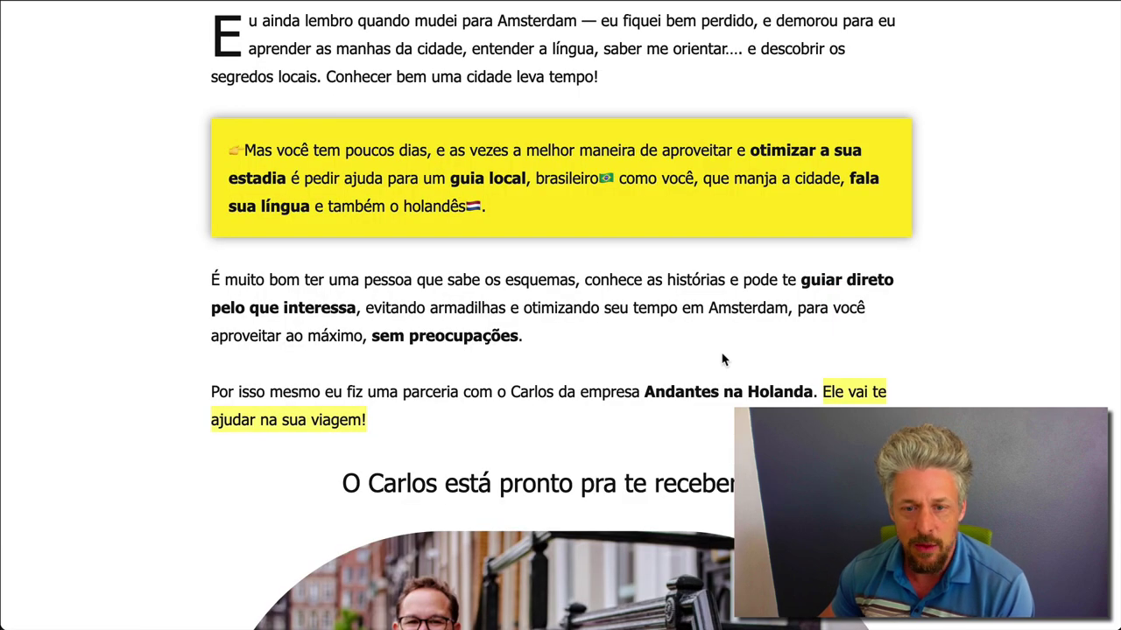
{"action": "scroll", "coordinate": [722, 359], "scroll_direction": "down", "scroll_amount": 1}
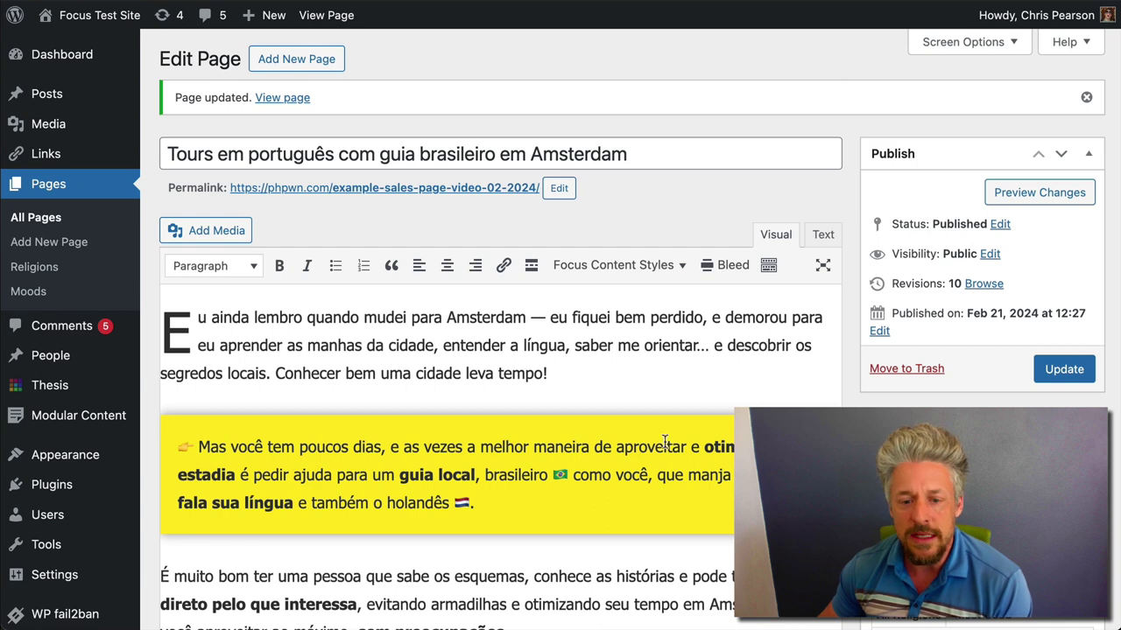
{"action": "scroll", "coordinate": [662, 446], "scroll_direction": "down", "scroll_amount": 5}
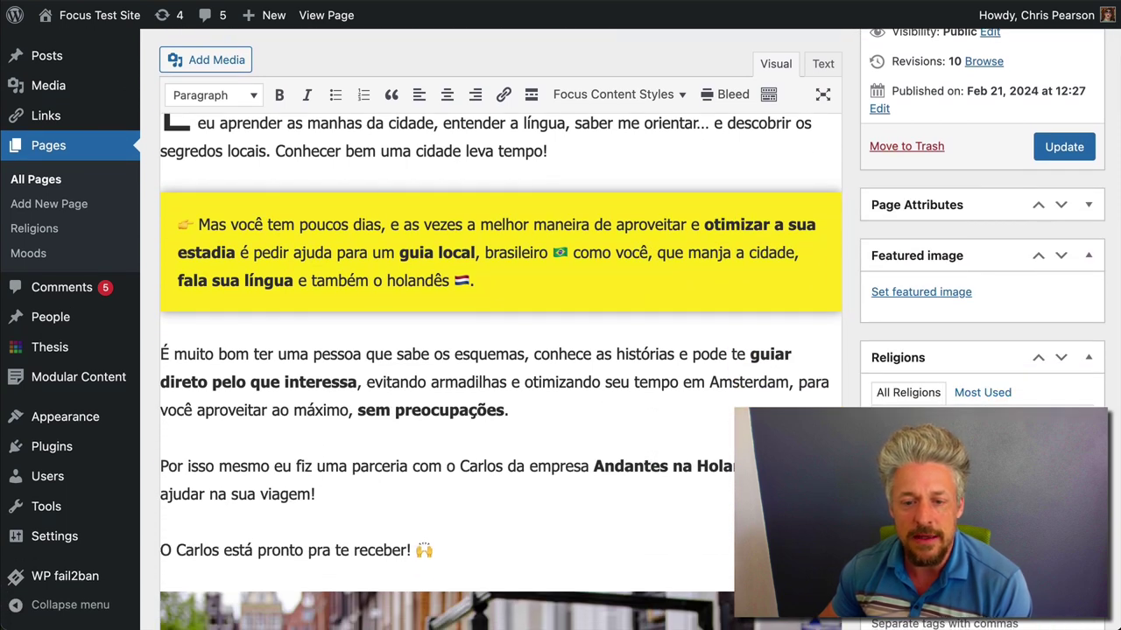
{"action": "left_click_drag", "start_coordinate": [160, 494], "coordinate": [595, 513]}
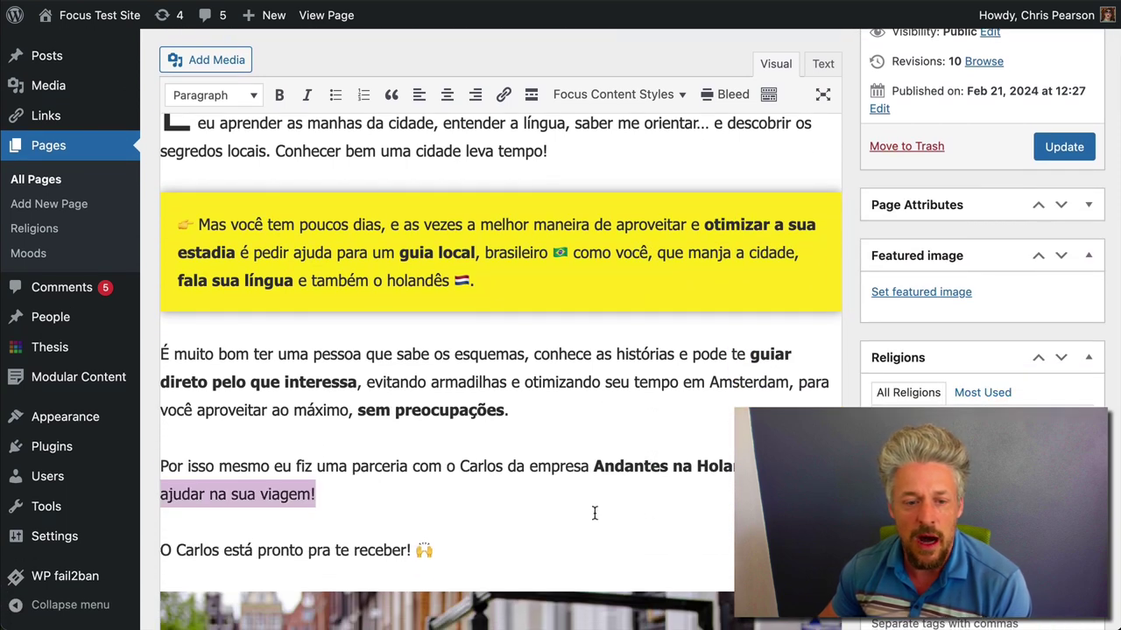
{"action": "left_click", "coordinate": [608, 98]}
{"action": "left_click", "coordinate": [610, 363]}
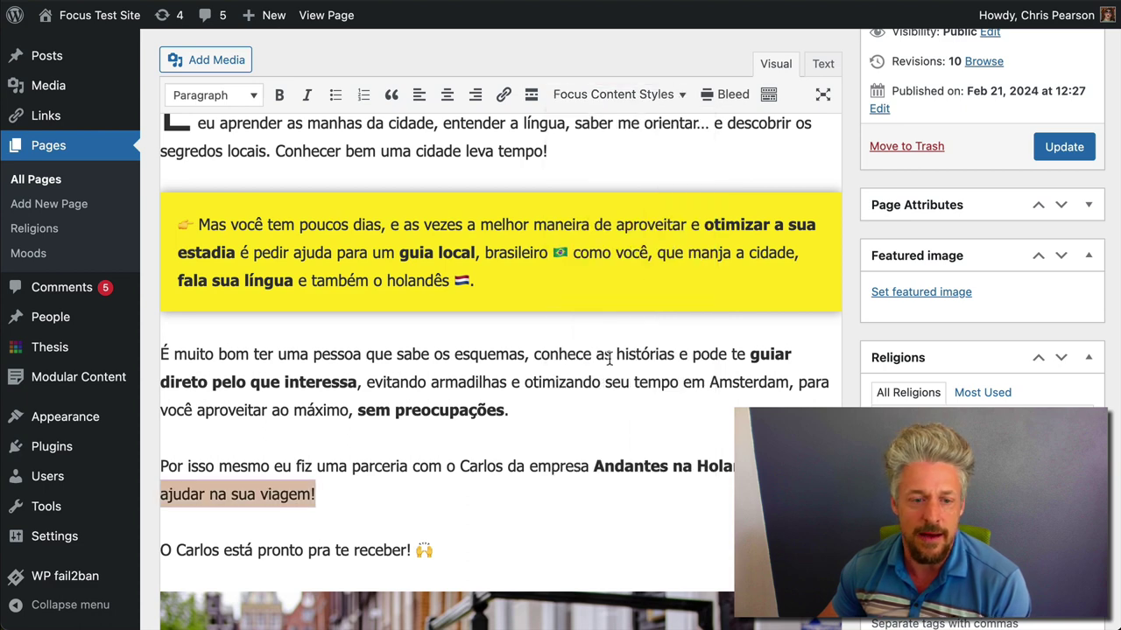
{"action": "left_click", "coordinate": [552, 513]}
Step: Inspect the markup of the large centered line above the photo on the original page to find its class
{"action": "scroll", "coordinate": [518, 477], "scroll_direction": "down", "scroll_amount": 3}
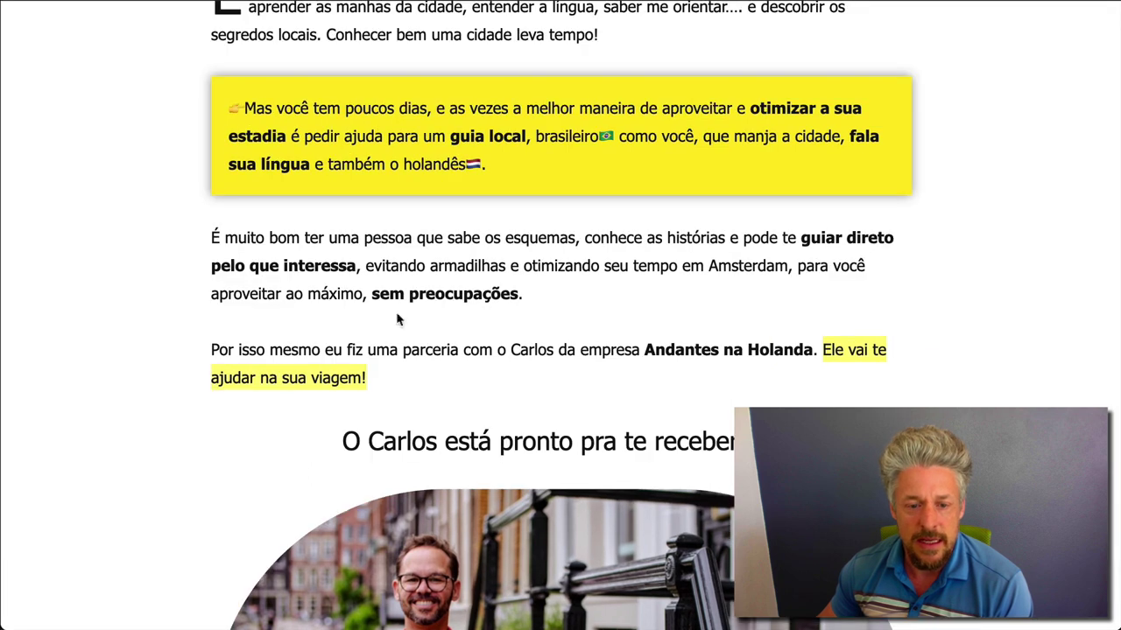
{"action": "left_click_drag", "start_coordinate": [342, 441], "coordinate": [618, 441]}
{"action": "left_click", "coordinate": [506, 441]}
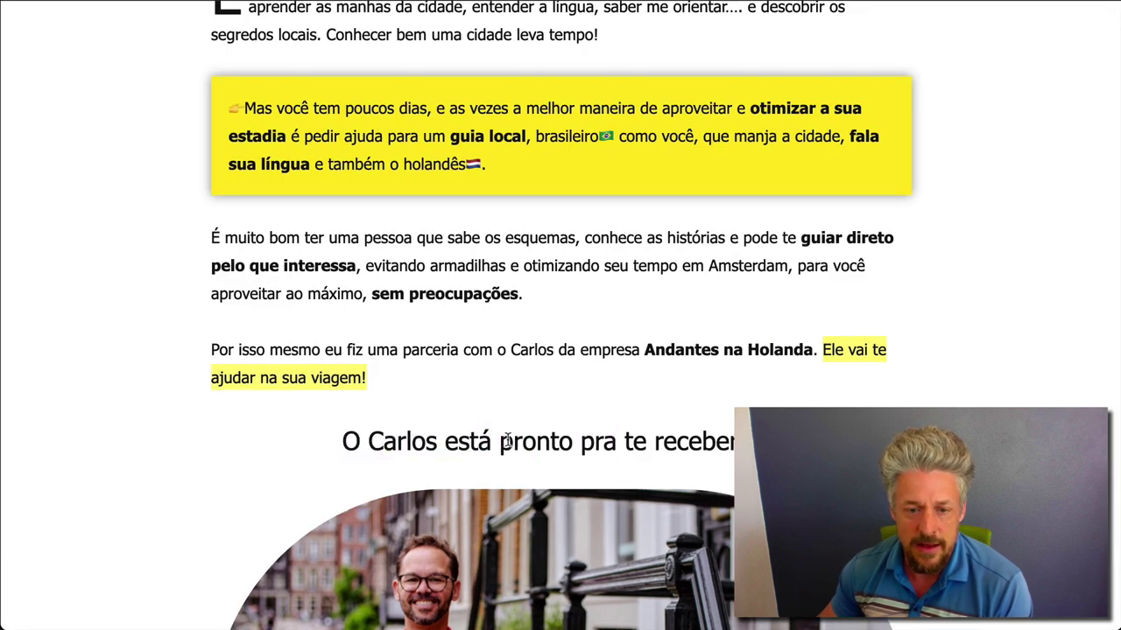
{"action": "right_click", "coordinate": [415, 448]}
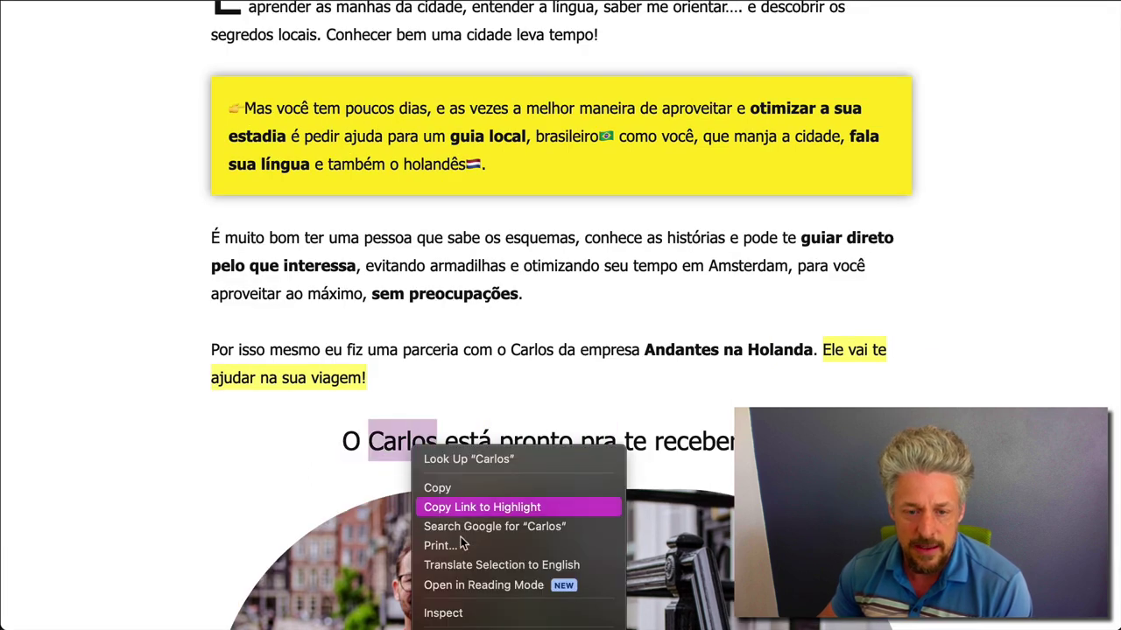
{"action": "left_click", "coordinate": [478, 615]}
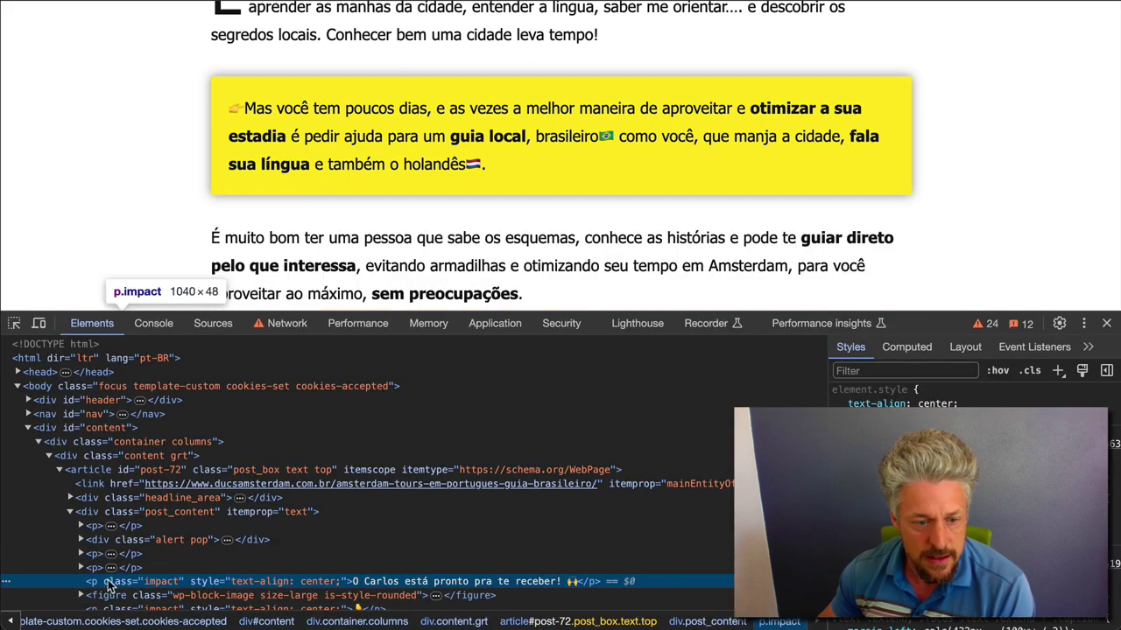
{"action": "left_click", "coordinate": [1107, 323]}
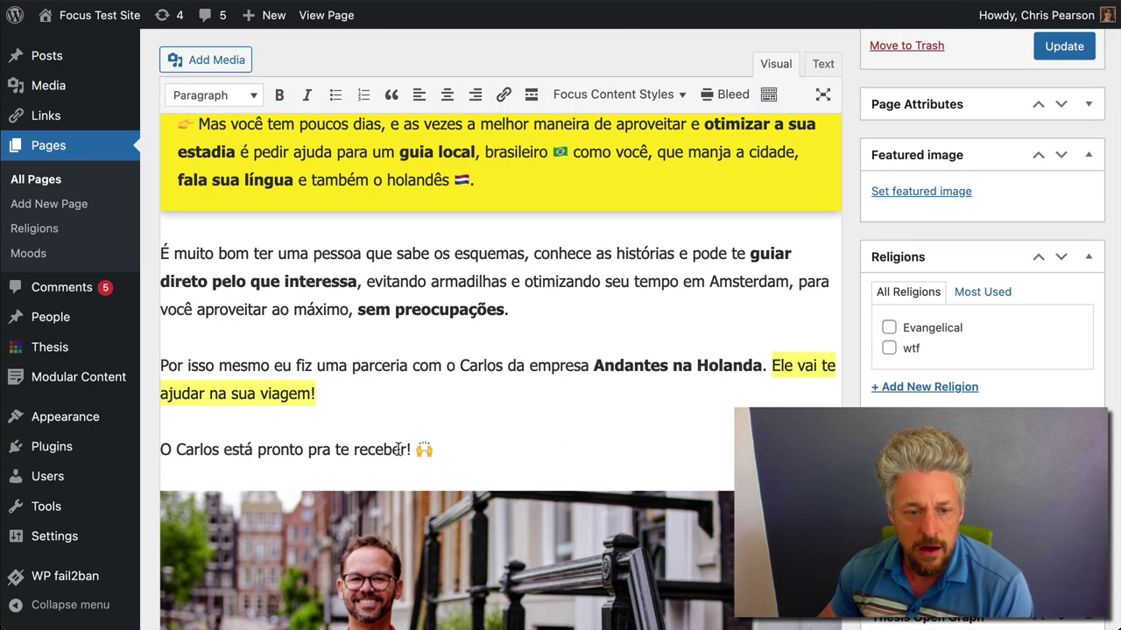
Step: Apply the Impact Text style to the line directly above the photo in the page editor and update the page
{"action": "scroll", "coordinate": [398, 449], "scroll_direction": "down", "scroll_amount": 1}
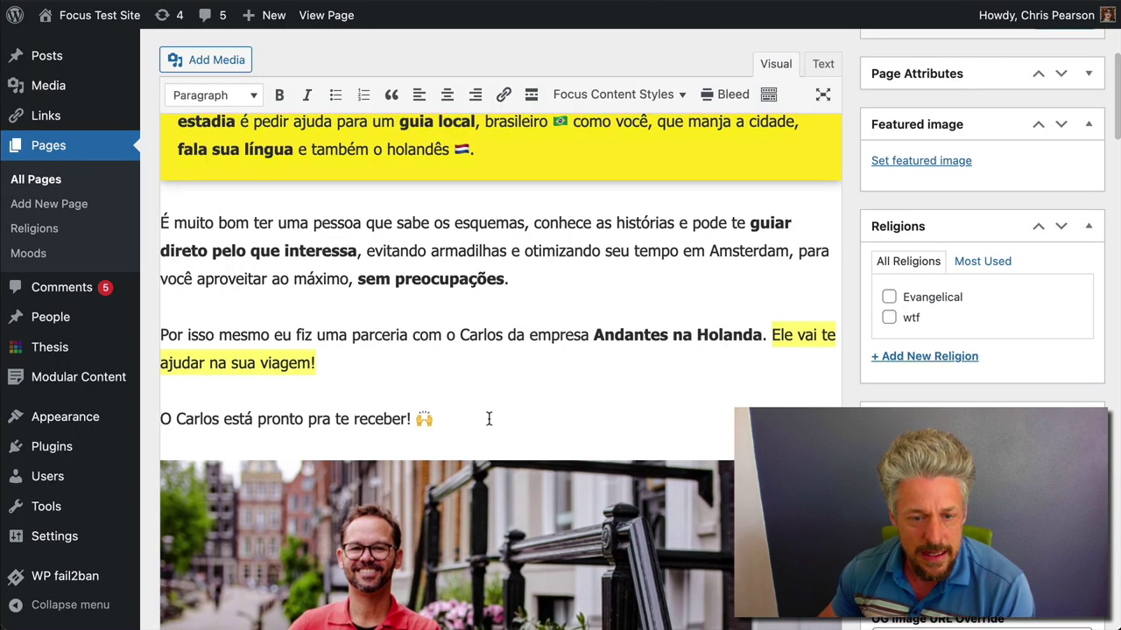
{"action": "left_click_drag", "start_coordinate": [488, 420], "coordinate": [159, 419]}
{"action": "left_click", "coordinate": [659, 98]}
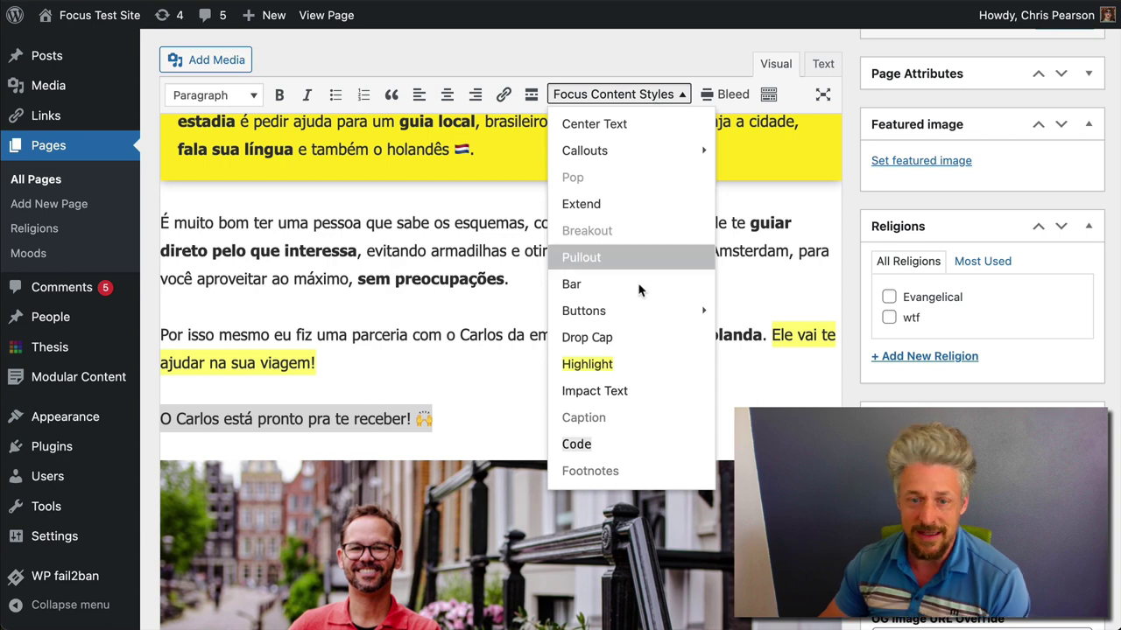
{"action": "left_click", "coordinate": [595, 392]}
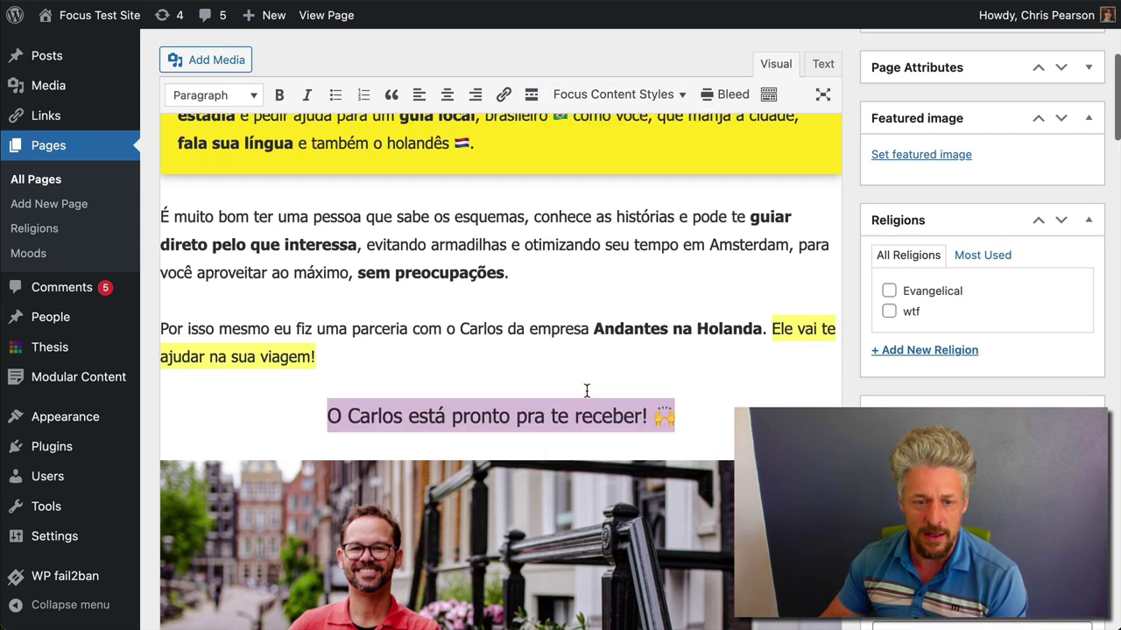
{"action": "left_click", "coordinate": [590, 334]}
Step: Compare the reloaded test page with the original page, from the text styles down to the shape of the photo
{"action": "scroll", "coordinate": [721, 373], "scroll_direction": "down", "scroll_amount": 3}
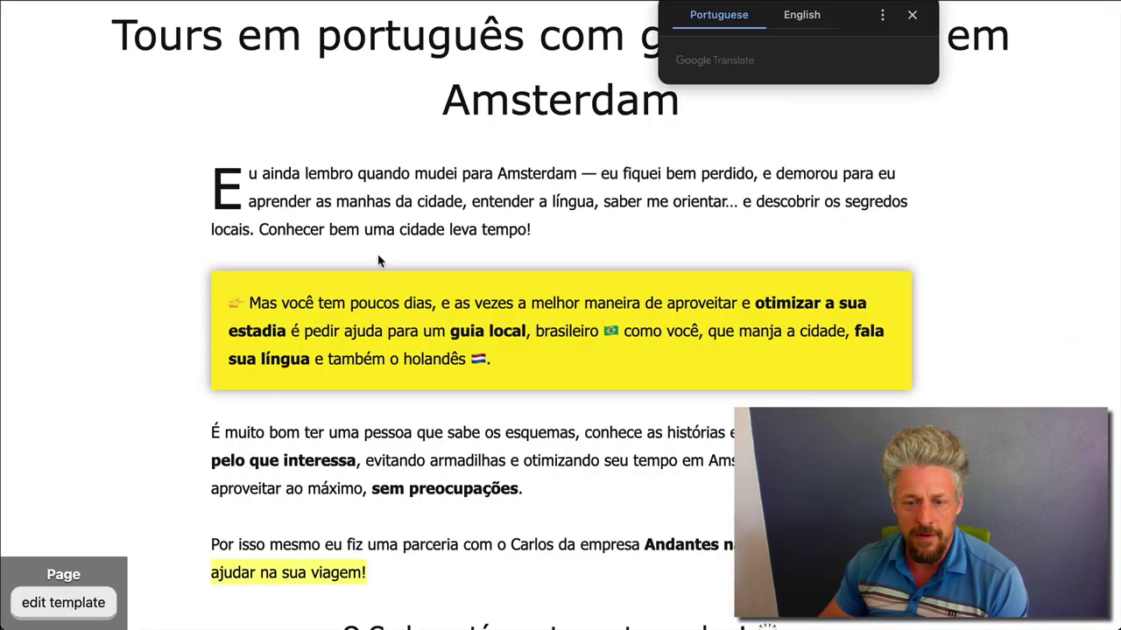
{"action": "scroll", "coordinate": [380, 258], "scroll_direction": "down", "scroll_amount": 4}
{"action": "scroll", "coordinate": [1007, 328], "scroll_direction": "down", "scroll_amount": 3}
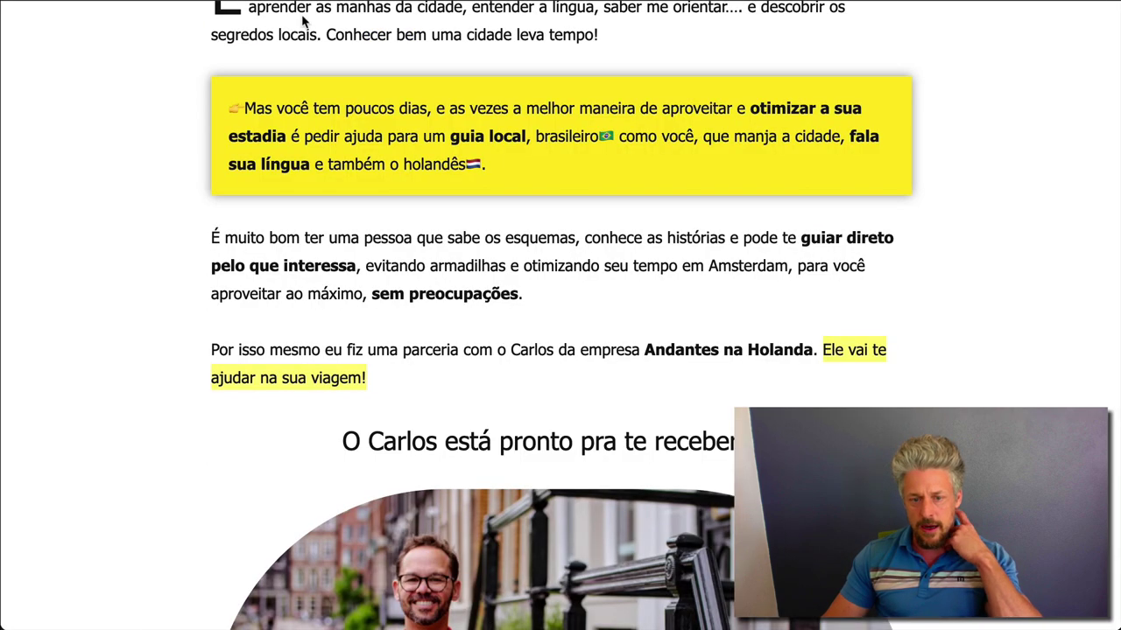
{"action": "scroll", "coordinate": [371, 178], "scroll_direction": "down", "scroll_amount": 6}
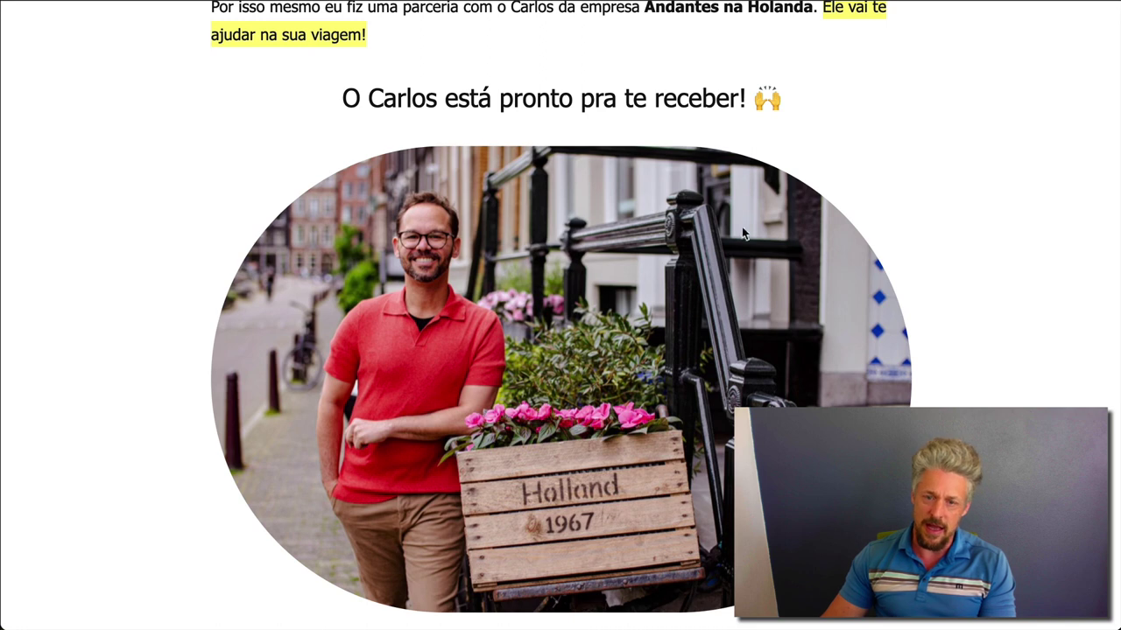
{"action": "scroll", "coordinate": [560, 315], "scroll_direction": "down", "scroll_amount": 1}
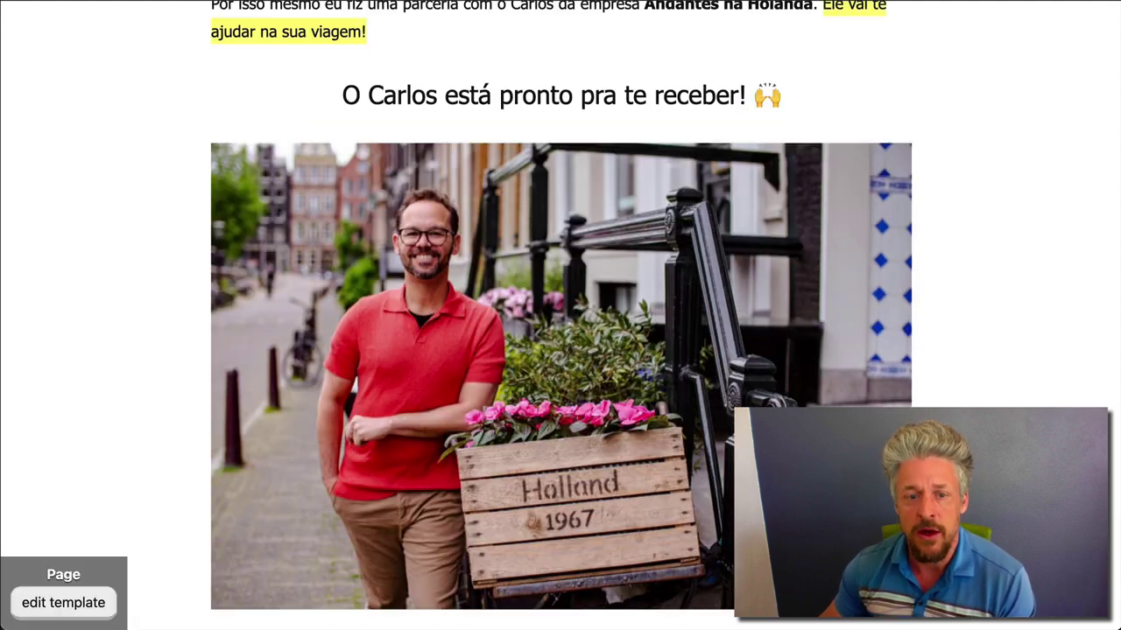
Step: Inspect the markup of the photo on the test page to find its class
{"action": "right_click", "coordinate": [769, 277]}
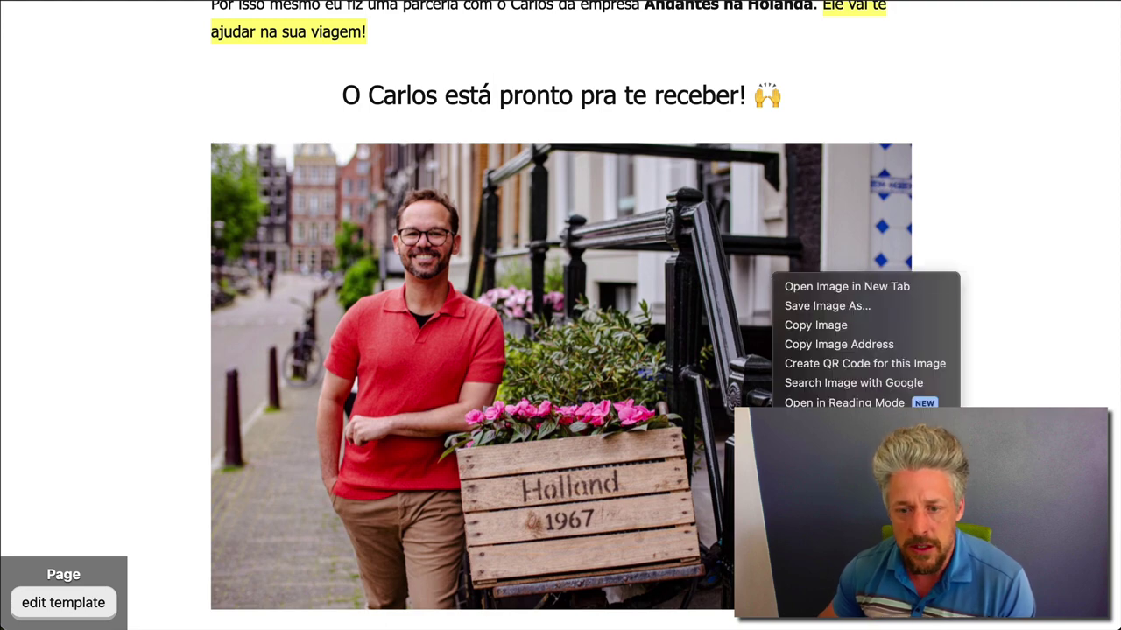
{"action": "left_click", "coordinate": [814, 431]}
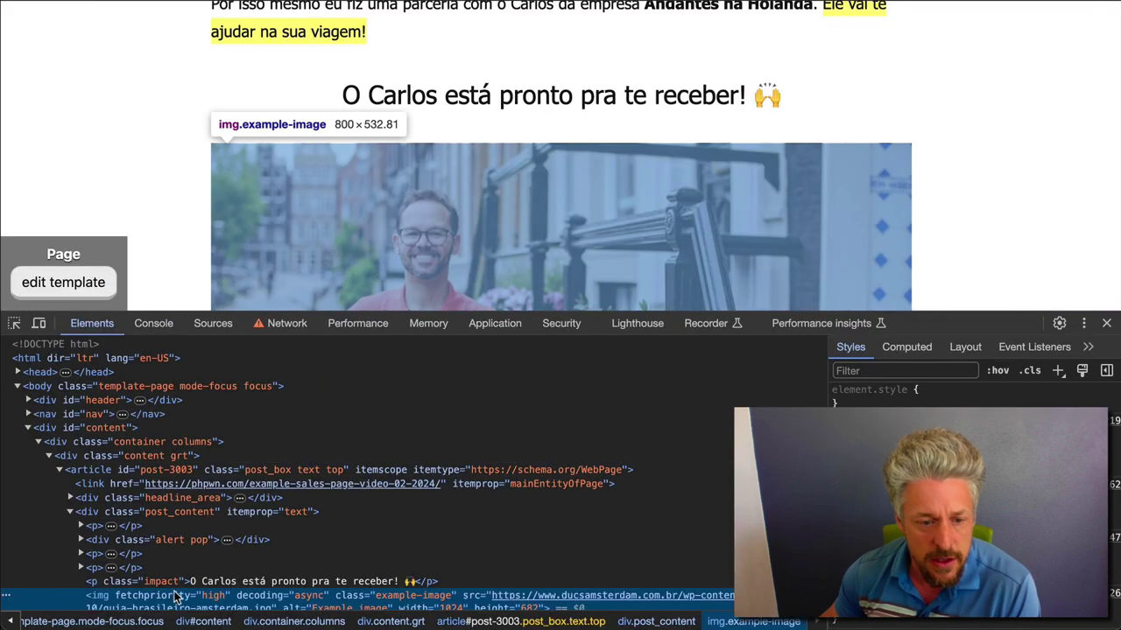
{"action": "scroll", "coordinate": [399, 552], "scroll_direction": "down", "scroll_amount": 1}
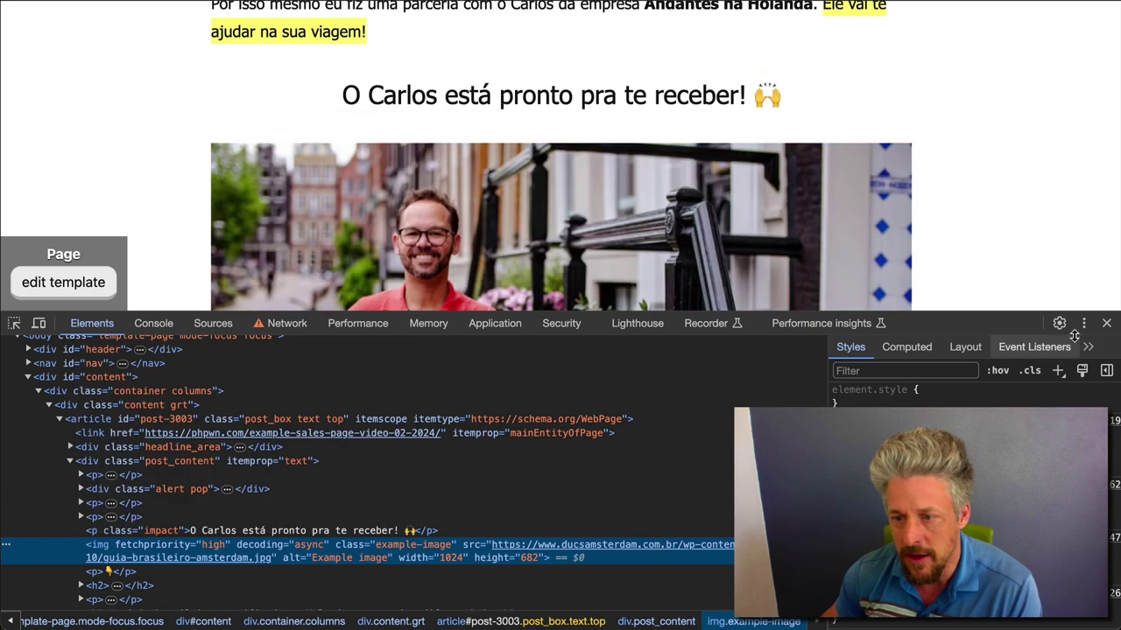
{"action": "left_click", "coordinate": [1107, 323]}
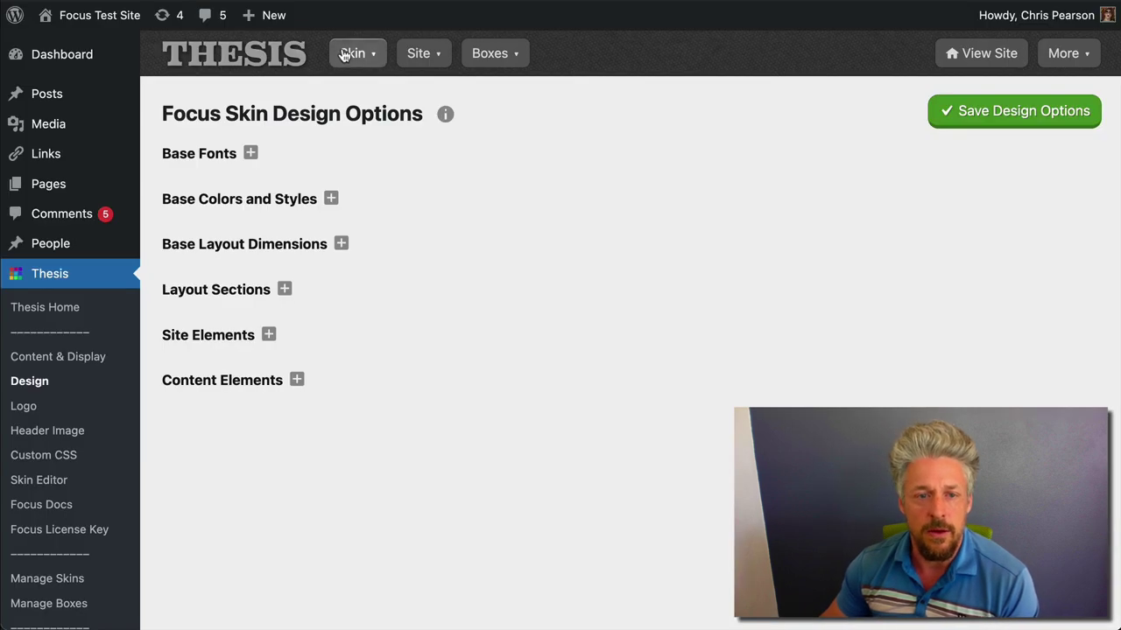
Step: In the skin's Custom CSS, add an empty .example-image rule below the .note rule
{"action": "left_click", "coordinate": [352, 53]}
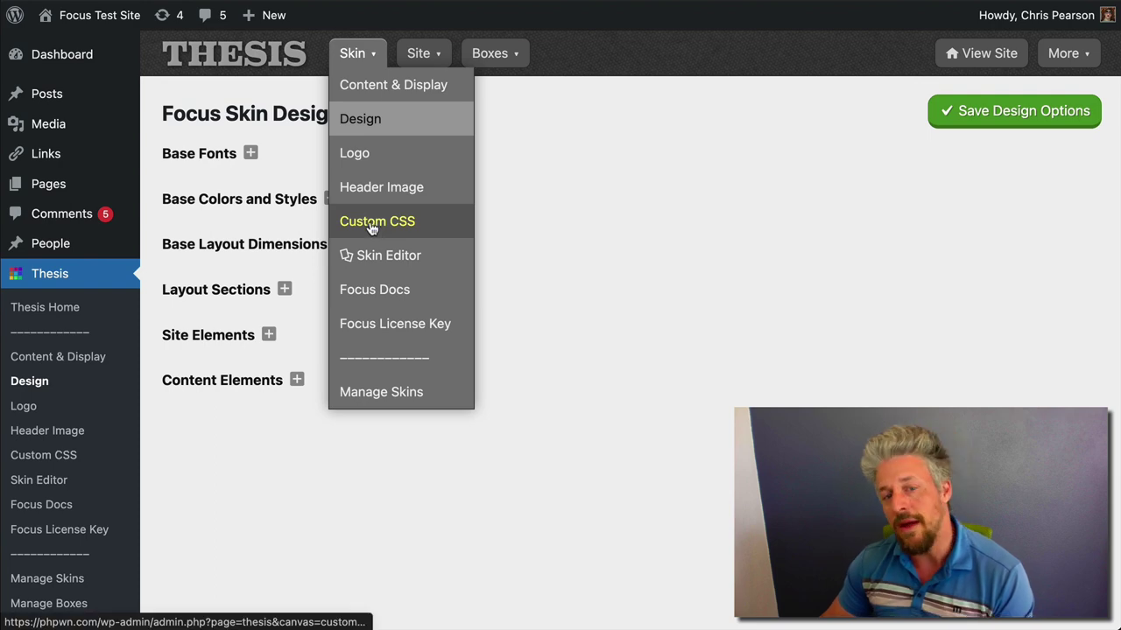
{"action": "left_click", "coordinate": [372, 224]}
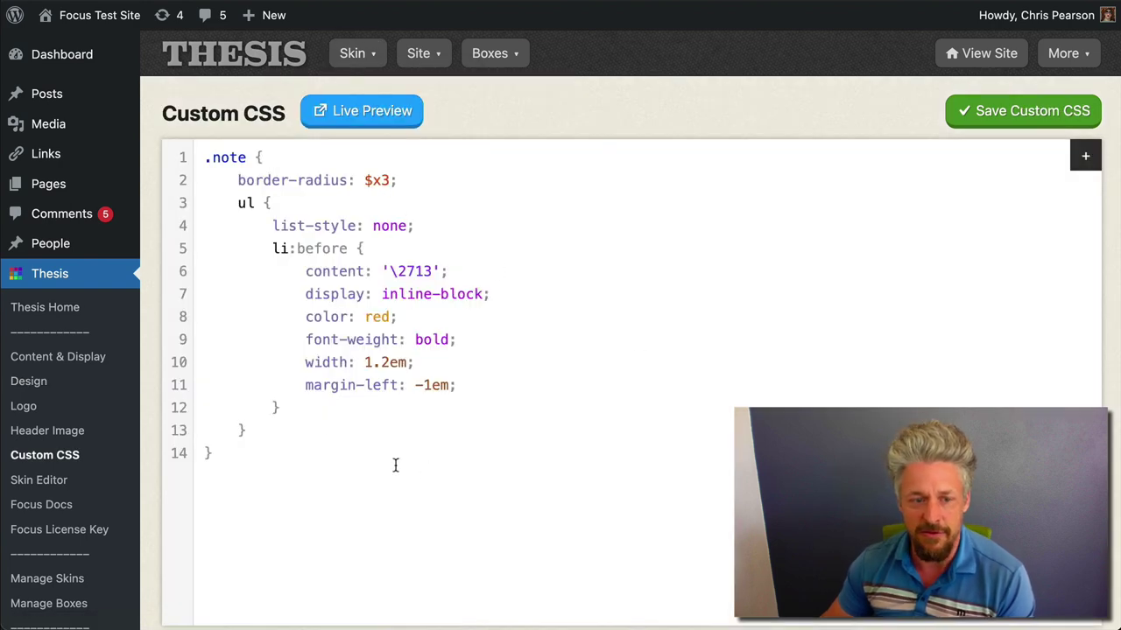
{"action": "left_click", "coordinate": [258, 450]}
{"action": "key", "text": "Return"}
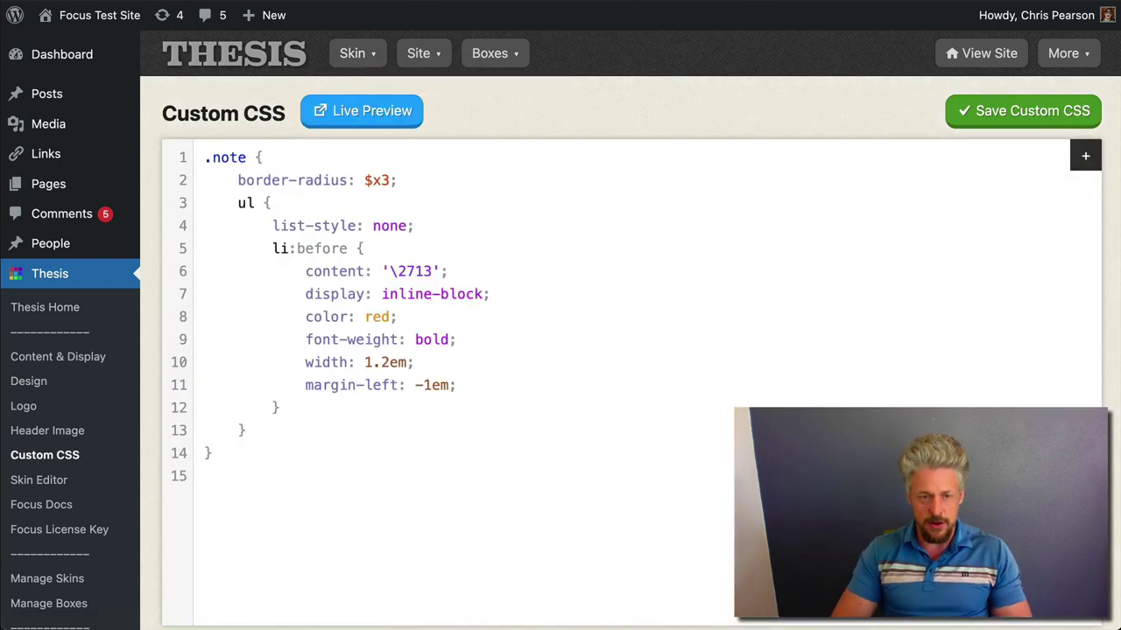
{"action": "type", "text": ".example-"}
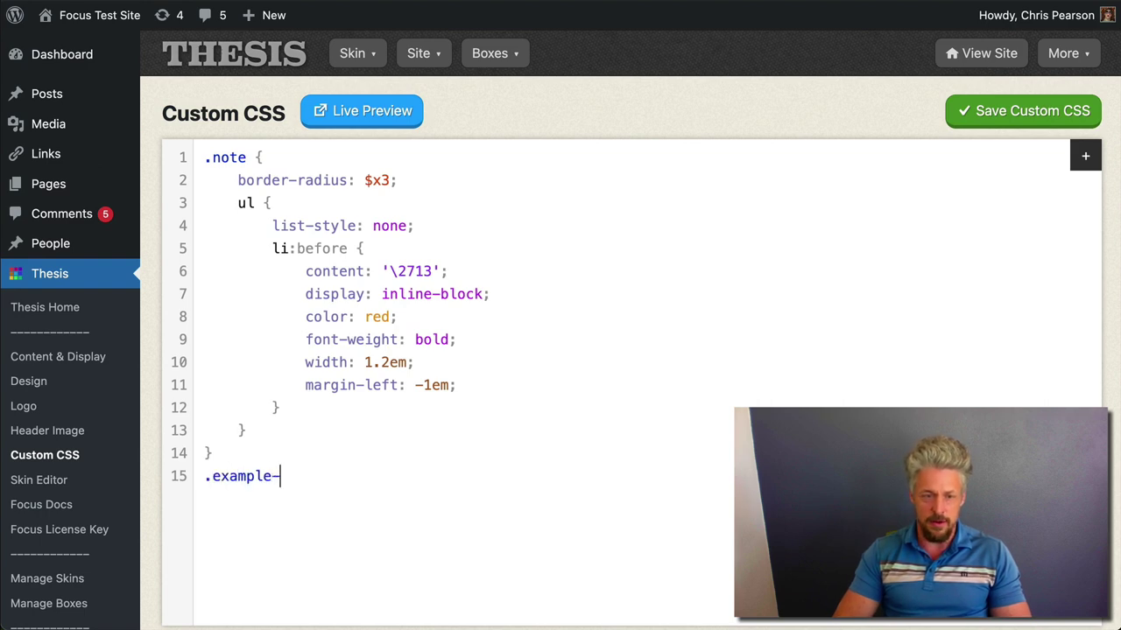
{"action": "type", "text": "image {"}
{"action": "key", "text": "Return"}
{"action": "key", "text": "Return"}
{"action": "type", "text": "}"}
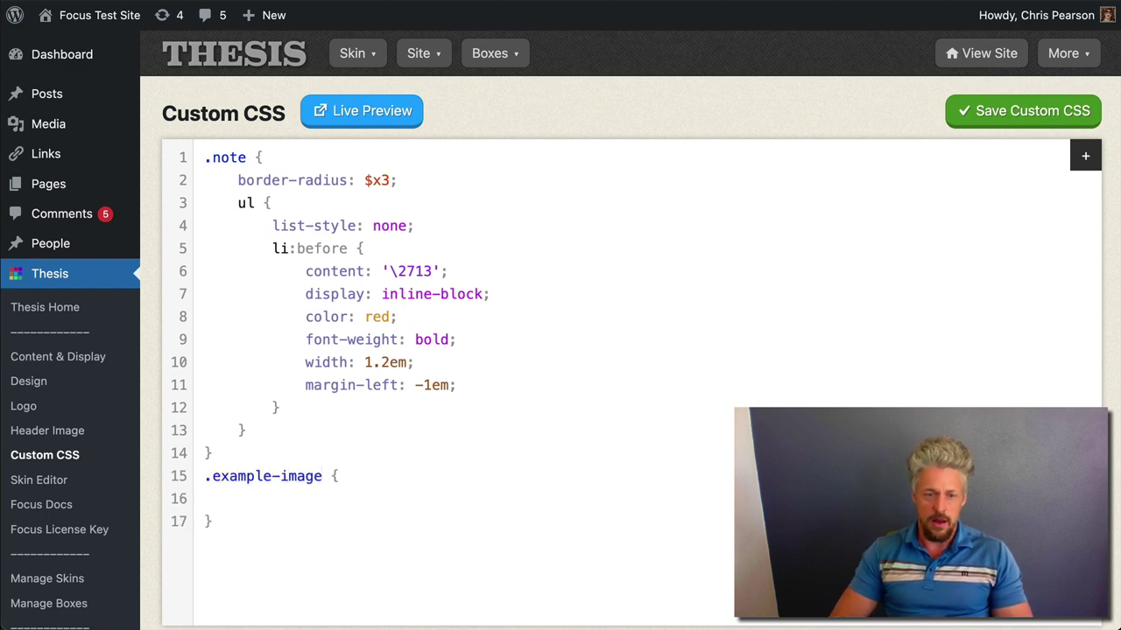
Step: Give the .example-image rule a border-radius of 9999px and save the custom CSS
{"action": "type", "text": "border-radi"}
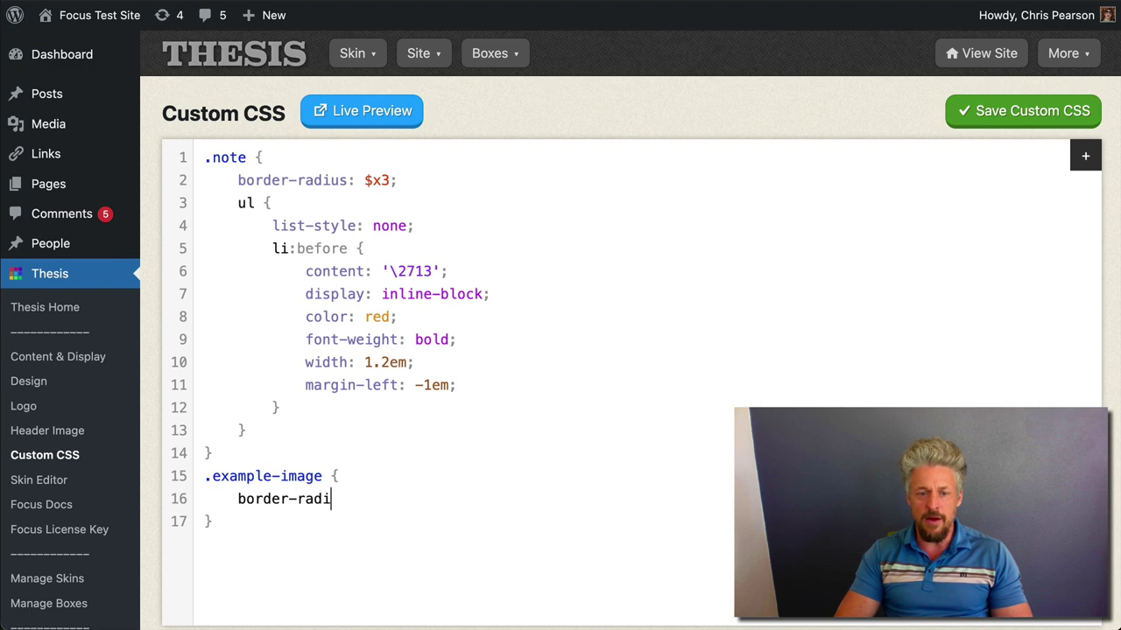
{"action": "type", "text": "us:"}
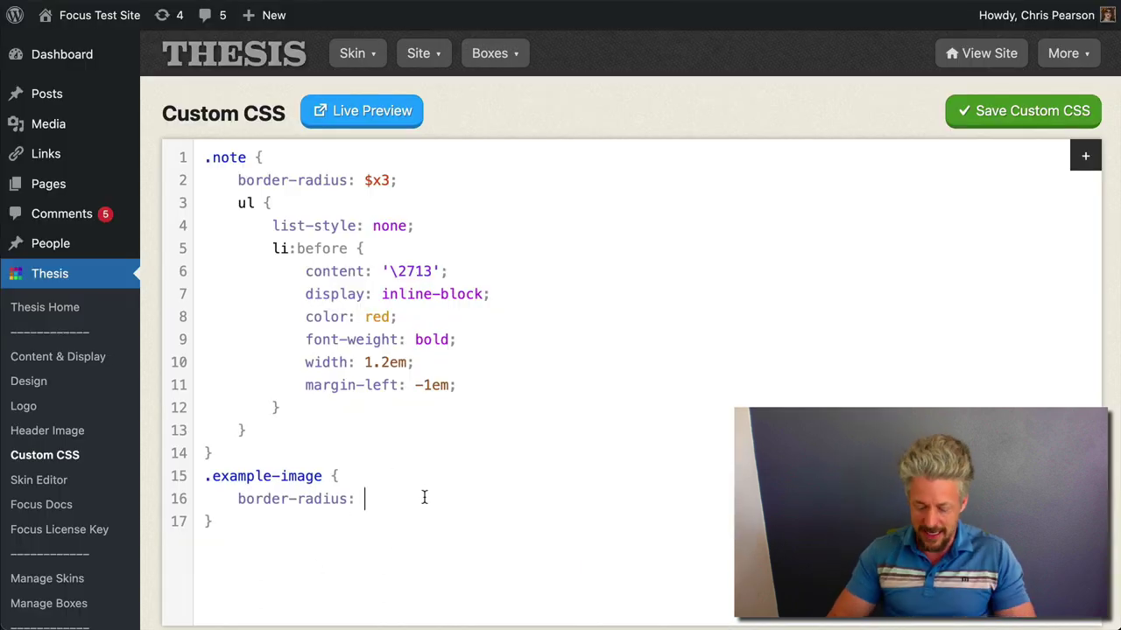
{"action": "type", "text": "9999px"}
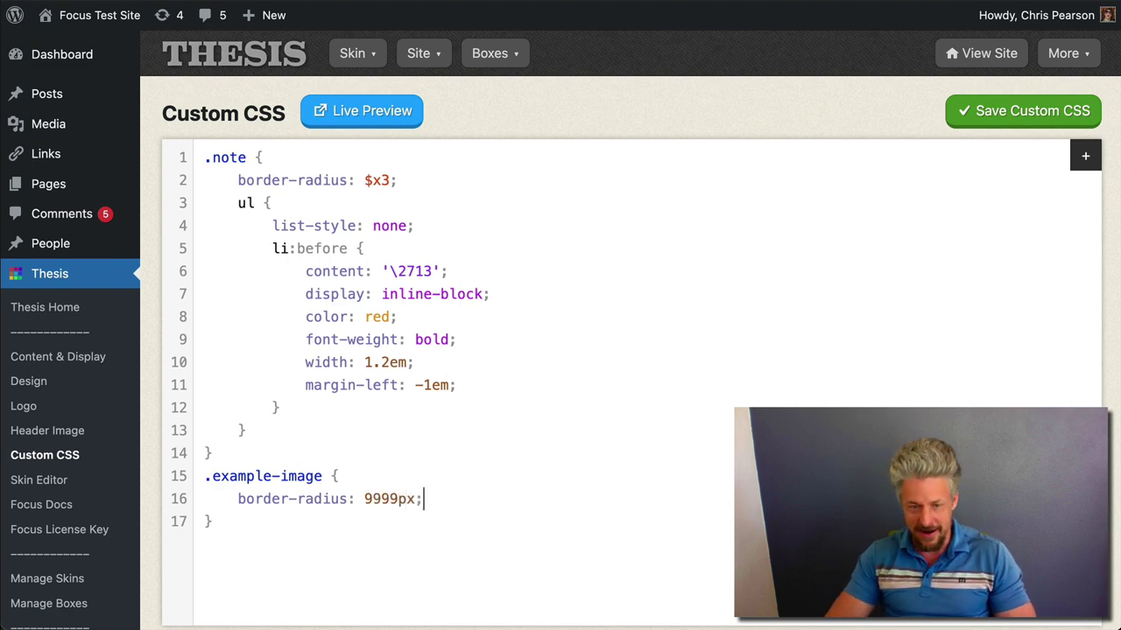
{"action": "type", "text": ";"}
{"action": "left_click", "coordinate": [1007, 123]}
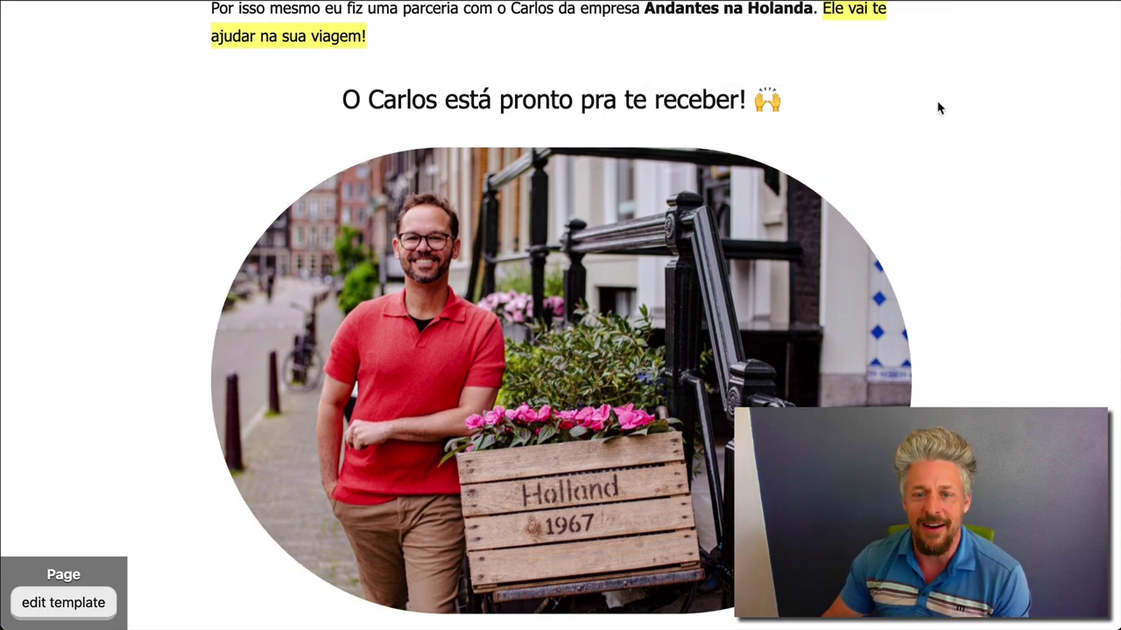
Step: Compare the photo's shape and the pointing-hand emoji below it on the test page with the original page
{"action": "scroll", "coordinate": [672, 478], "scroll_direction": "down", "scroll_amount": 3}
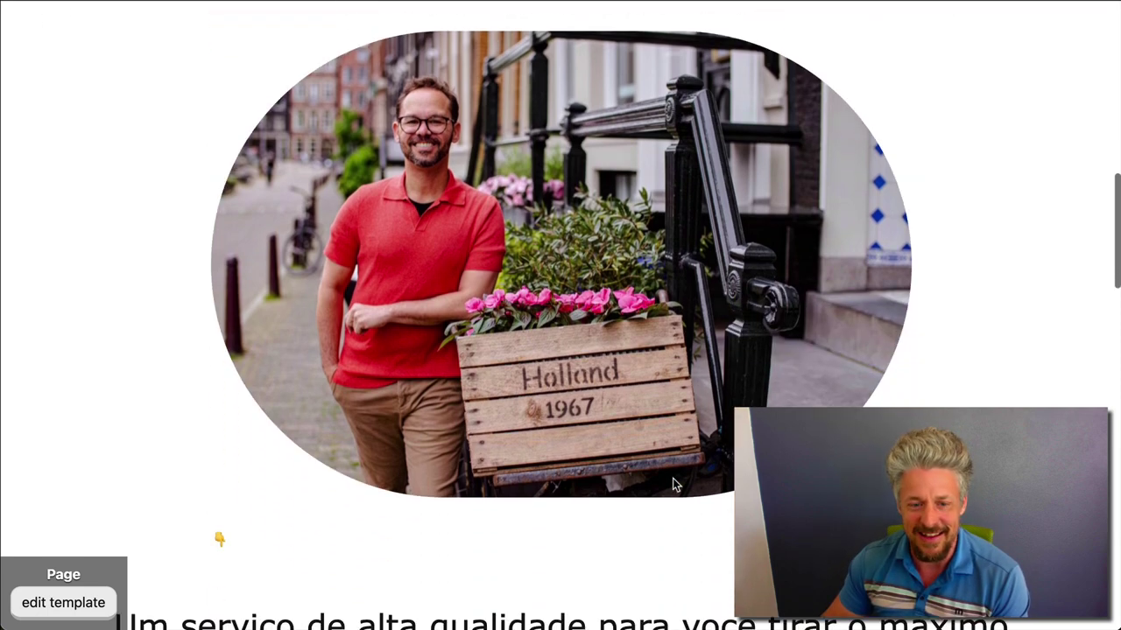
{"action": "scroll", "coordinate": [525, 449], "scroll_direction": "up", "scroll_amount": 1}
{"action": "scroll", "coordinate": [525, 449], "scroll_direction": "down", "scroll_amount": 1}
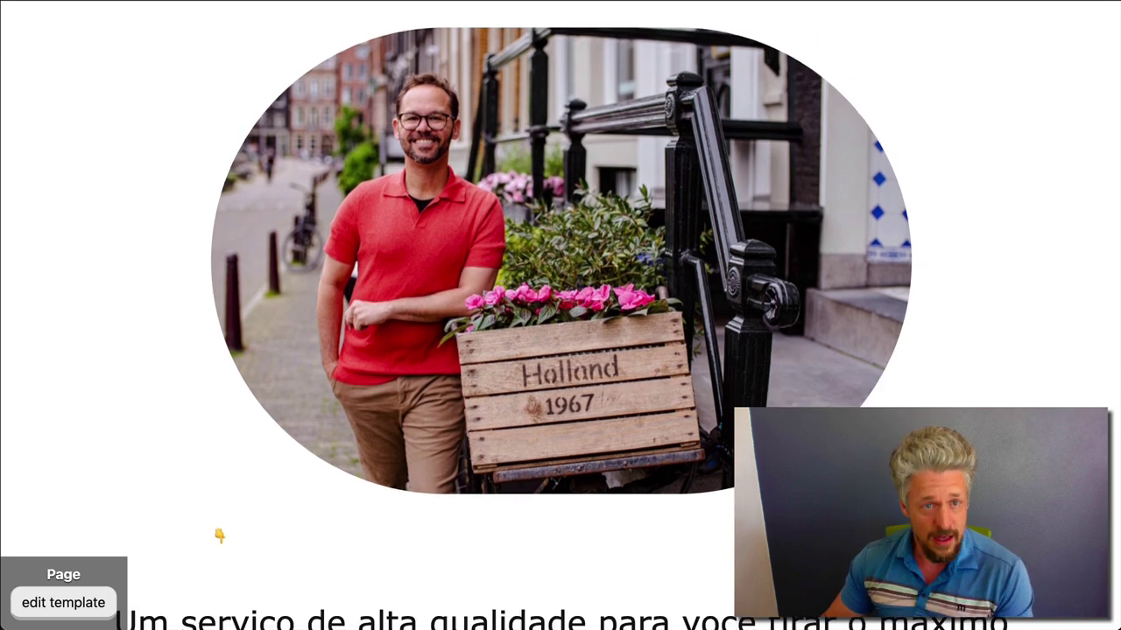
{"action": "scroll", "coordinate": [552, 481], "scroll_direction": "up", "scroll_amount": 2}
{"action": "scroll", "coordinate": [592, 531], "scroll_direction": "down", "scroll_amount": 2}
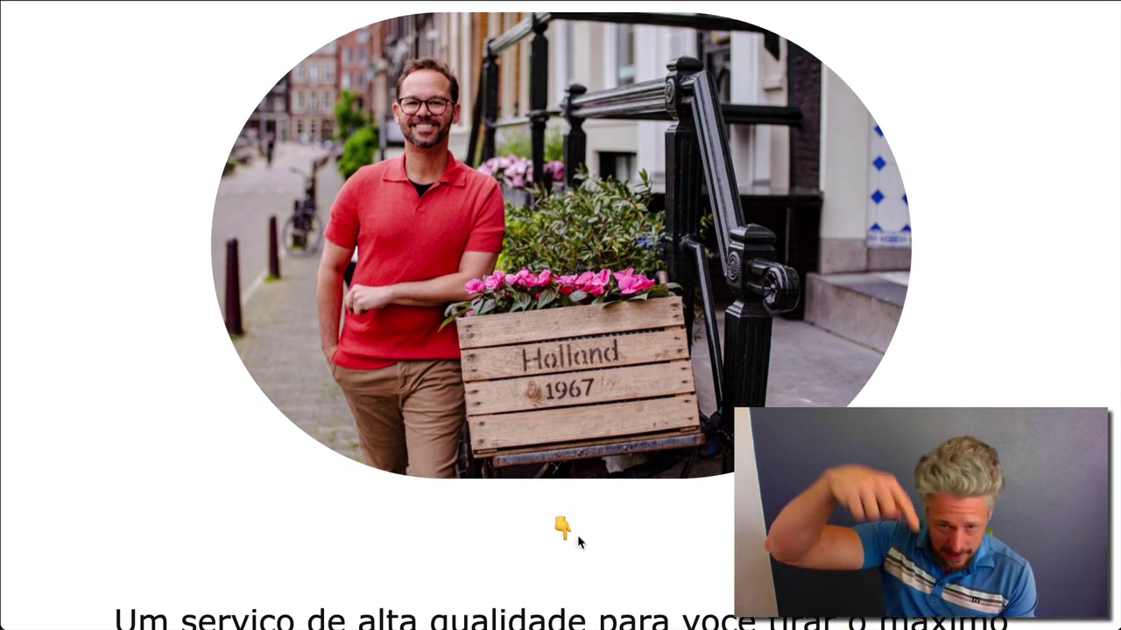
{"action": "mouse_move", "coordinate": [218, 535]}
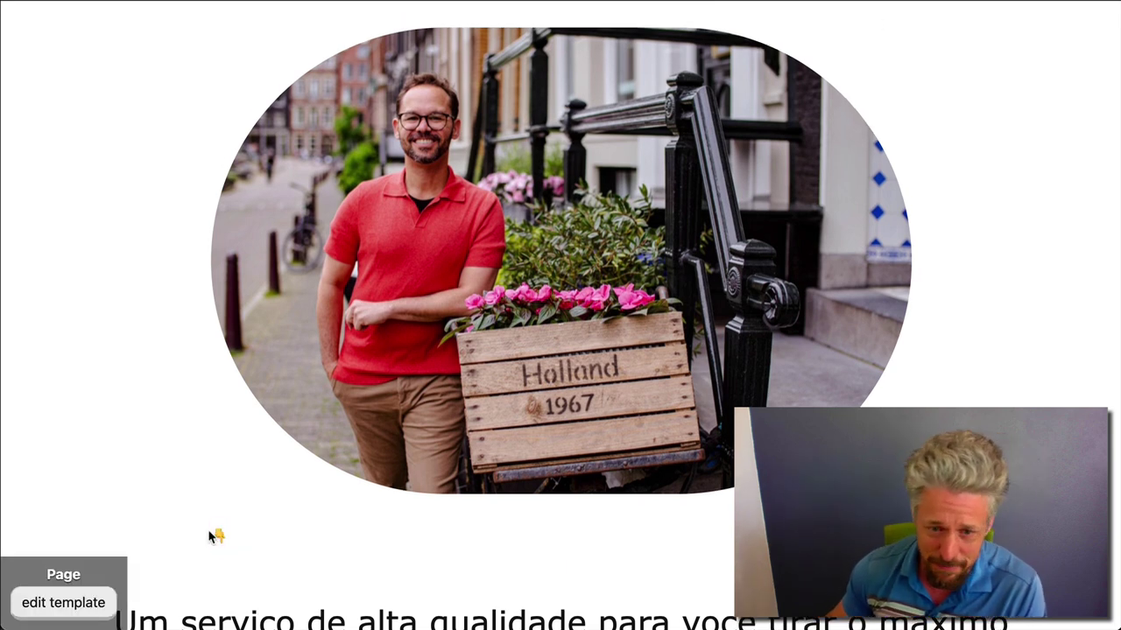
{"action": "scroll", "coordinate": [626, 191], "scroll_direction": "down", "scroll_amount": 3}
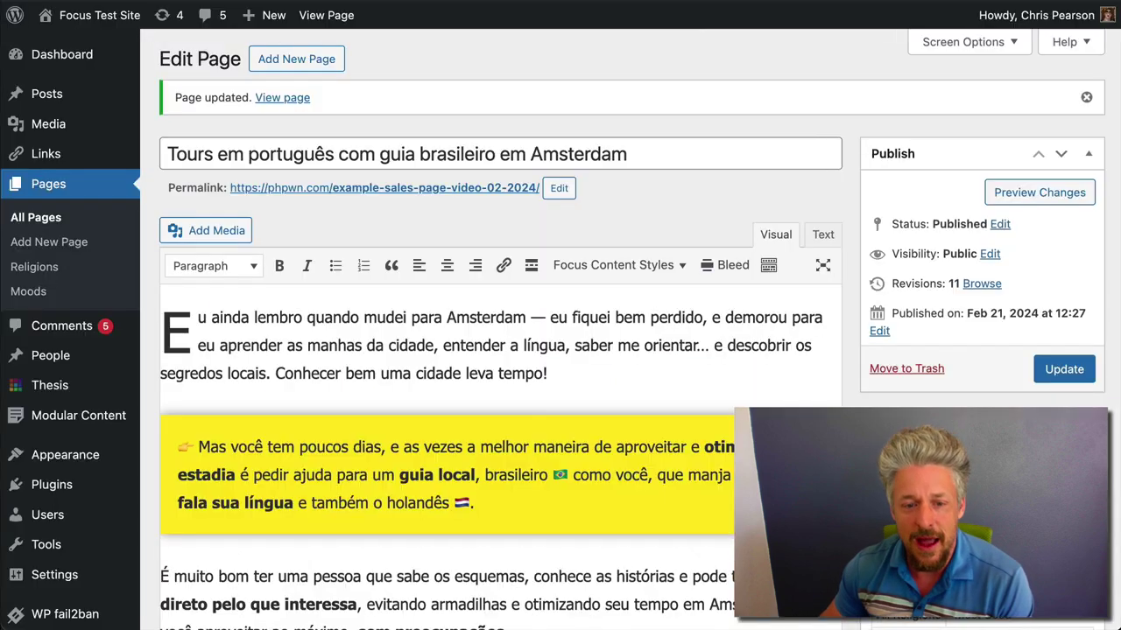
Step: Apply the Impact Text style to the pointing-hand emoji directly below the photo in the page editor
{"action": "scroll", "coordinate": [524, 424], "scroll_direction": "down", "scroll_amount": 12}
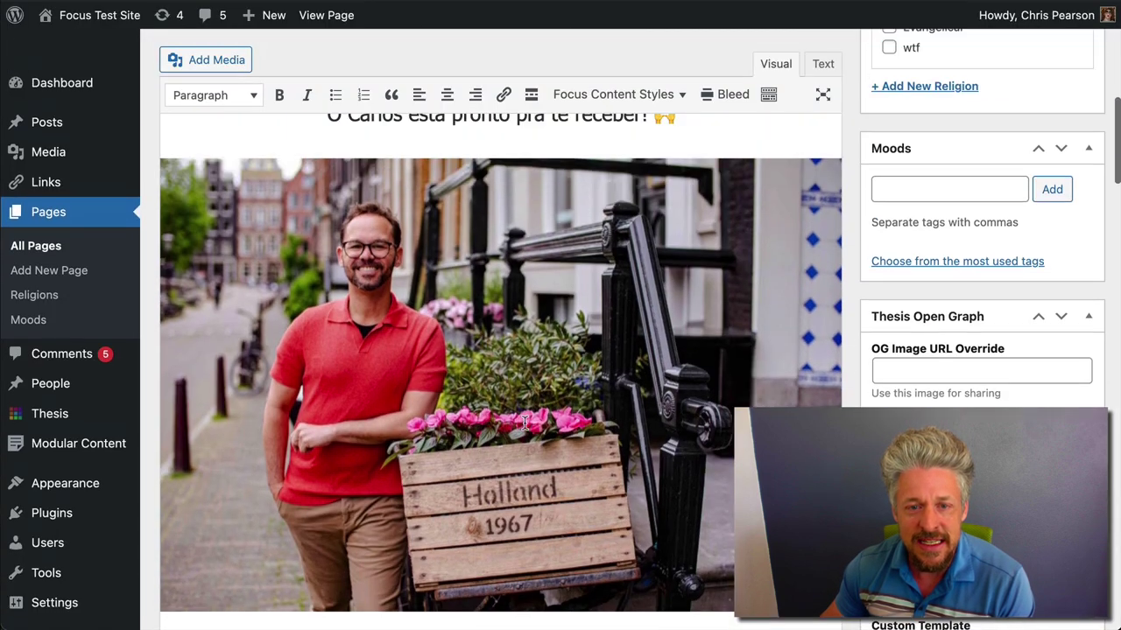
{"action": "scroll", "coordinate": [524, 423], "scroll_direction": "up", "scroll_amount": 1}
{"action": "left_click_drag", "start_coordinate": [322, 170], "coordinate": [531, 170]}
{"action": "left_click", "coordinate": [530, 169]}
{"action": "scroll", "coordinate": [533, 359], "scroll_direction": "down", "scroll_amount": 5}
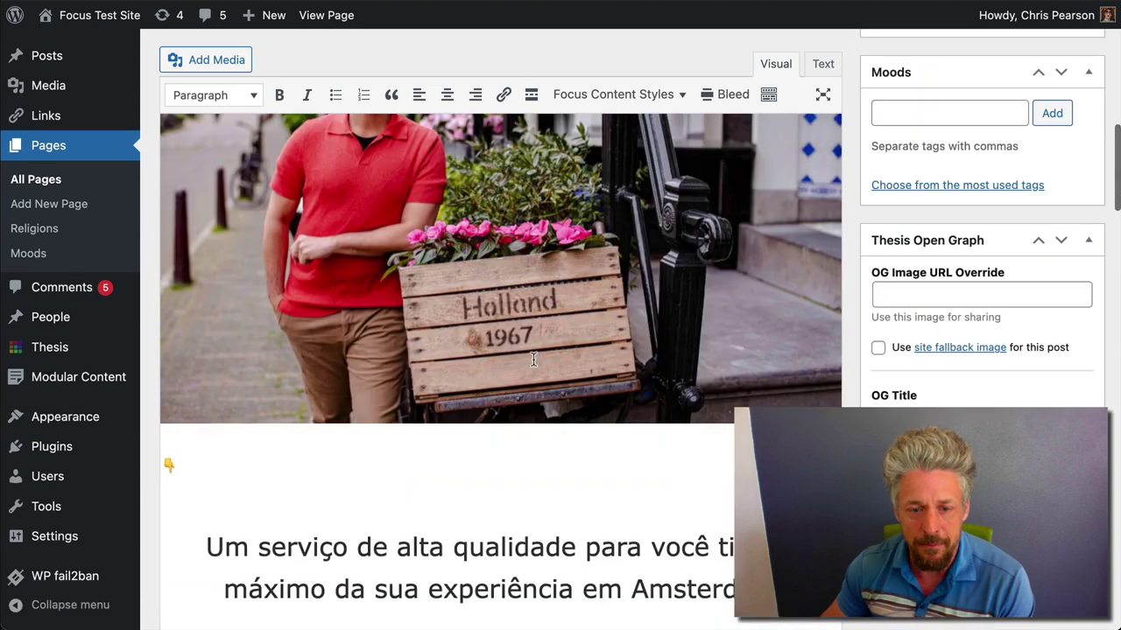
{"action": "scroll", "coordinate": [533, 359], "scroll_direction": "down", "scroll_amount": 5}
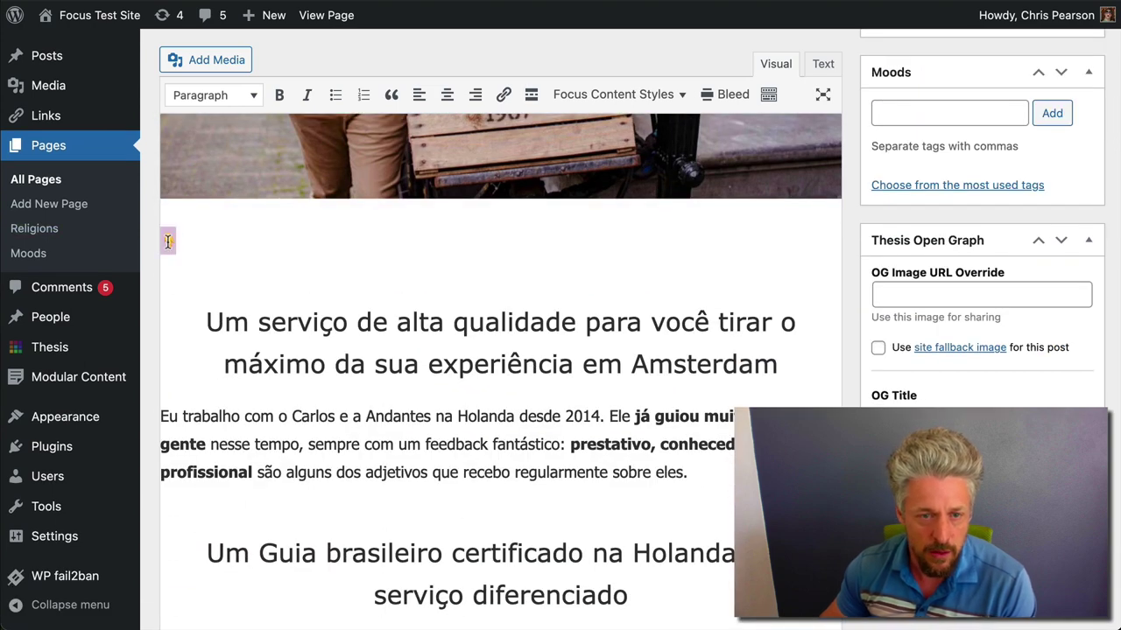
{"action": "left_click", "coordinate": [625, 96]}
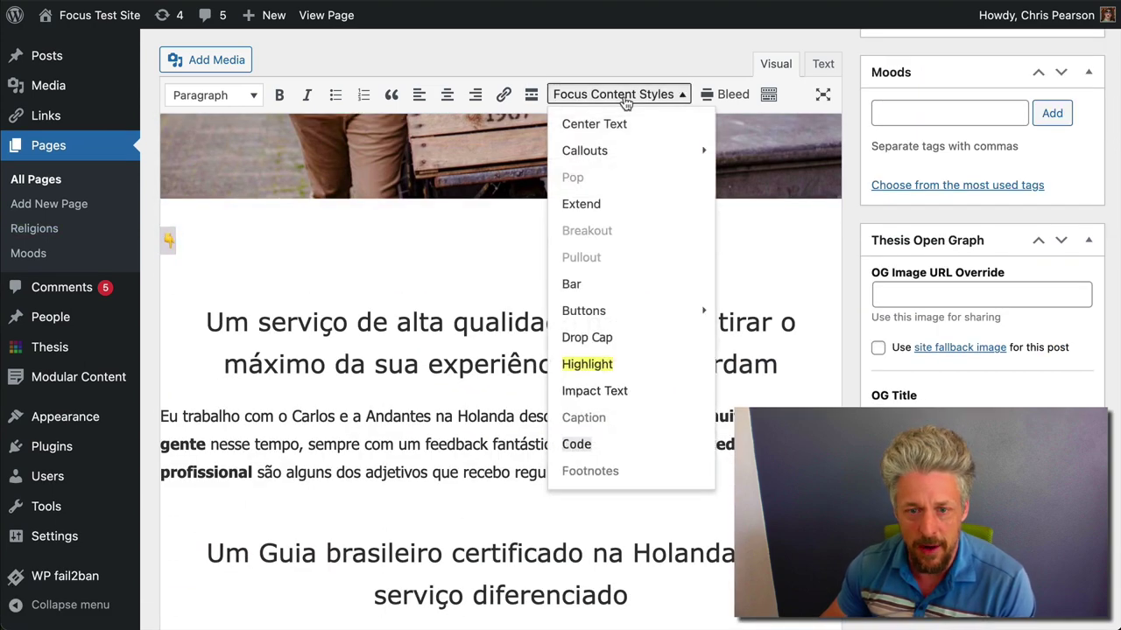
{"action": "left_click", "coordinate": [582, 391]}
{"action": "left_click", "coordinate": [484, 308]}
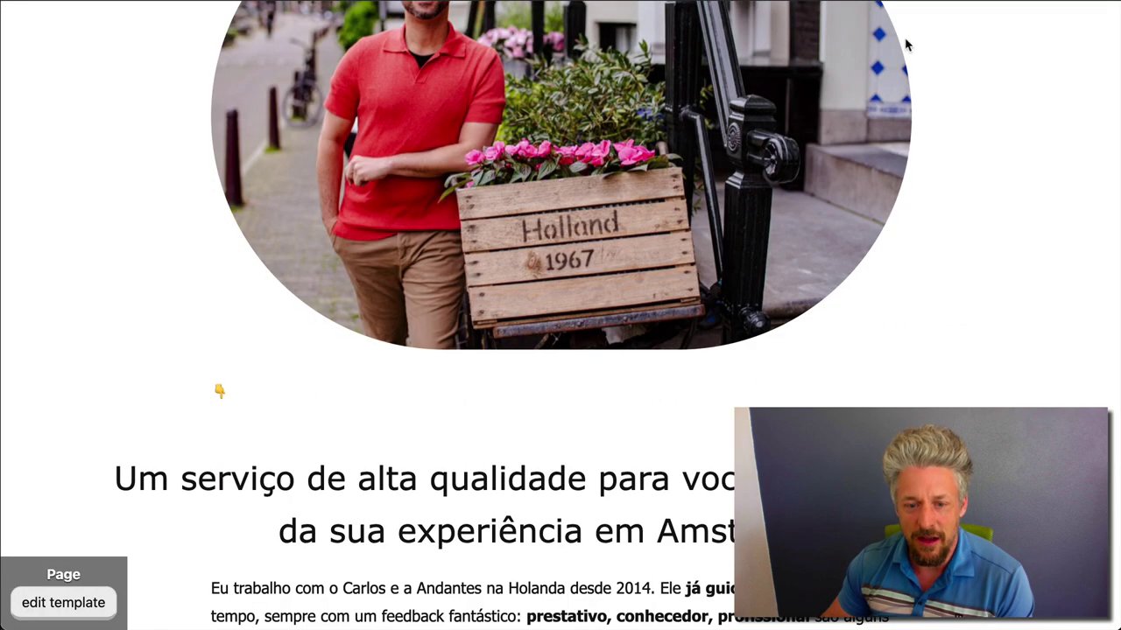
Step: Inspect the markup of the heading "Um serviço de alta qualidade para você tirar o máximo da sua experiência em Amsterdam" on the original page
{"action": "scroll", "coordinate": [836, 319], "scroll_direction": "down", "scroll_amount": 3}
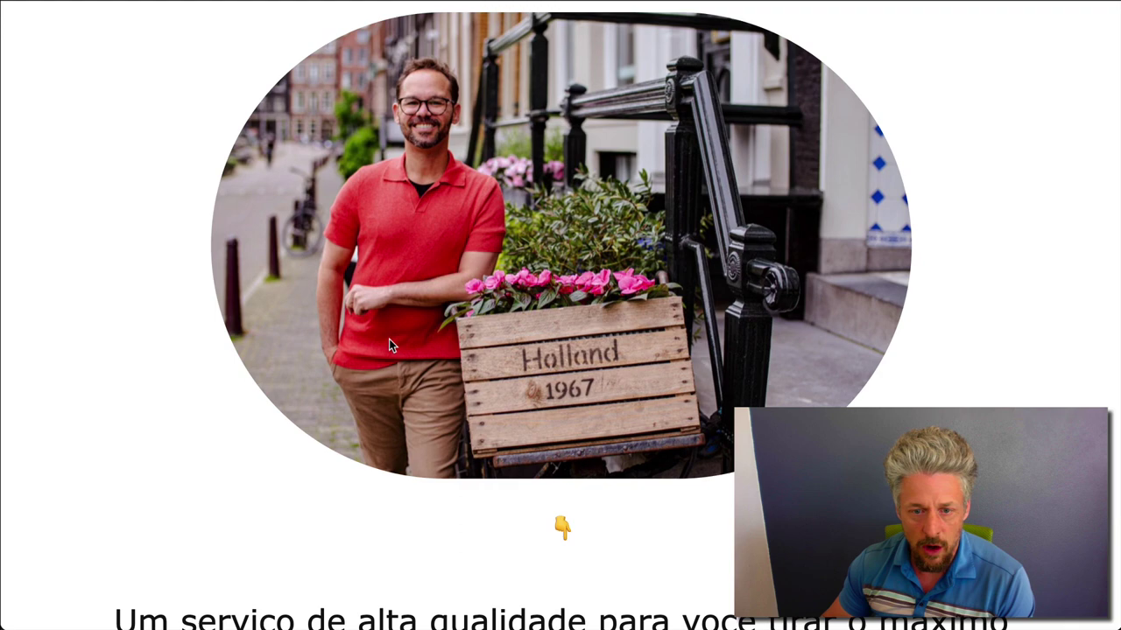
{"action": "scroll", "coordinate": [389, 344], "scroll_direction": "down", "scroll_amount": 5}
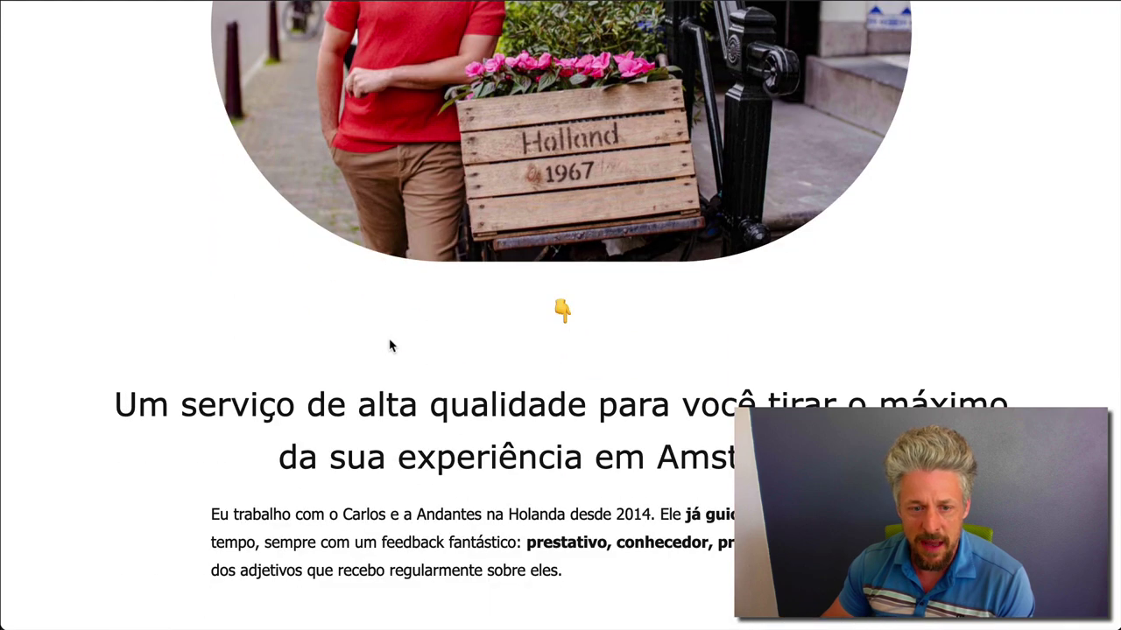
{"action": "double_click", "coordinate": [745, 302]}
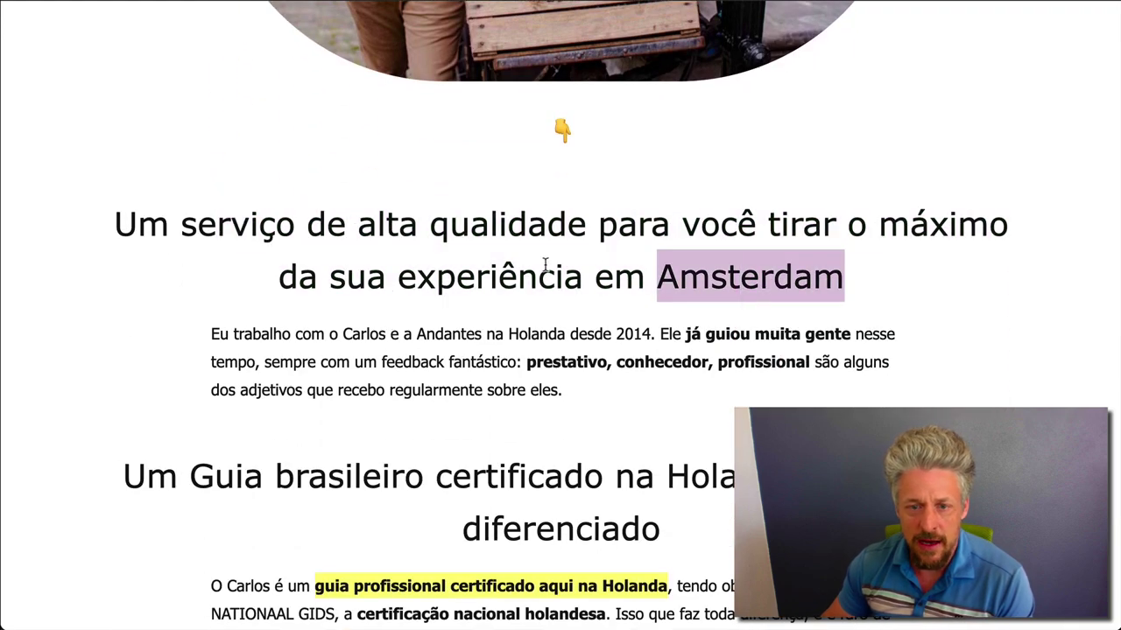
{"action": "left_click", "coordinate": [480, 278]}
{"action": "right_click", "coordinate": [444, 278]}
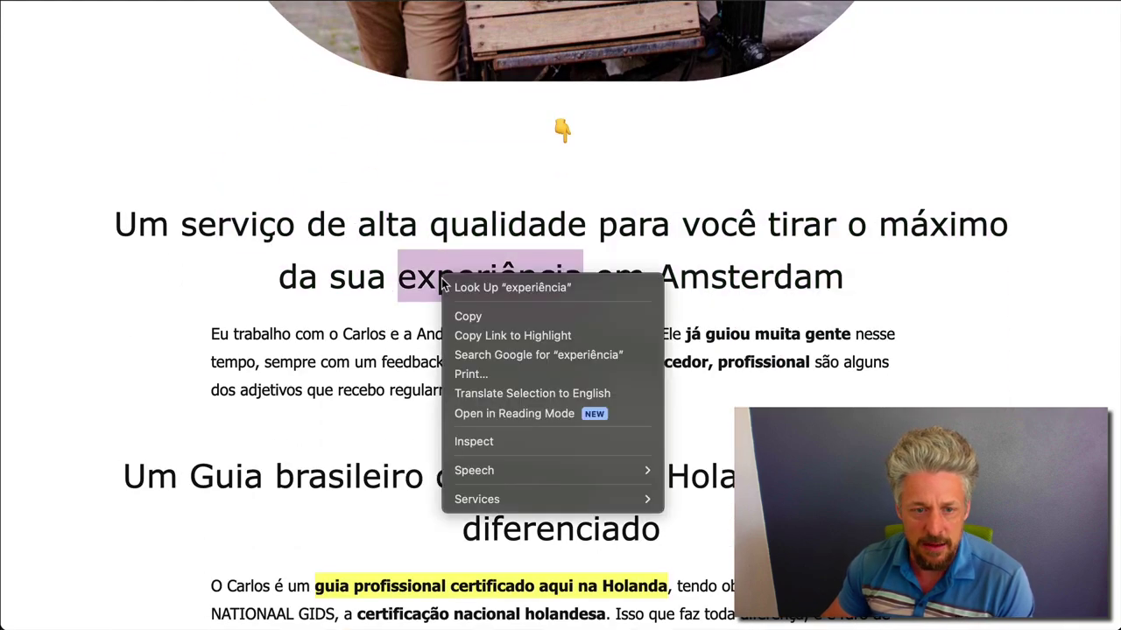
{"action": "left_click", "coordinate": [498, 441]}
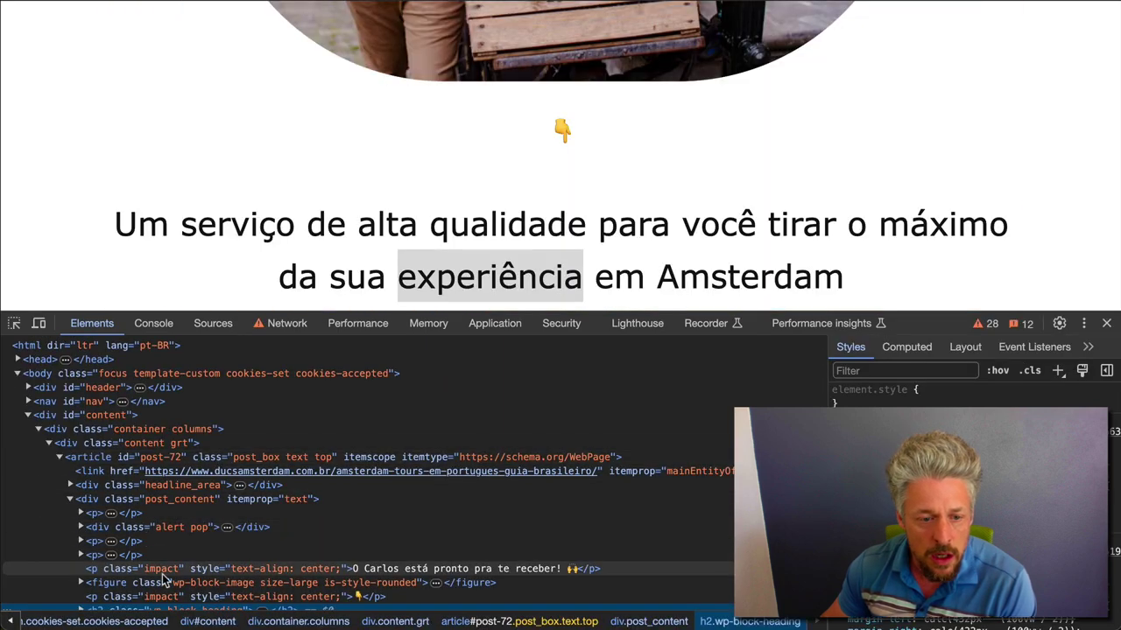
{"action": "left_click", "coordinate": [1106, 324]}
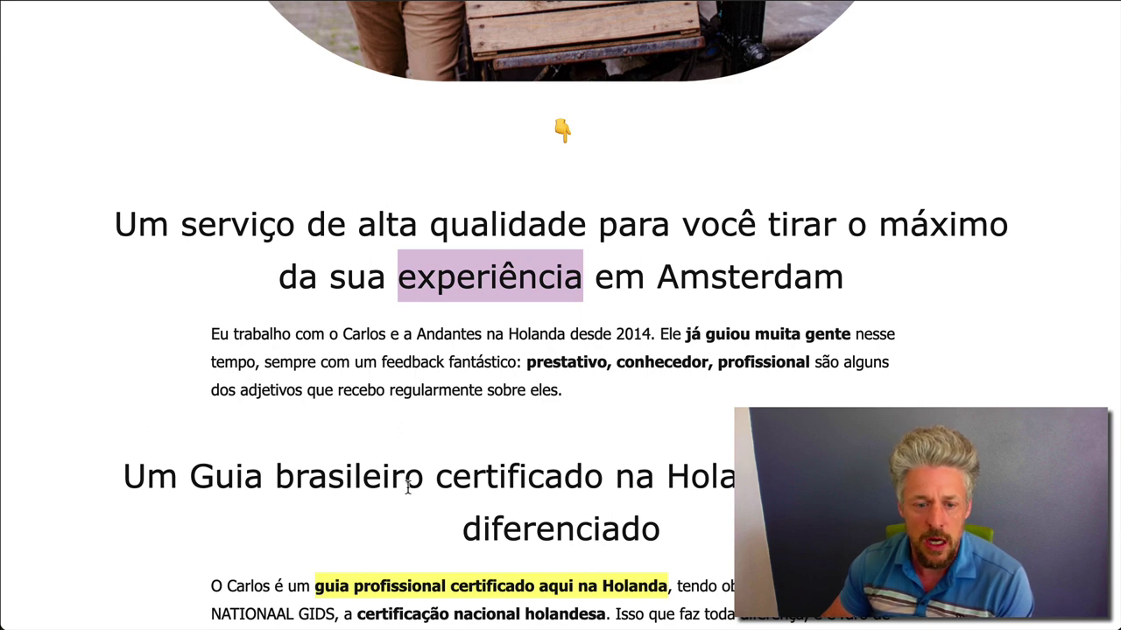
Step: Compare the headings below the emoji in the editor with the original page, down to the phrase "guia profissional certificado aqui na Holanda"
{"action": "scroll", "coordinate": [407, 482], "scroll_direction": "down", "scroll_amount": 1}
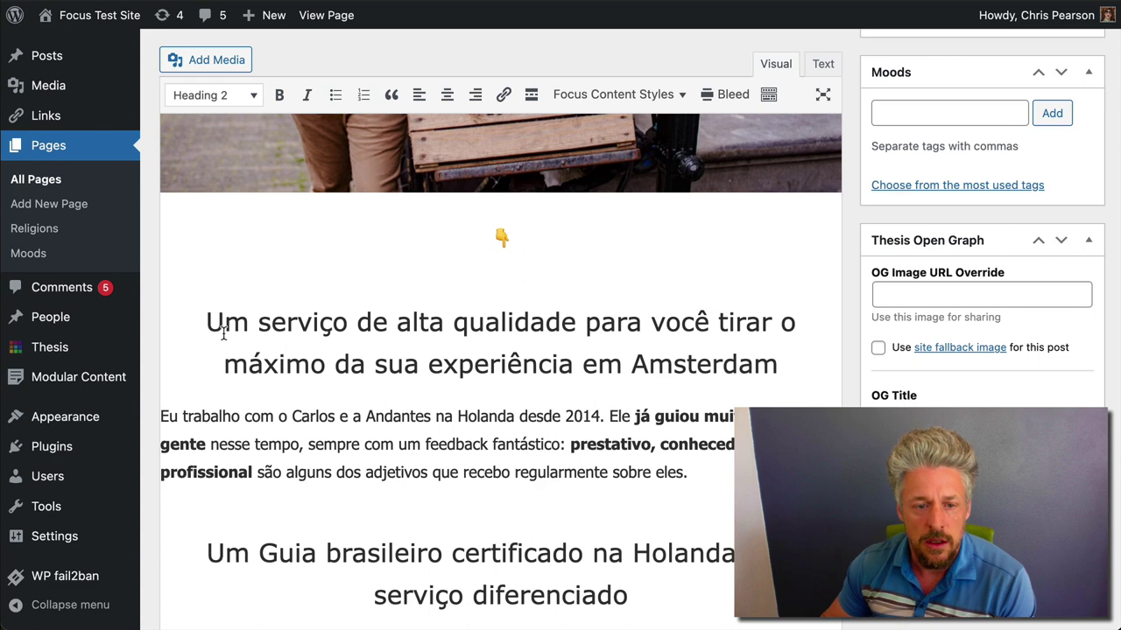
{"action": "left_click_drag", "start_coordinate": [207, 323], "coordinate": [777, 364]}
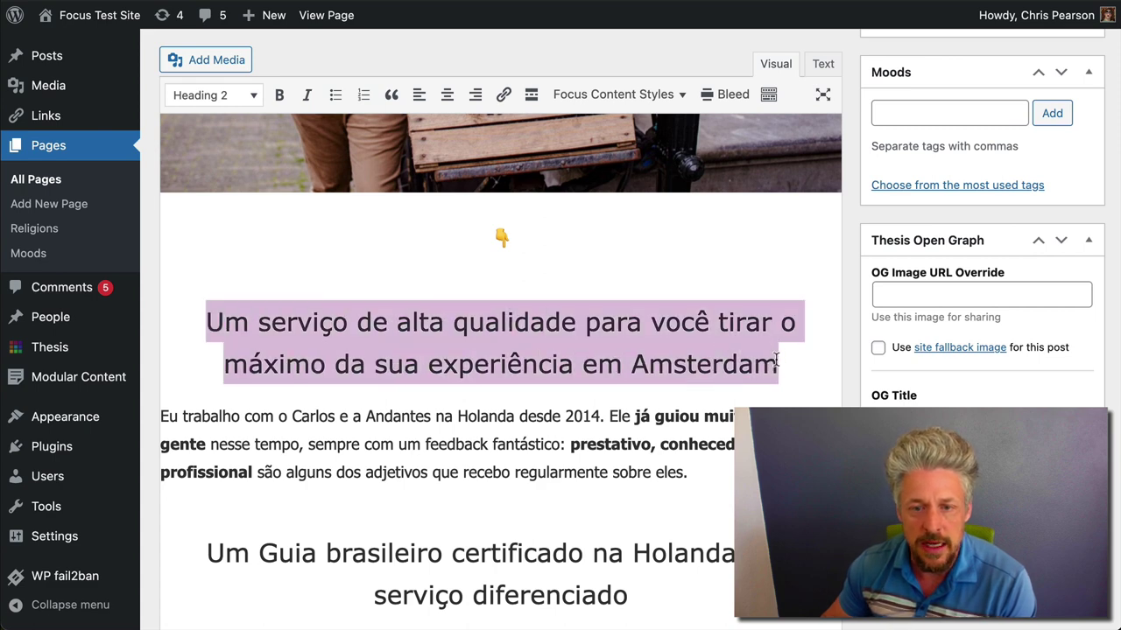
{"action": "left_click", "coordinate": [467, 474]}
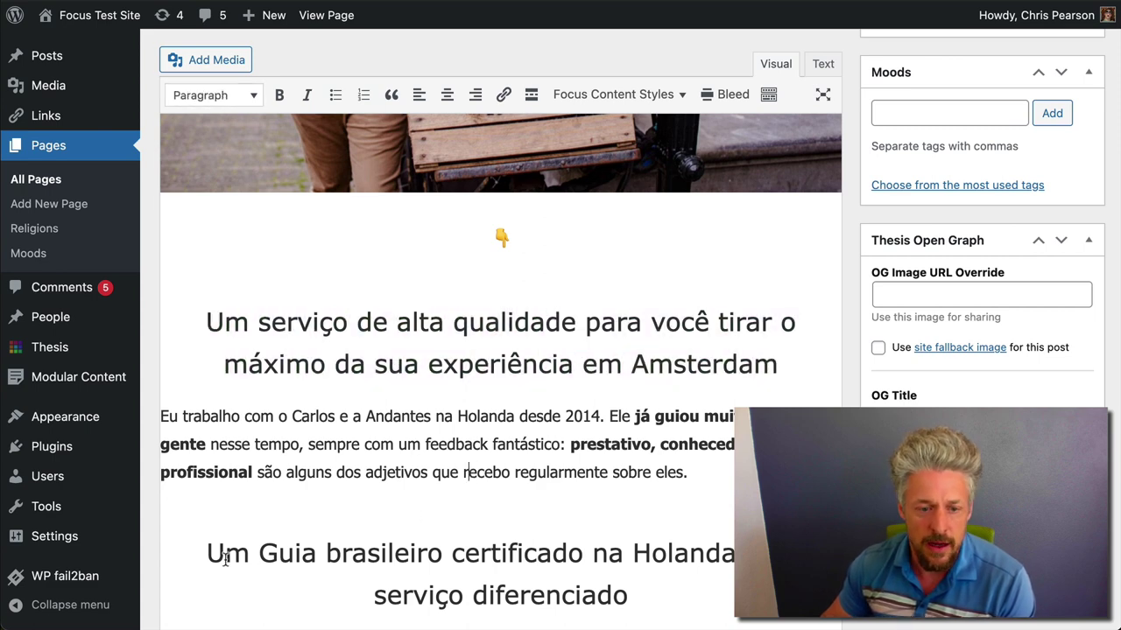
{"action": "scroll", "coordinate": [528, 418], "scroll_direction": "down", "scroll_amount": 1}
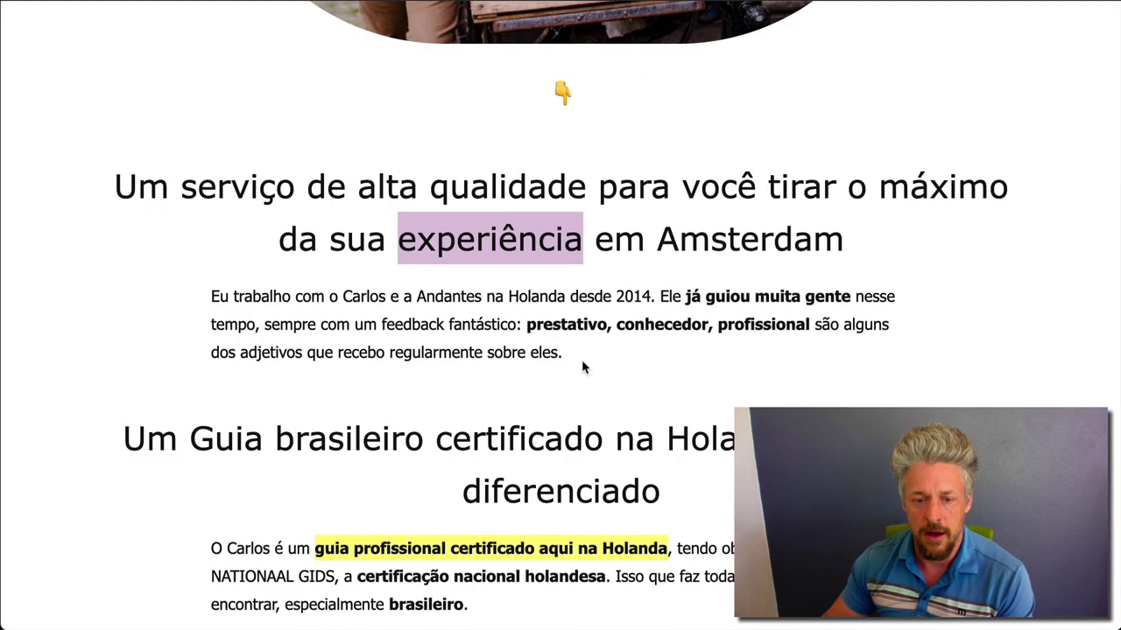
{"action": "scroll", "coordinate": [585, 368], "scroll_direction": "down", "scroll_amount": 1}
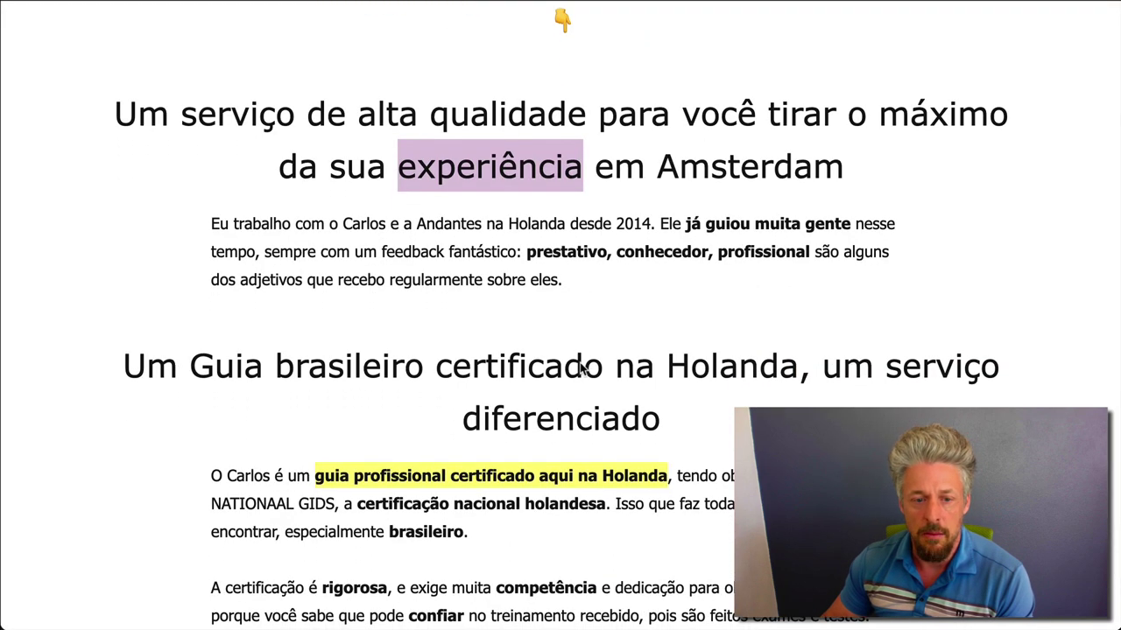
{"action": "left_click_drag", "start_coordinate": [313, 475], "coordinate": [663, 473]}
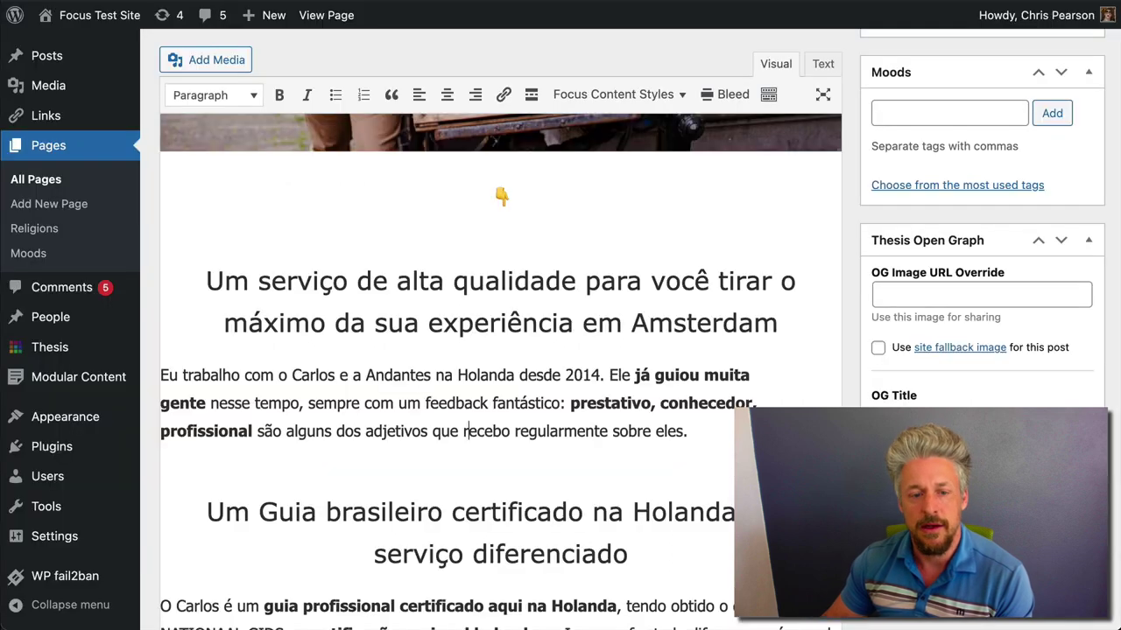
Step: Apply the Highlight style to the phrase "guia profissional certificado aqui na Holanda" in the page editor
{"action": "scroll", "coordinate": [465, 507], "scroll_direction": "down", "scroll_amount": 2}
{"action": "left_click_drag", "start_coordinate": [265, 531], "coordinate": [618, 529]}
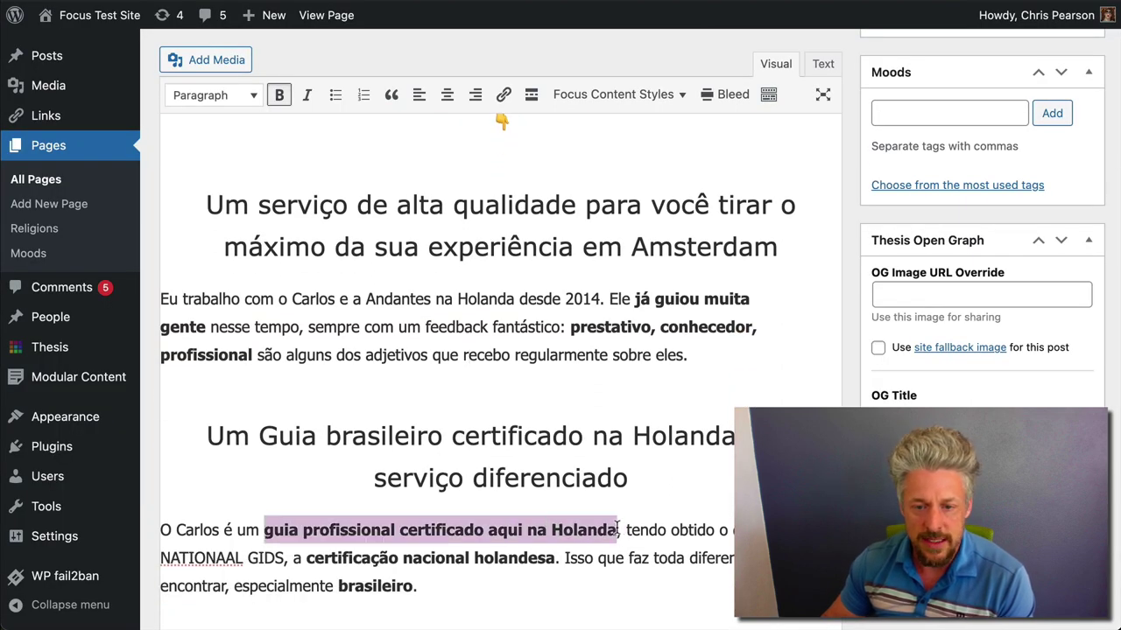
{"action": "left_click", "coordinate": [595, 95]}
{"action": "left_click", "coordinate": [597, 359]}
{"action": "left_click", "coordinate": [688, 516]}
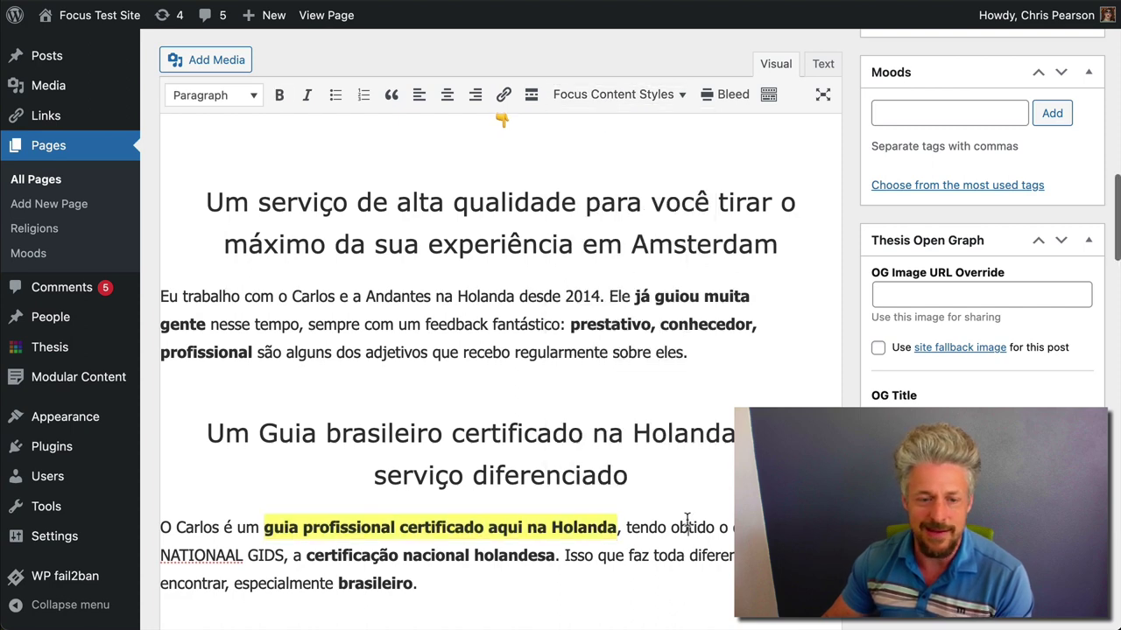
Step: Try applying the Box callout style to the heading "Por que contratar um GUIA CERTIFICADO?" together with its four-item list
{"action": "scroll", "coordinate": [687, 516], "scroll_direction": "down", "scroll_amount": 5}
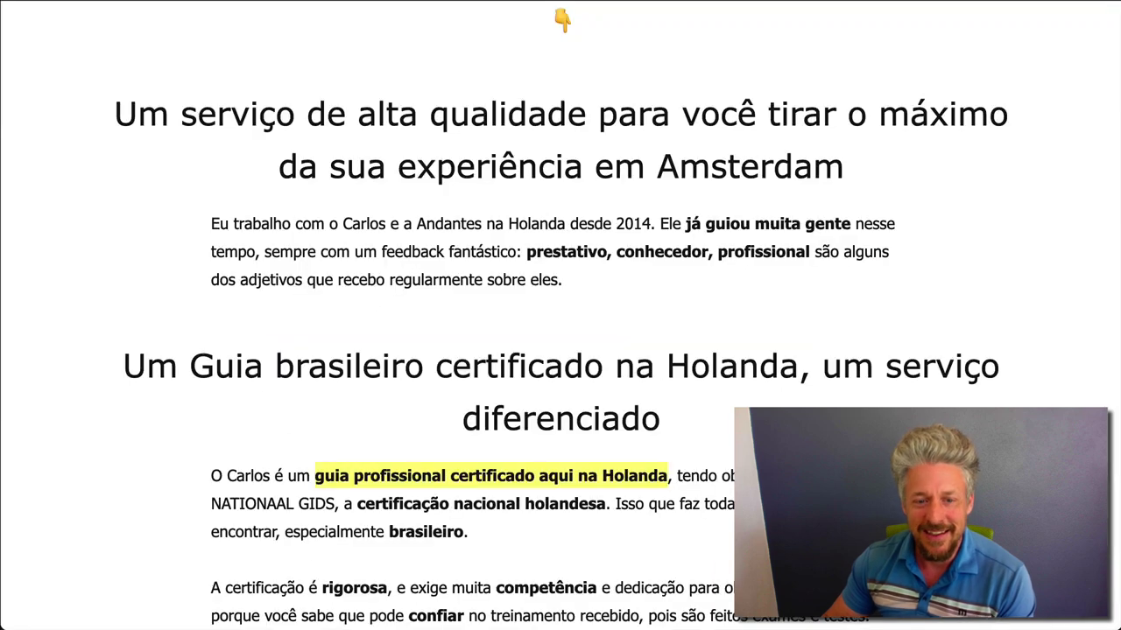
{"action": "scroll", "coordinate": [463, 302], "scroll_direction": "down", "scroll_amount": 8}
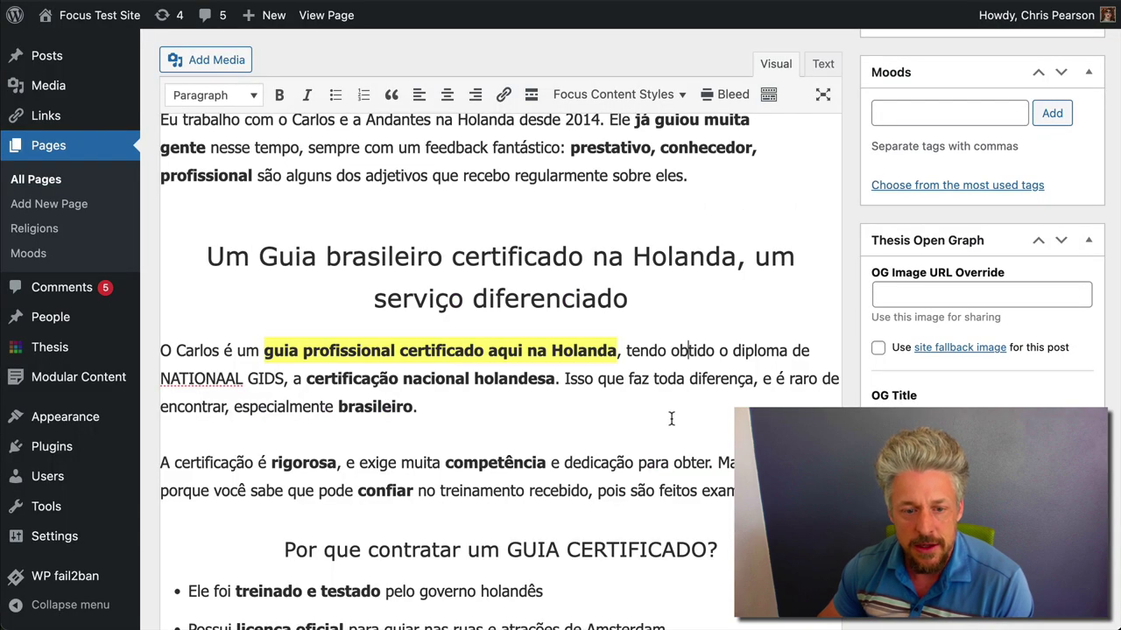
{"action": "scroll", "coordinate": [670, 418], "scroll_direction": "down", "scroll_amount": 5}
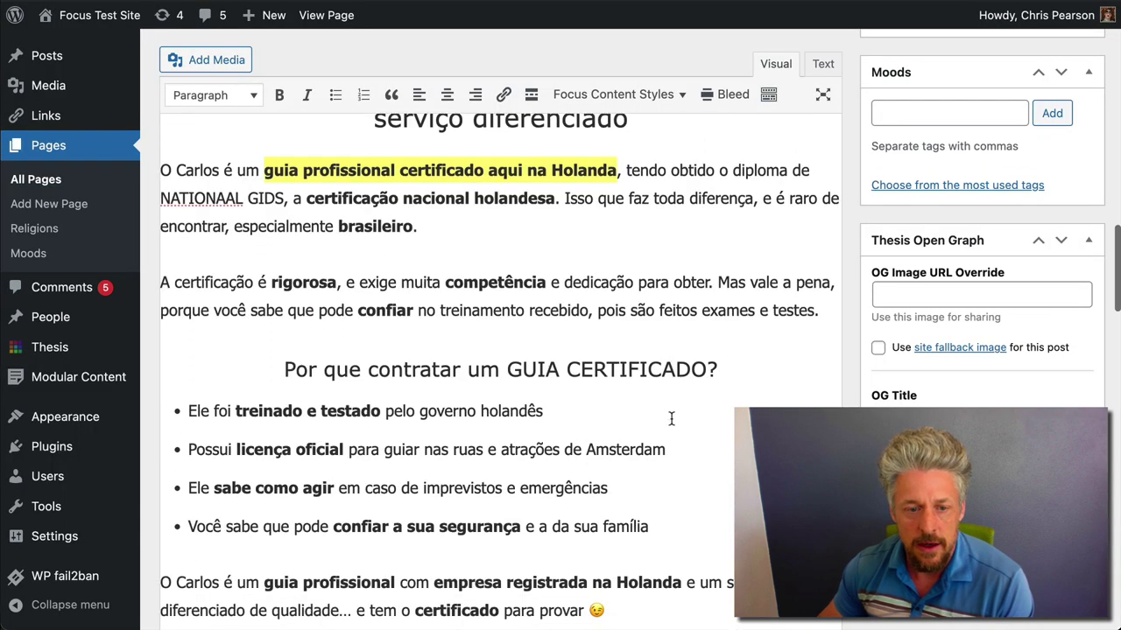
{"action": "left_click_drag", "start_coordinate": [289, 360], "coordinate": [677, 525]}
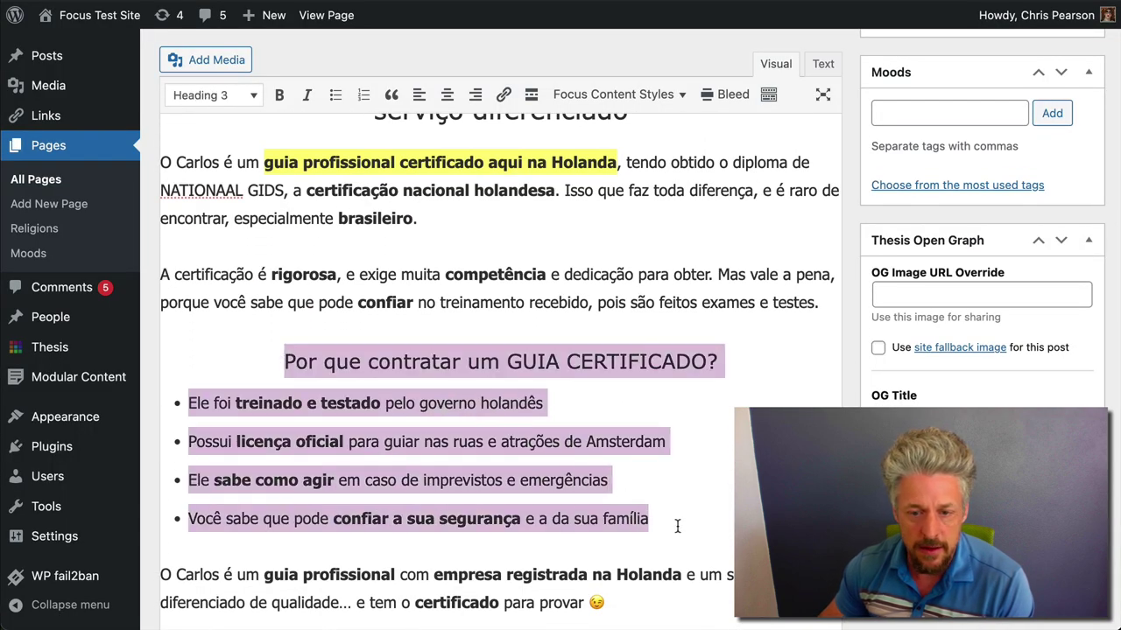
{"action": "left_click", "coordinate": [625, 96]}
{"action": "mouse_move", "coordinate": [630, 150]}
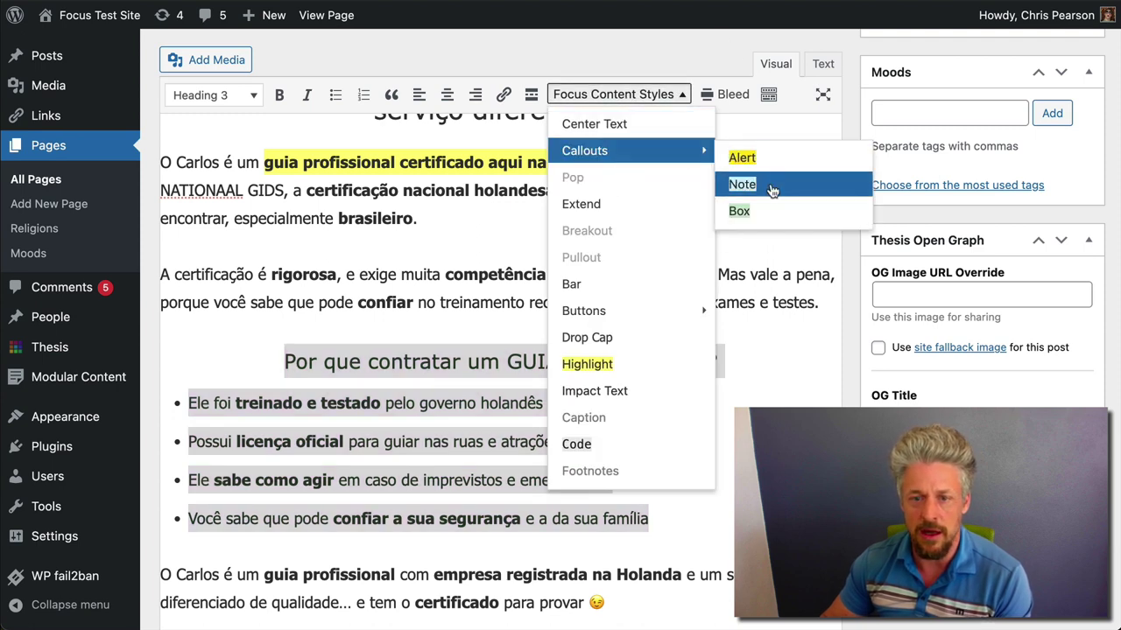
{"action": "left_click", "coordinate": [741, 212]}
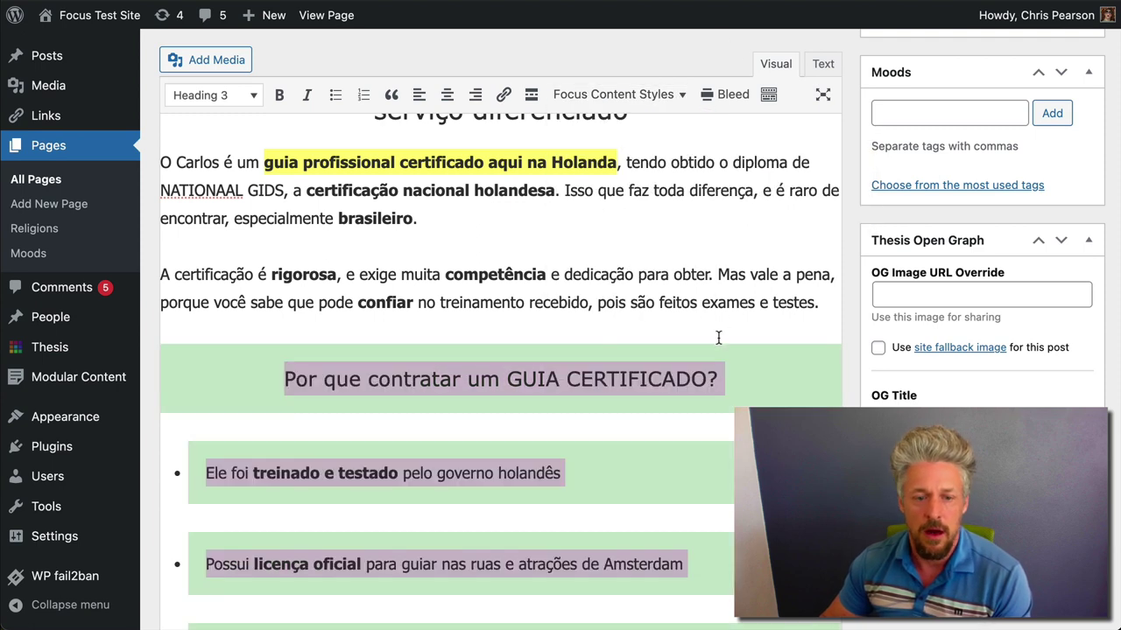
{"action": "scroll", "coordinate": [670, 324], "scroll_direction": "down", "scroll_amount": 7}
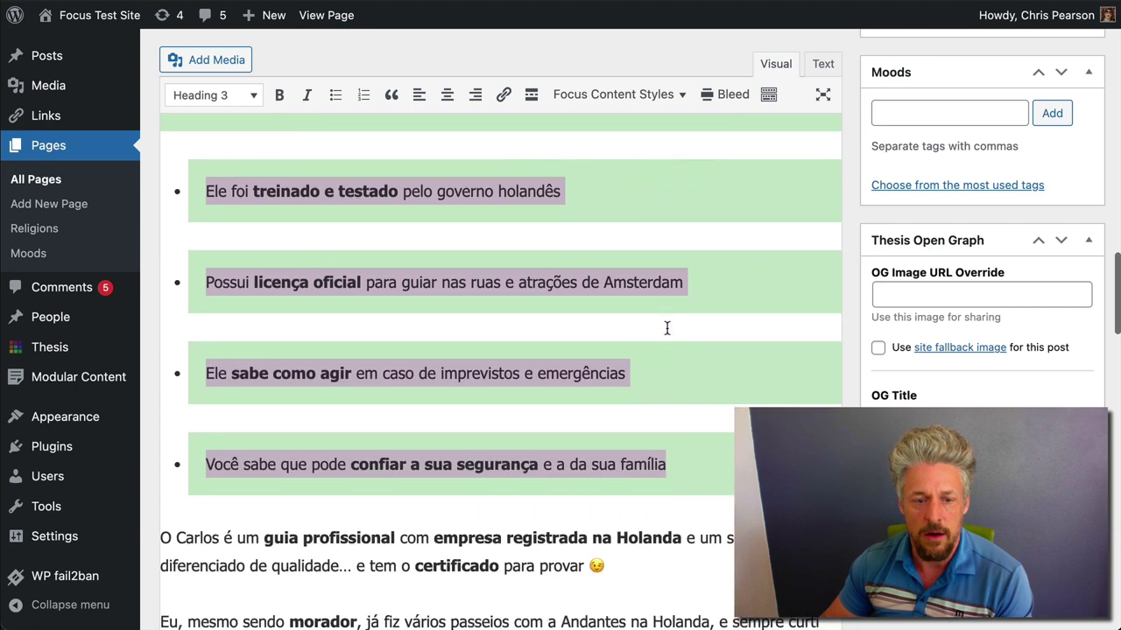
Step: Remove the Box callout style from the "Por que contratar um GUIA CERTIFICADO?" heading and its list items
{"action": "scroll", "coordinate": [666, 327], "scroll_direction": "up", "scroll_amount": 2}
{"action": "left_click", "coordinate": [679, 95]}
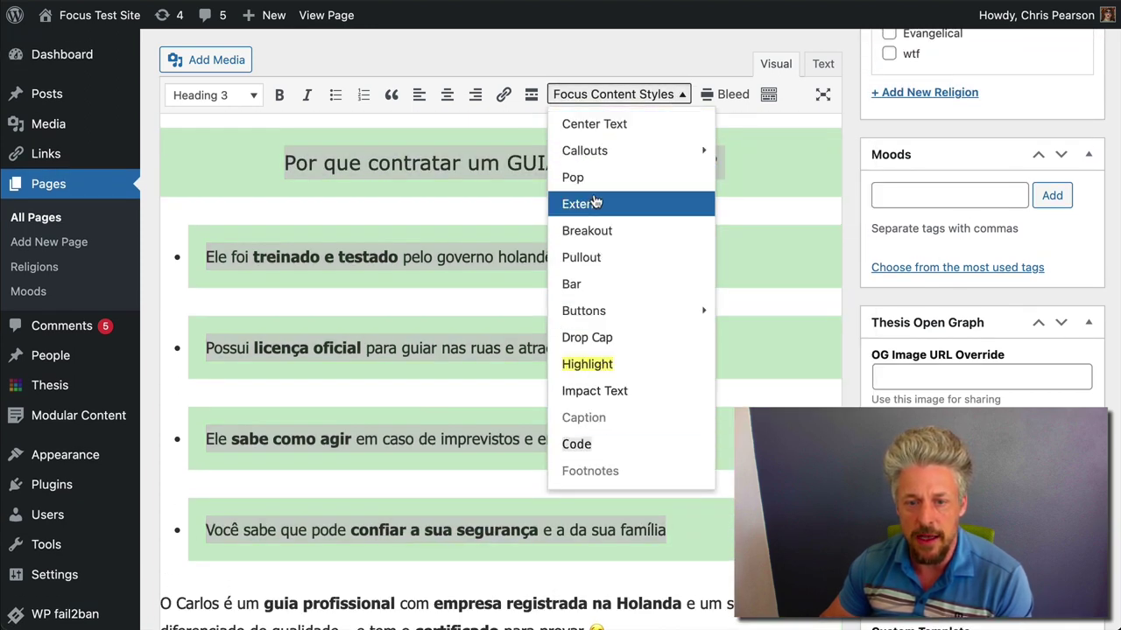
{"action": "mouse_move", "coordinate": [610, 152]}
{"action": "left_click", "coordinate": [742, 213]}
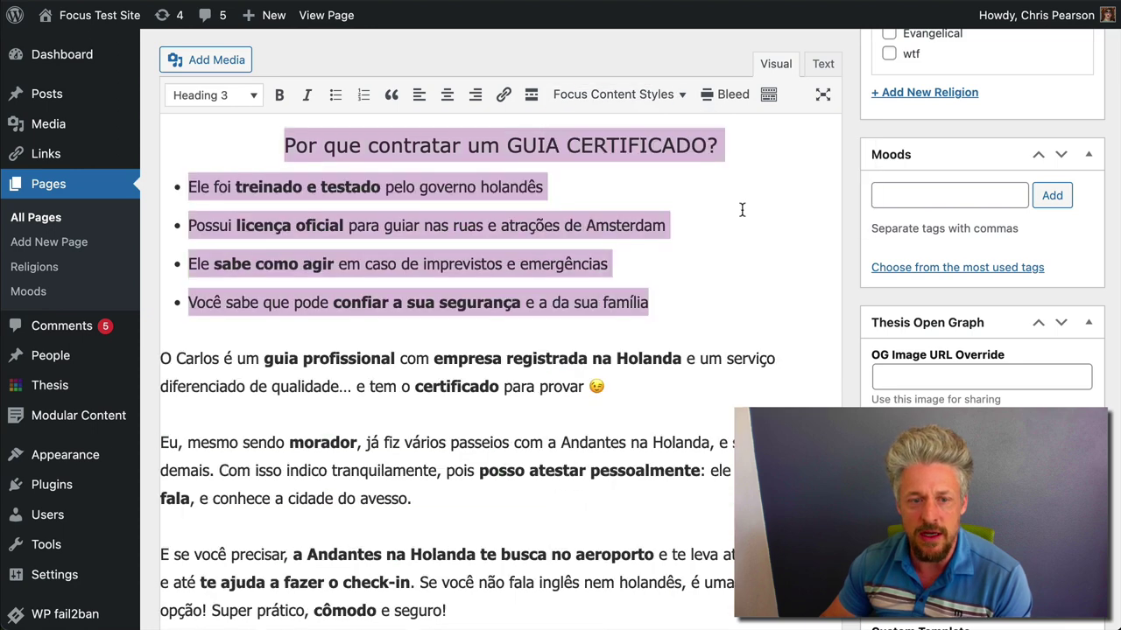
{"action": "left_click", "coordinate": [547, 359]}
Step: In the page's HTML, set off the "Por que contratar um GUIA CERTIFICADO?" heading and its list with blank lines before and after
{"action": "scroll", "coordinate": [542, 341], "scroll_direction": "up", "scroll_amount": 2}
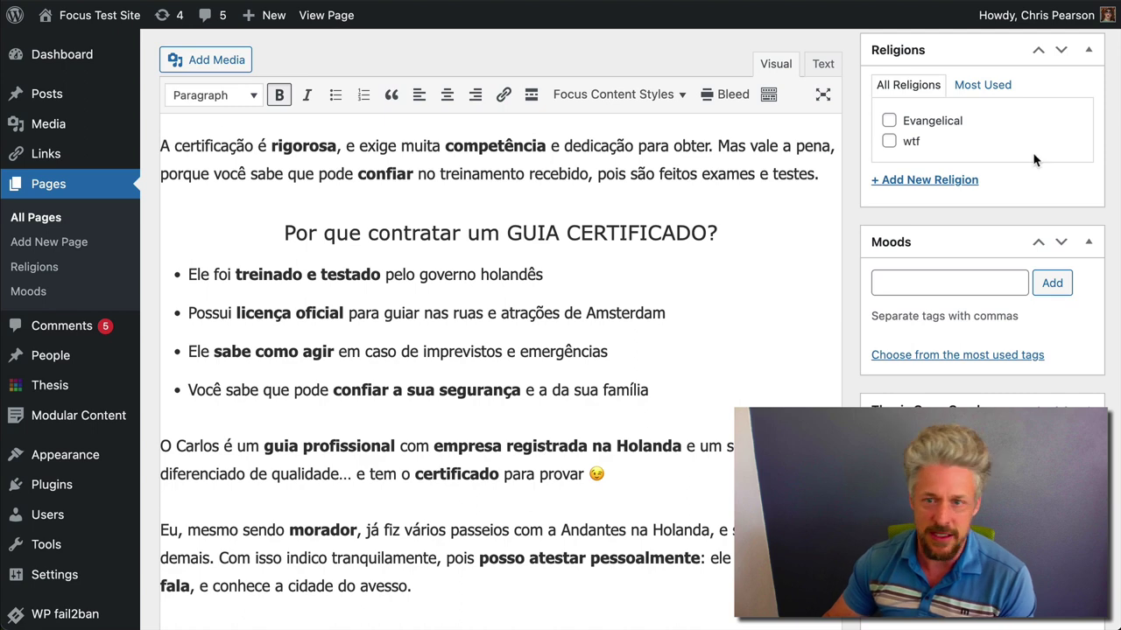
{"action": "left_click", "coordinate": [823, 64]}
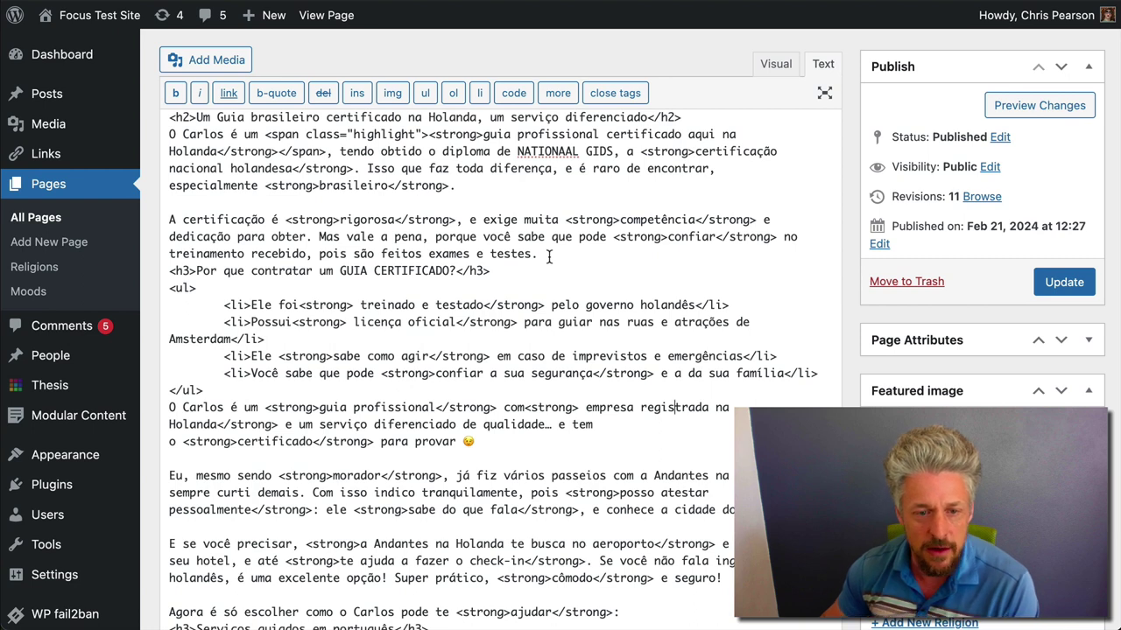
{"action": "scroll", "coordinate": [548, 254], "scroll_direction": "up", "scroll_amount": 2}
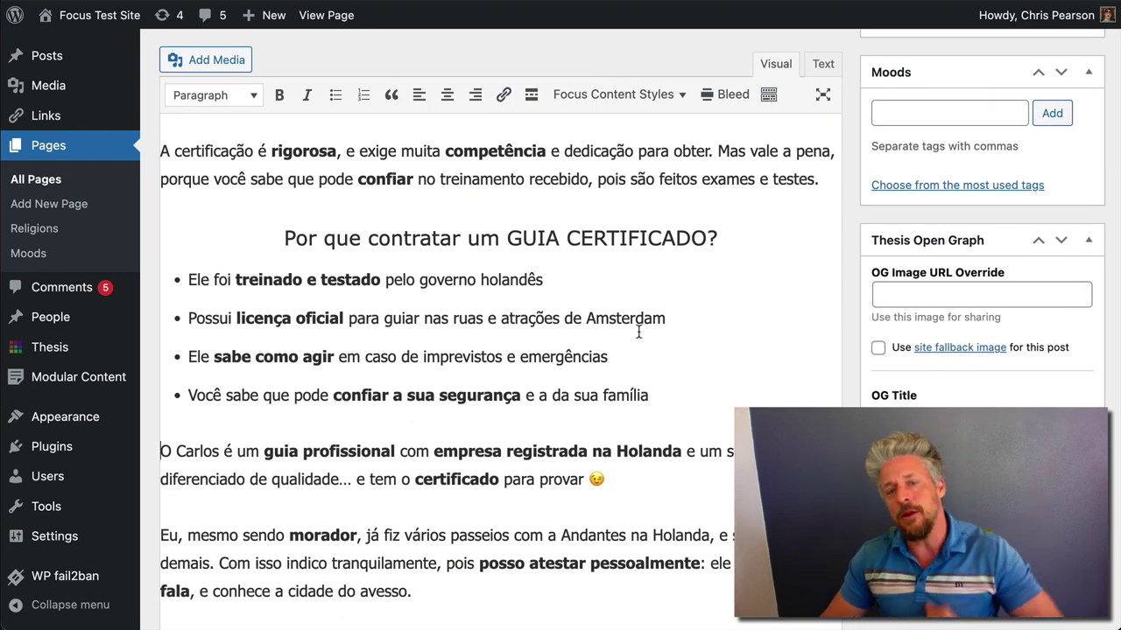
{"action": "left_click_drag", "start_coordinate": [659, 389], "coordinate": [195, 221]}
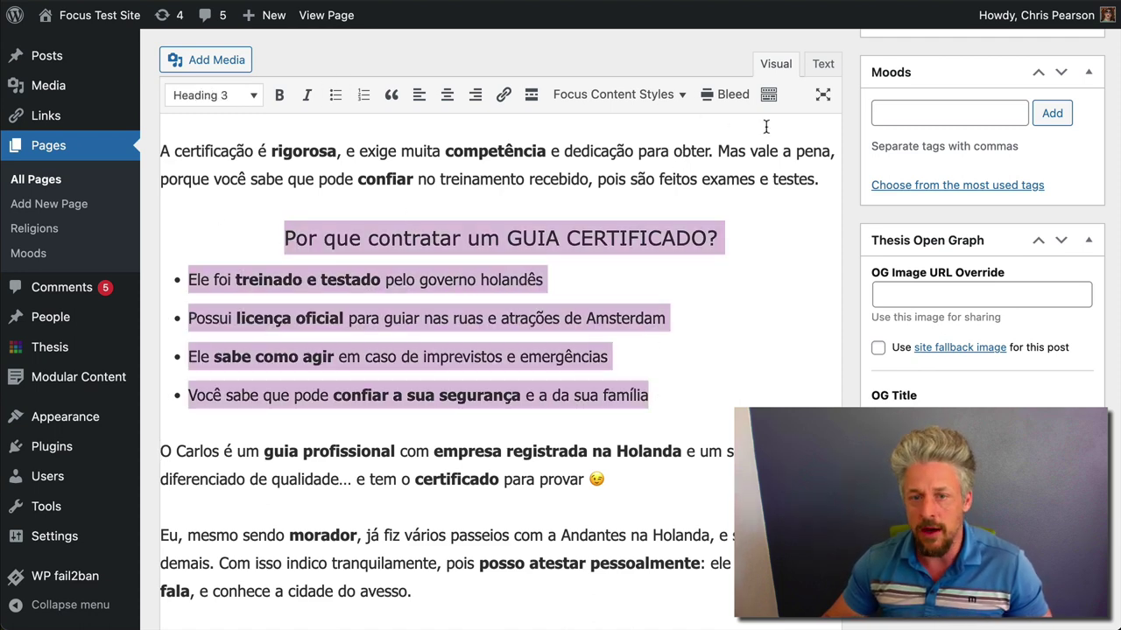
{"action": "left_click", "coordinate": [823, 63]}
{"action": "left_click", "coordinate": [178, 295]}
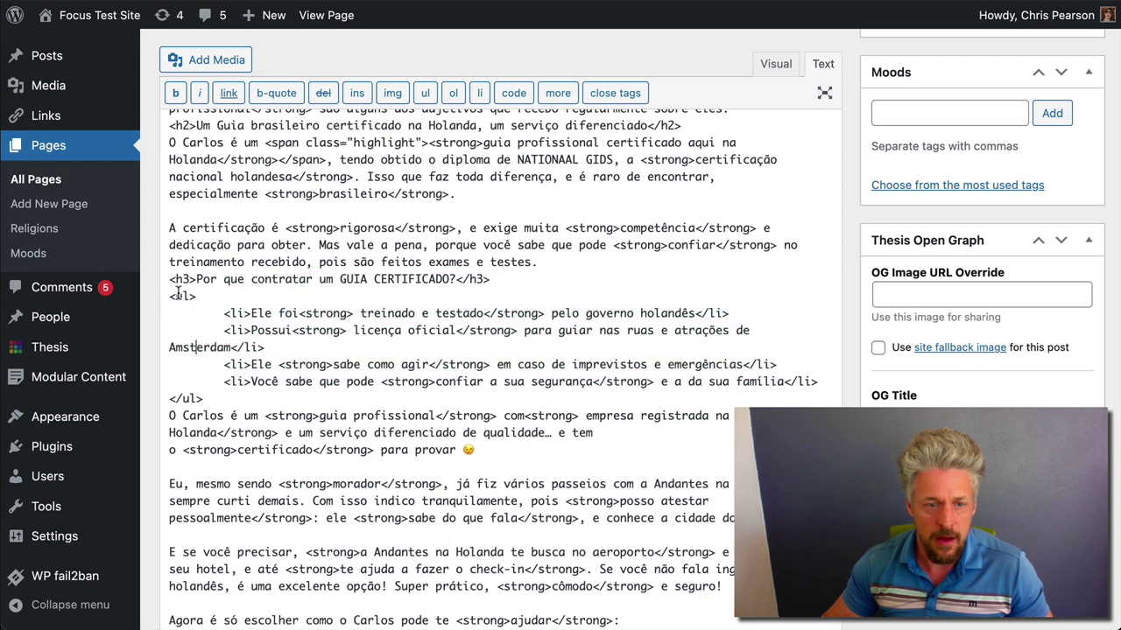
{"action": "key", "text": "Return"}
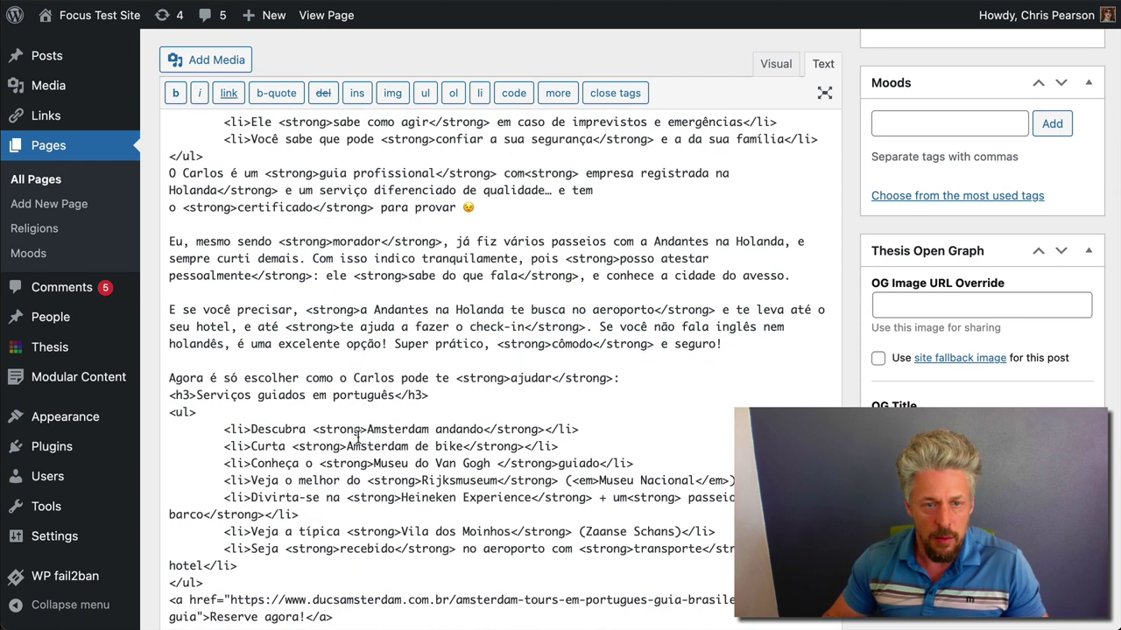
{"action": "scroll", "coordinate": [355, 438], "scroll_direction": "up", "scroll_amount": 5}
{"action": "left_click", "coordinate": [229, 445]}
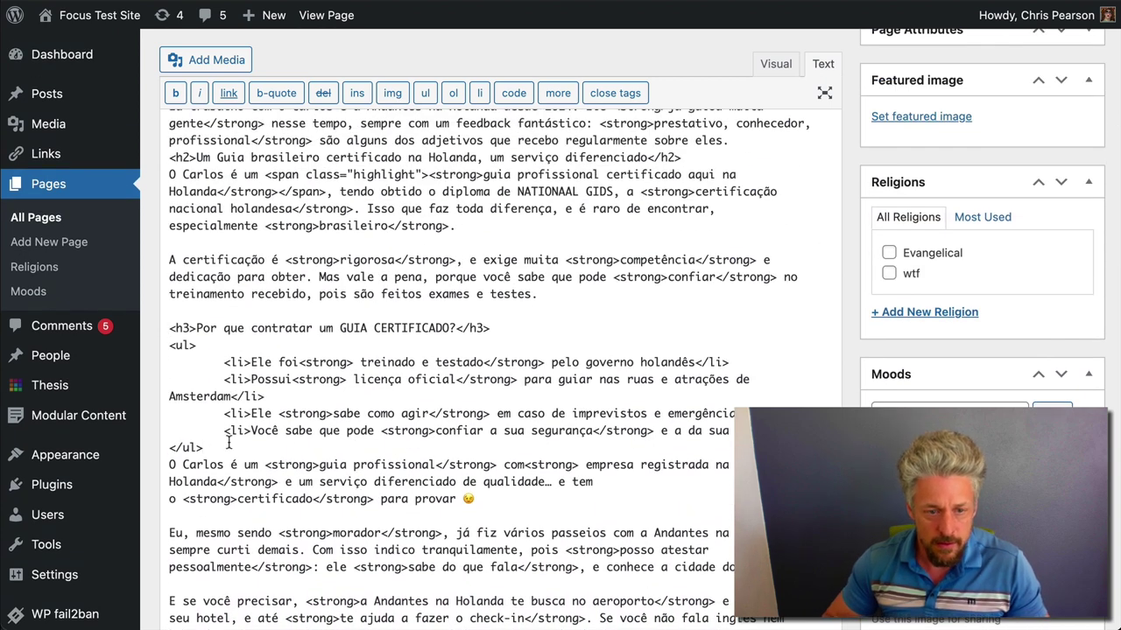
{"action": "key", "text": "Return"}
Step: Wrap the "GUIA CERTIFICADO" heading and list in a <div class="box"> with a closing </div>, and save the page
{"action": "left_click", "coordinate": [176, 312]}
{"action": "key", "text": "Return"}
{"action": "type", "text": "<di"}
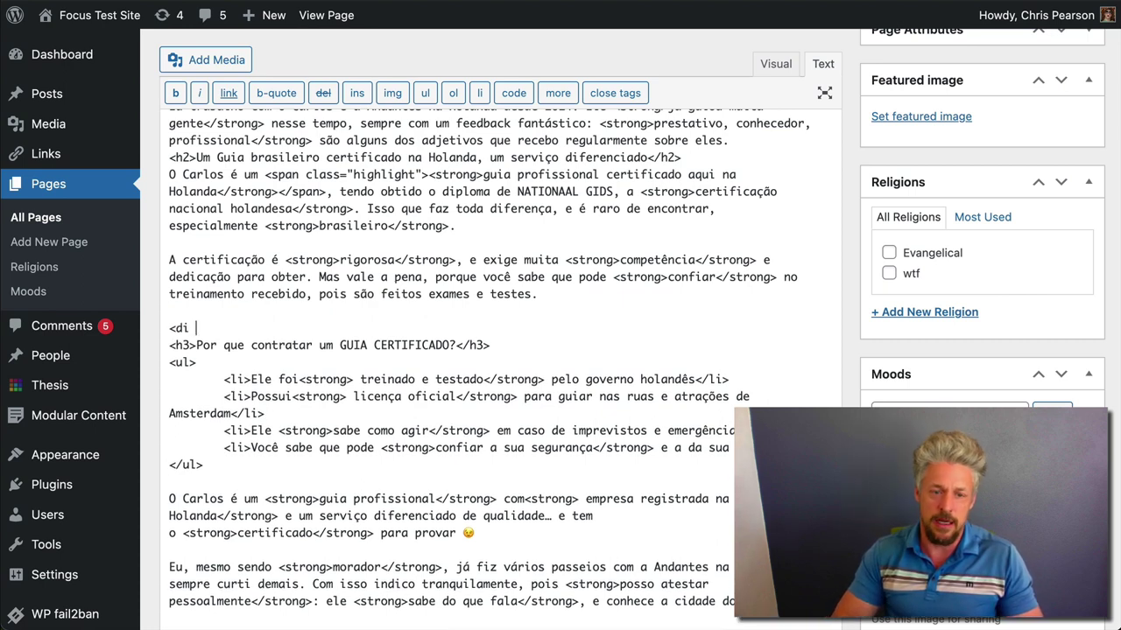
{"action": "type", "text": "v class=\""}
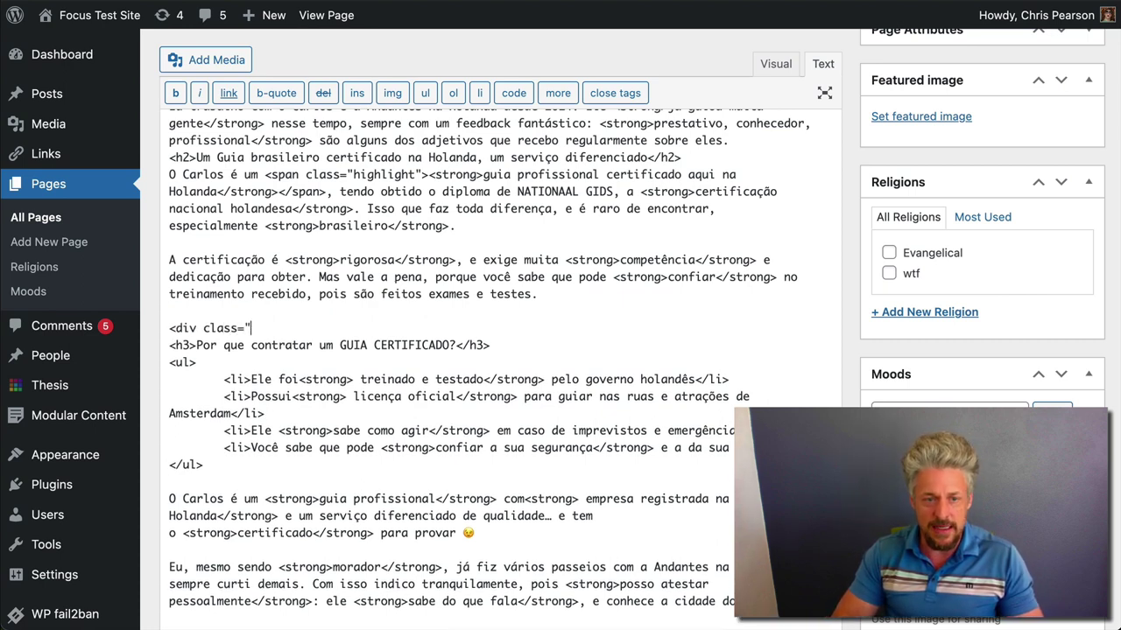
{"action": "type", "text": "box\">"}
{"action": "key", "text": "Return"}
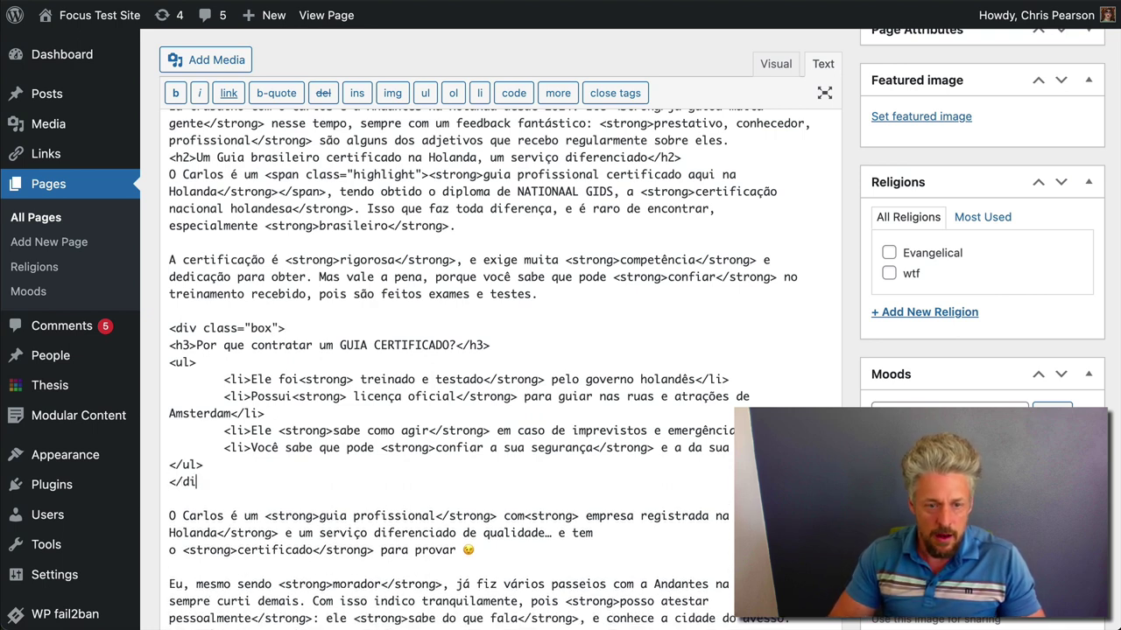
{"action": "key", "text": "ctrl+s"}
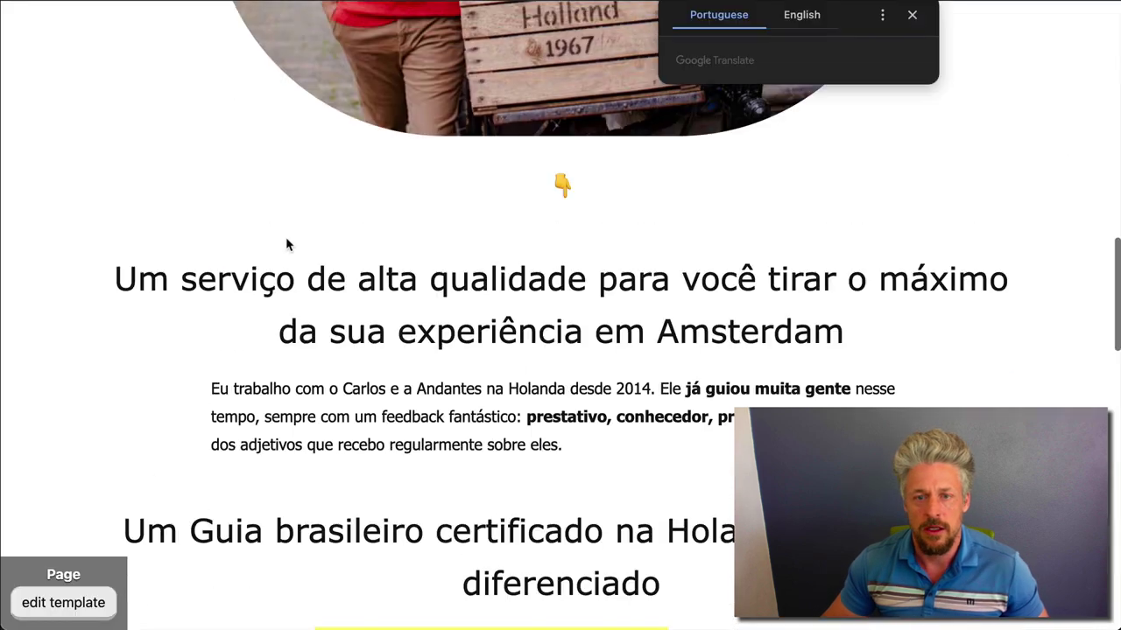
Step: Check the emoji, highlighted phrase and green box on the test page, and compare the box with the original page
{"action": "scroll", "coordinate": [551, 232], "scroll_direction": "up", "scroll_amount": 1}
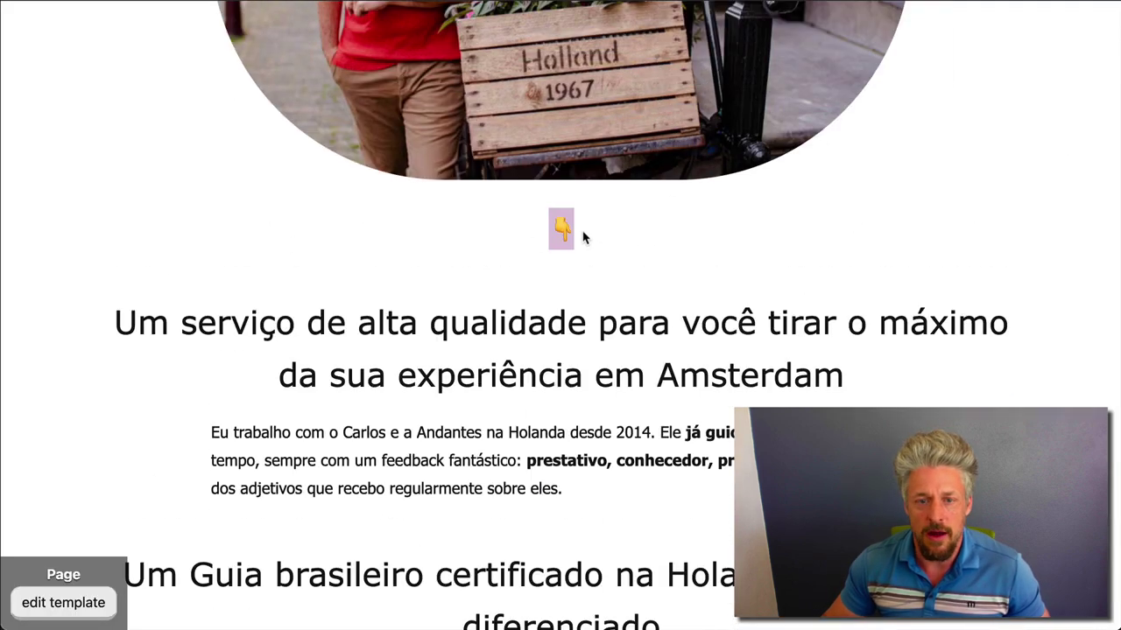
{"action": "scroll", "coordinate": [595, 372], "scroll_direction": "down", "scroll_amount": 5}
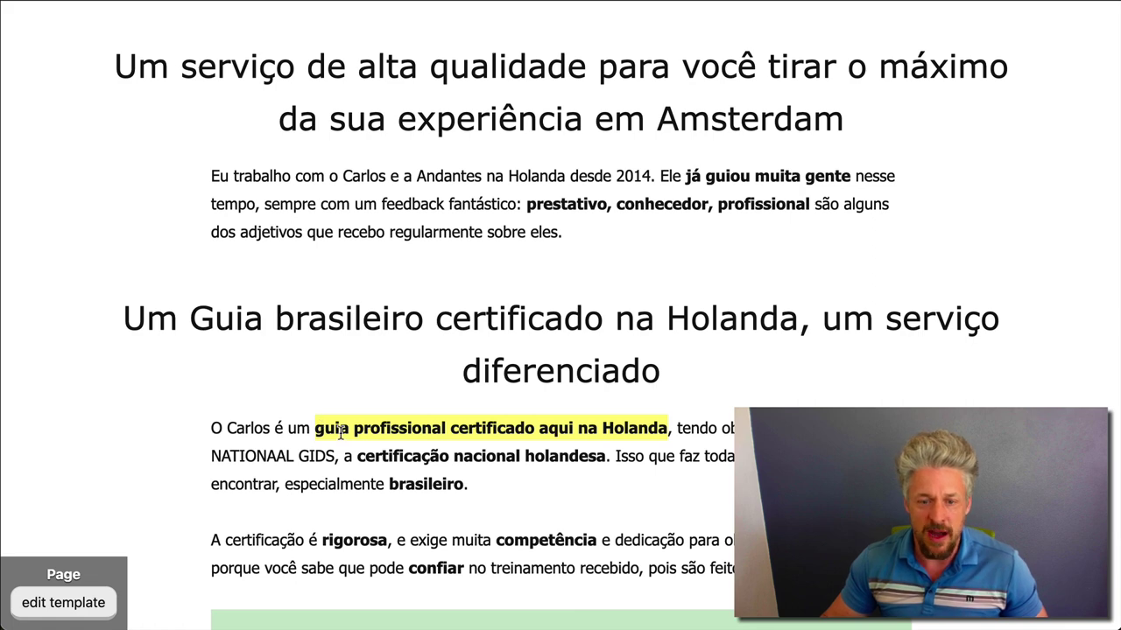
{"action": "scroll", "coordinate": [516, 447], "scroll_direction": "down", "scroll_amount": 5}
{"action": "scroll", "coordinate": [565, 153], "scroll_direction": "down", "scroll_amount": 2}
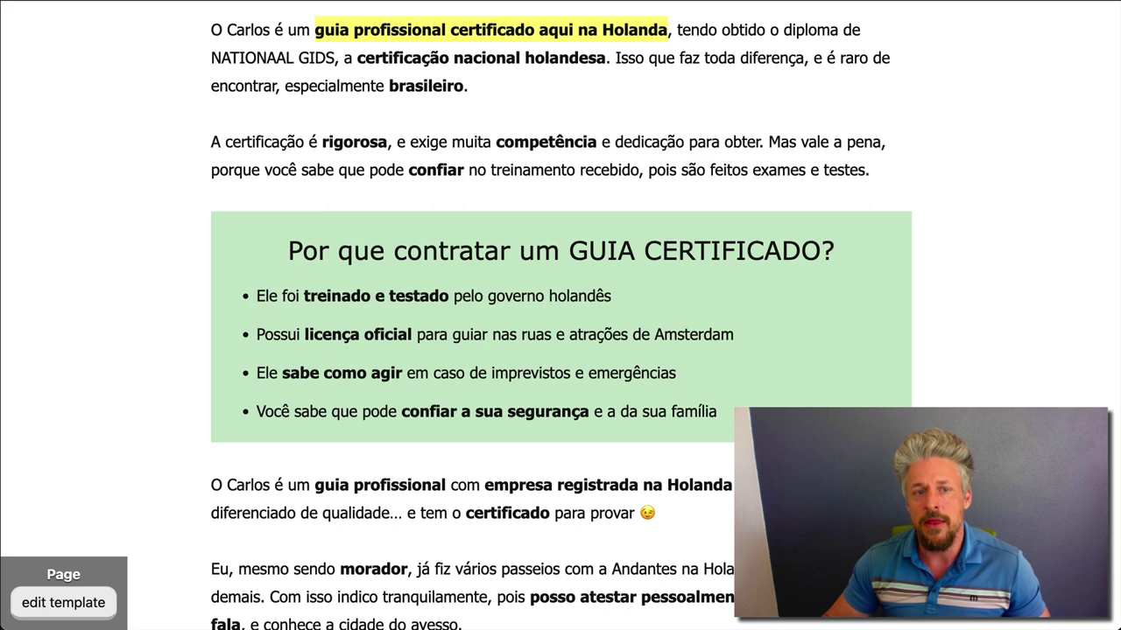
{"action": "scroll", "coordinate": [288, 183], "scroll_direction": "up", "scroll_amount": 2}
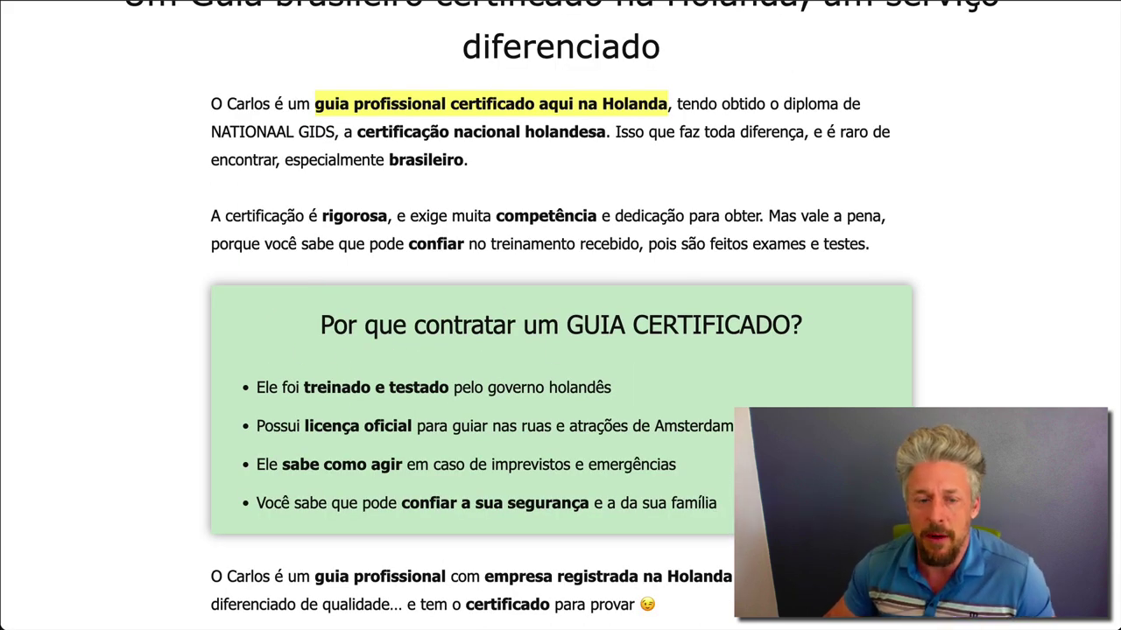
{"action": "scroll", "coordinate": [726, 169], "scroll_direction": "down", "scroll_amount": 2}
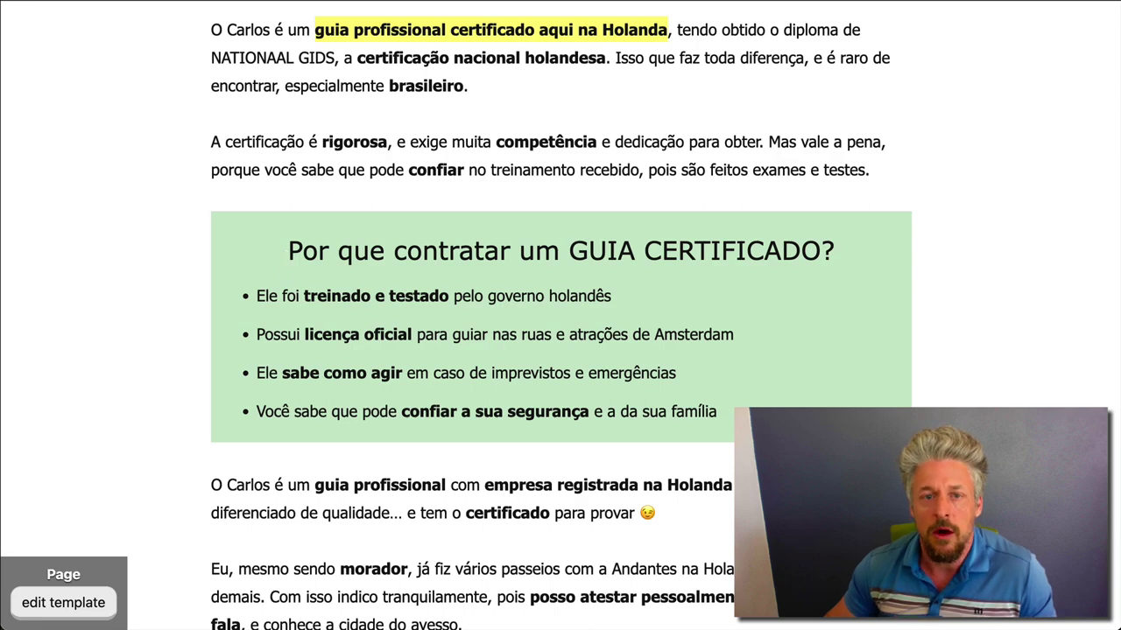
Step: Add the pop class to the box div so it reads class="box pop", update the page and view it
{"action": "key", "text": "ctrl+Tab"}
{"action": "scroll", "coordinate": [464, 606], "scroll_direction": "down", "scroll_amount": 10}
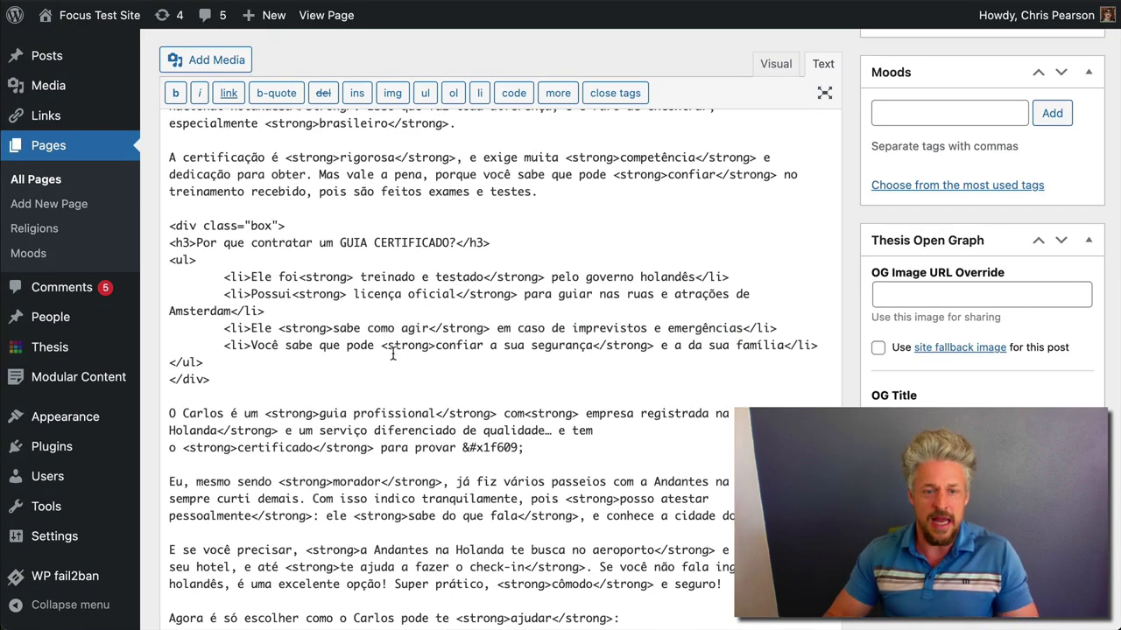
{"action": "left_click", "coordinate": [271, 225]}
{"action": "type", "text": "pop"}
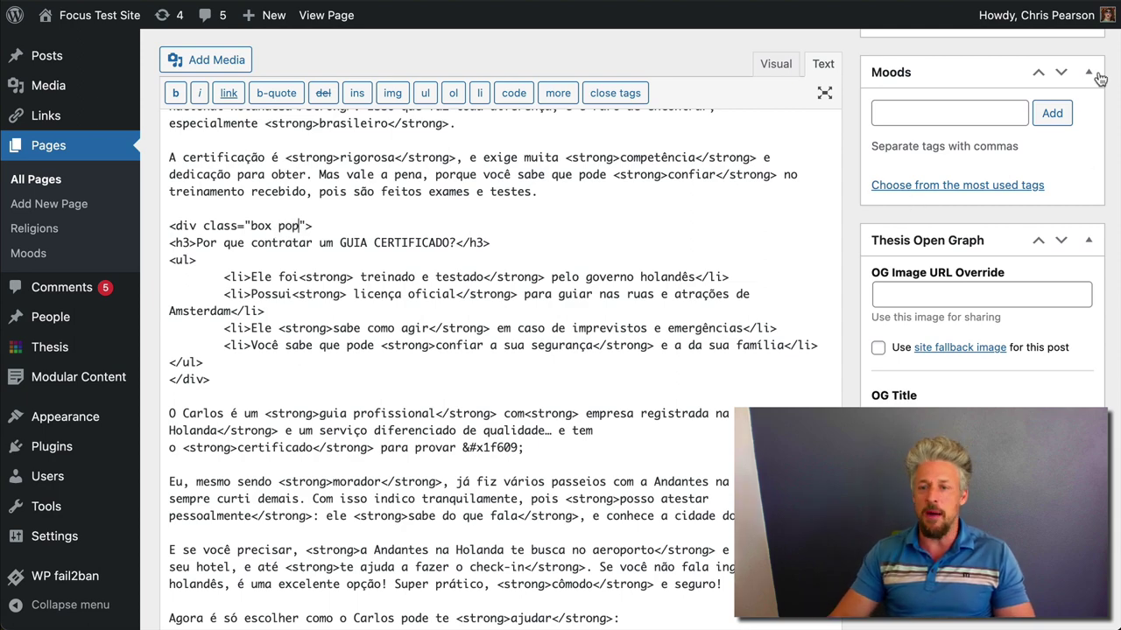
{"action": "scroll", "coordinate": [1099, 79], "scroll_direction": "up", "scroll_amount": 10}
{"action": "left_click", "coordinate": [1063, 180]}
{"action": "key", "text": "ctrl+Tab"}
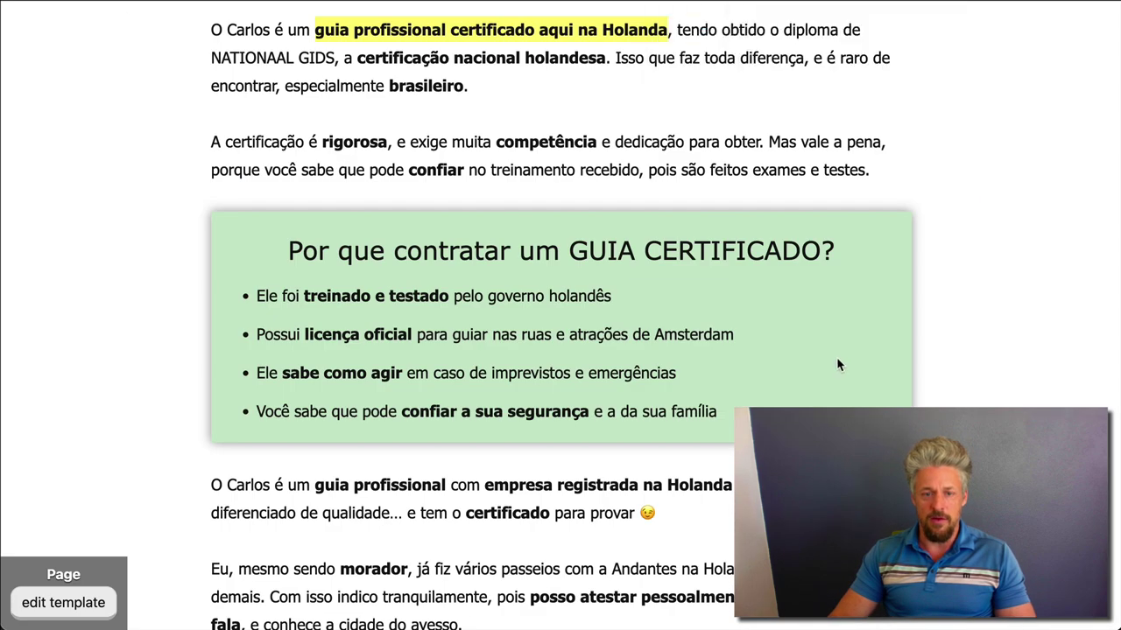
Step: In the page's visual editor, apply the Alert callout style to the "E se você precisar" paragraph, matching the original page
{"action": "scroll", "coordinate": [838, 365], "scroll_direction": "up", "scroll_amount": 2}
{"action": "scroll", "coordinate": [838, 365], "scroll_direction": "down", "scroll_amount": 6}
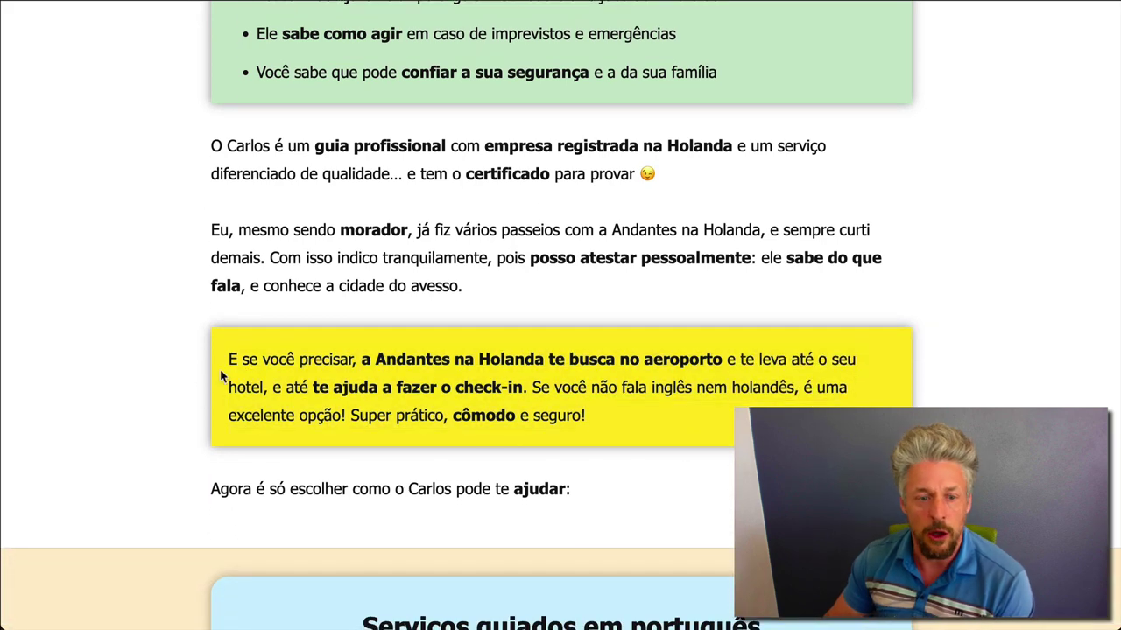
{"action": "key", "text": "ctrl+shift+Tab"}
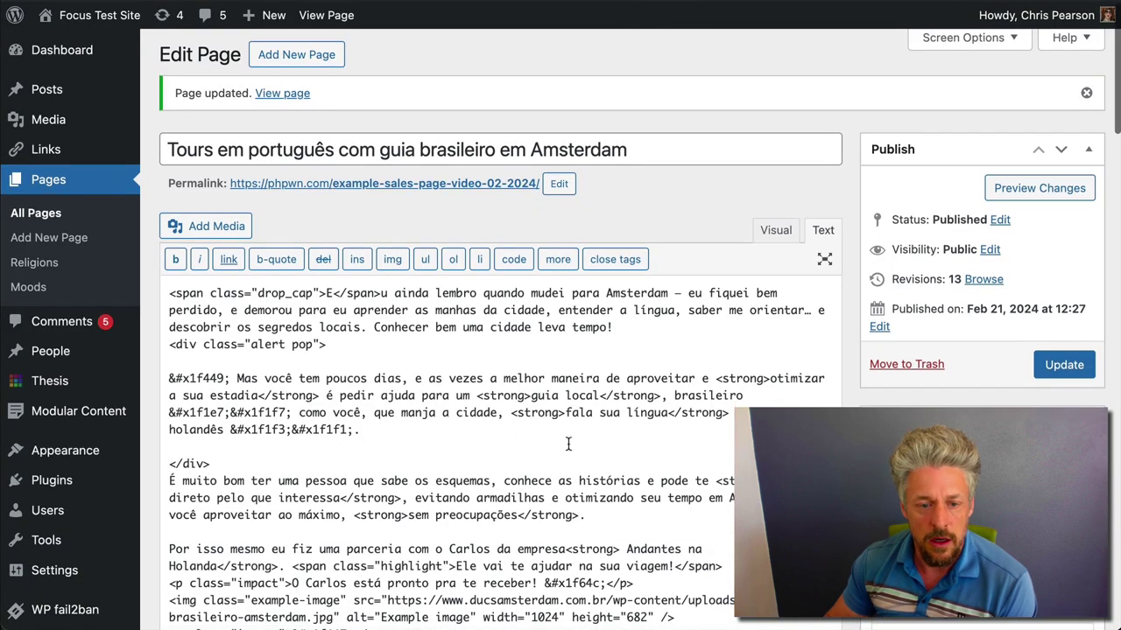
{"action": "left_click", "coordinate": [774, 230]}
{"action": "scroll", "coordinate": [669, 435], "scroll_direction": "down", "scroll_amount": 15}
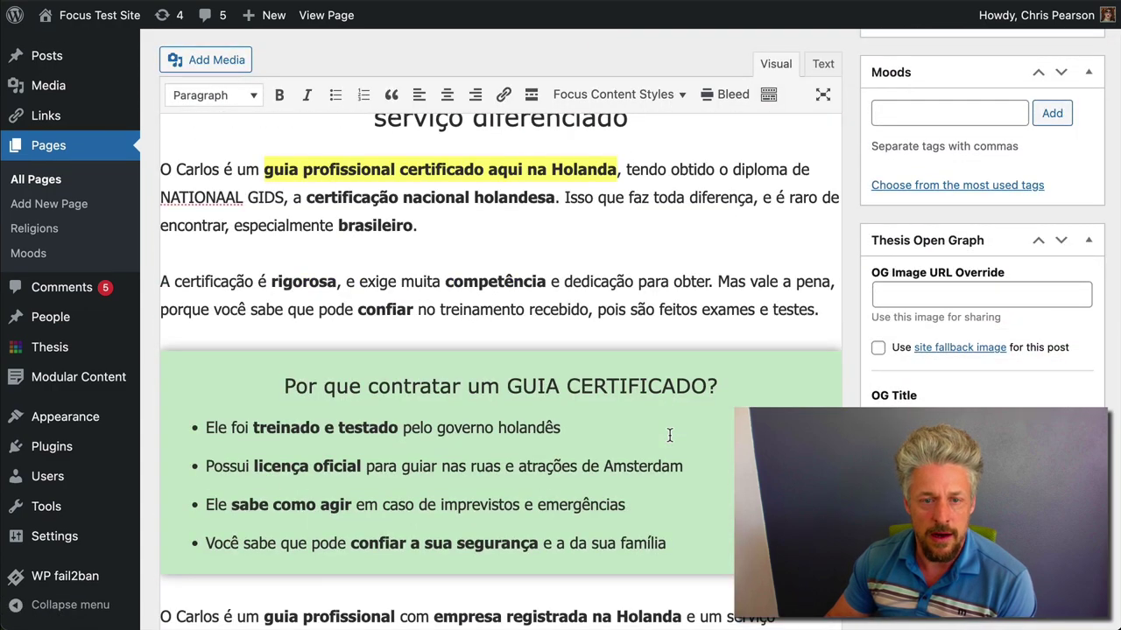
{"action": "scroll", "coordinate": [669, 435], "scroll_direction": "down", "scroll_amount": 4}
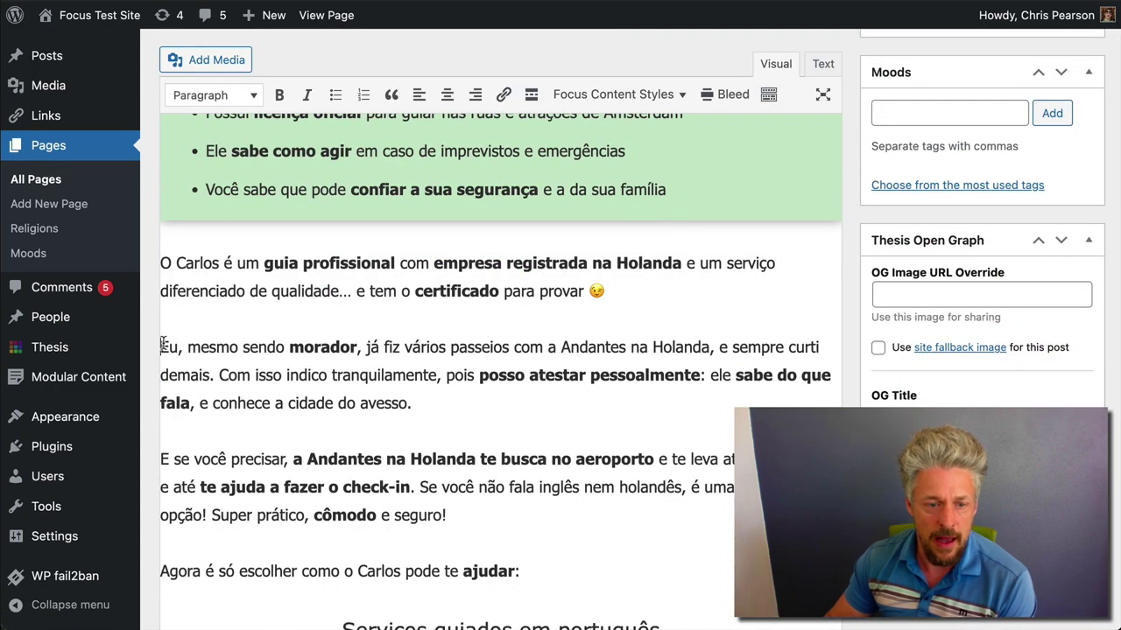
{"action": "scroll", "coordinate": [287, 455], "scroll_direction": "down", "scroll_amount": 1}
{"action": "left_click_drag", "start_coordinate": [161, 368], "coordinate": [460, 432]}
{"action": "left_click", "coordinate": [632, 93]}
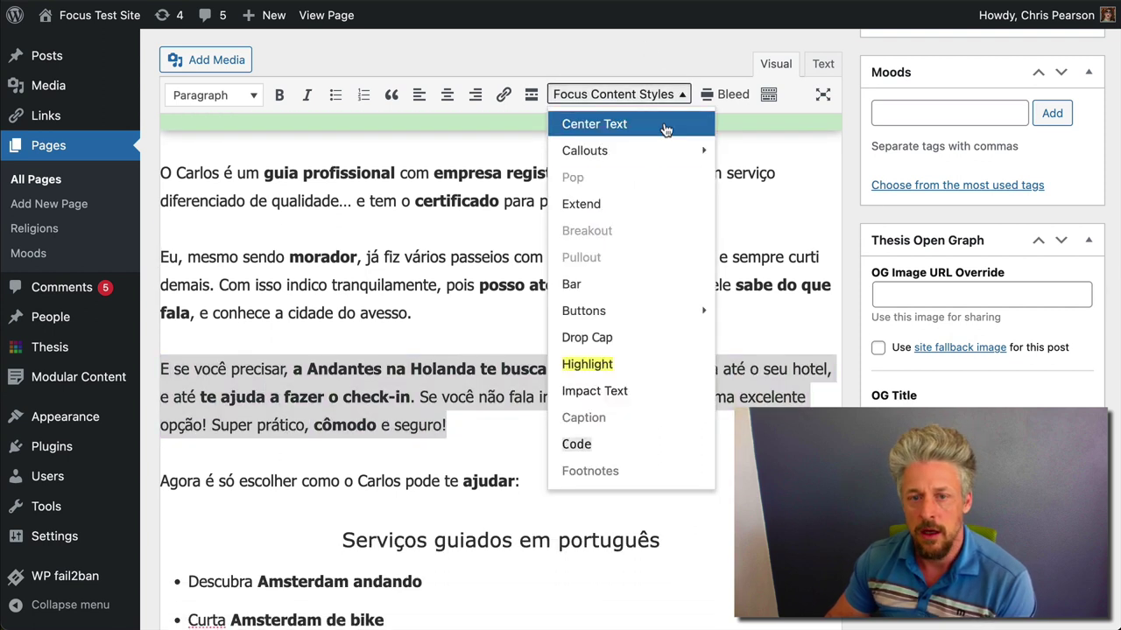
{"action": "mouse_move", "coordinate": [652, 155]}
{"action": "left_click", "coordinate": [761, 159]}
{"action": "left_click", "coordinate": [598, 501]}
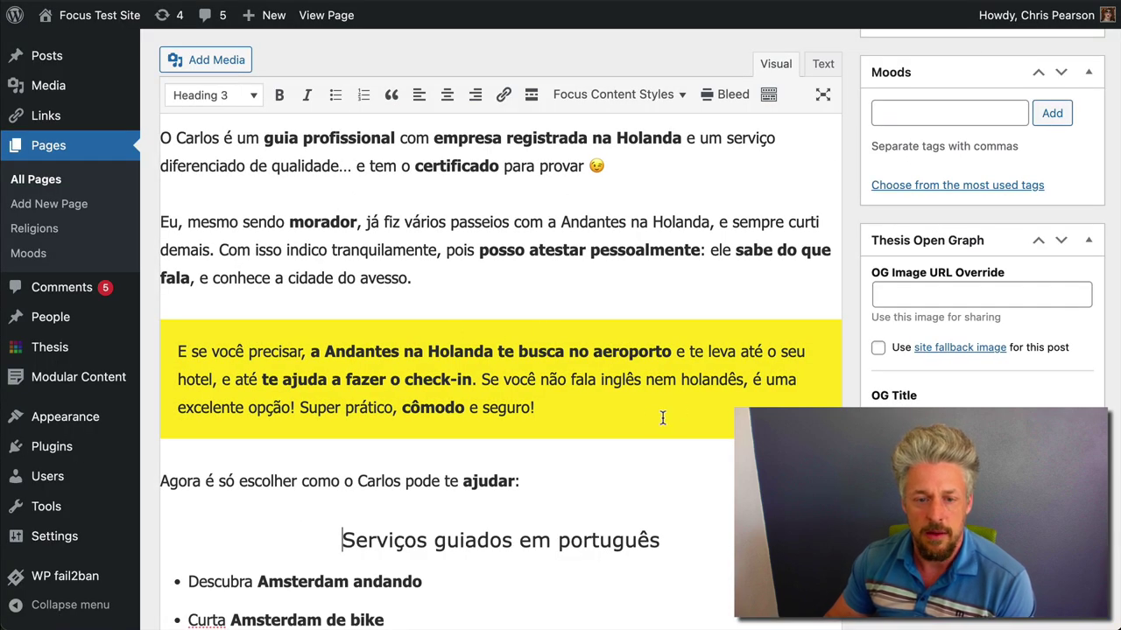
Step: Apply the Pop content style to the yellow "E se você precisar" callout
{"action": "left_click_drag", "start_coordinate": [535, 408], "coordinate": [179, 349]}
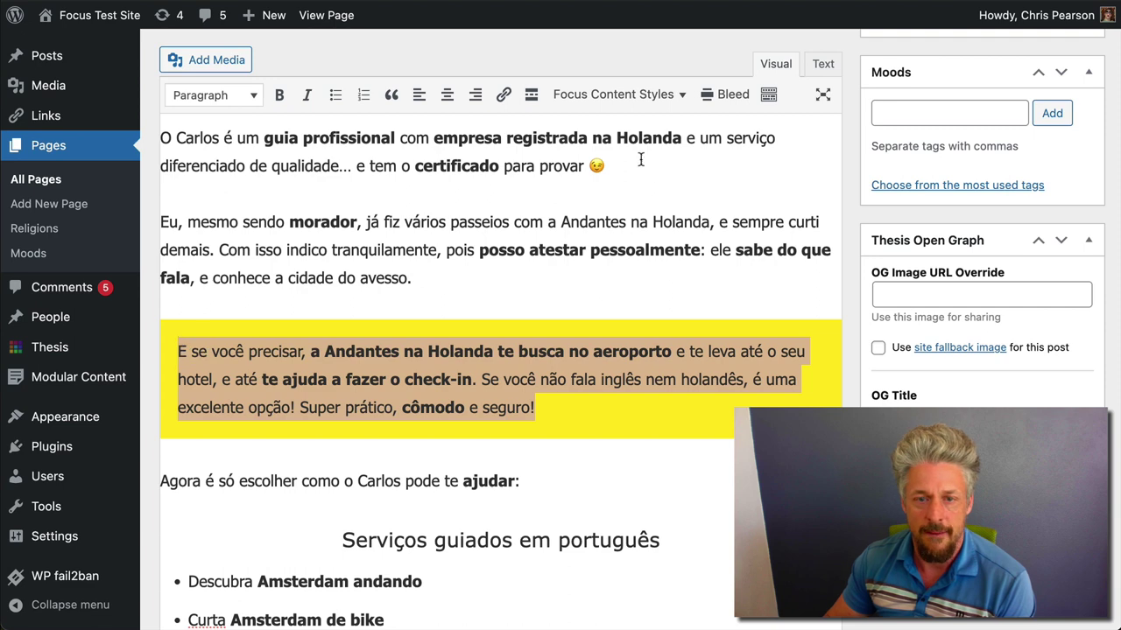
{"action": "left_click", "coordinate": [655, 94]}
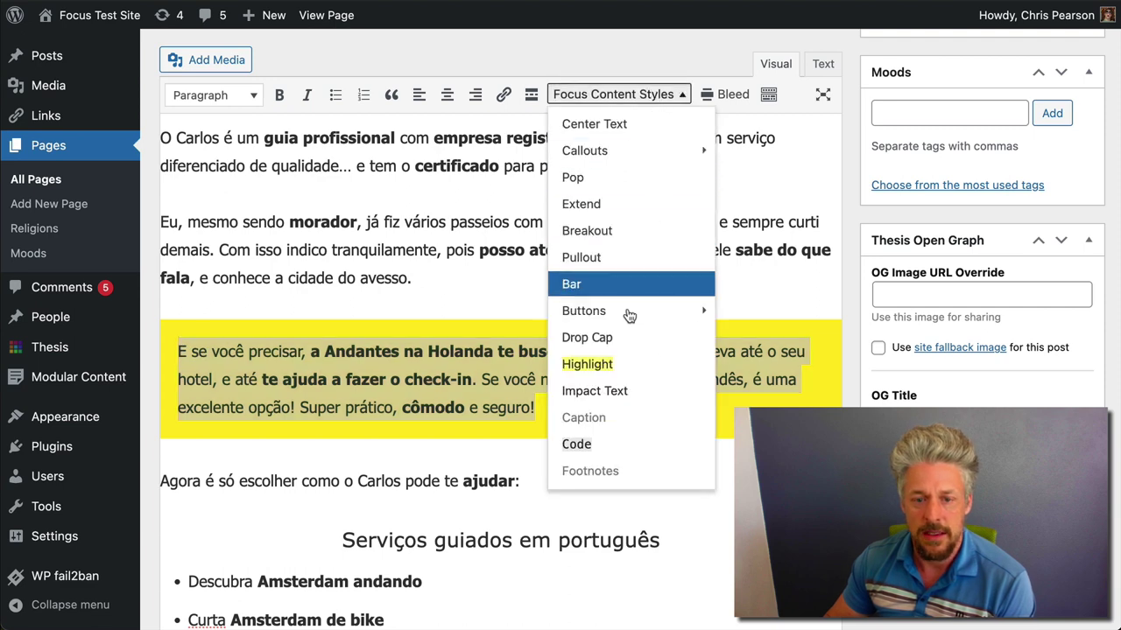
{"action": "left_click", "coordinate": [580, 178]}
{"action": "left_click", "coordinate": [631, 415]}
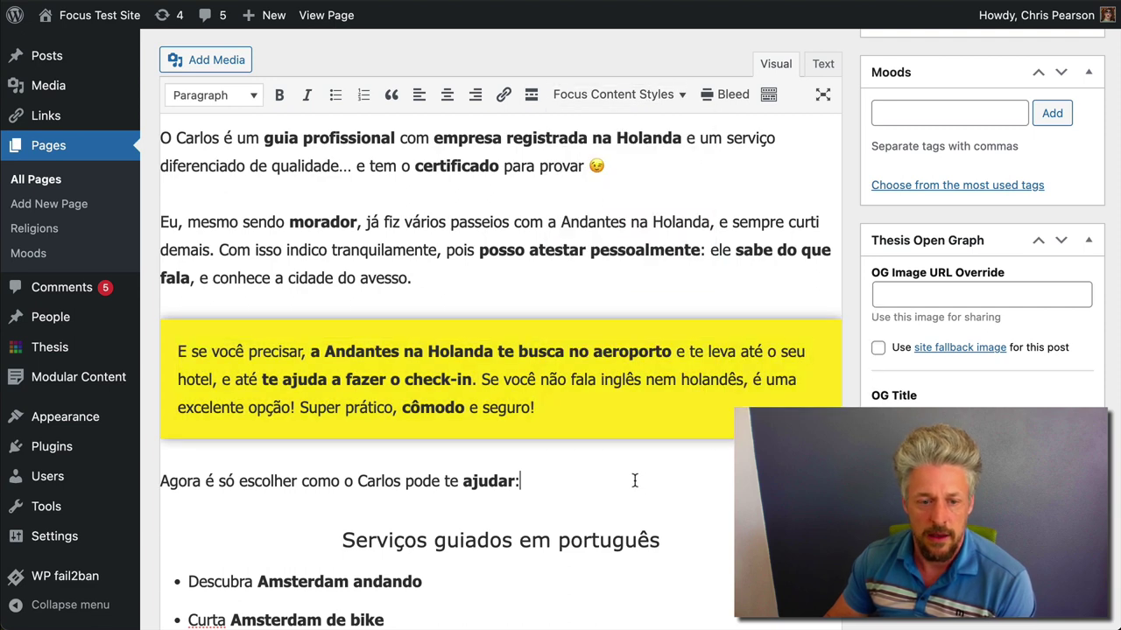
Step: Examine the "Serviços guiados em português" section on the original page and compare it with the unstyled content in the editor
{"action": "scroll", "coordinate": [635, 480], "scroll_direction": "down", "scroll_amount": 3}
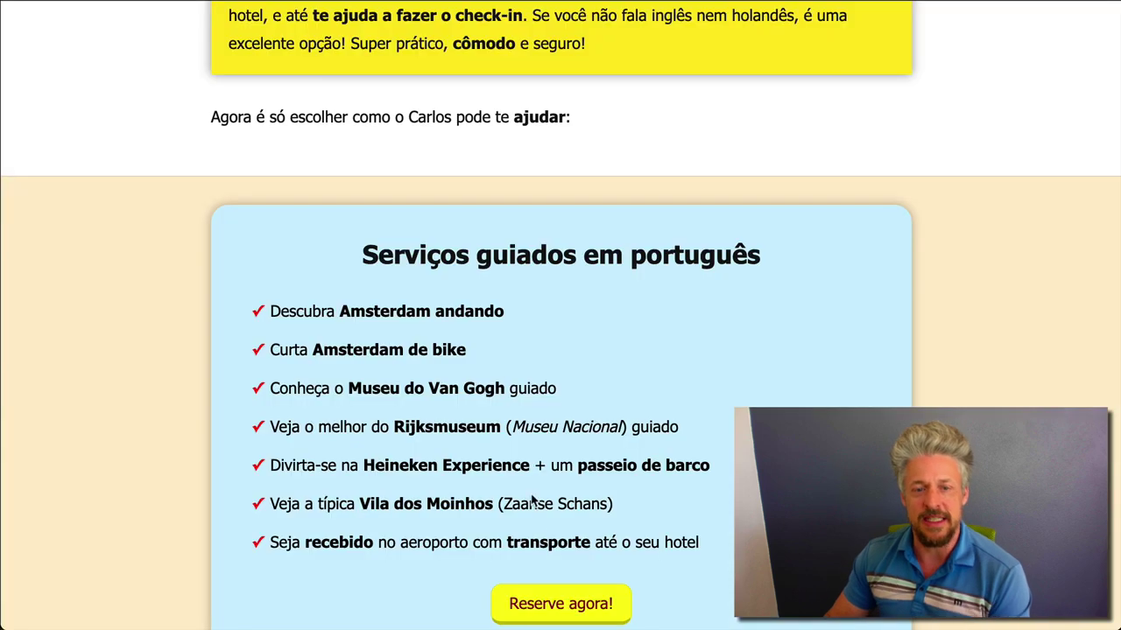
{"action": "scroll", "coordinate": [532, 501], "scroll_direction": "down", "scroll_amount": 2}
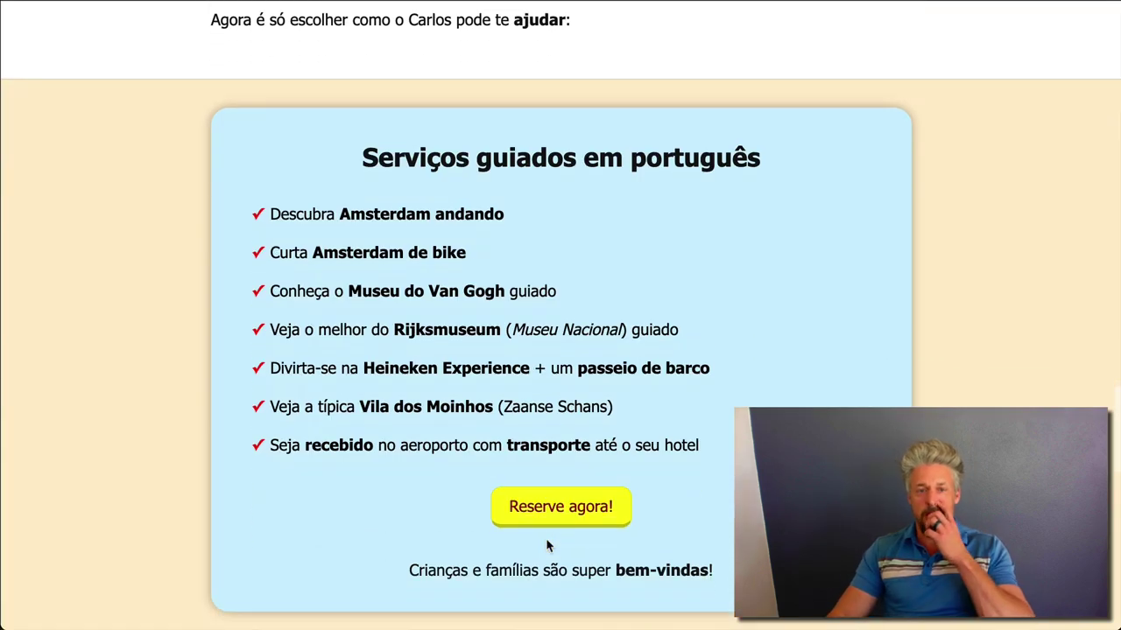
{"action": "scroll", "coordinate": [549, 544], "scroll_direction": "down", "scroll_amount": 2}
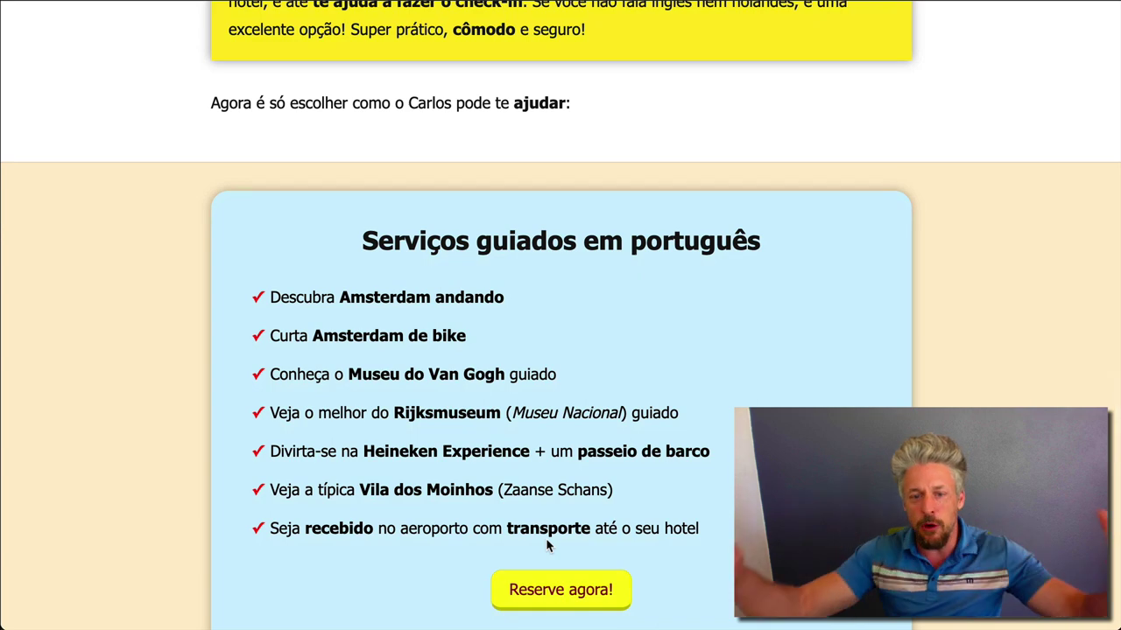
{"action": "scroll", "coordinate": [491, 409], "scroll_direction": "down", "scroll_amount": 3}
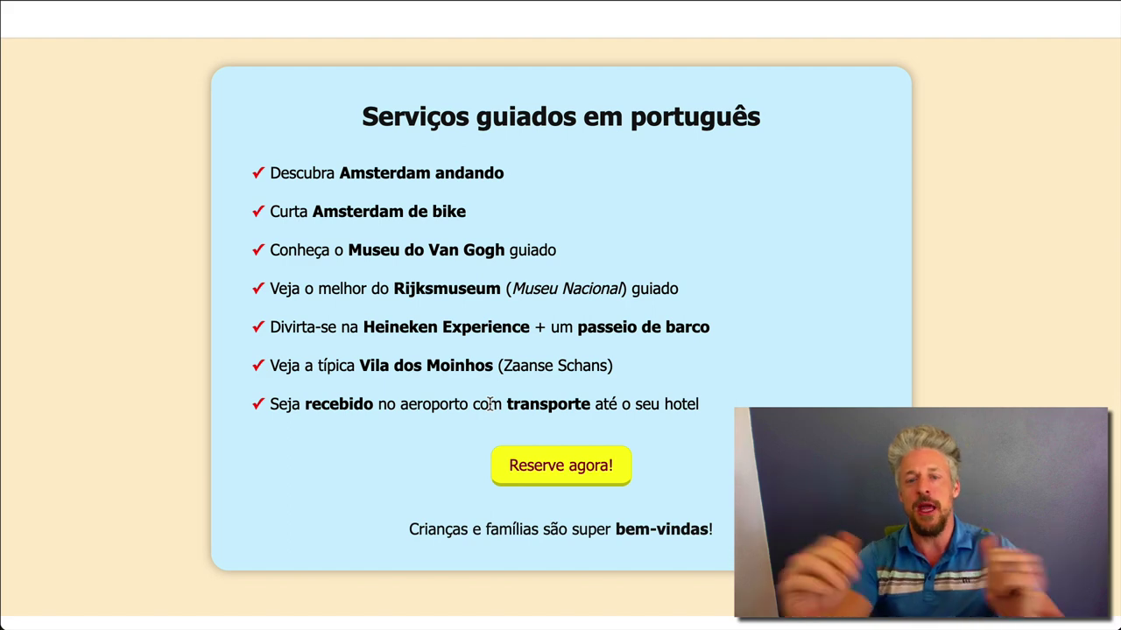
{"action": "scroll", "coordinate": [491, 404], "scroll_direction": "up", "scroll_amount": 1}
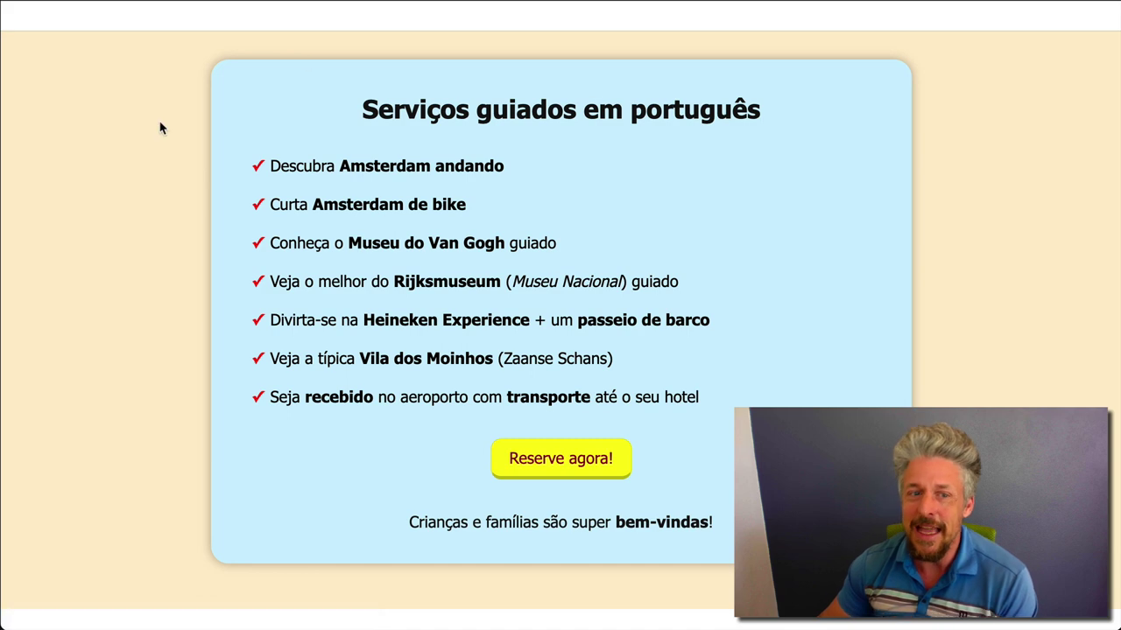
{"action": "scroll", "coordinate": [1003, 264], "scroll_direction": "up", "scroll_amount": 1}
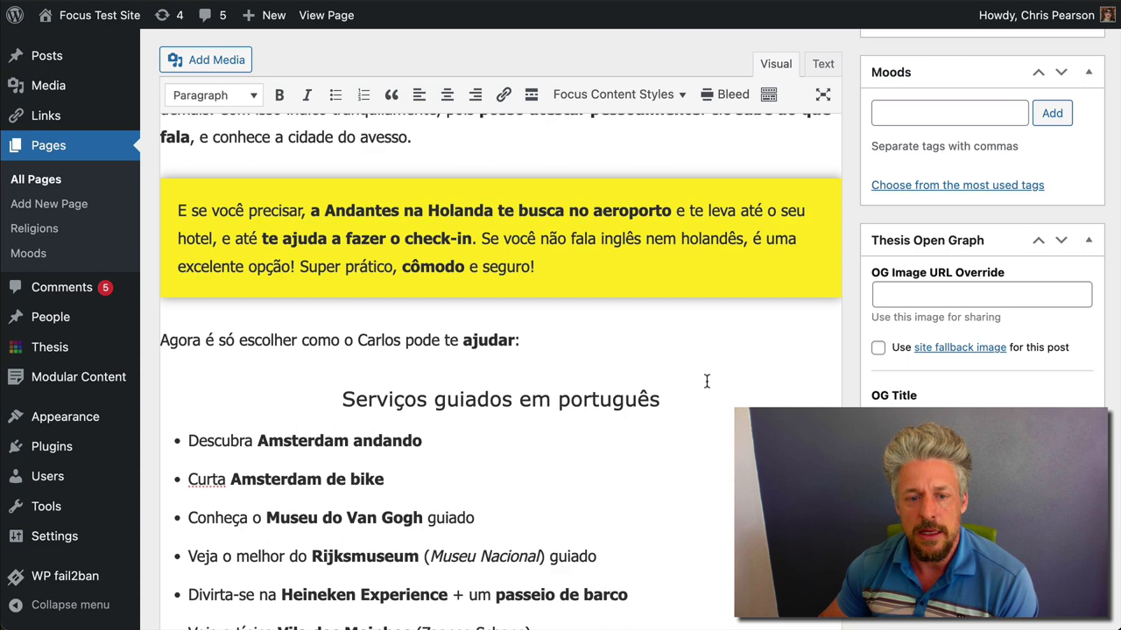
{"action": "scroll", "coordinate": [708, 384], "scroll_direction": "down", "scroll_amount": 5}
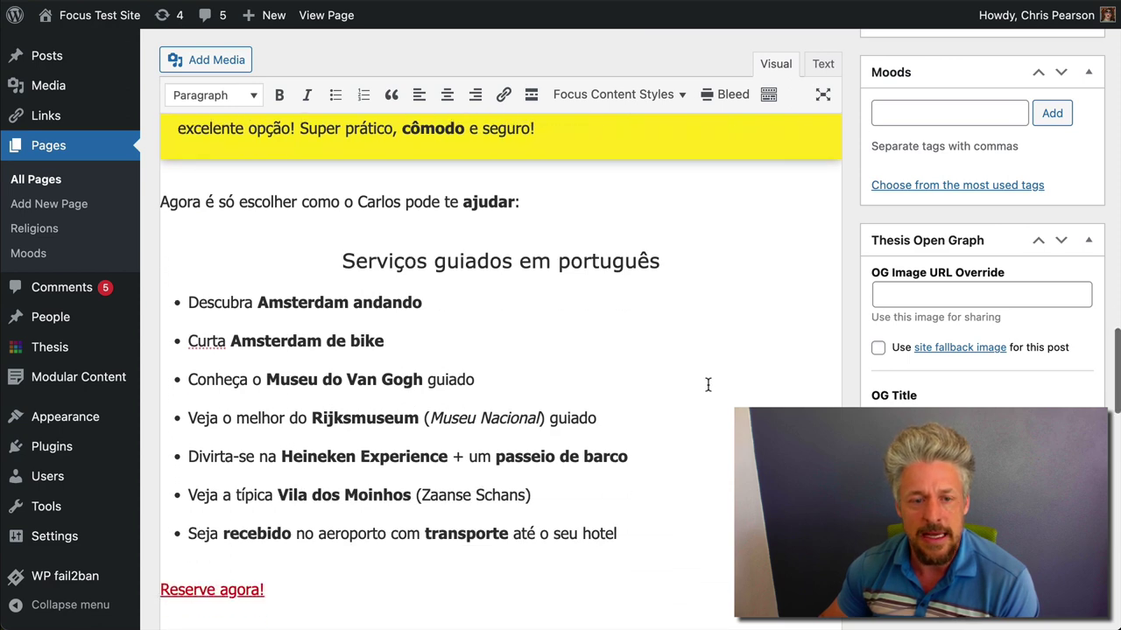
{"action": "scroll", "coordinate": [708, 383], "scroll_direction": "down", "scroll_amount": 1}
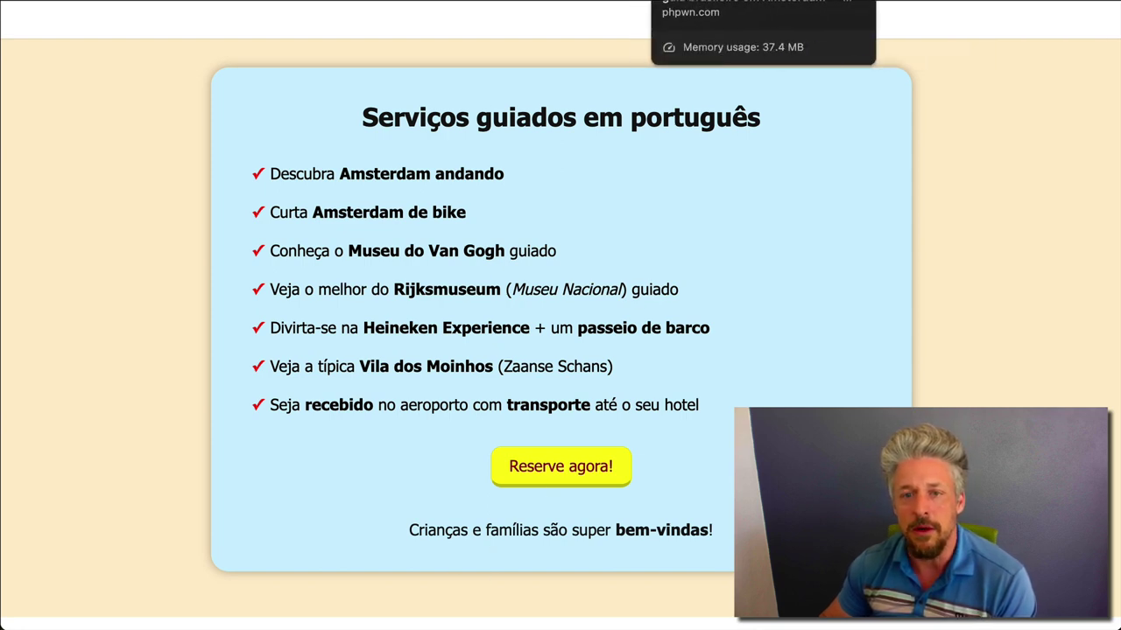
{"action": "left_click", "coordinate": [771, 5]}
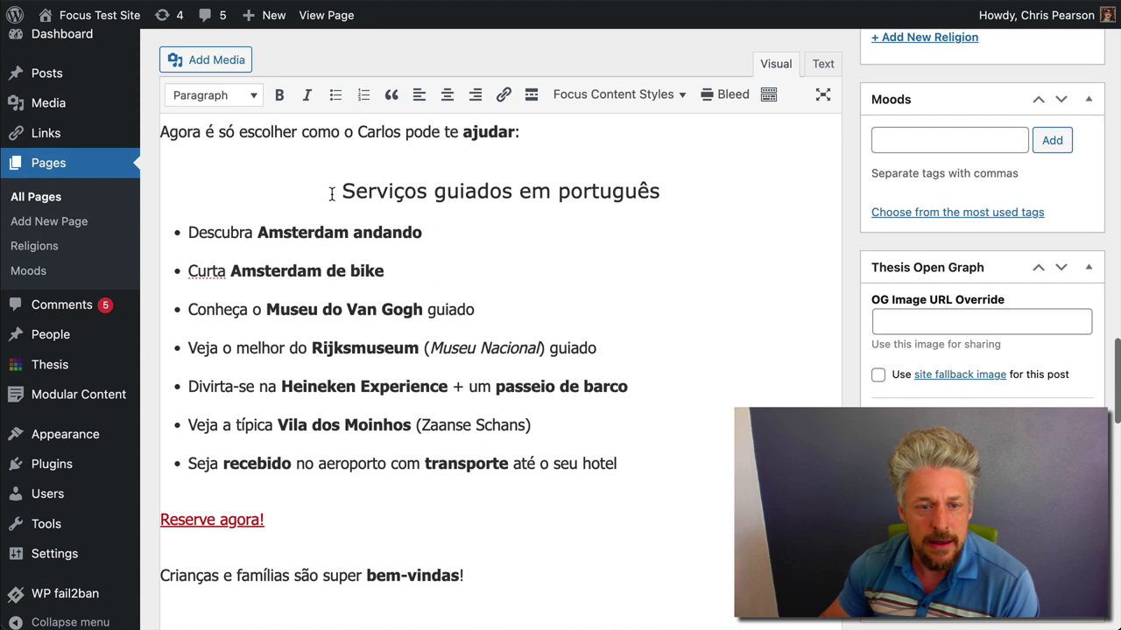
Step: Wrap everything from the "Serviços guiados em português" heading through the "Crianças e famílias" line in a Focus Bleed with the color Orange
{"action": "left_click_drag", "start_coordinate": [333, 191], "coordinate": [499, 582]}
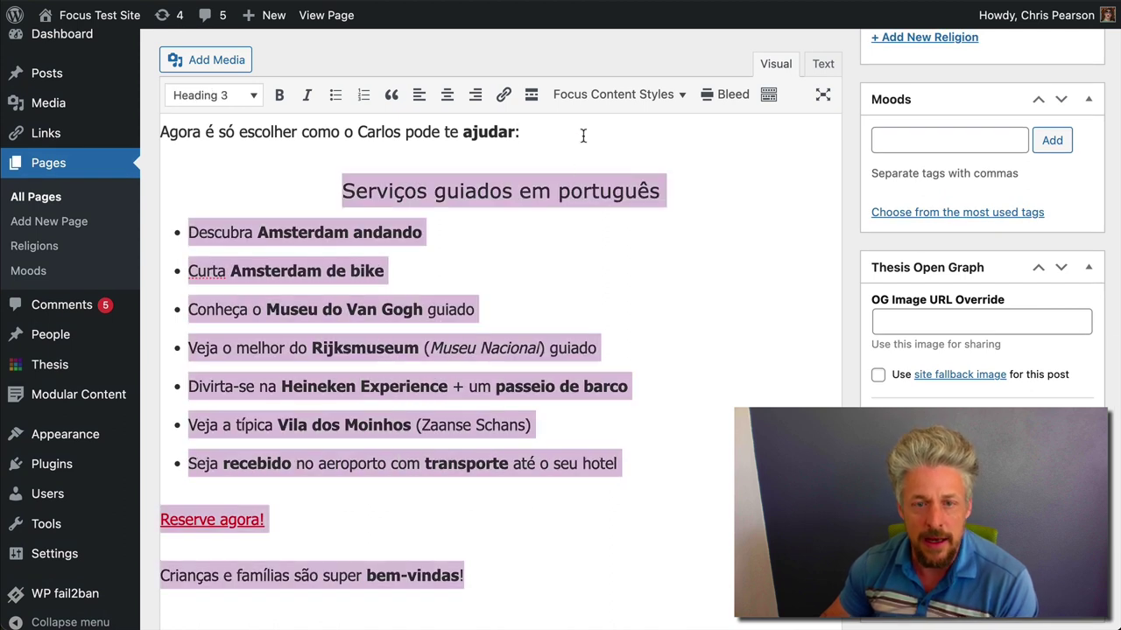
{"action": "left_click", "coordinate": [726, 96]}
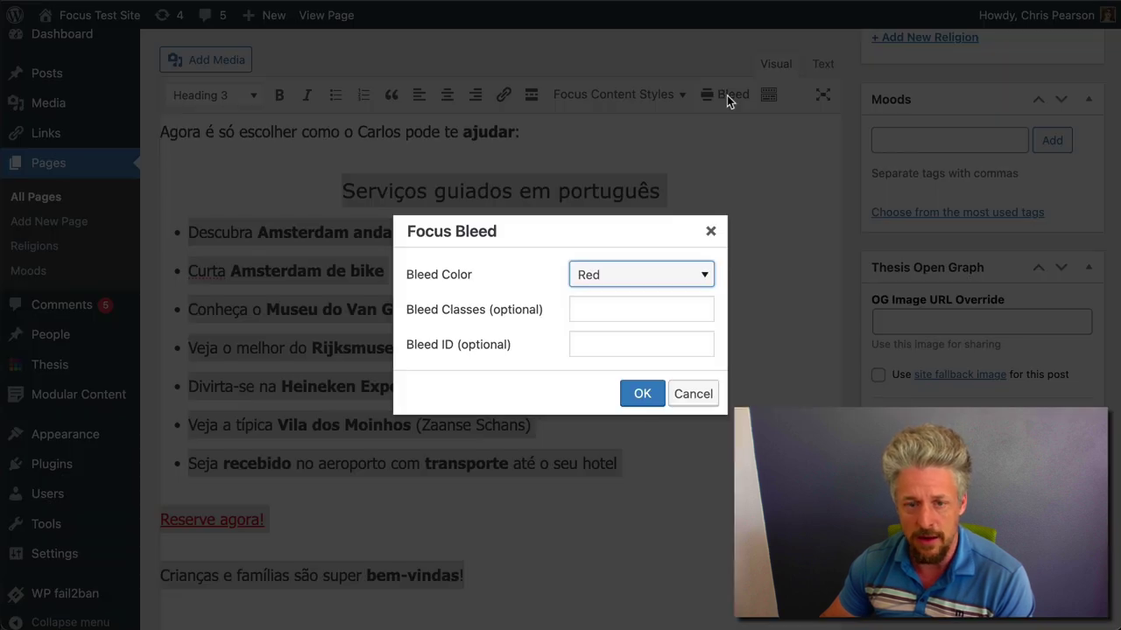
{"action": "left_click", "coordinate": [643, 277]}
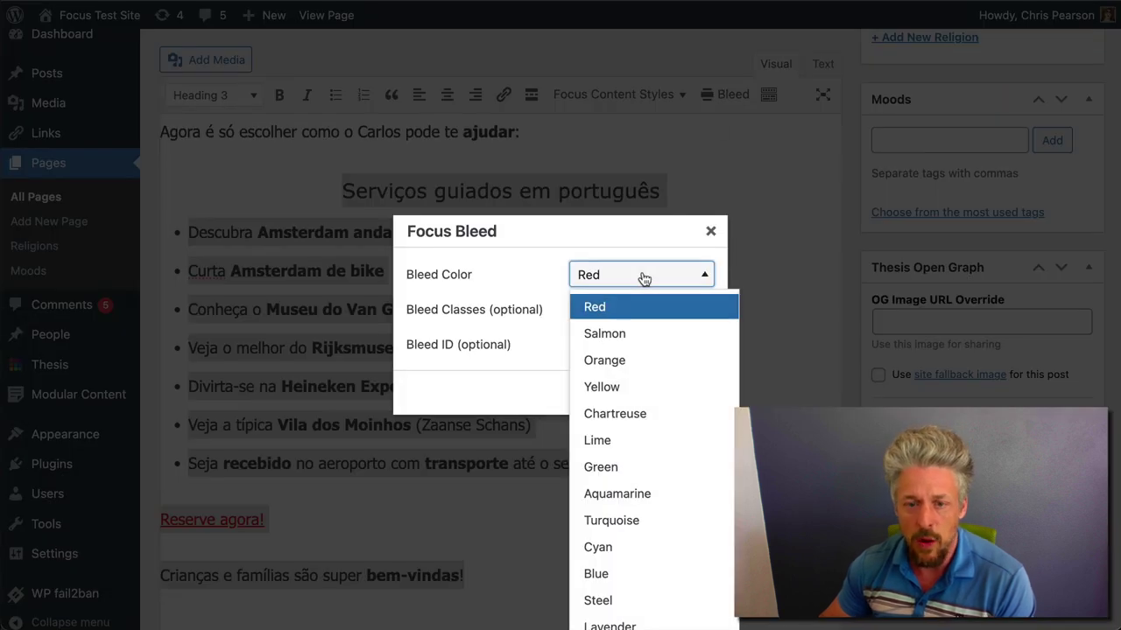
{"action": "left_click", "coordinate": [625, 362]}
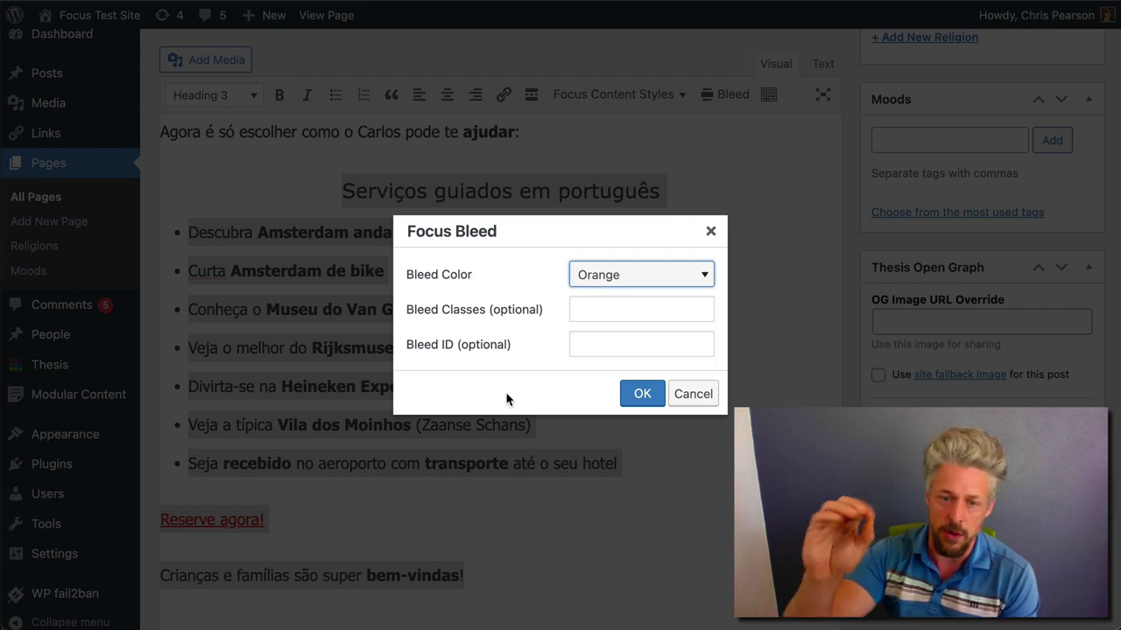
{"action": "left_click", "coordinate": [616, 345]}
{"action": "type", "text": "go-here"}
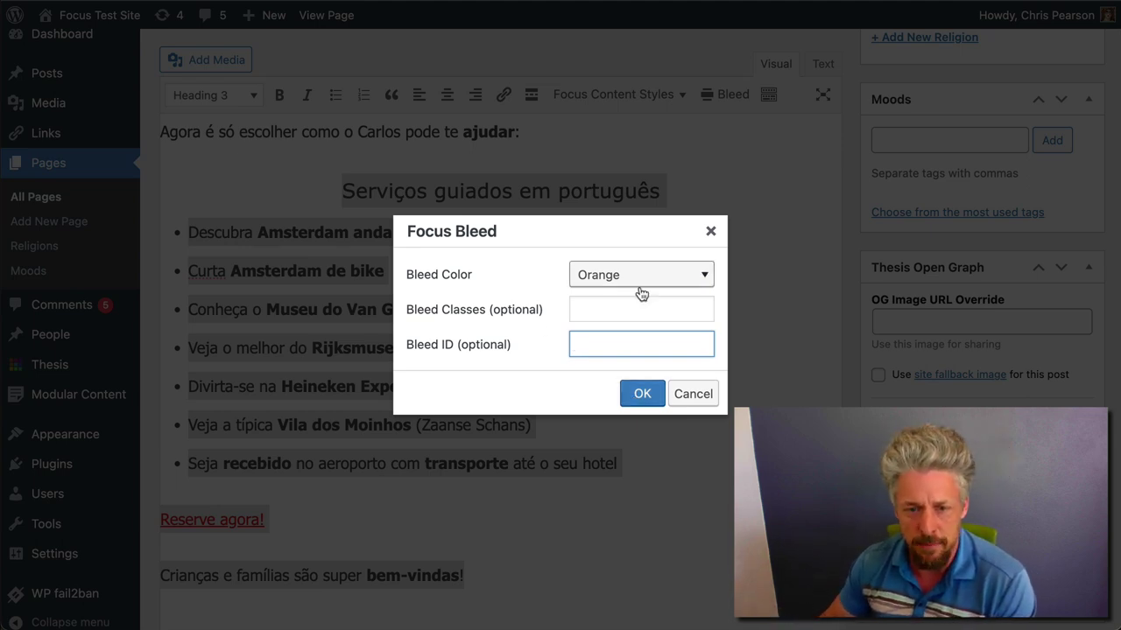
{"action": "left_click", "coordinate": [643, 394]}
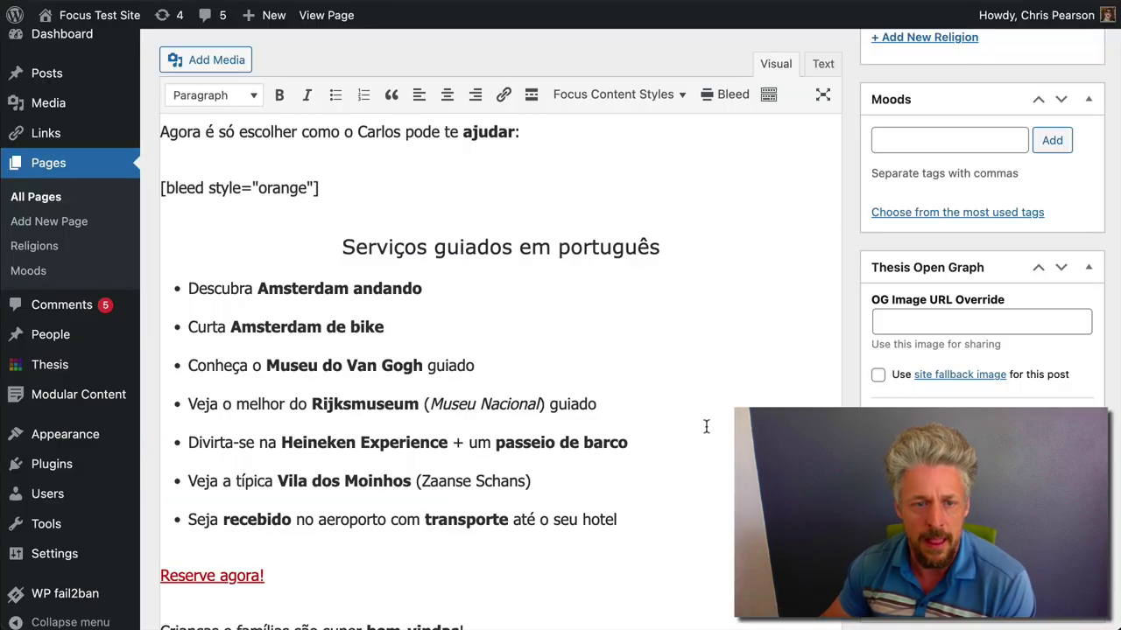
Step: Check the opening and closing bleed shortcodes in the editor and view the services section on the test page
{"action": "left_click_drag", "start_coordinate": [162, 189], "coordinate": [325, 187]}
{"action": "scroll", "coordinate": [368, 332], "scroll_direction": "down", "scroll_amount": 3}
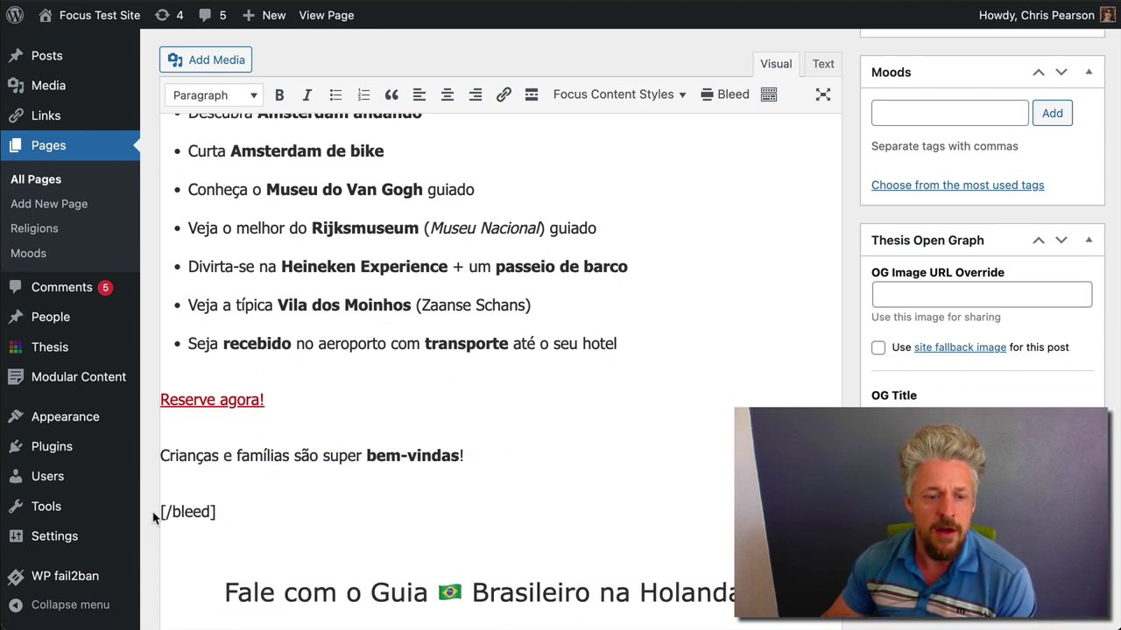
{"action": "scroll", "coordinate": [262, 509], "scroll_direction": "up", "scroll_amount": 3}
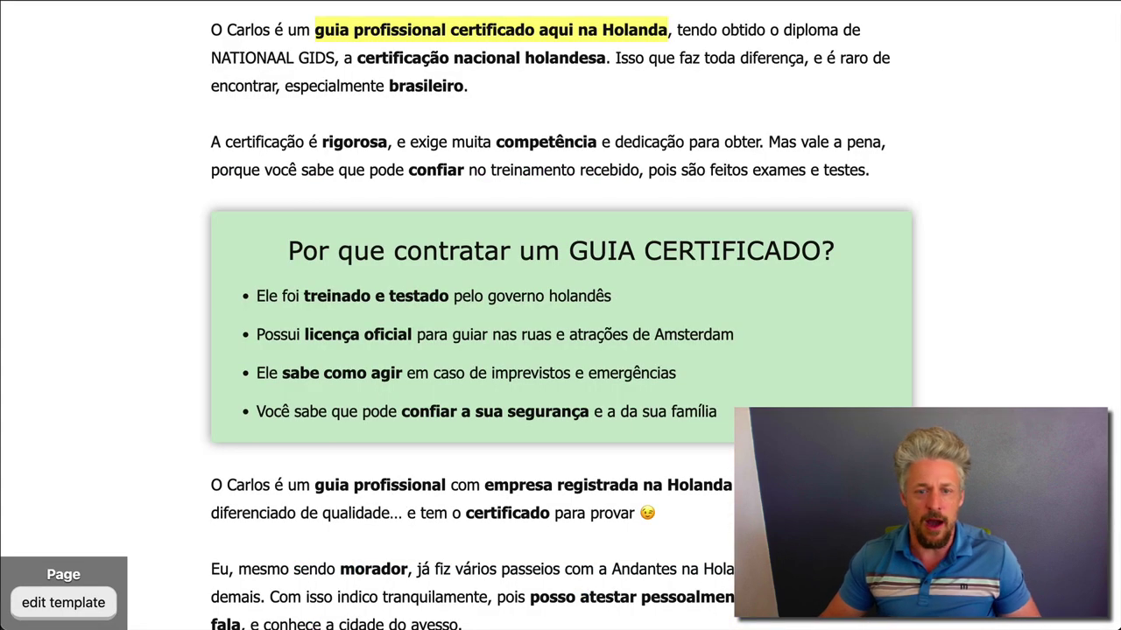
{"action": "scroll", "coordinate": [913, 404], "scroll_direction": "down", "scroll_amount": 10}
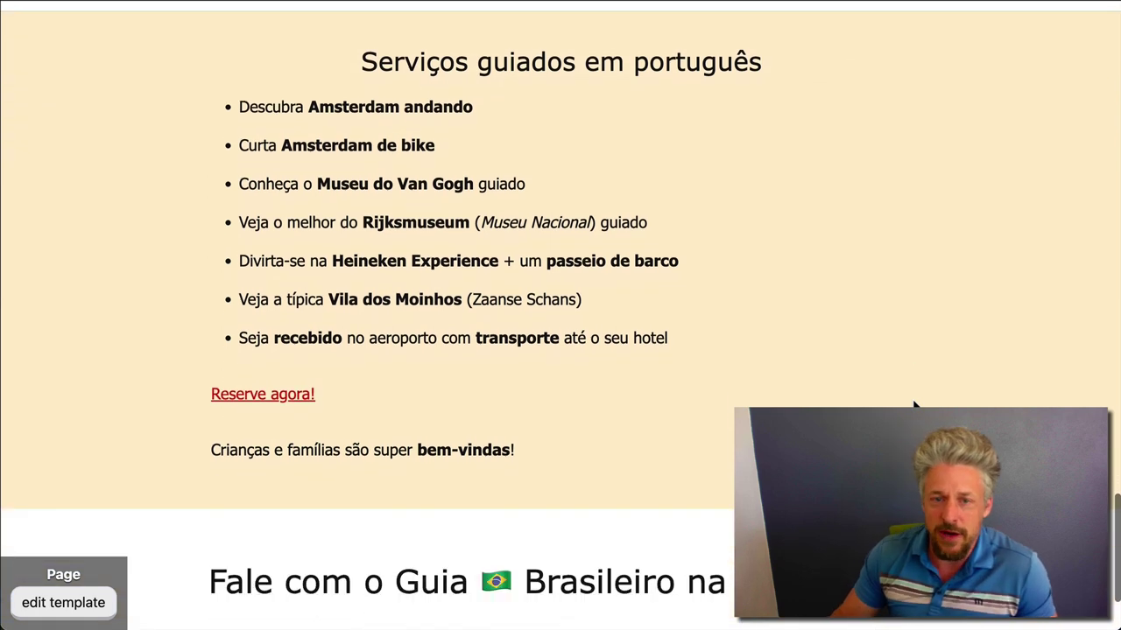
{"action": "scroll", "coordinate": [913, 404], "scroll_direction": "up", "scroll_amount": 1}
{"action": "scroll", "coordinate": [464, 382], "scroll_direction": "up", "scroll_amount": 1}
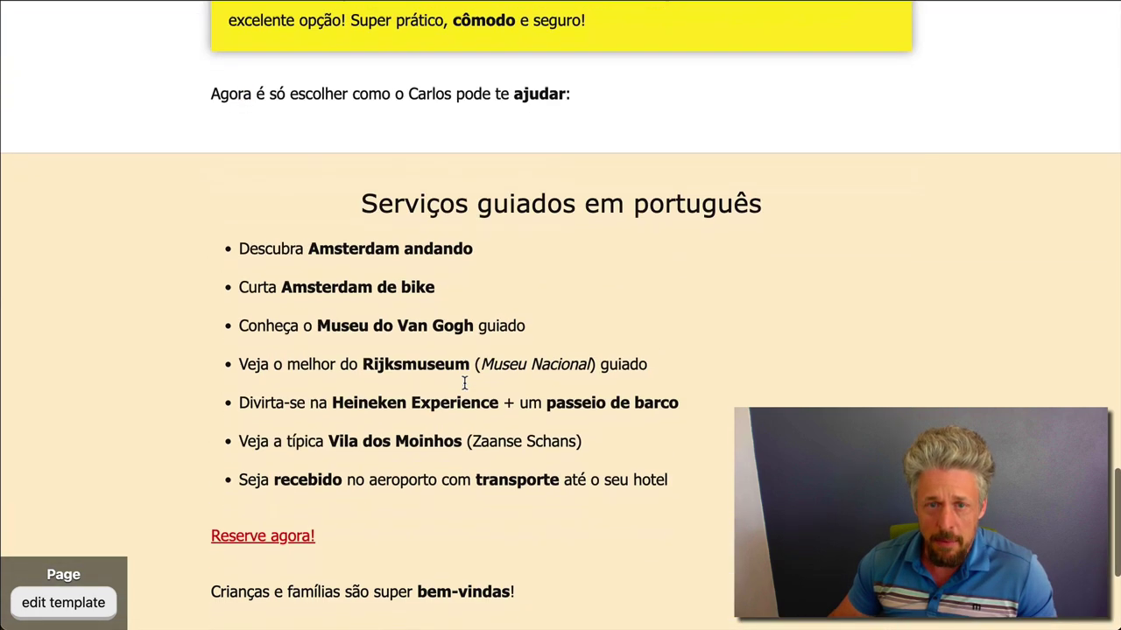
{"action": "scroll", "coordinate": [464, 383], "scroll_direction": "down", "scroll_amount": 1}
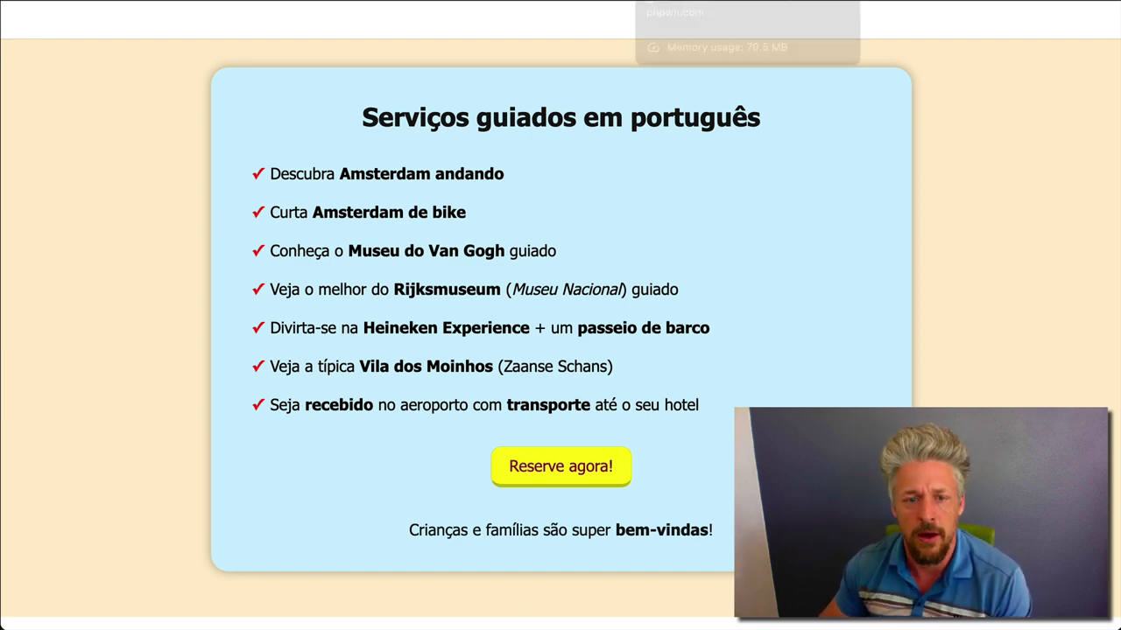
Step: Apply the Note callout style to the content between the bleed shortcodes, from the "Serviços guiados em português" heading to the "Crianças e famílias" line
{"action": "left_click", "coordinate": [692, 2]}
{"action": "scroll", "coordinate": [506, 398], "scroll_direction": "down", "scroll_amount": 15}
{"action": "scroll", "coordinate": [506, 399], "scroll_direction": "down", "scroll_amount": 10}
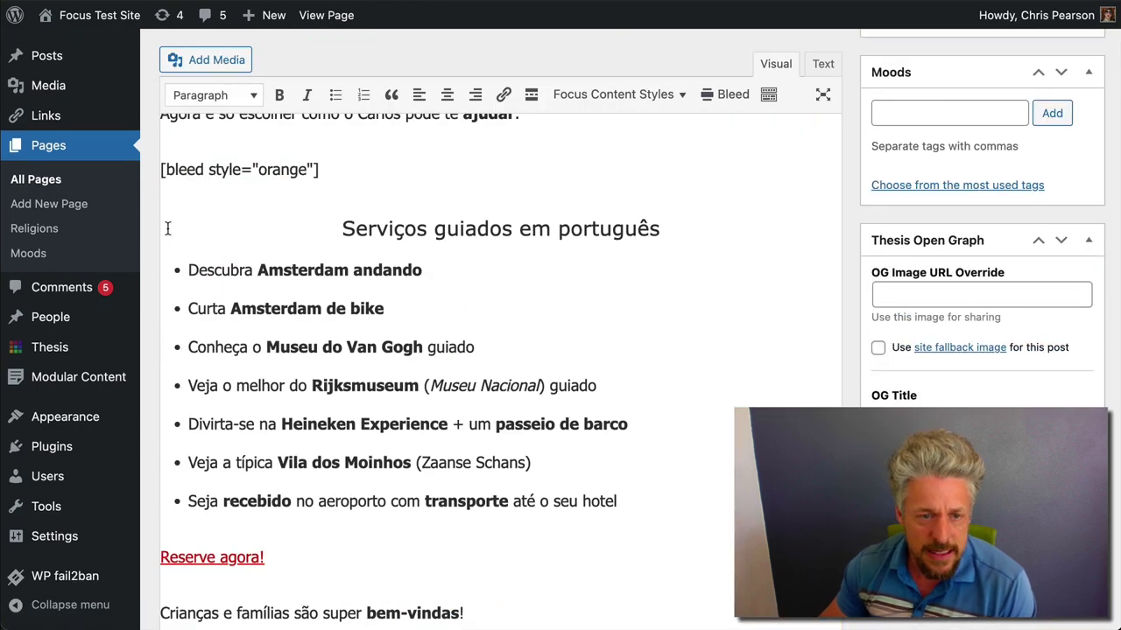
{"action": "left_click_drag", "start_coordinate": [167, 231], "coordinate": [522, 602]}
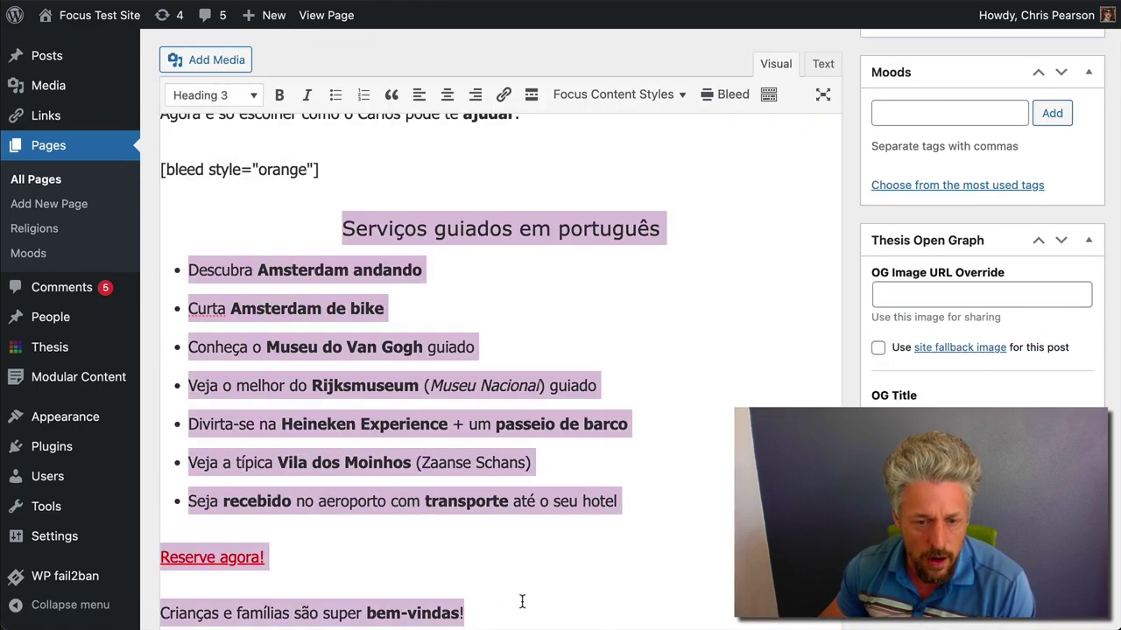
{"action": "left_click", "coordinate": [626, 96]}
{"action": "mouse_move", "coordinate": [628, 153]}
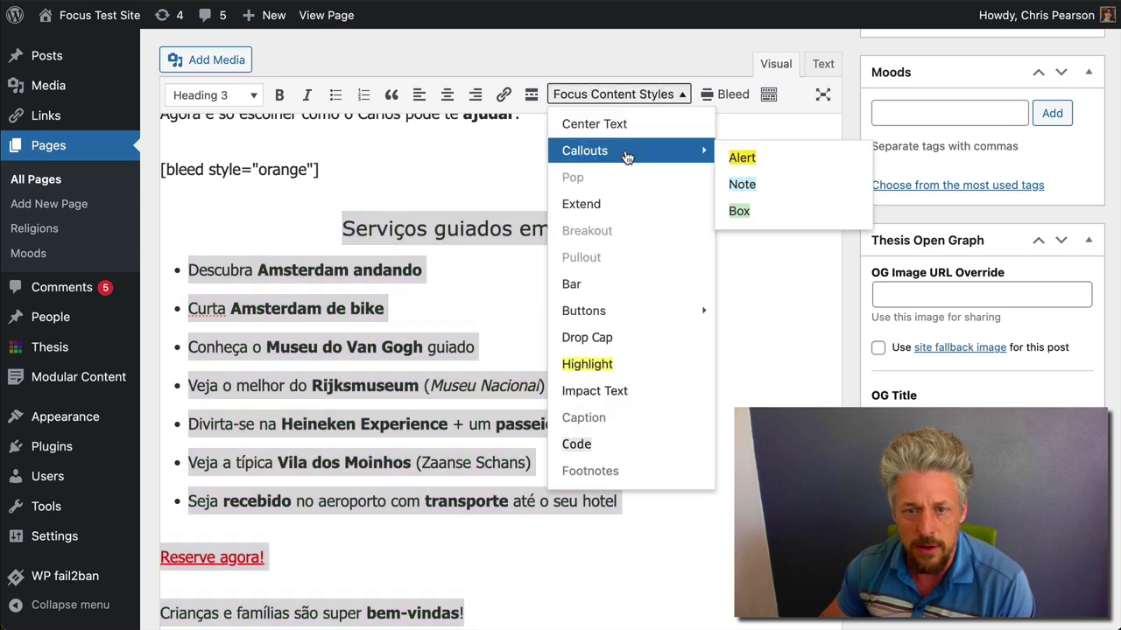
{"action": "left_click", "coordinate": [742, 184]}
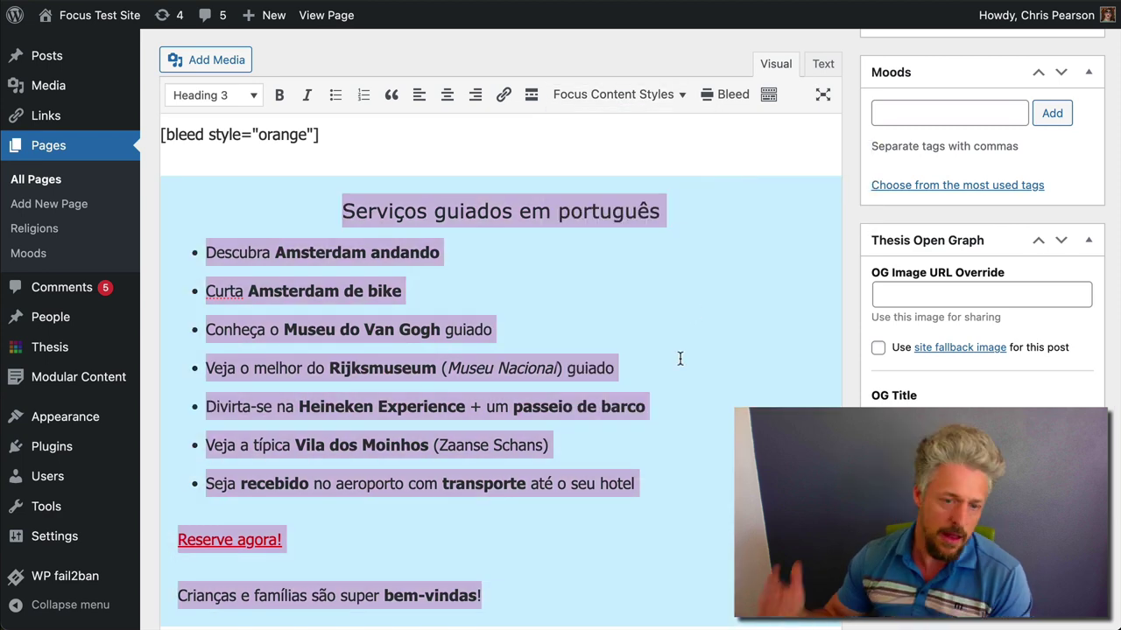
Step: Apply the Pop content style to the "Serviços guiados em português" note callout
{"action": "left_click", "coordinate": [629, 96]}
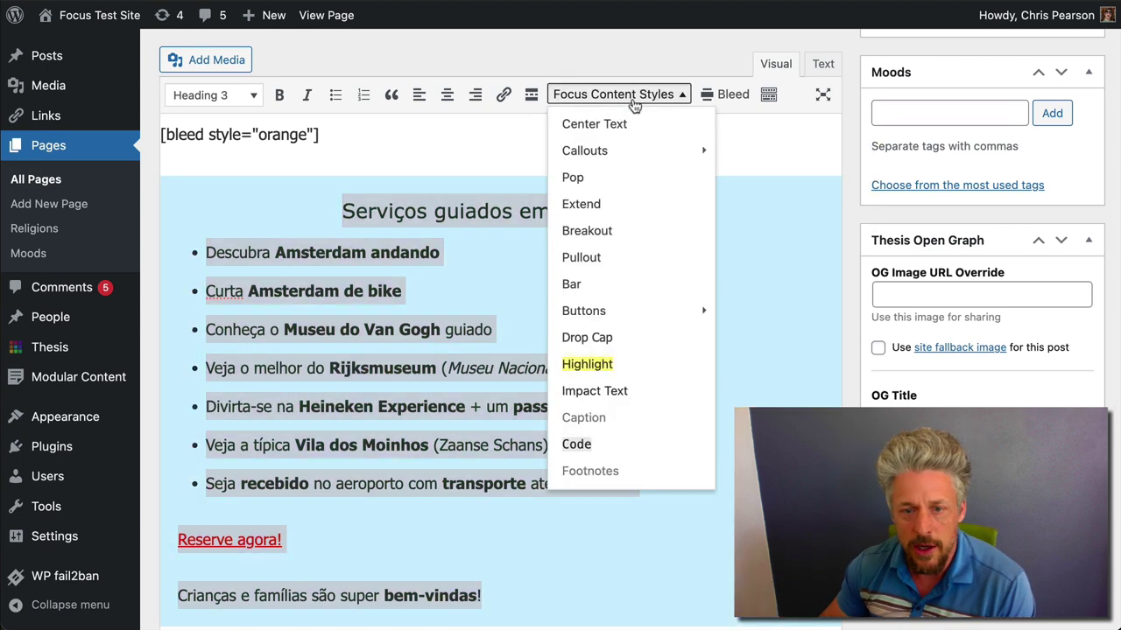
{"action": "left_click", "coordinate": [588, 179]}
{"action": "left_click", "coordinate": [551, 155]}
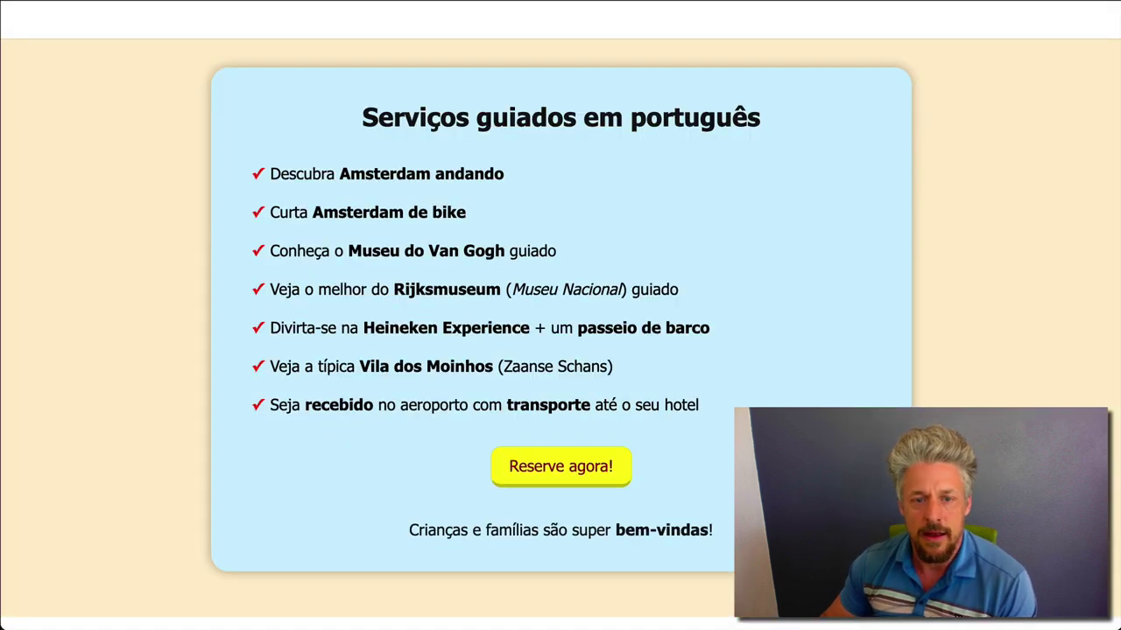
Step: Make the "Serviços guiados em português" heading bold in the page editor, matching the reference page
{"action": "left_click_drag", "start_coordinate": [366, 118], "coordinate": [755, 118]}
{"action": "left_click", "coordinate": [751, 118]}
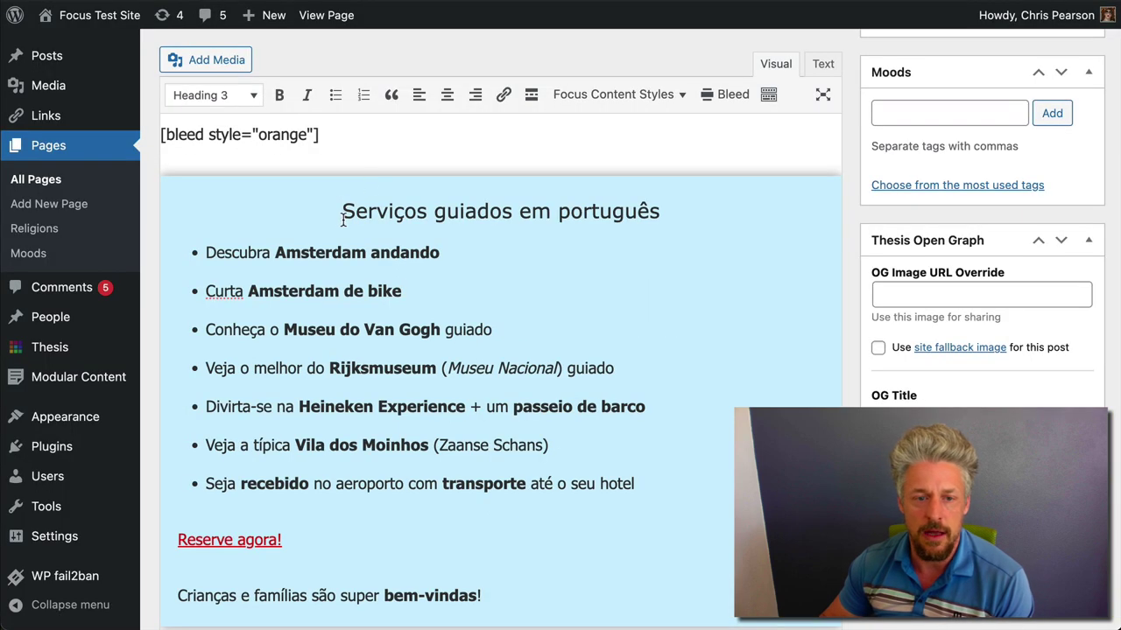
{"action": "left_click_drag", "start_coordinate": [341, 213], "coordinate": [686, 218]}
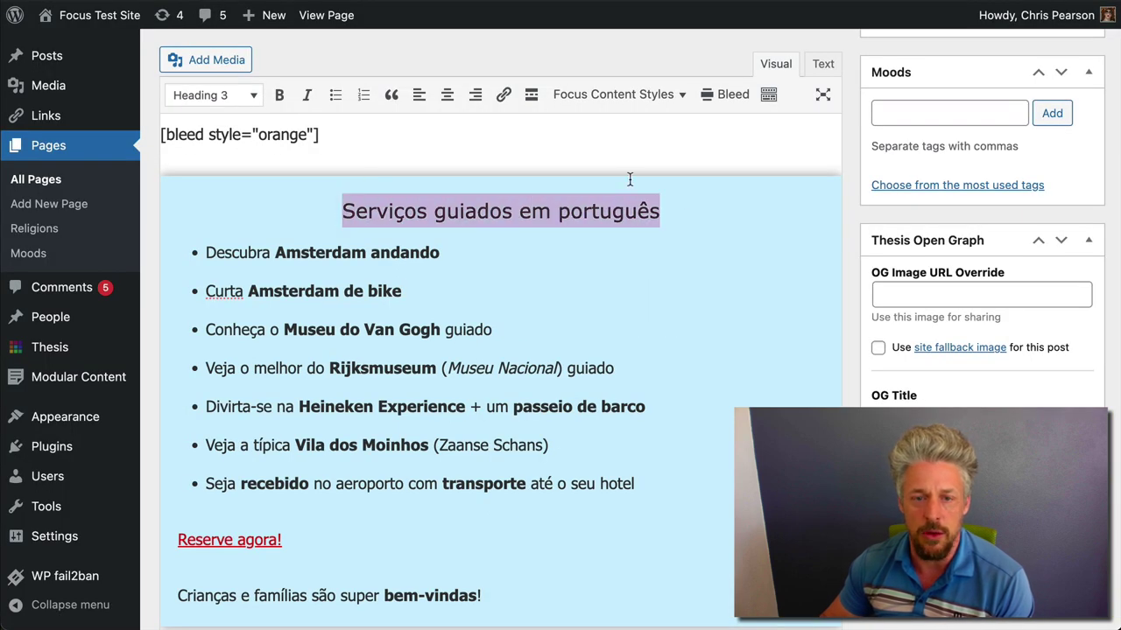
{"action": "left_click", "coordinate": [278, 97]}
{"action": "left_click", "coordinate": [465, 326]}
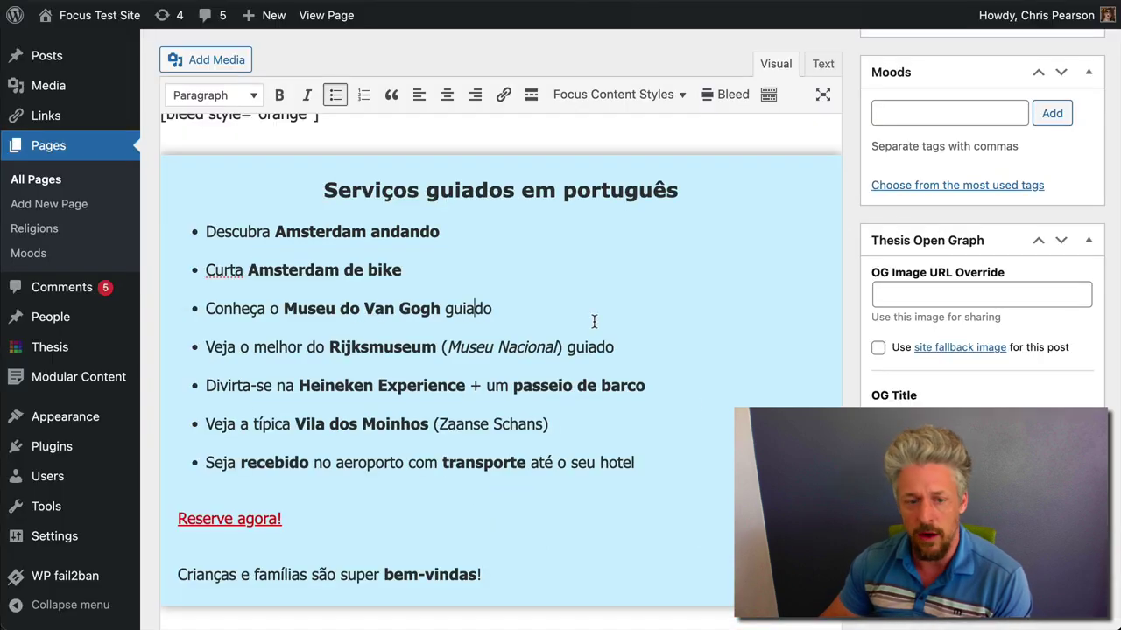
Step: Apply the Update button style to the "Reserve agora!" link in the services callout and update the page
{"action": "left_click_drag", "start_coordinate": [287, 519], "coordinate": [182, 519]}
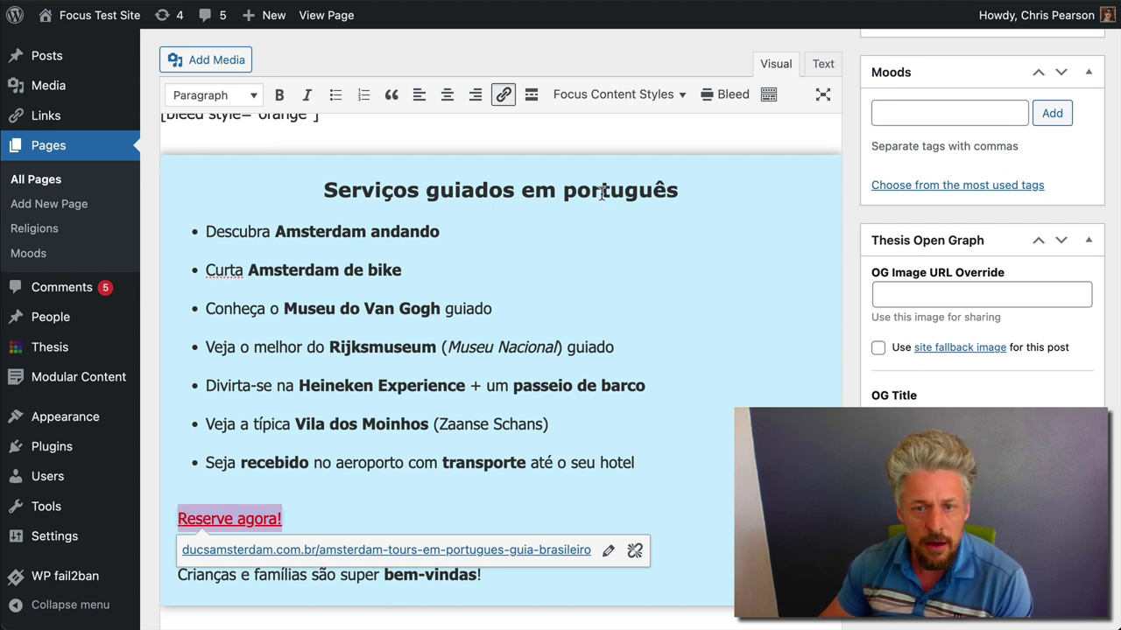
{"action": "left_click", "coordinate": [672, 97]}
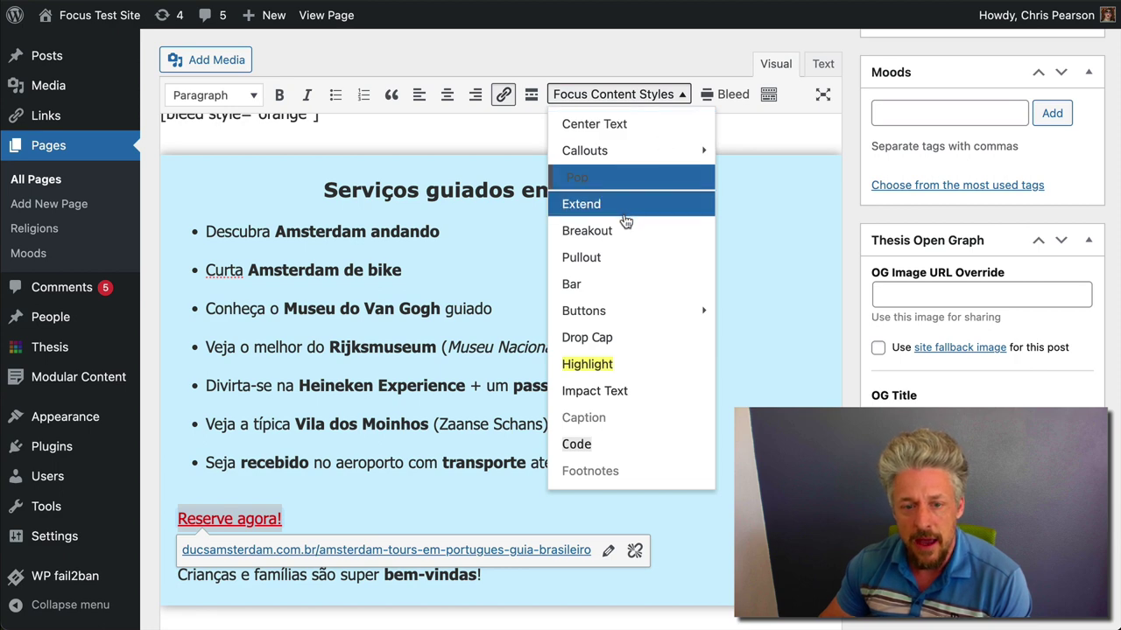
{"action": "mouse_move", "coordinate": [610, 314]}
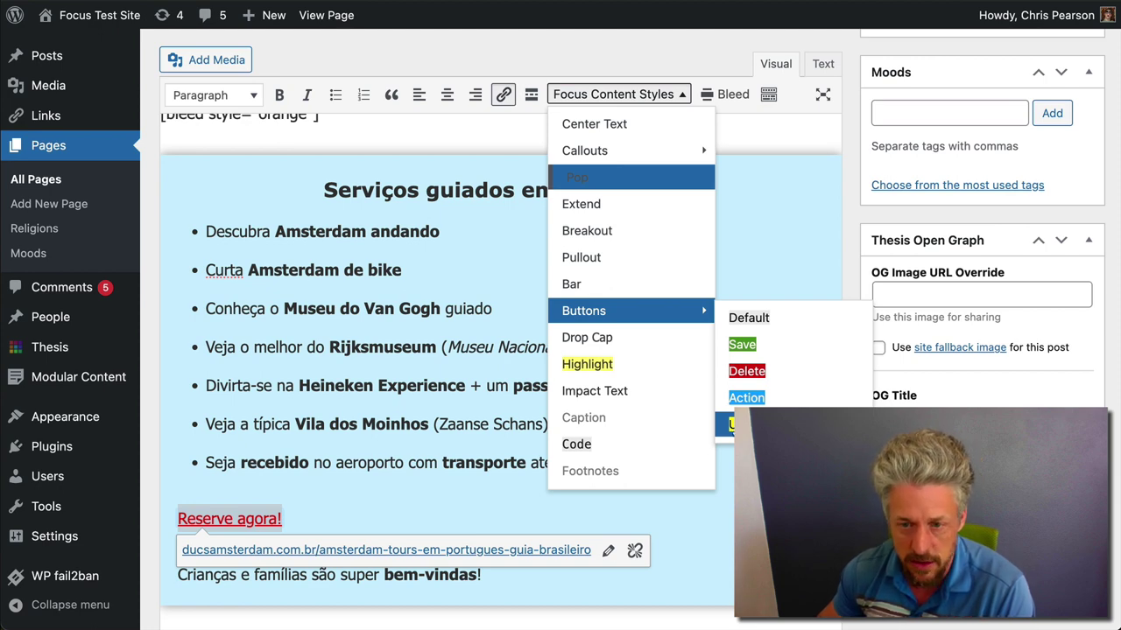
{"action": "left_click", "coordinate": [744, 424]}
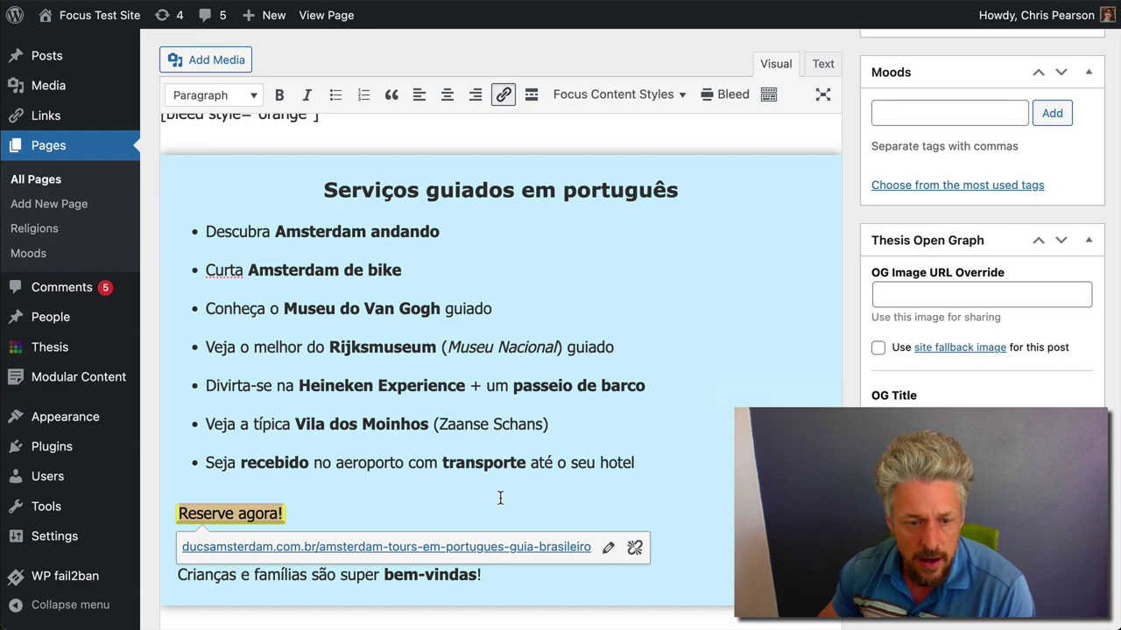
{"action": "scroll", "coordinate": [1016, 153], "scroll_direction": "up", "scroll_amount": 10}
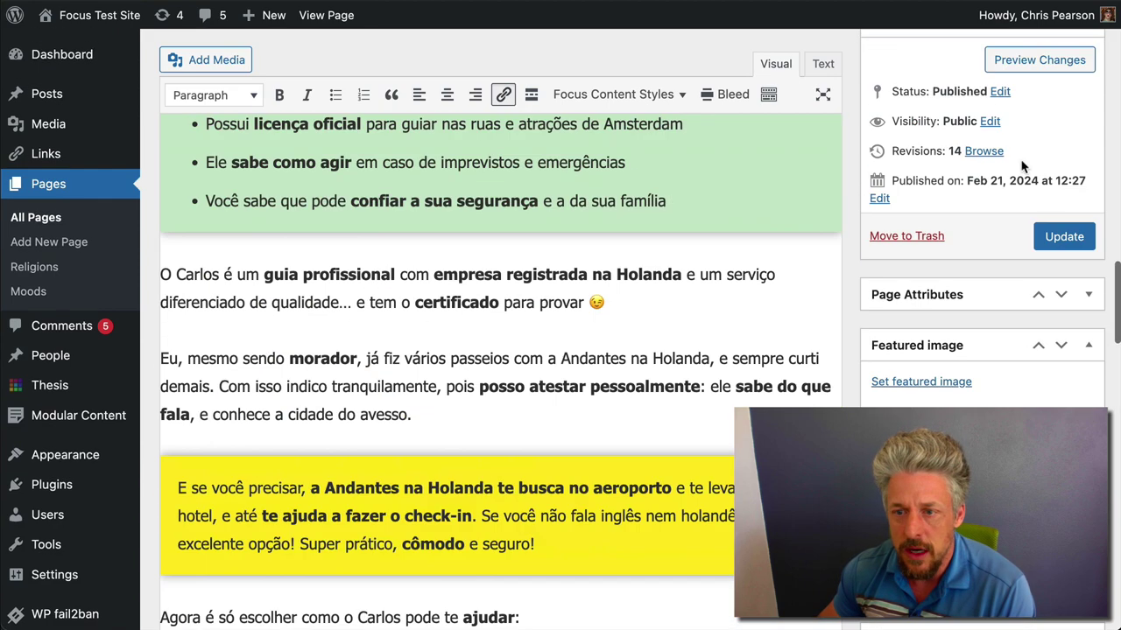
{"action": "left_click", "coordinate": [1064, 236]}
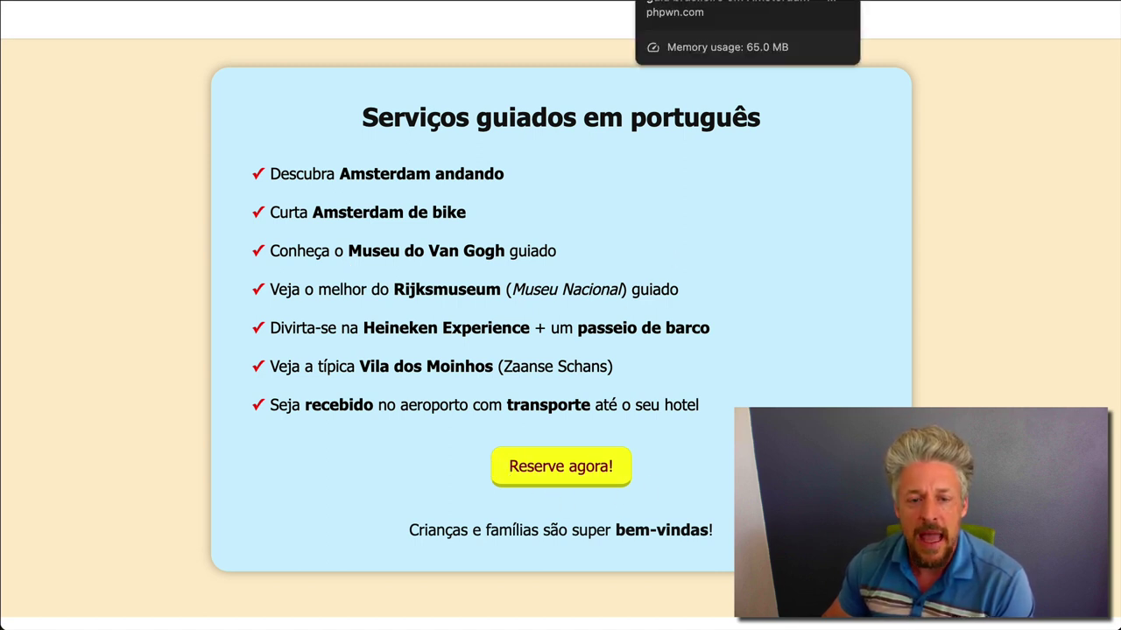
Step: Apply the Center Text style to the "Reserve agora!" button and the "Crianças e famílias" line, and update the page
{"action": "left_click_drag", "start_coordinate": [410, 528], "coordinate": [712, 530]}
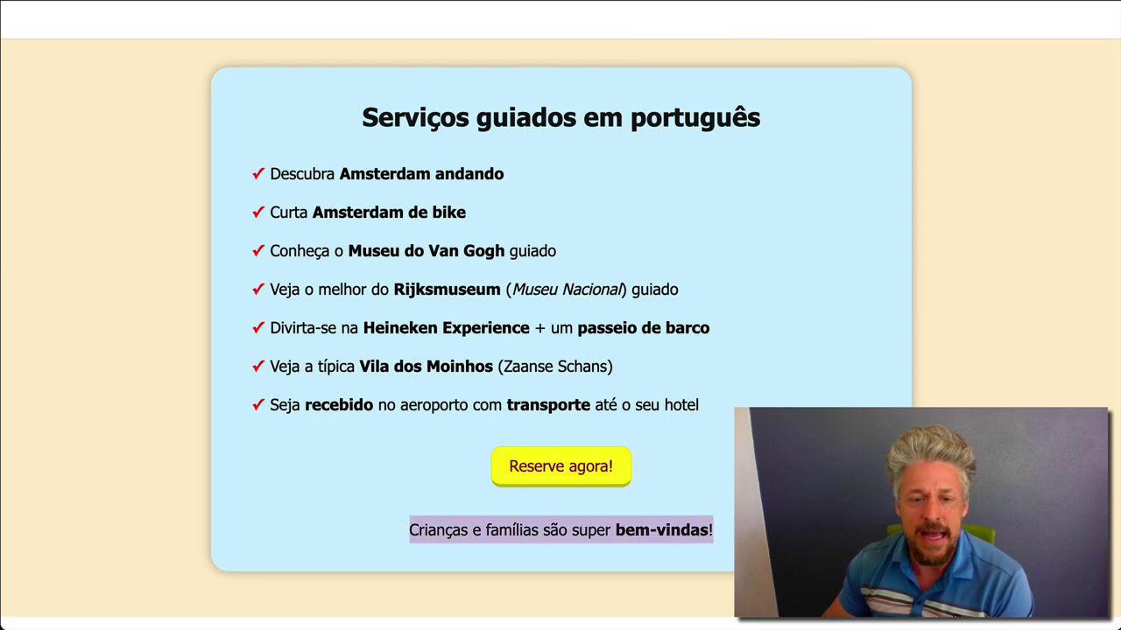
{"action": "left_click", "coordinate": [698, 230]}
{"action": "left_click", "coordinate": [700, 2]}
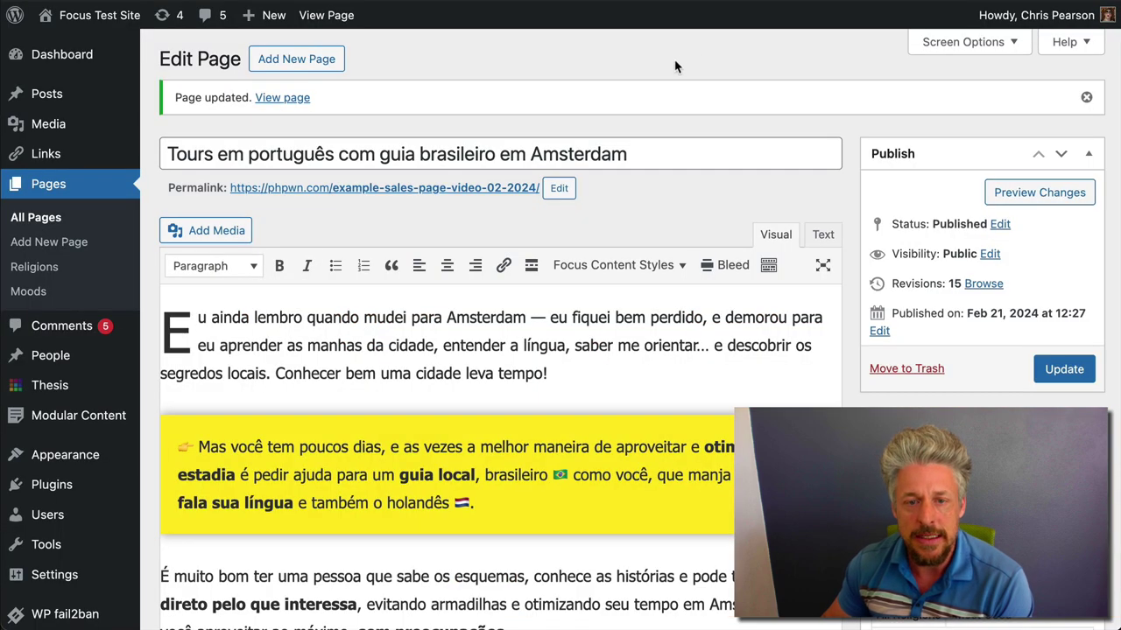
{"action": "scroll", "coordinate": [655, 416], "scroll_direction": "down", "scroll_amount": 20}
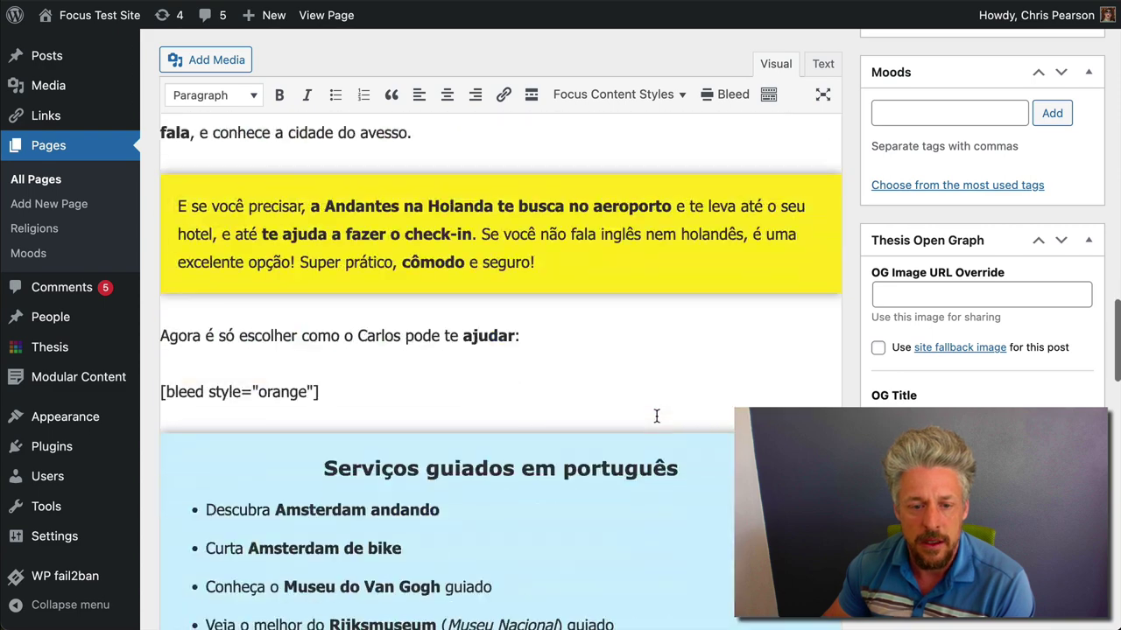
{"action": "scroll", "coordinate": [655, 416], "scroll_direction": "up", "scroll_amount": 2}
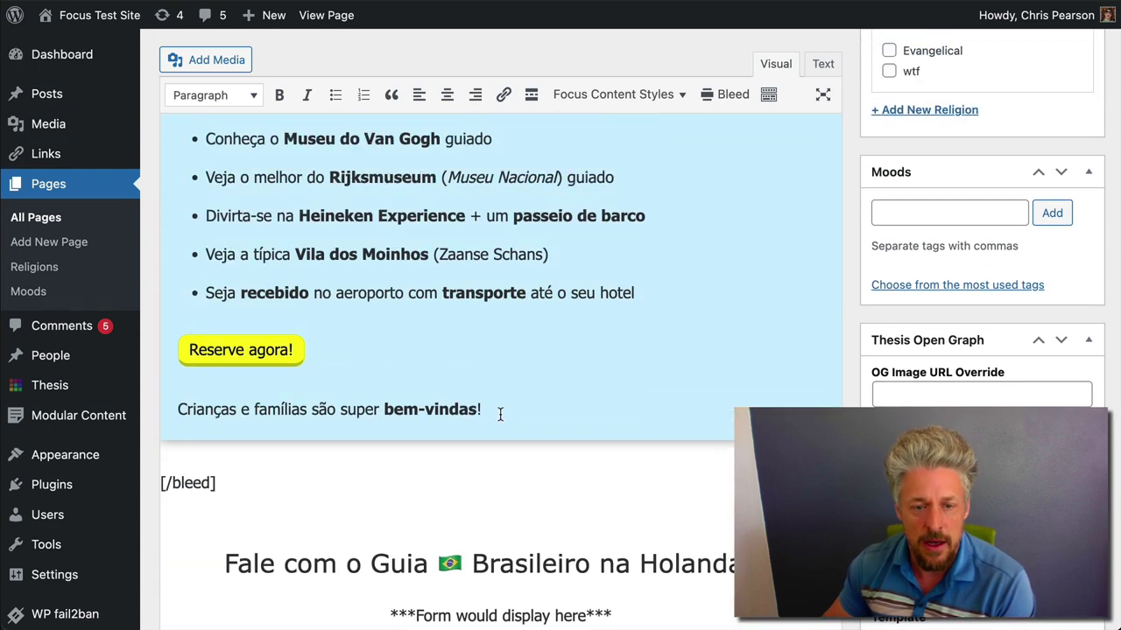
{"action": "left_click_drag", "start_coordinate": [500, 413], "coordinate": [171, 342]}
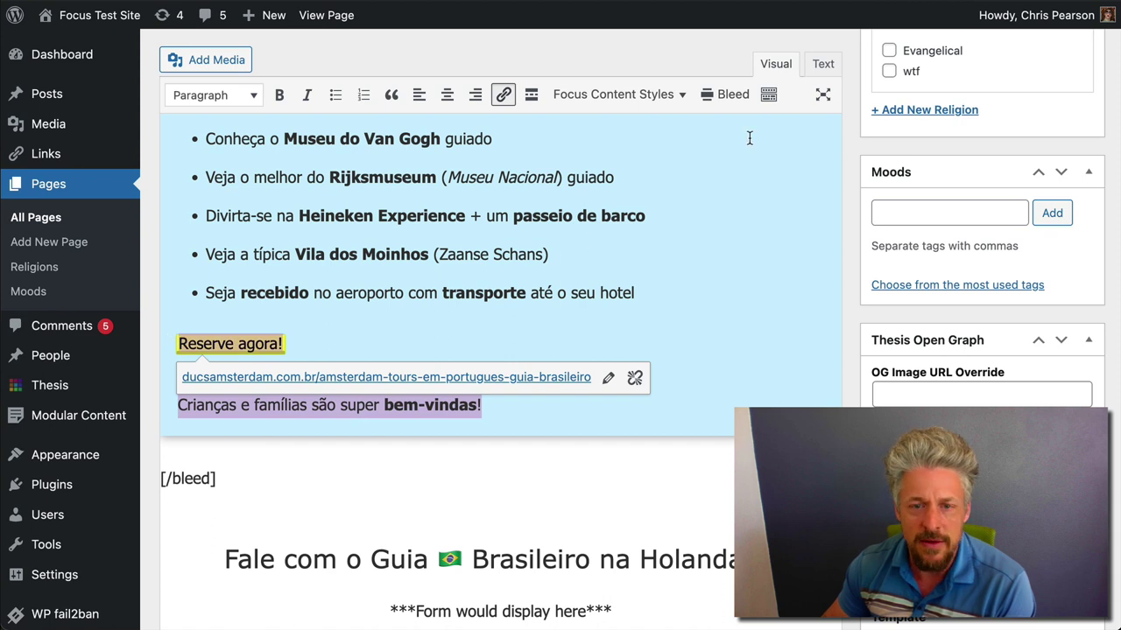
{"action": "left_click", "coordinate": [663, 93]}
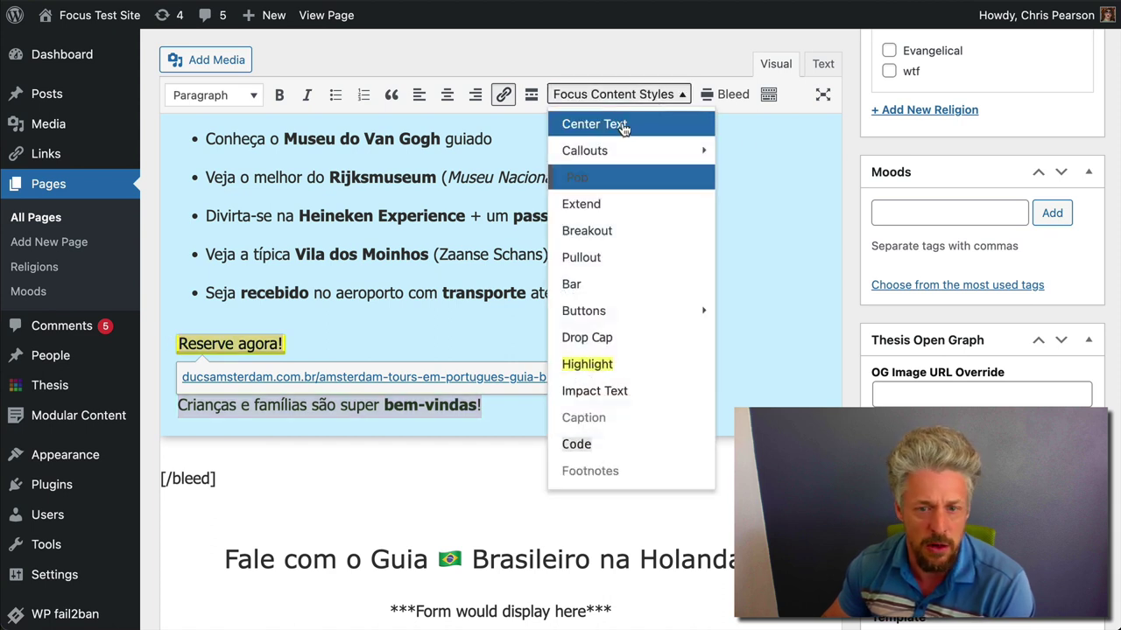
{"action": "left_click", "coordinate": [623, 125]}
{"action": "left_click", "coordinate": [780, 318]}
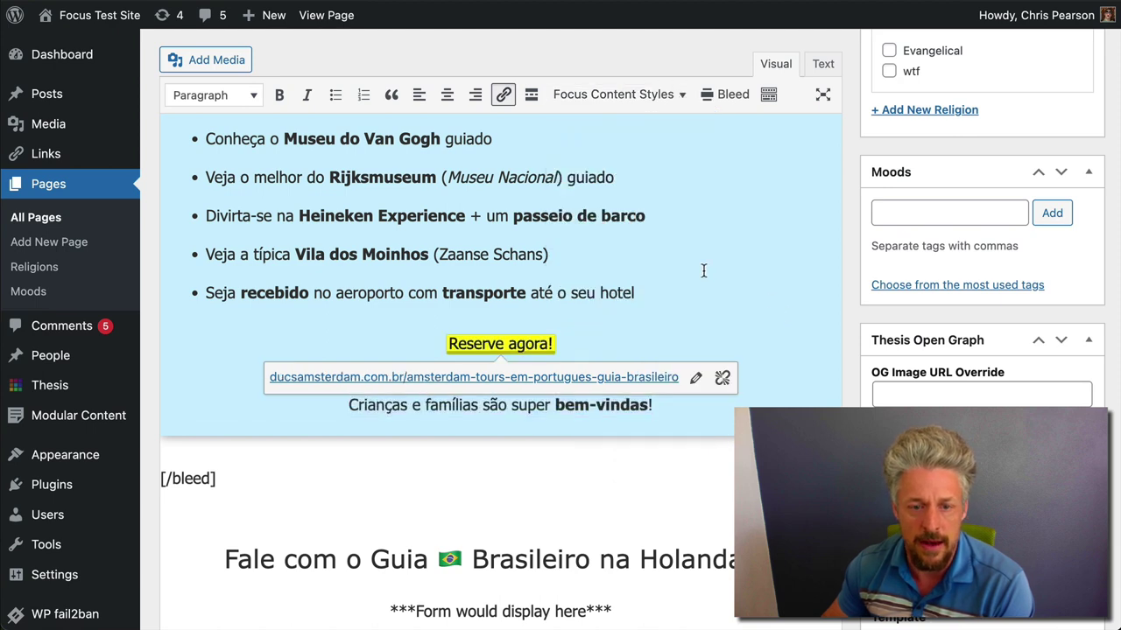
{"action": "scroll", "coordinate": [703, 268], "scroll_direction": "up", "scroll_amount": 2}
{"action": "scroll", "coordinate": [466, 438], "scroll_direction": "up", "scroll_amount": 1}
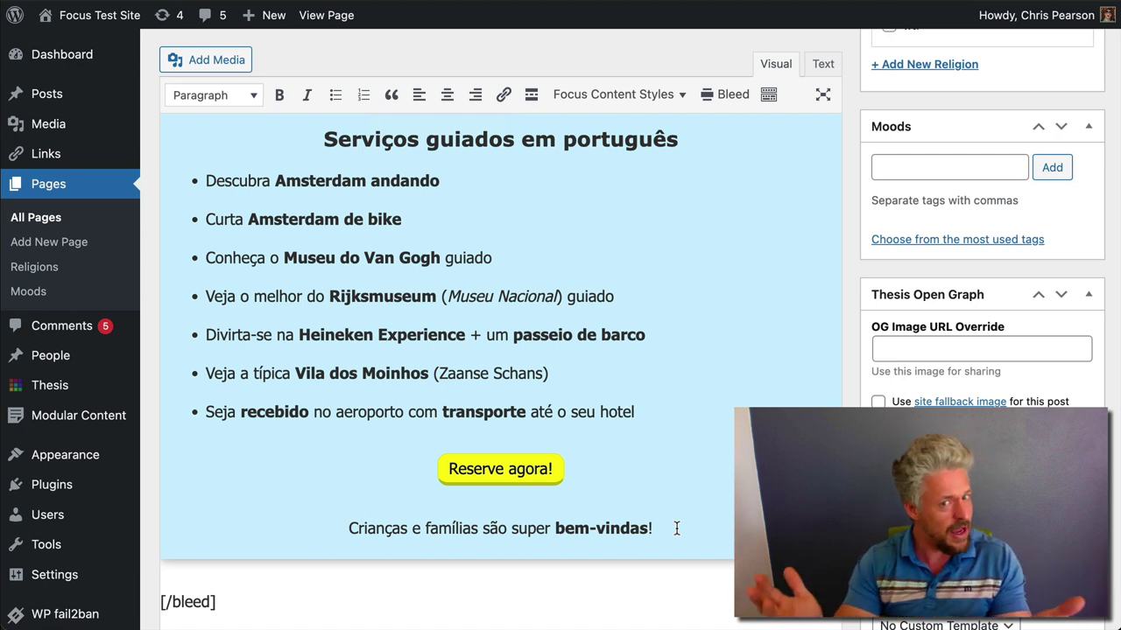
Step: Check which Focus content styles are active on the "Reserve agora!" button and the "Crianças e famílias" line
{"action": "left_click_drag", "start_coordinate": [676, 528], "coordinate": [426, 453]}
{"action": "left_click", "coordinate": [589, 95]}
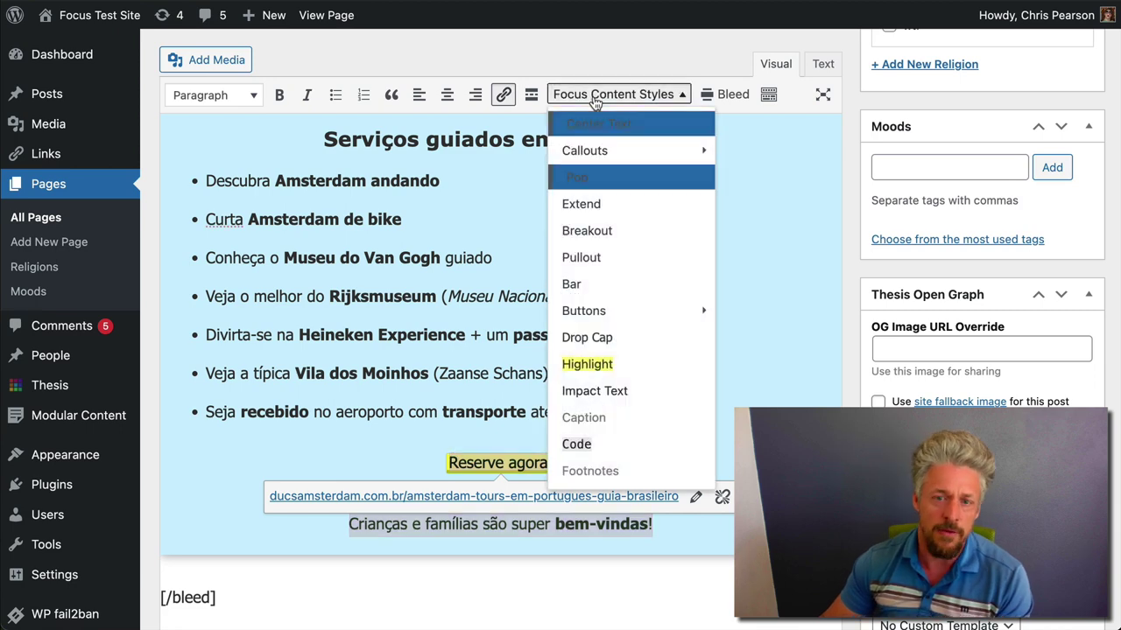
{"action": "left_click", "coordinate": [550, 60]}
{"action": "left_click", "coordinate": [692, 411]}
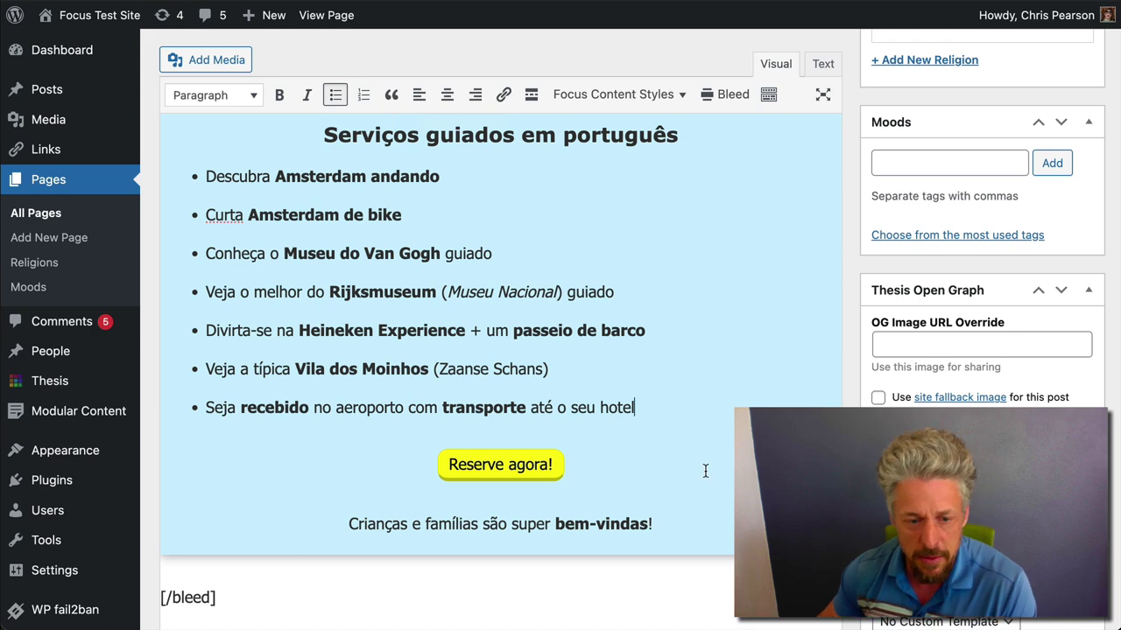
Step: Reload the test page and view the services section, dismissing the translation prompt
{"action": "scroll", "coordinate": [704, 471], "scroll_direction": "up", "scroll_amount": 1}
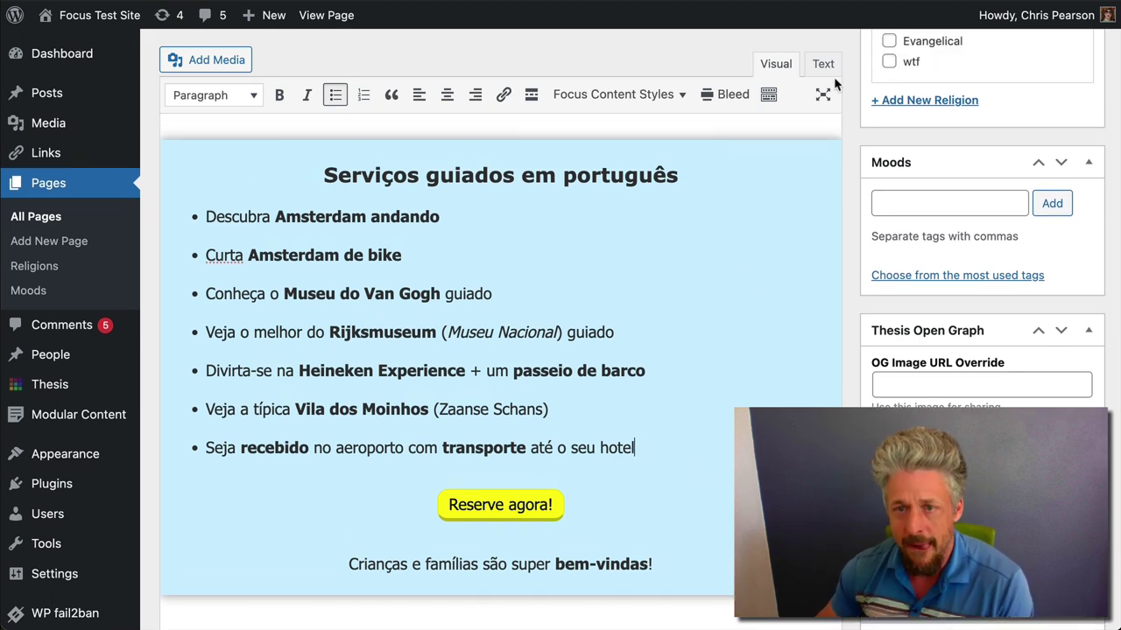
{"action": "key", "text": "ctrl+Tab"}
{"action": "scroll", "coordinate": [856, 272], "scroll_direction": "down", "scroll_amount": 2}
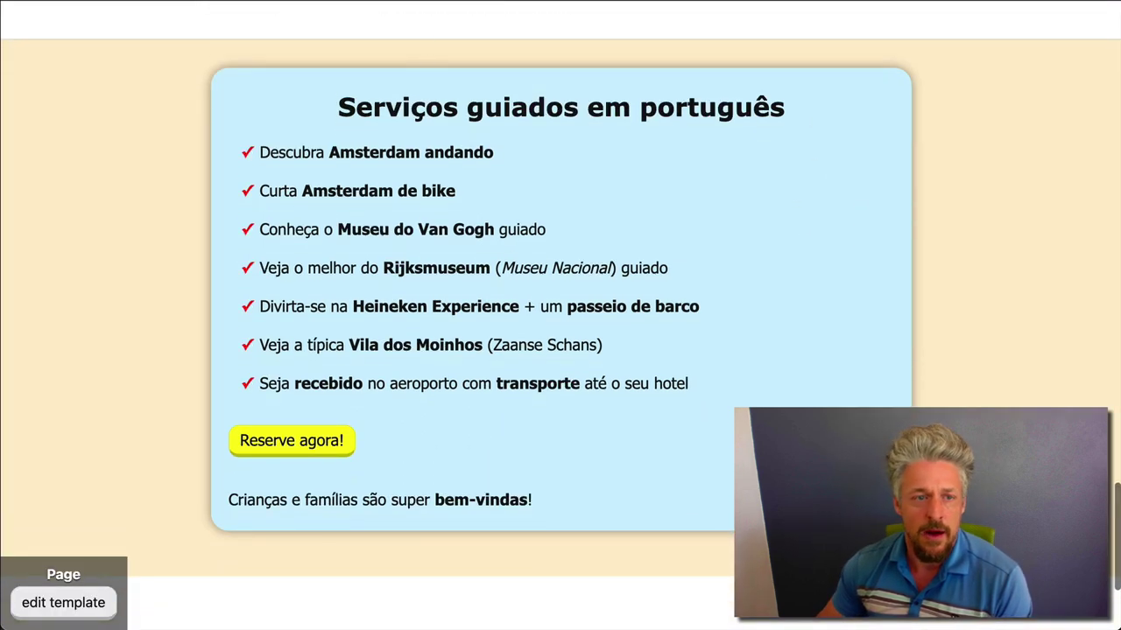
{"action": "key", "text": "ctrl+r"}
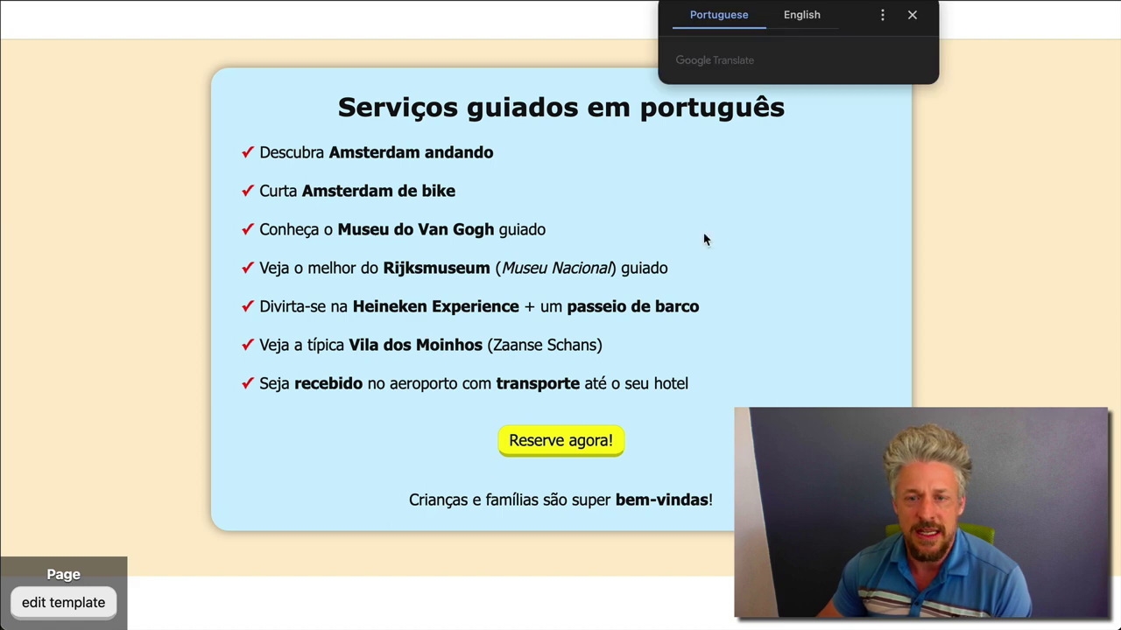
{"action": "left_click", "coordinate": [912, 15]}
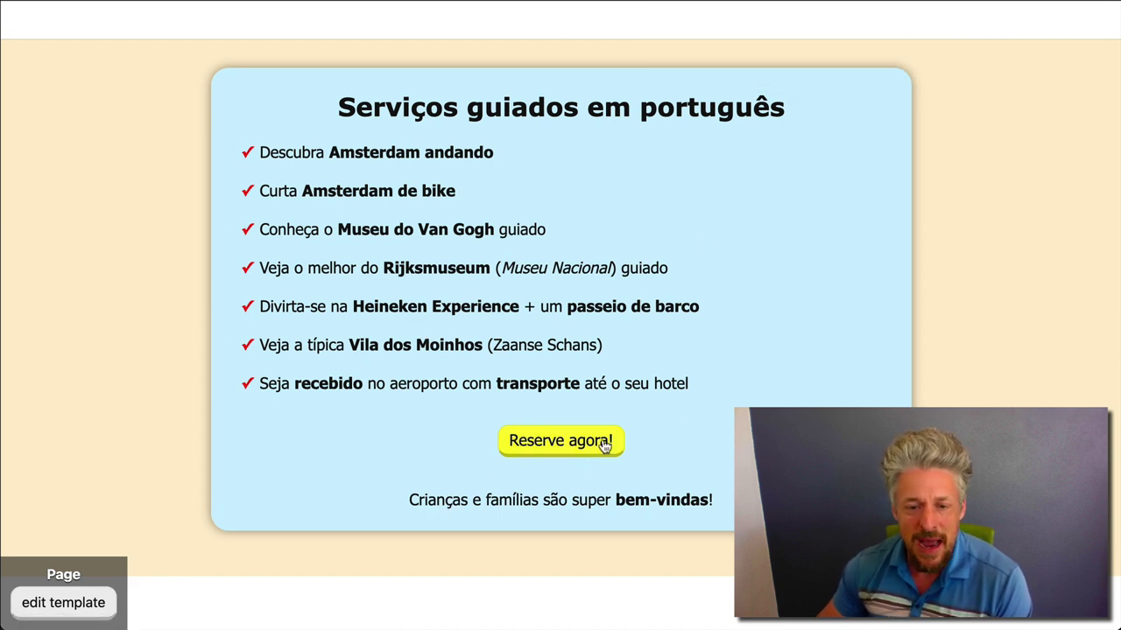
Step: Switch to the Thesis admin and open the Buttons settings under Site Elements in the Focus skin design options
{"action": "left_click", "coordinate": [513, 9]}
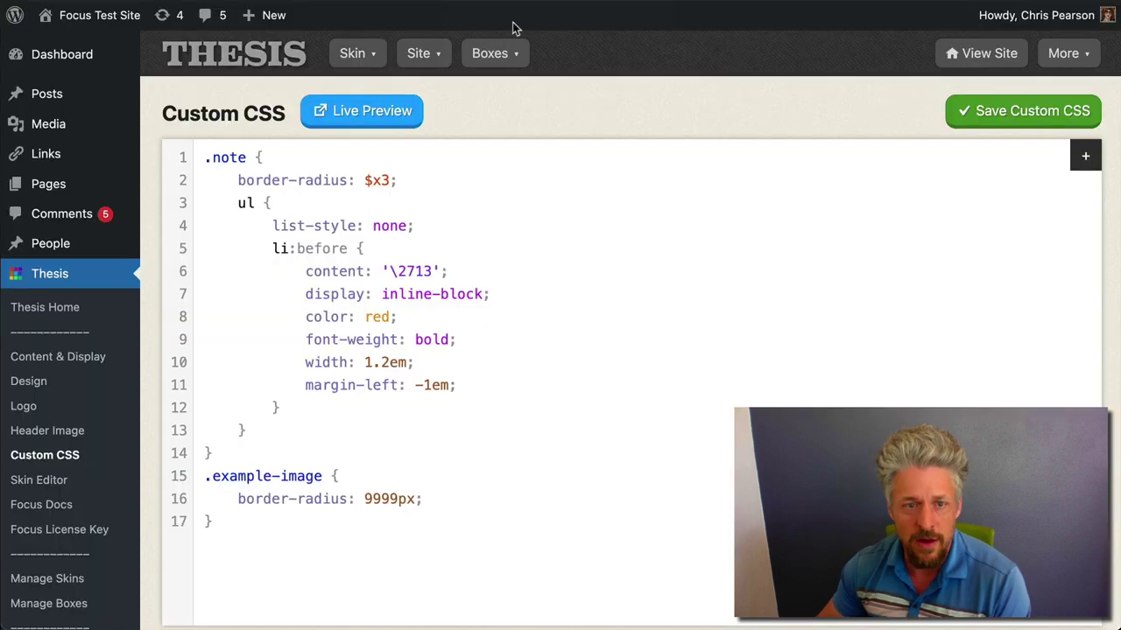
{"action": "mouse_move", "coordinate": [352, 53]}
{"action": "left_click", "coordinate": [374, 125]}
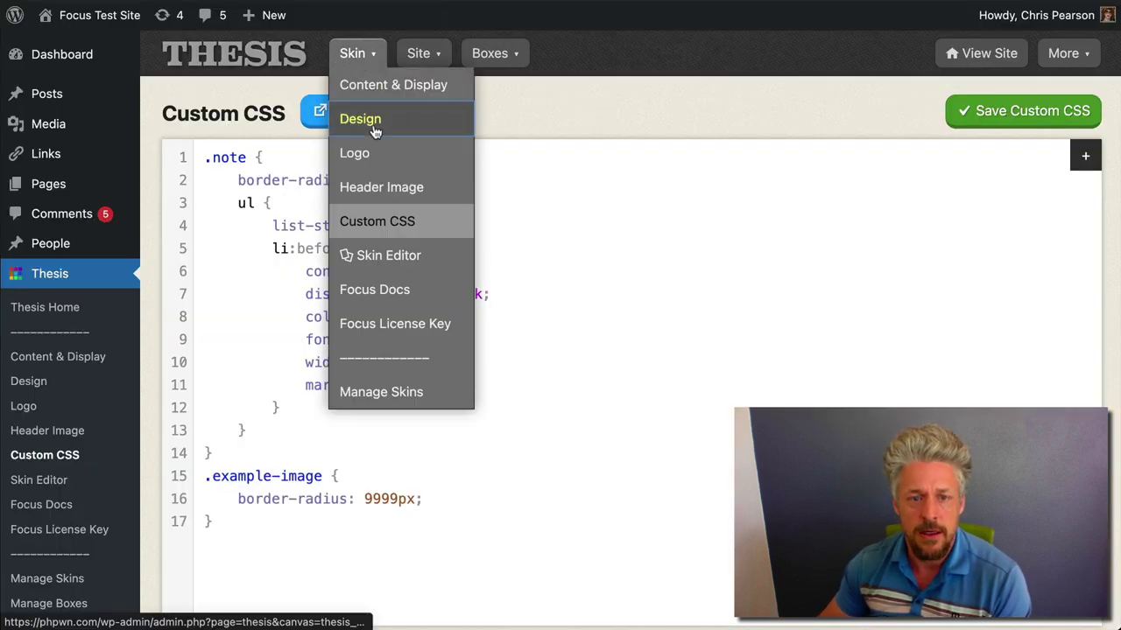
{"action": "scroll", "coordinate": [574, 394], "scroll_direction": "down", "scroll_amount": 1}
{"action": "scroll", "coordinate": [574, 394], "scroll_direction": "down", "scroll_amount": 1}
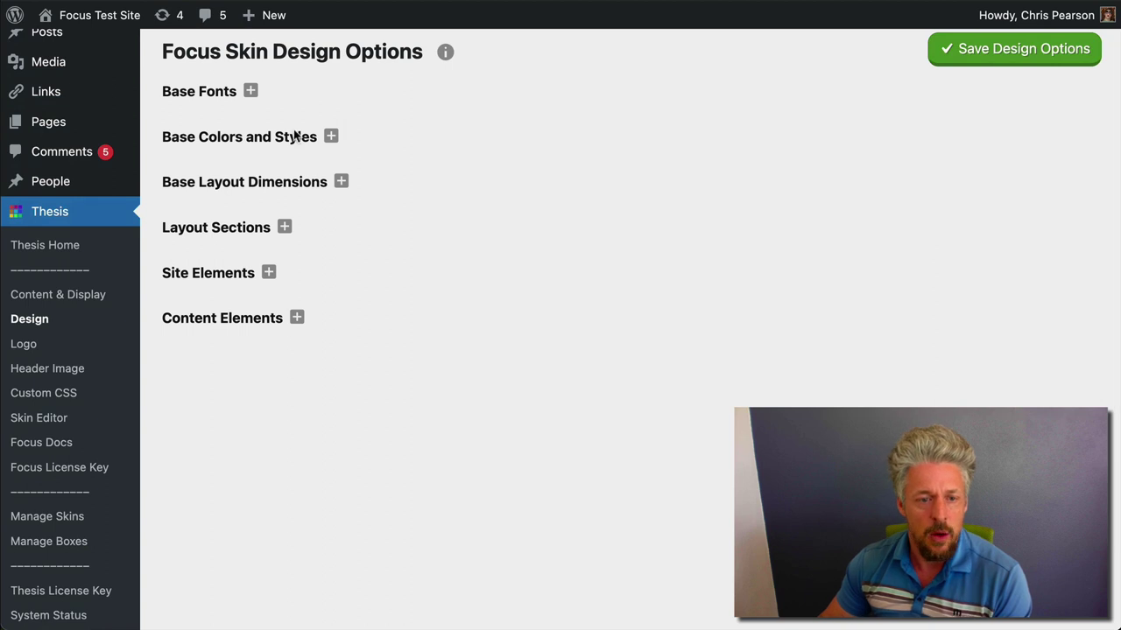
{"action": "left_click", "coordinate": [212, 275]}
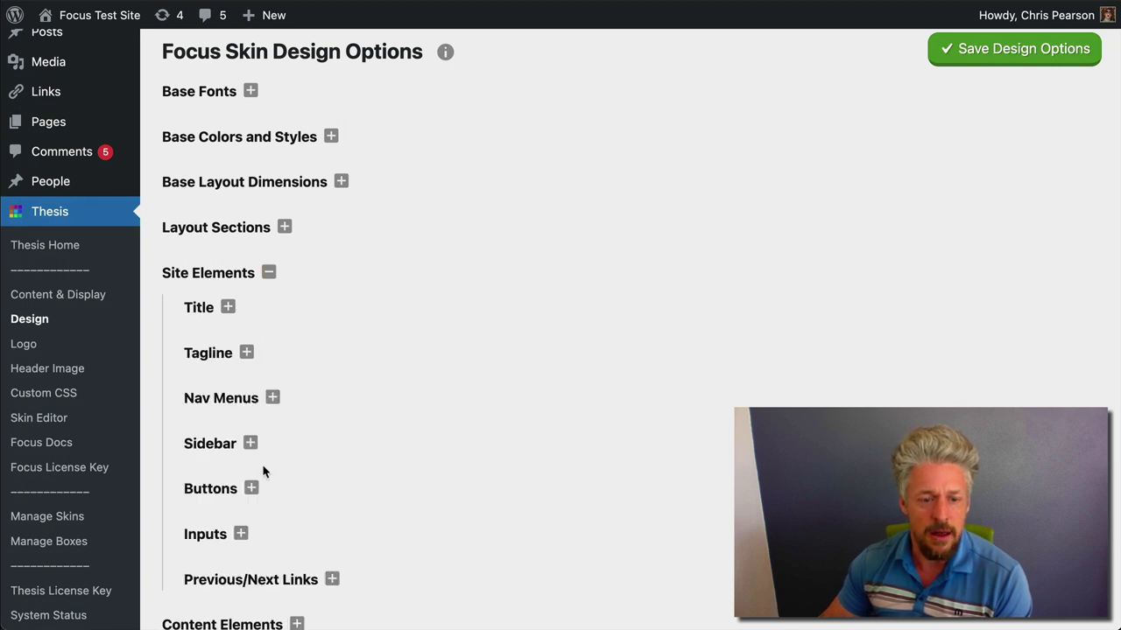
{"action": "scroll", "coordinate": [263, 470], "scroll_direction": "down", "scroll_amount": 2}
{"action": "left_click", "coordinate": [209, 391]}
{"action": "scroll", "coordinate": [469, 433], "scroll_direction": "down", "scroll_amount": 6}
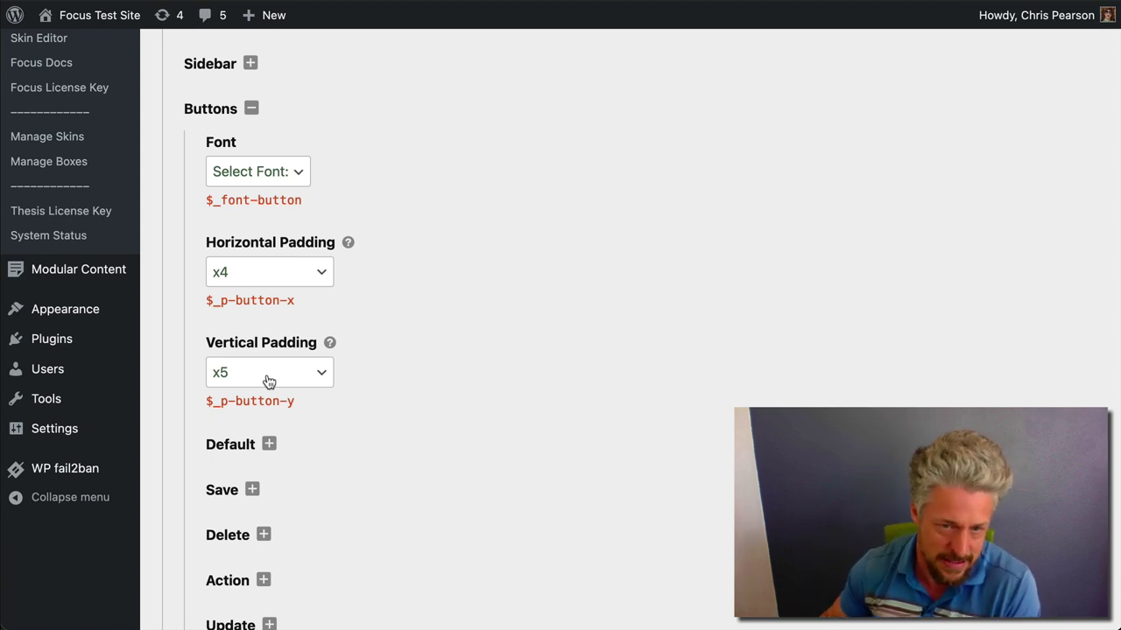
Step: Set the buttons' vertical padding to x4 and save the design options
{"action": "left_click", "coordinate": [273, 378]}
{"action": "left_click", "coordinate": [267, 359]}
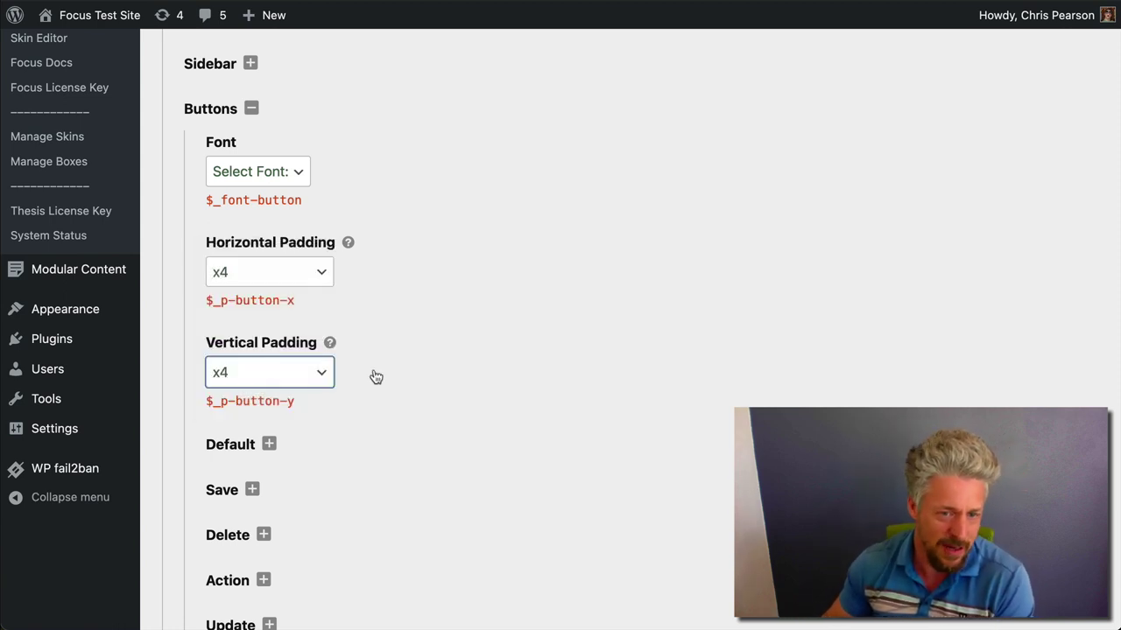
{"action": "left_click", "coordinate": [567, 382]}
{"action": "scroll", "coordinate": [659, 490], "scroll_direction": "up", "scroll_amount": 1}
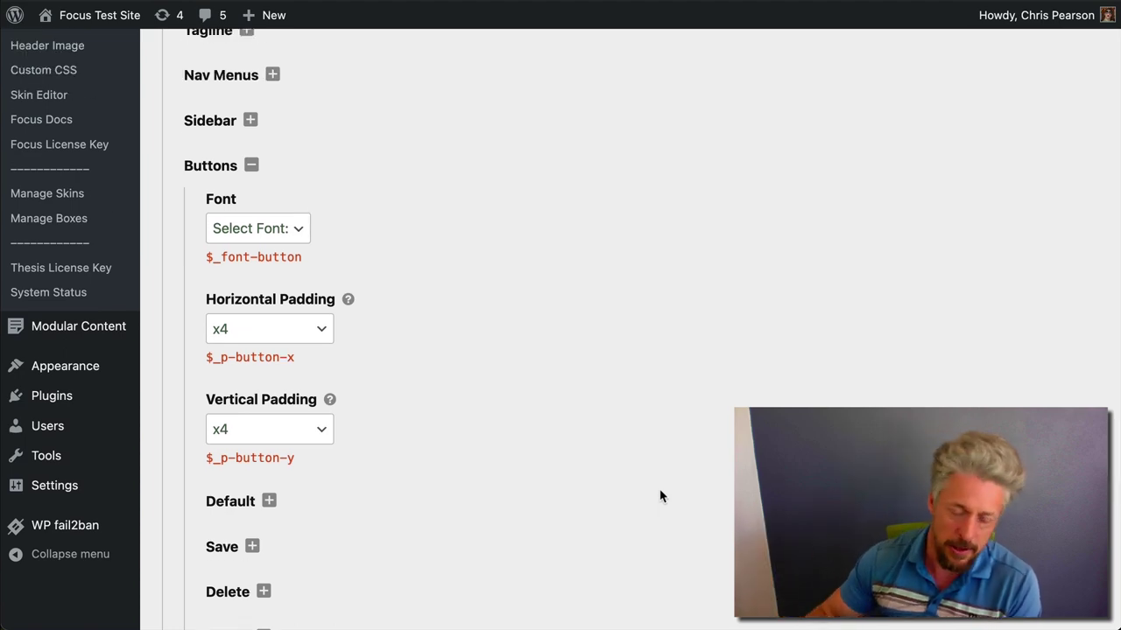
{"action": "scroll", "coordinate": [638, 353], "scroll_direction": "up", "scroll_amount": 6}
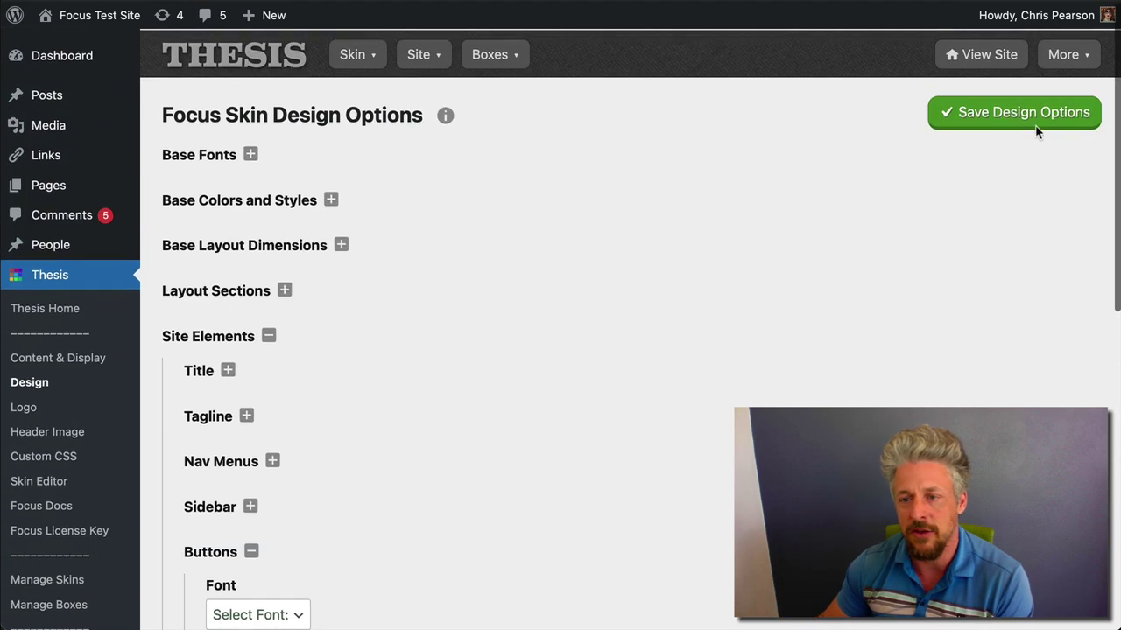
{"action": "left_click", "coordinate": [1061, 112]}
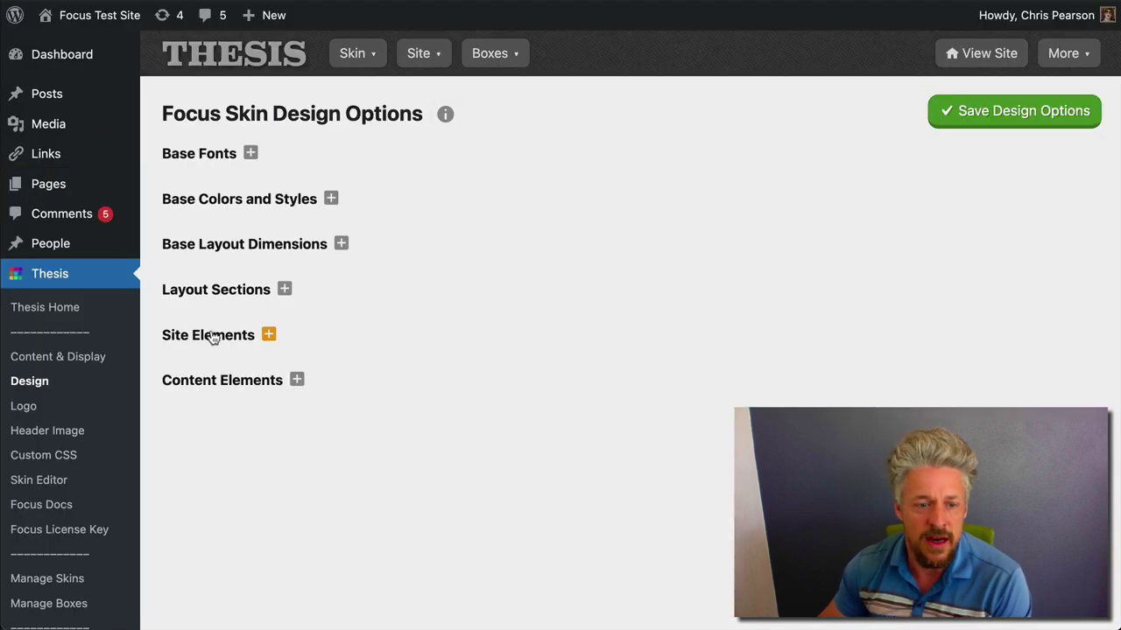
Step: Reopen the Buttons settings under Site Elements and set the horizontal padding to x3
{"action": "left_click", "coordinate": [215, 334]}
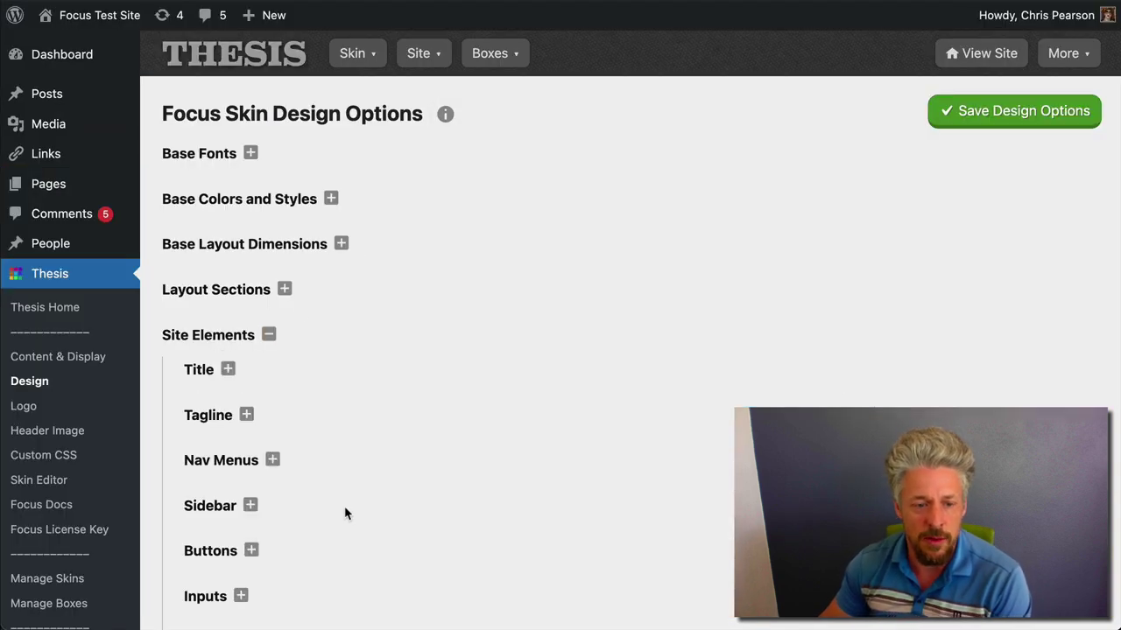
{"action": "scroll", "coordinate": [345, 514], "scroll_direction": "down", "scroll_amount": 3}
{"action": "left_click", "coordinate": [198, 355]}
{"action": "scroll", "coordinate": [318, 349], "scroll_direction": "down", "scroll_amount": 3}
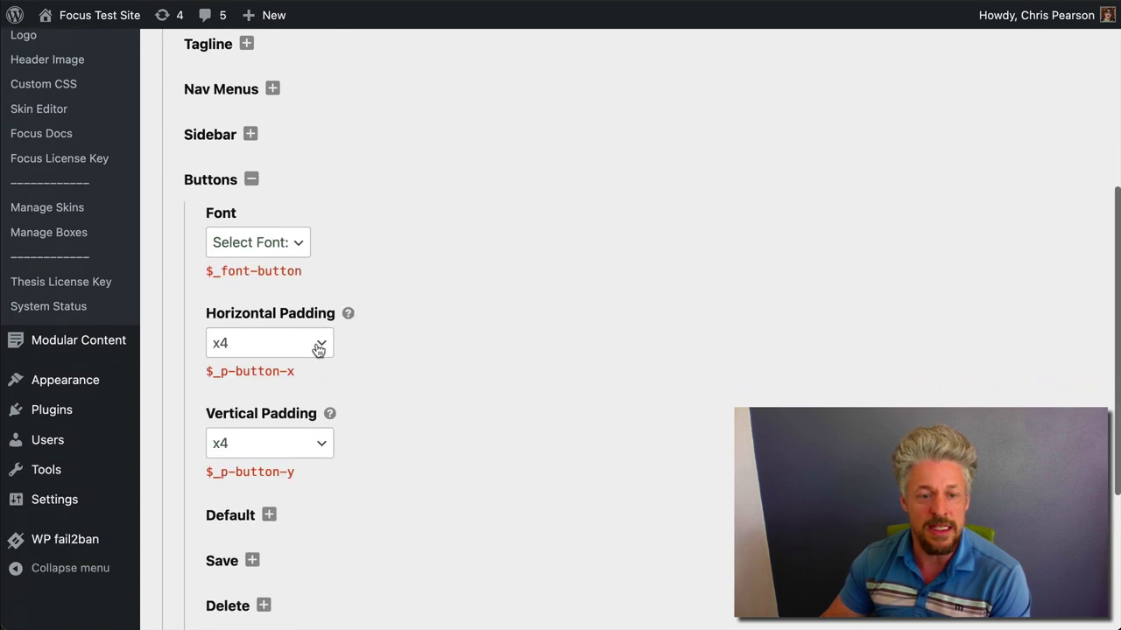
{"action": "left_click", "coordinate": [317, 348]}
{"action": "left_click", "coordinate": [278, 332]}
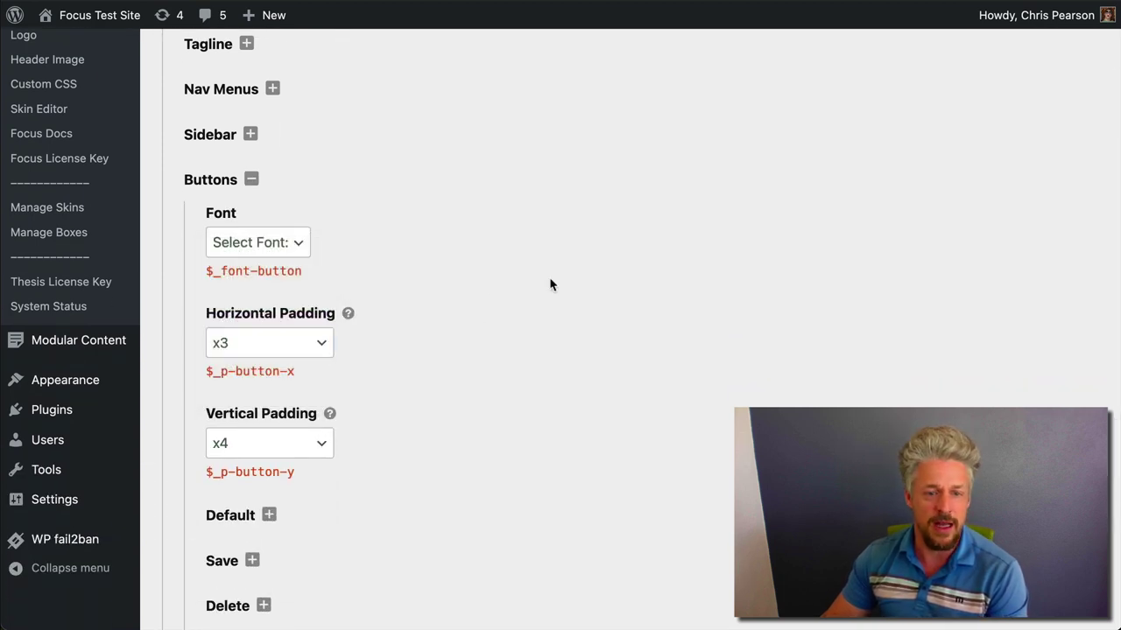
Step: Save the button design options and check the "Reserve agora!" button in the test page's services section
{"action": "scroll", "coordinate": [612, 262], "scroll_direction": "up", "scroll_amount": 10}
{"action": "left_click", "coordinate": [965, 110]}
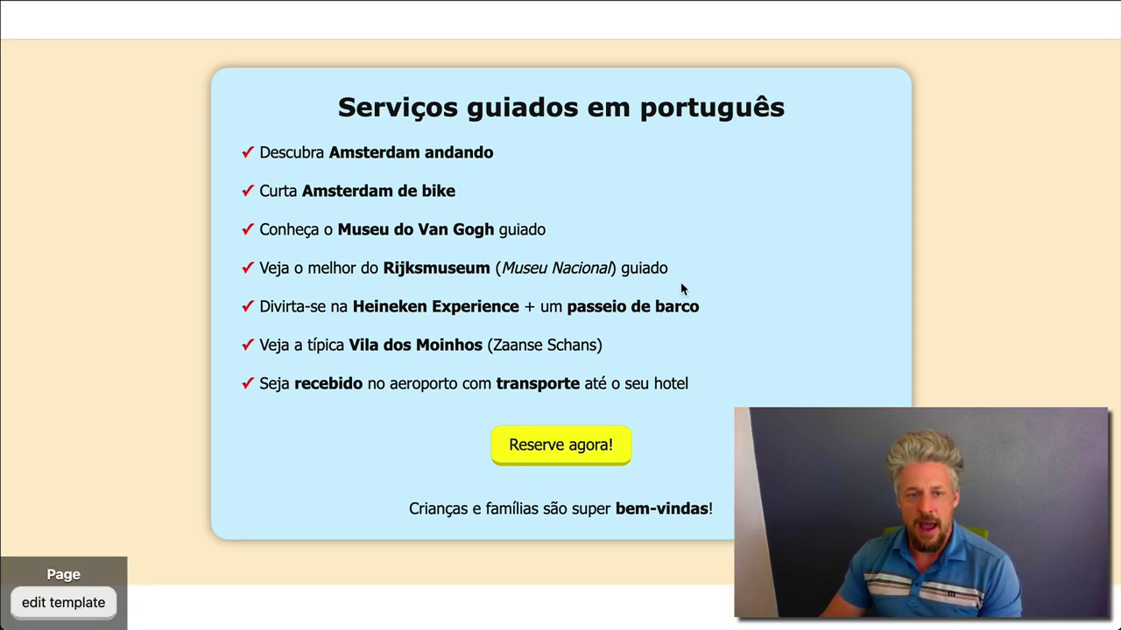
{"action": "scroll", "coordinate": [682, 289], "scroll_direction": "up", "scroll_amount": 1}
{"action": "scroll", "coordinate": [682, 289], "scroll_direction": "down", "scroll_amount": 3}
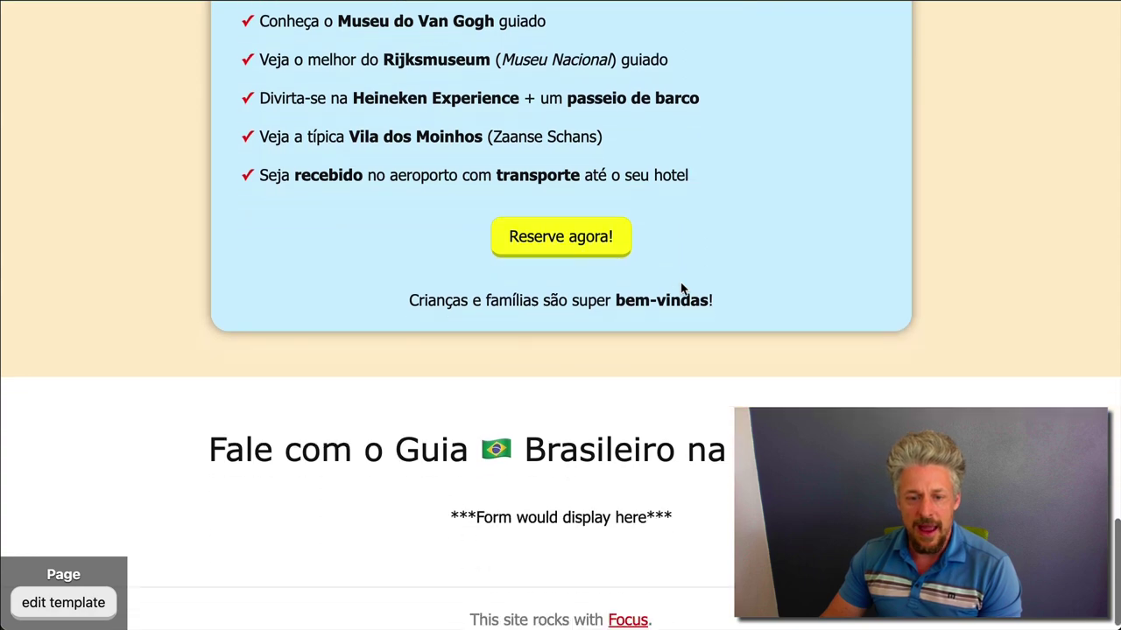
{"action": "scroll", "coordinate": [682, 289], "scroll_direction": "up", "scroll_amount": 1}
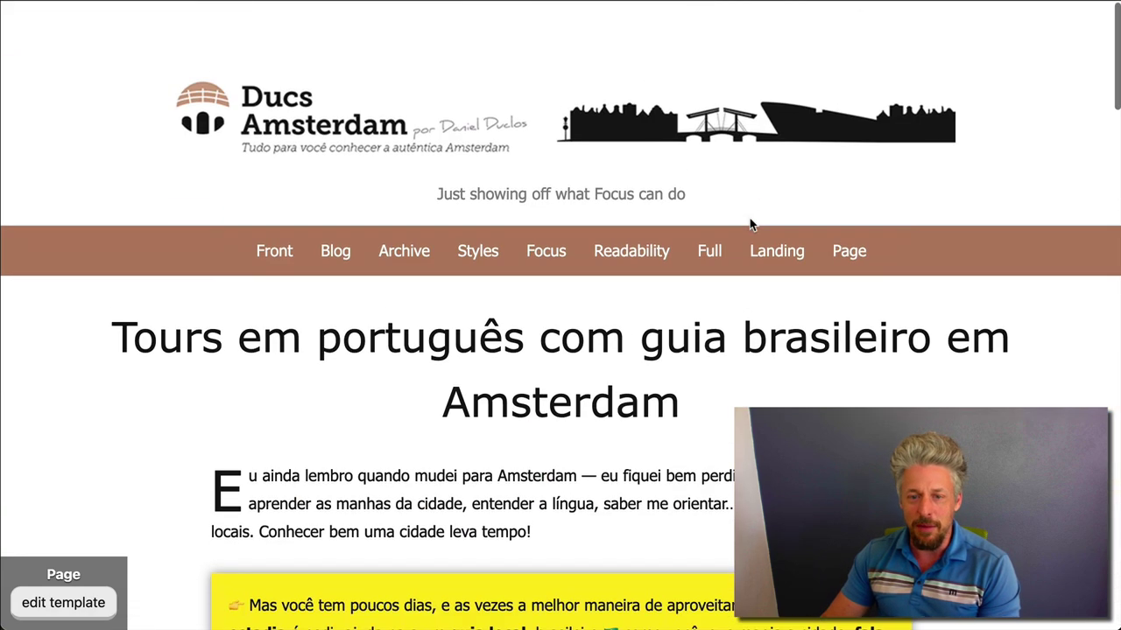
Step: Compare the header, navigation menu, title and introduction of the test page with the original Ducs Amsterdam page
{"action": "scroll", "coordinate": [751, 237], "scroll_direction": "down", "scroll_amount": 1}
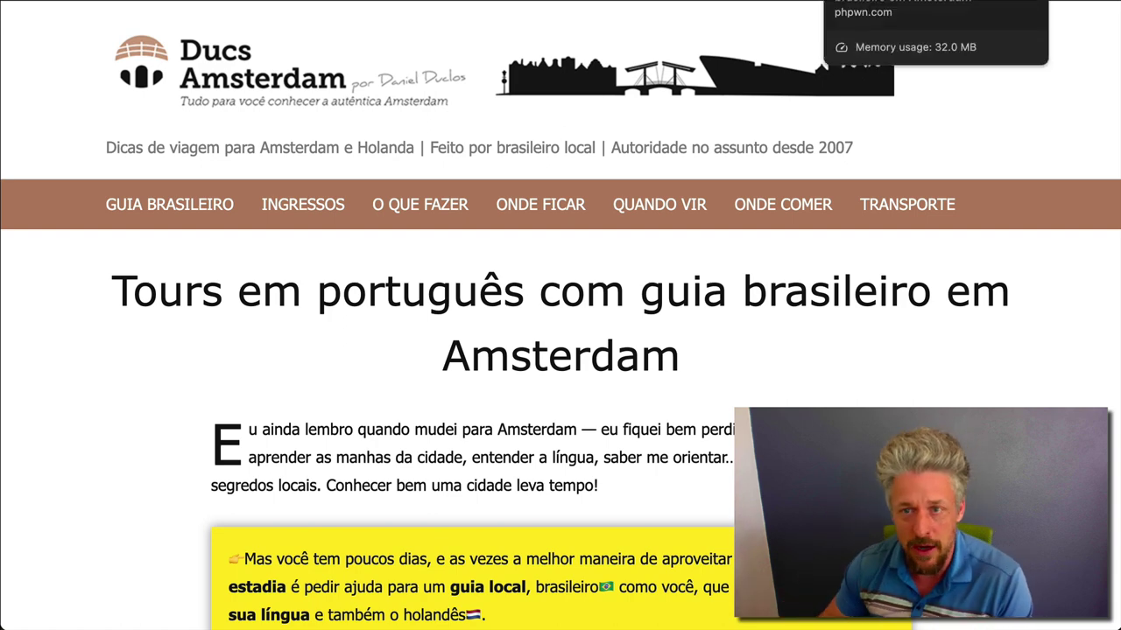
{"action": "left_click", "coordinate": [910, 4]}
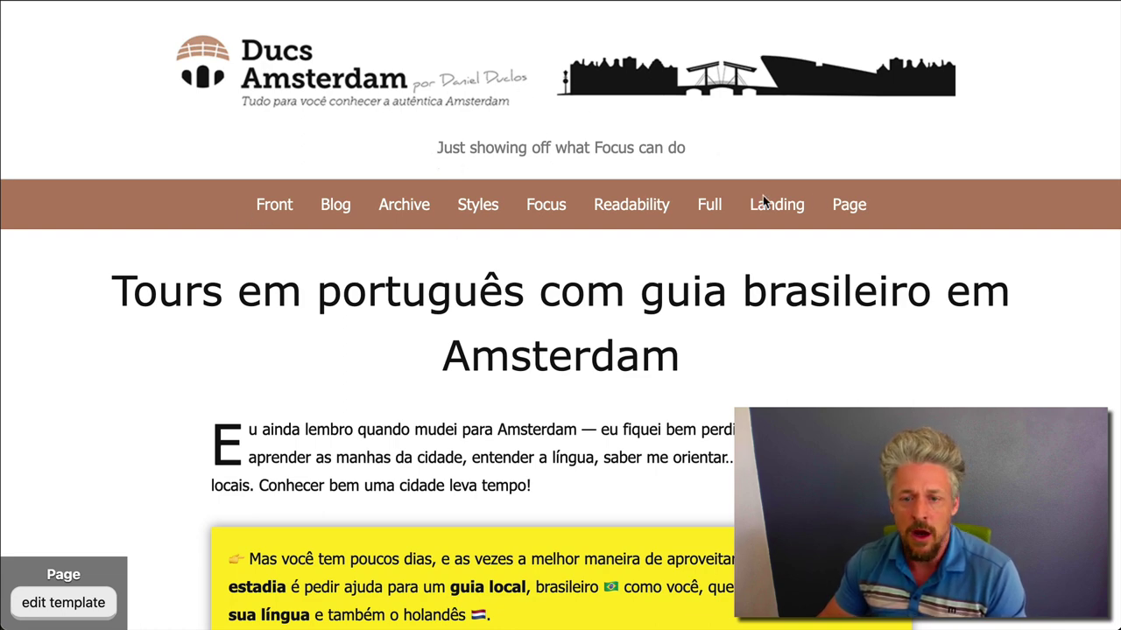
{"action": "key", "text": "ctrl+Tab"}
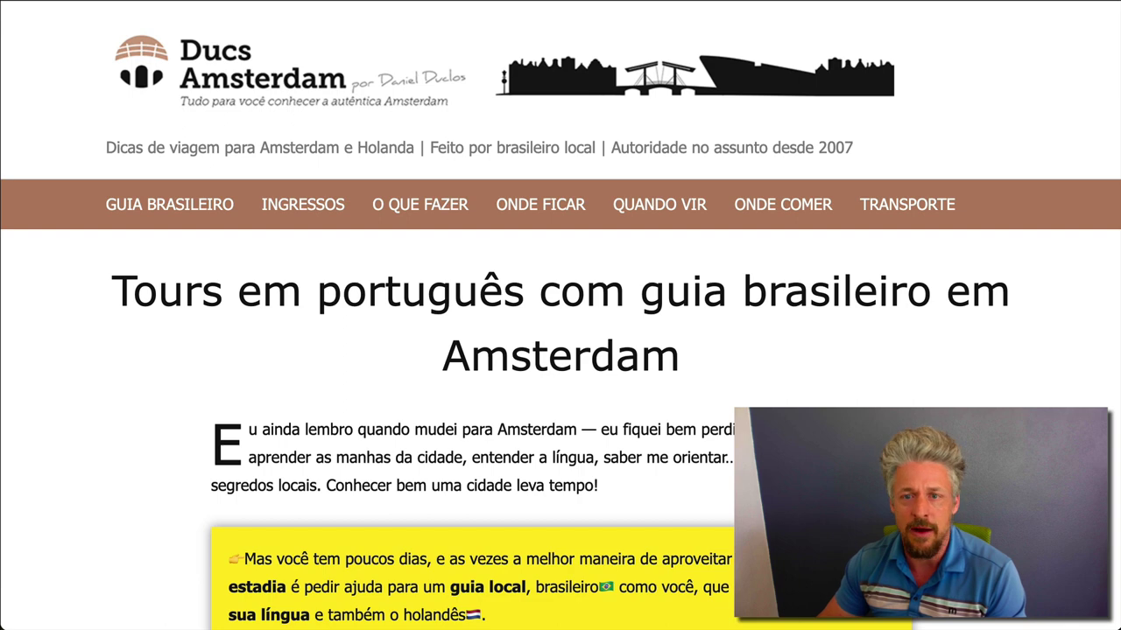
{"action": "key", "text": "ctrl+Tab"}
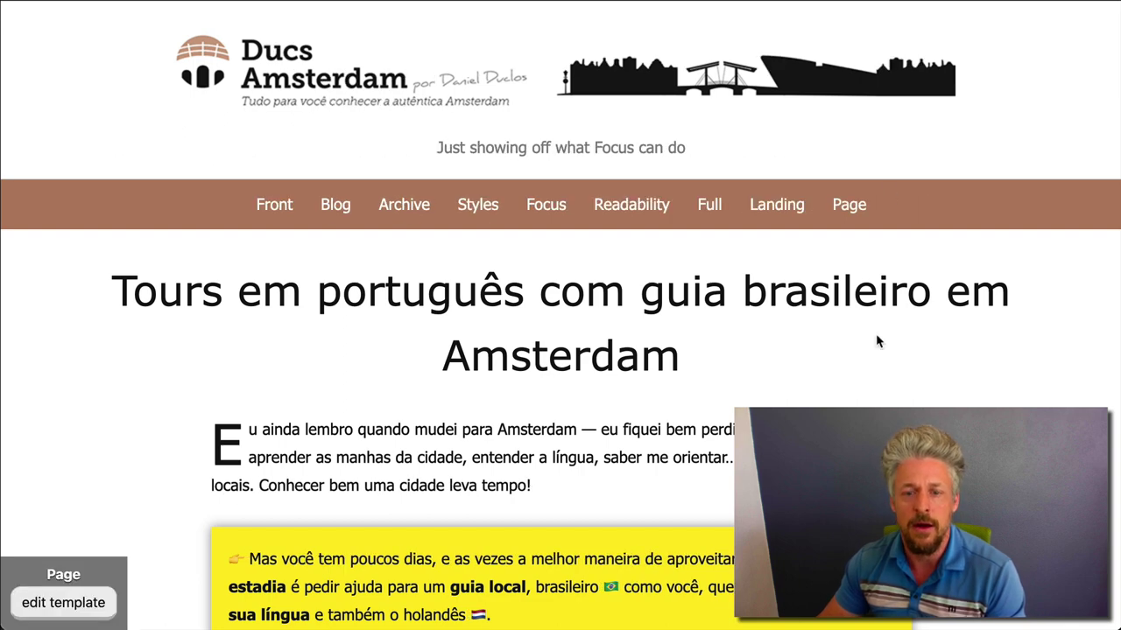
{"action": "scroll", "coordinate": [878, 341], "scroll_direction": "down", "scroll_amount": 2}
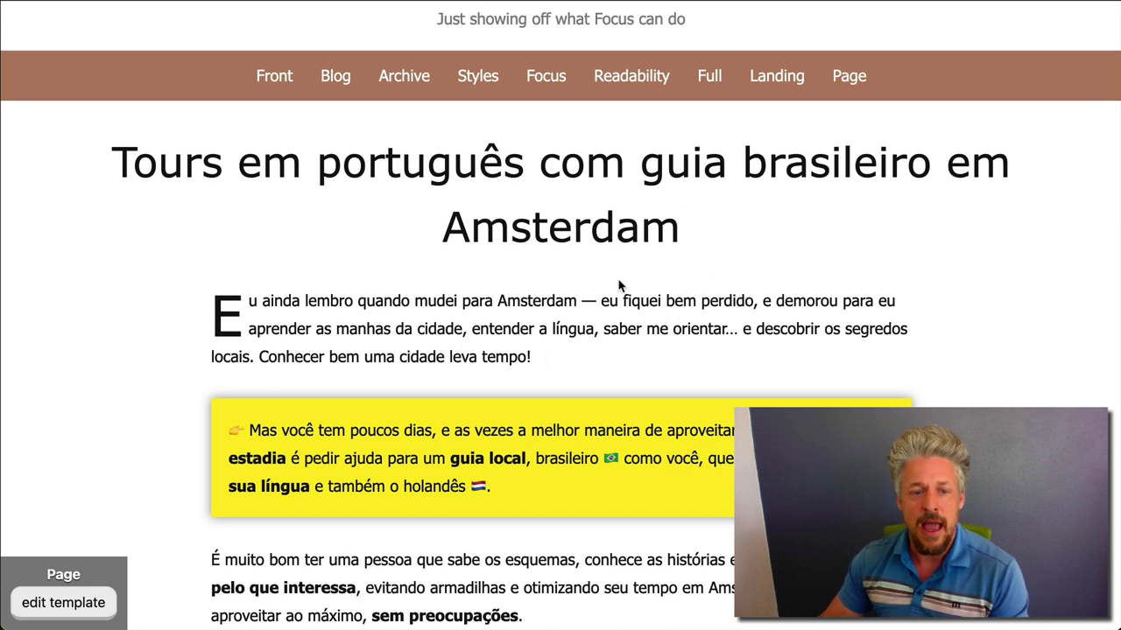
{"action": "scroll", "coordinate": [591, 401], "scroll_direction": "down", "scroll_amount": 1}
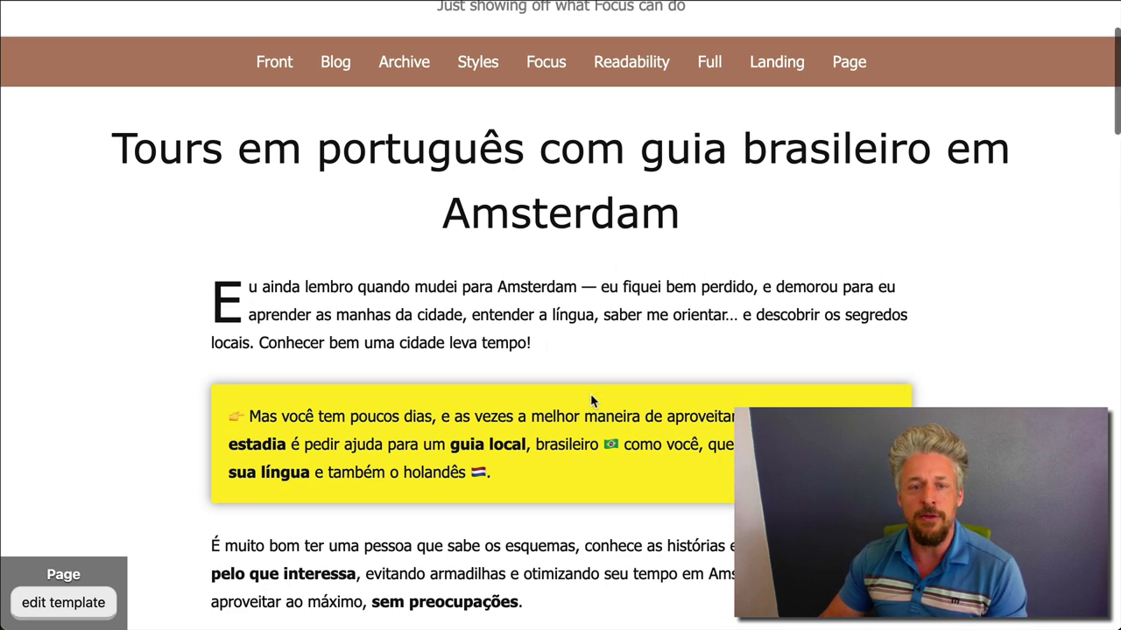
{"action": "key", "text": "ctrl+Tab"}
{"action": "scroll", "coordinate": [763, 347], "scroll_direction": "down", "scroll_amount": 3}
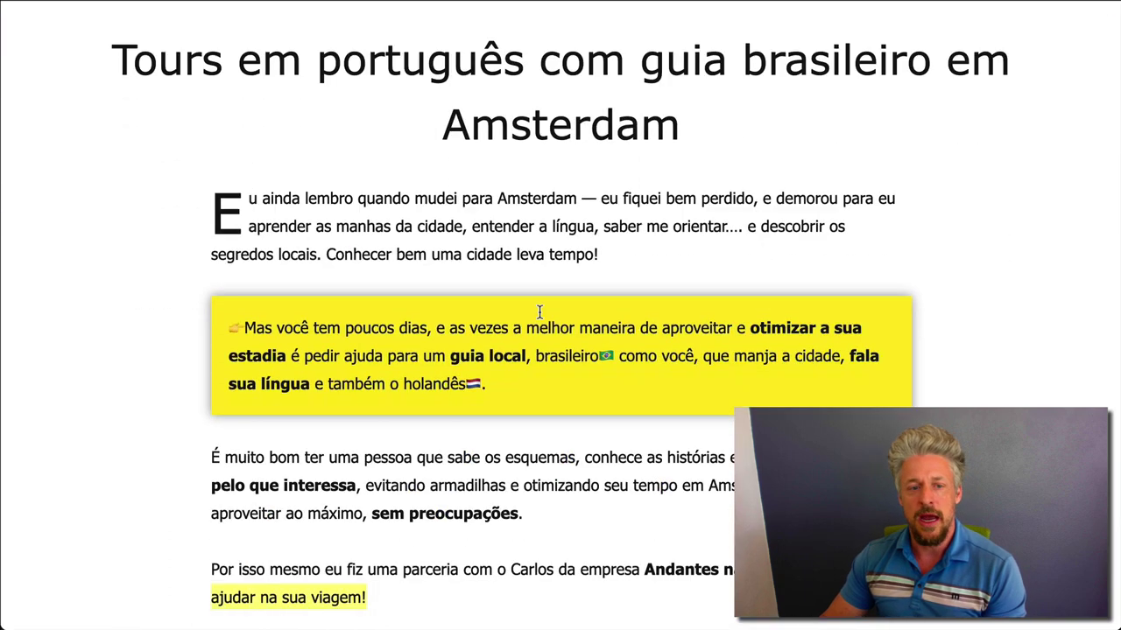
{"action": "key", "text": "ctrl+Tab"}
Step: Review the test page from the yellow callout through the photo, headings and green box to the services section
{"action": "scroll", "coordinate": [779, 280], "scroll_direction": "down", "scroll_amount": 5}
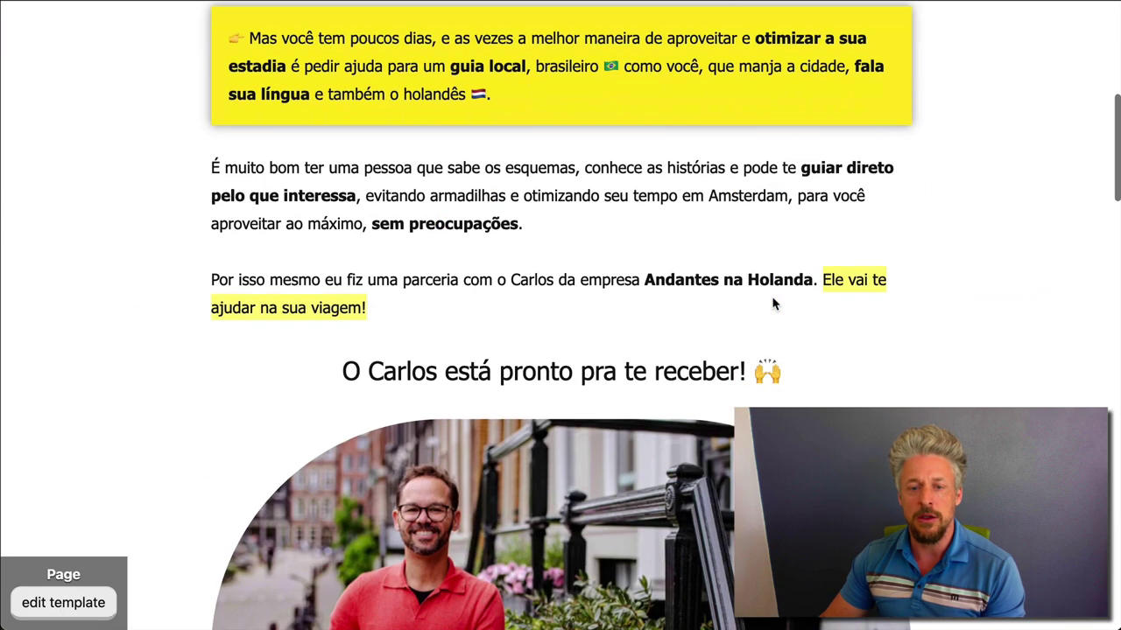
{"action": "scroll", "coordinate": [584, 358], "scroll_direction": "down", "scroll_amount": 4}
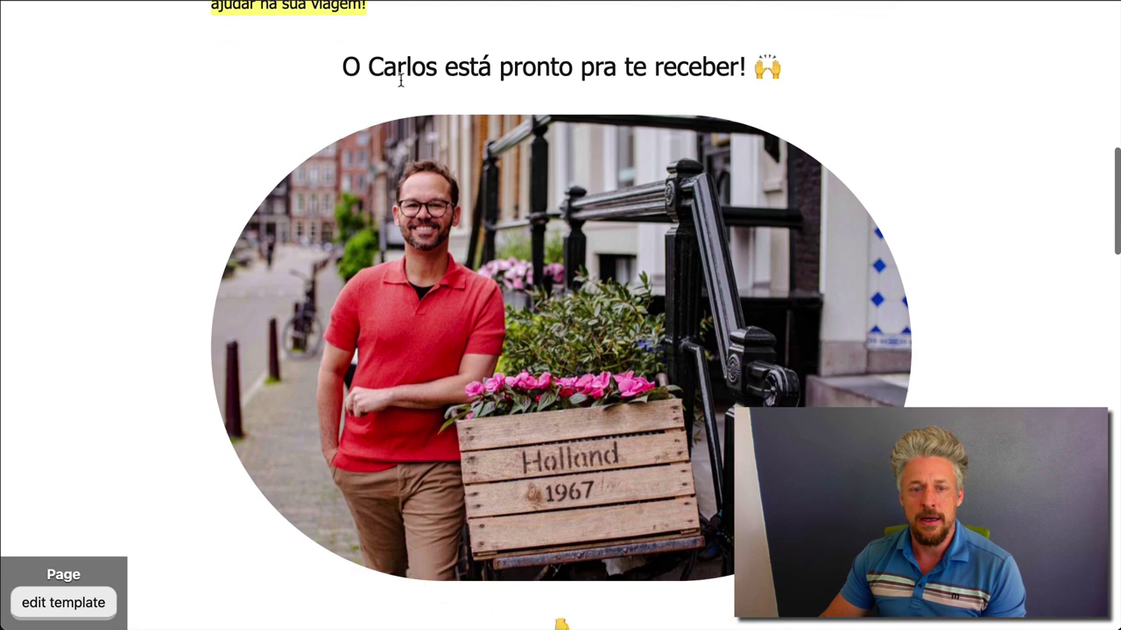
{"action": "scroll", "coordinate": [692, 493], "scroll_direction": "down", "scroll_amount": 2}
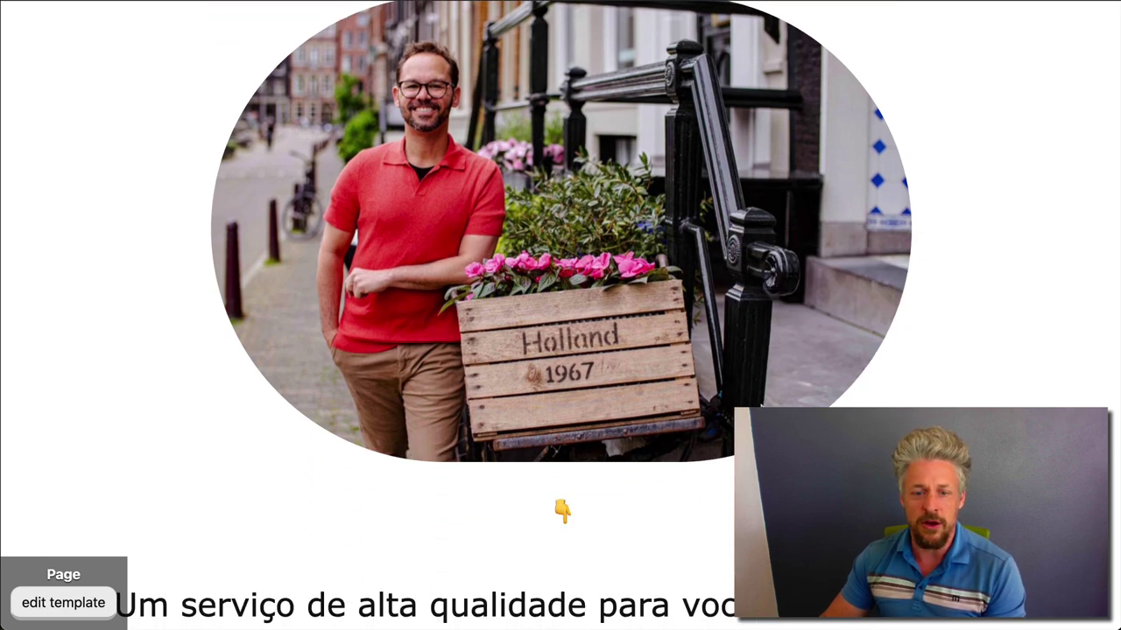
{"action": "scroll", "coordinate": [571, 364], "scroll_direction": "down", "scroll_amount": 3}
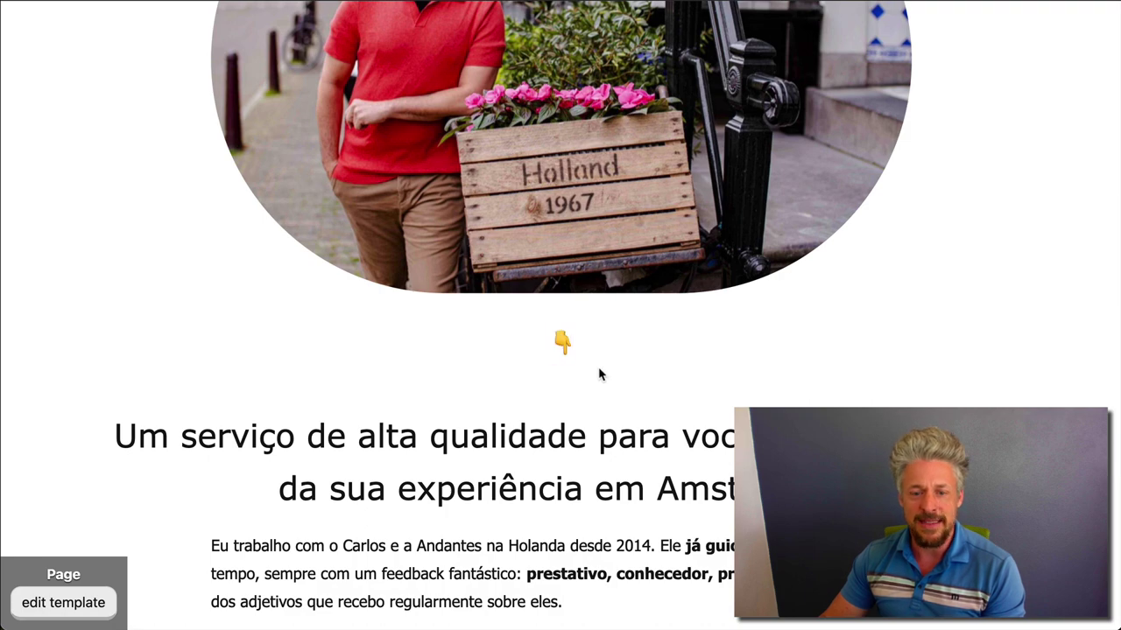
{"action": "scroll", "coordinate": [600, 375], "scroll_direction": "down", "scroll_amount": 3}
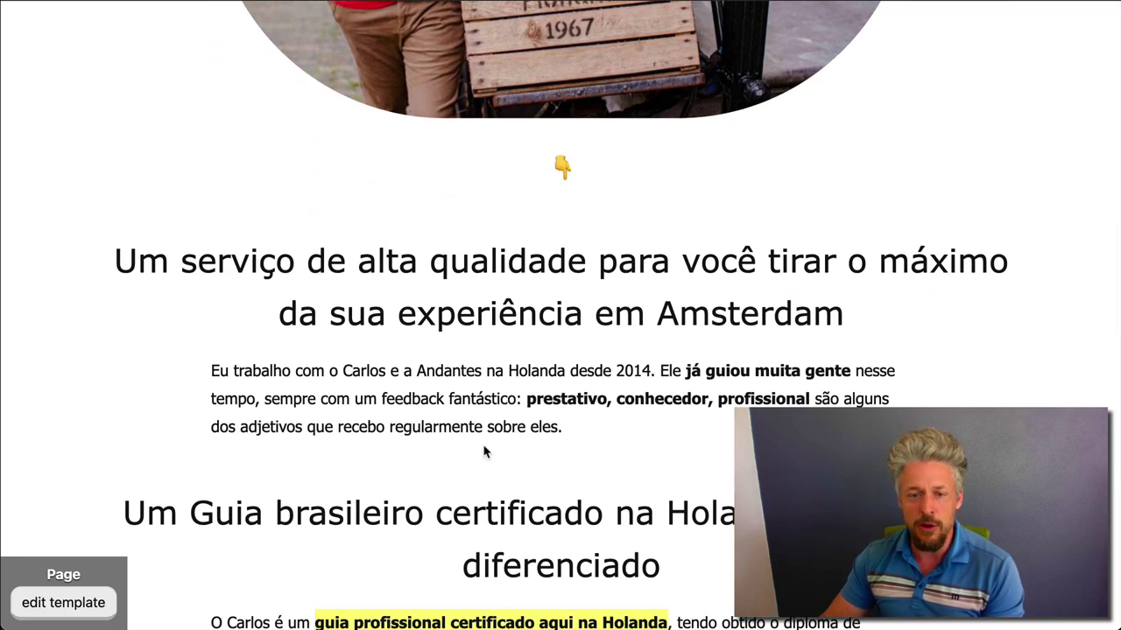
{"action": "scroll", "coordinate": [484, 451], "scroll_direction": "down", "scroll_amount": 4}
{"action": "scroll", "coordinate": [477, 442], "scroll_direction": "down", "scroll_amount": 1}
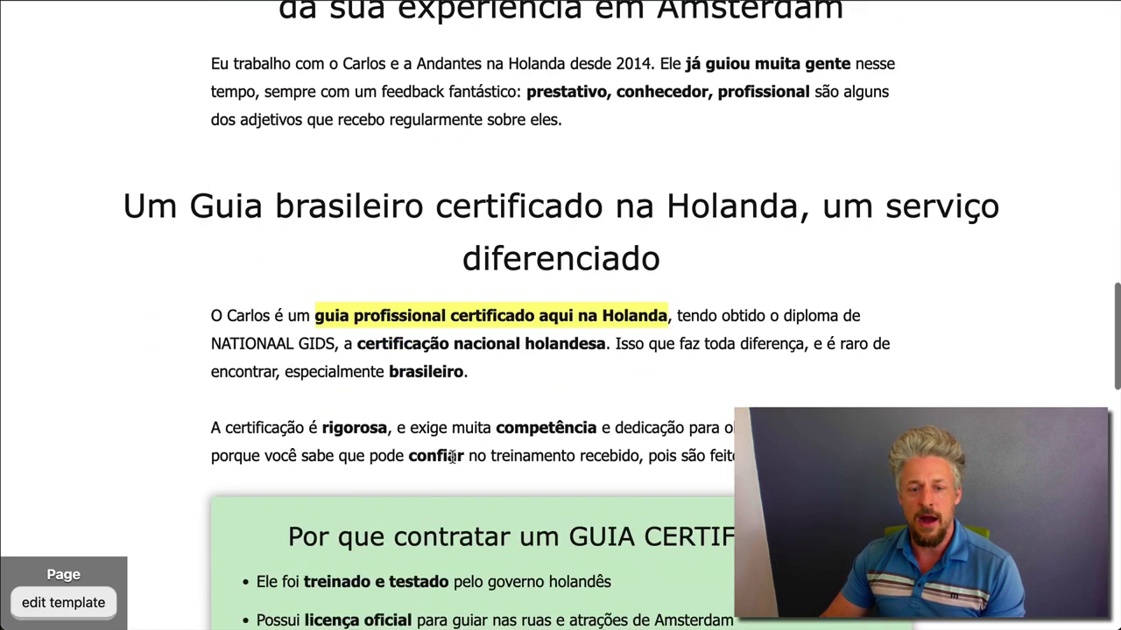
{"action": "scroll", "coordinate": [453, 457], "scroll_direction": "down", "scroll_amount": 5}
{"action": "scroll", "coordinate": [707, 331], "scroll_direction": "down", "scroll_amount": 4}
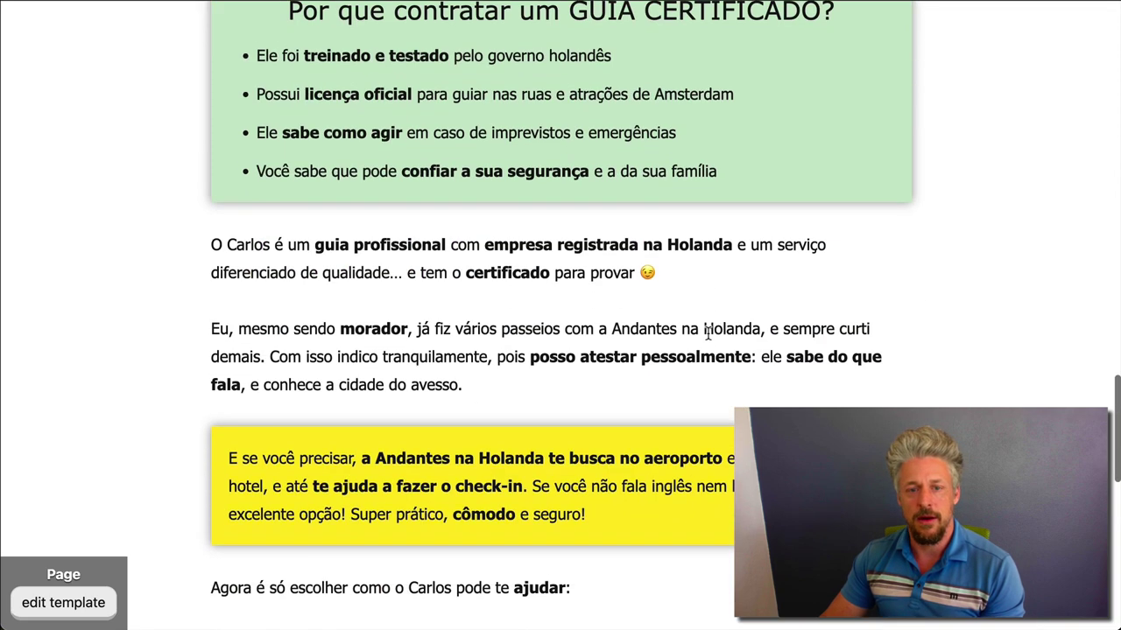
{"action": "scroll", "coordinate": [599, 381], "scroll_direction": "down", "scroll_amount": 5}
{"action": "scroll", "coordinate": [600, 381], "scroll_direction": "down", "scroll_amount": 2}
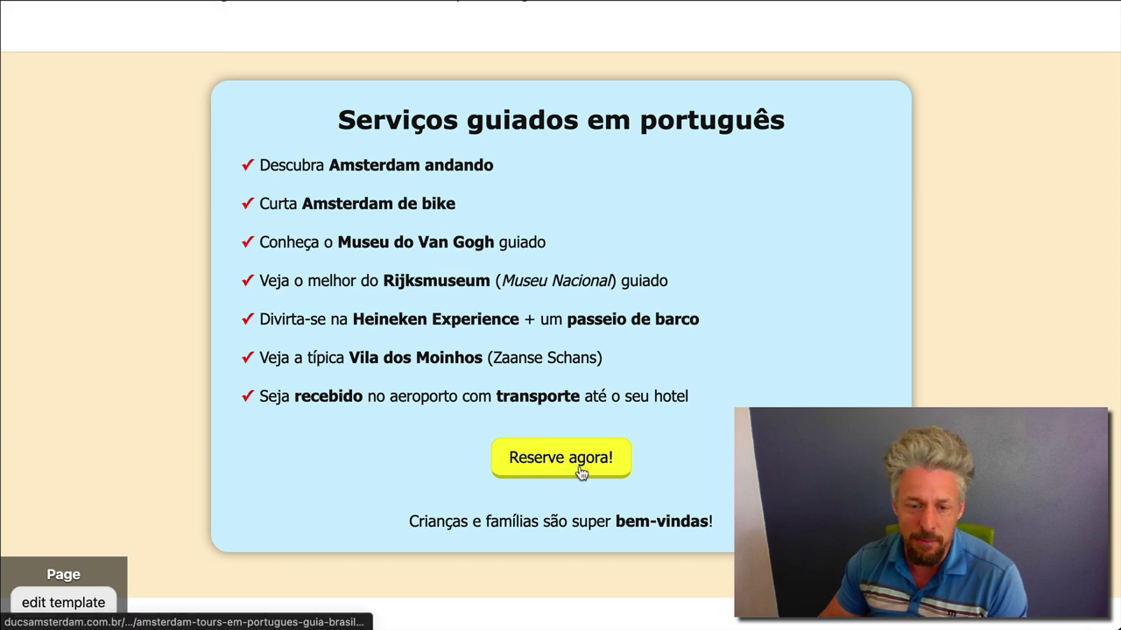
Step: Examine the closing contact section with its form placeholder and compare it with the original page
{"action": "scroll", "coordinate": [695, 395], "scroll_direction": "down", "scroll_amount": 3}
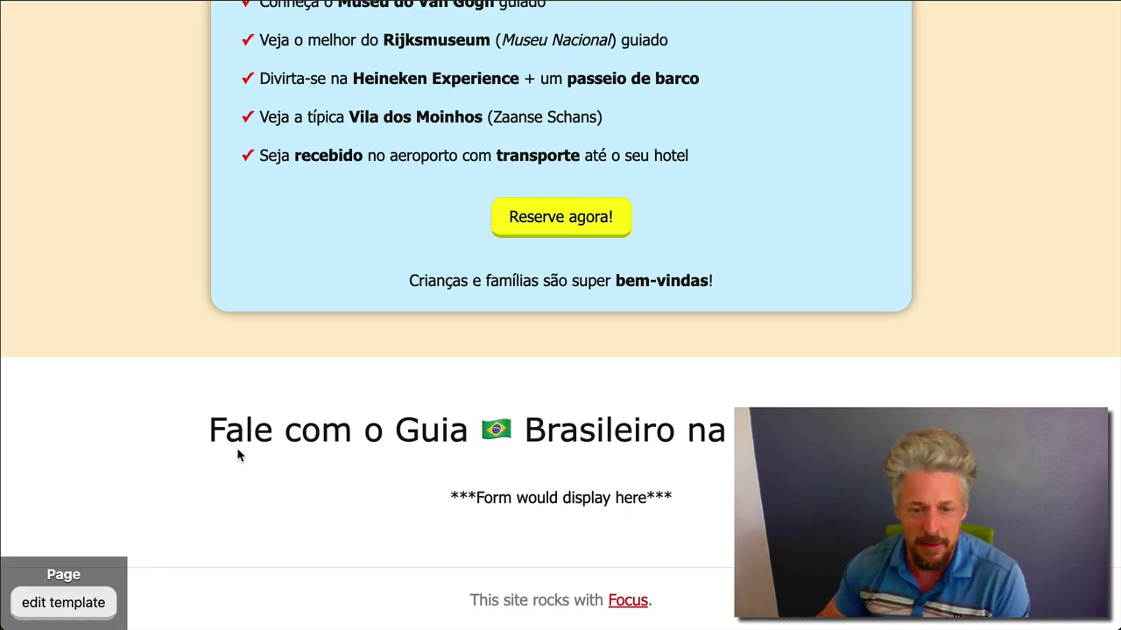
{"action": "left_click_drag", "start_coordinate": [449, 498], "coordinate": [458, 491]}
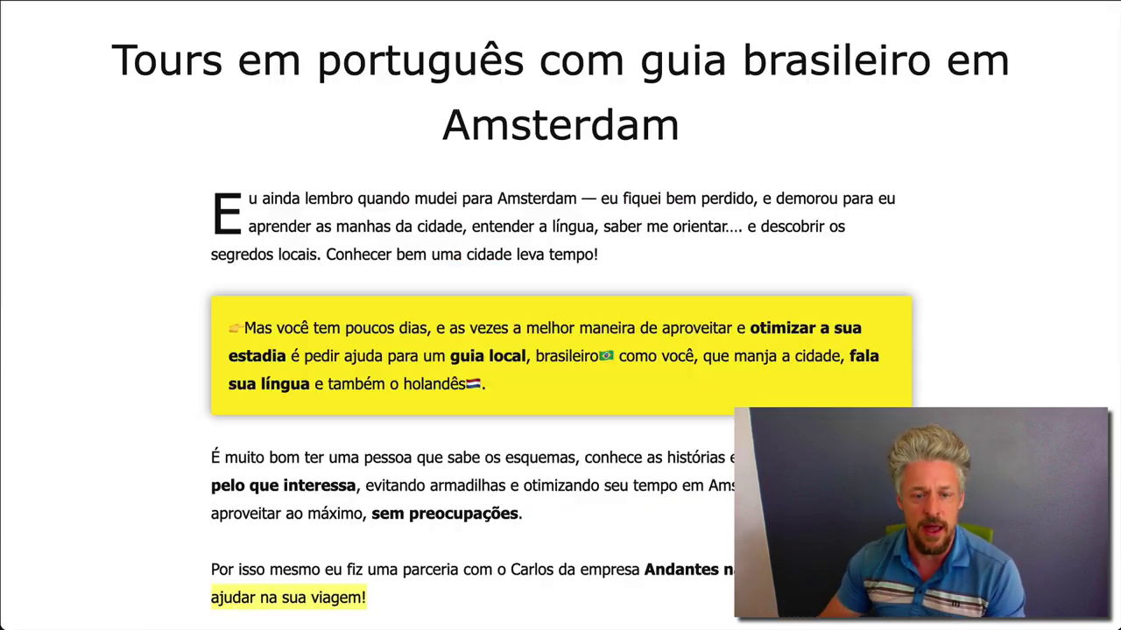
{"action": "scroll", "coordinate": [465, 420], "scroll_direction": "down", "scroll_amount": 20}
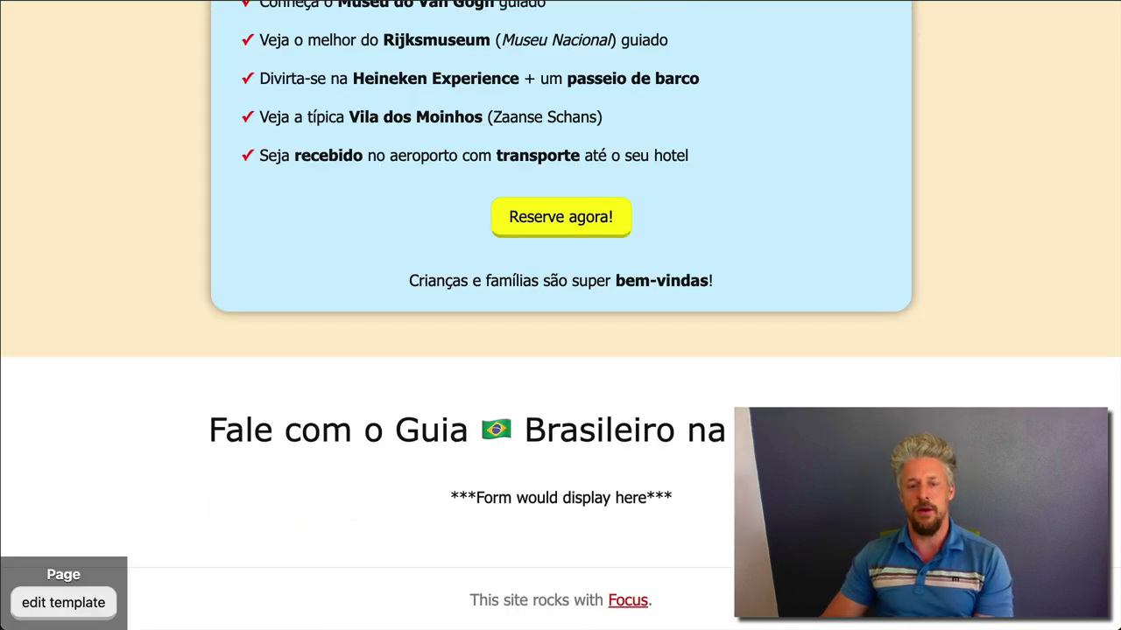
{"action": "scroll", "coordinate": [560, 315], "scroll_direction": "up", "scroll_amount": 20}
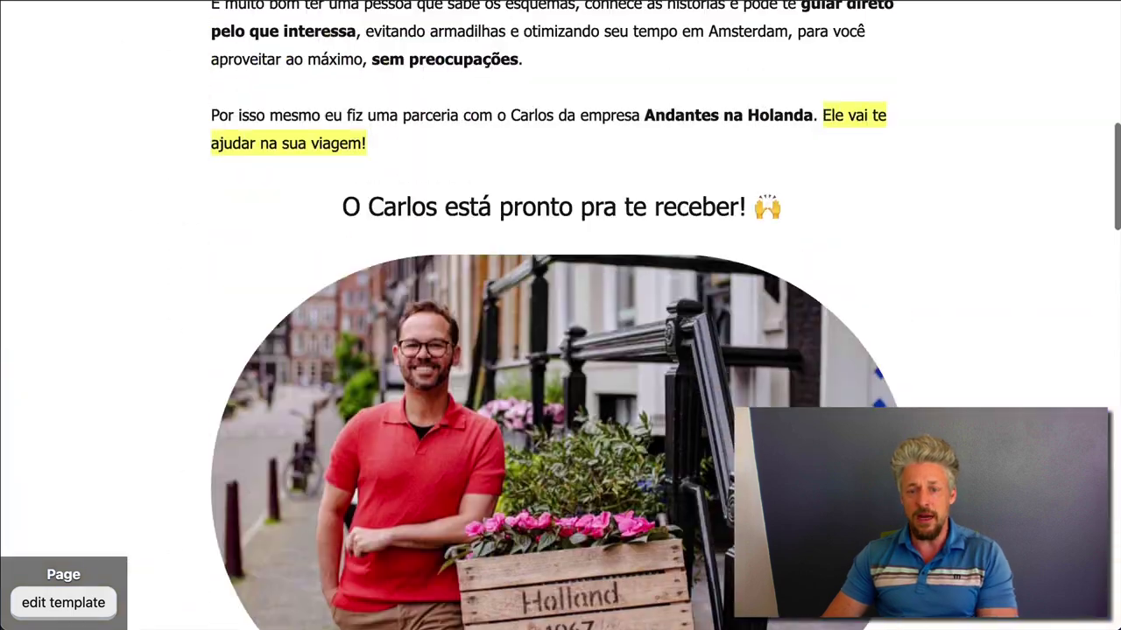
{"action": "scroll", "coordinate": [560, 316], "scroll_direction": "down", "scroll_amount": 3}
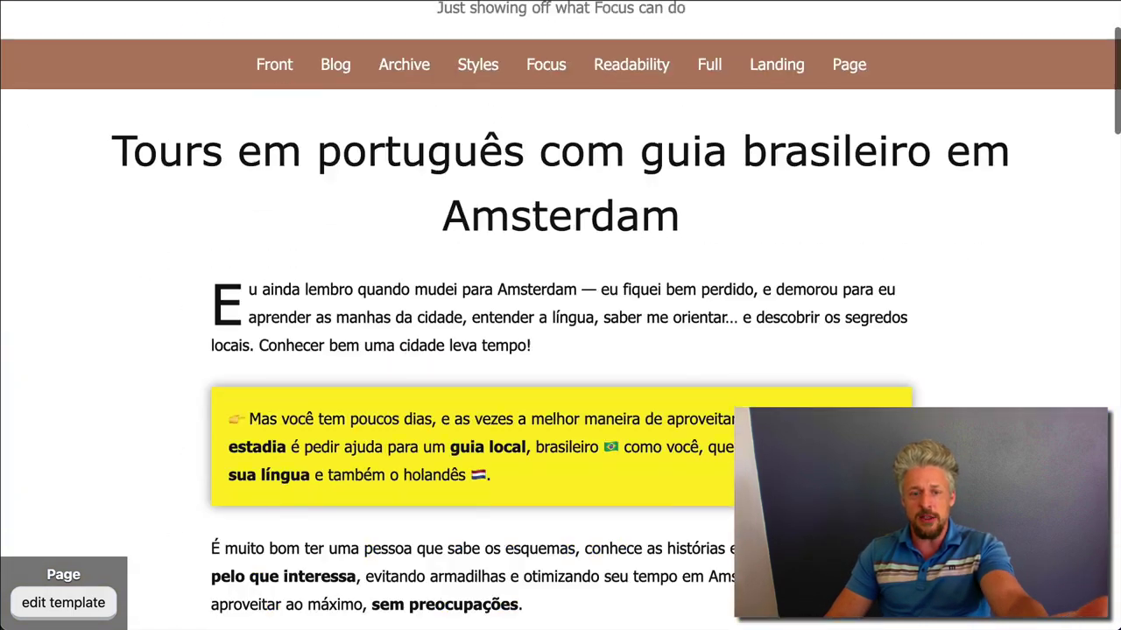
{"action": "scroll", "coordinate": [560, 315], "scroll_direction": "down", "scroll_amount": 8}
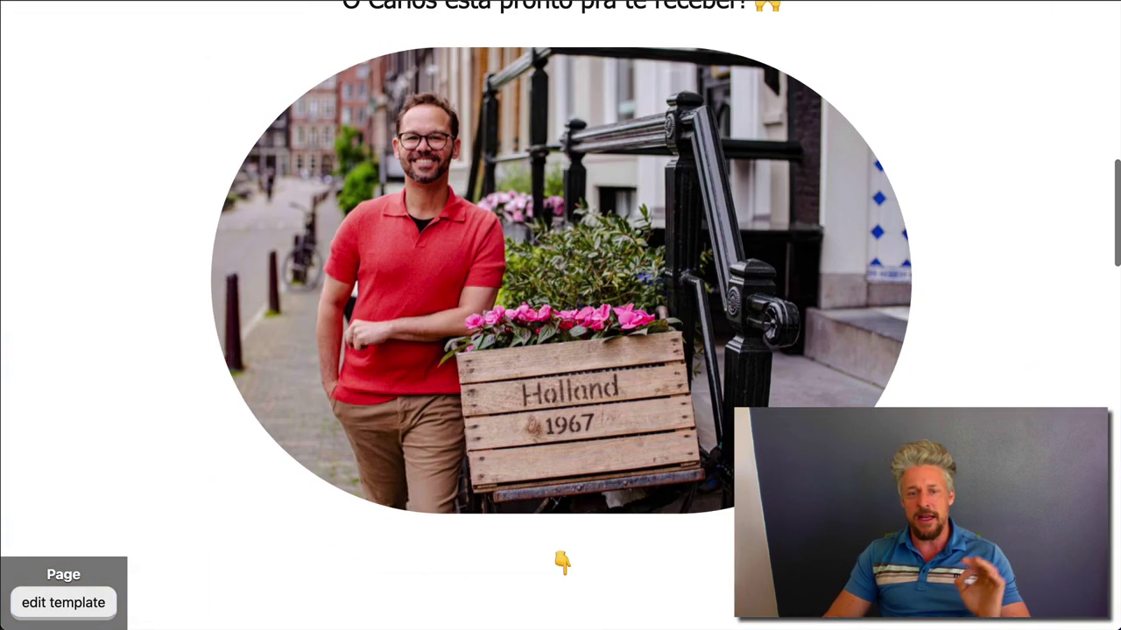
{"action": "scroll", "coordinate": [560, 315], "scroll_direction": "down", "scroll_amount": 10}
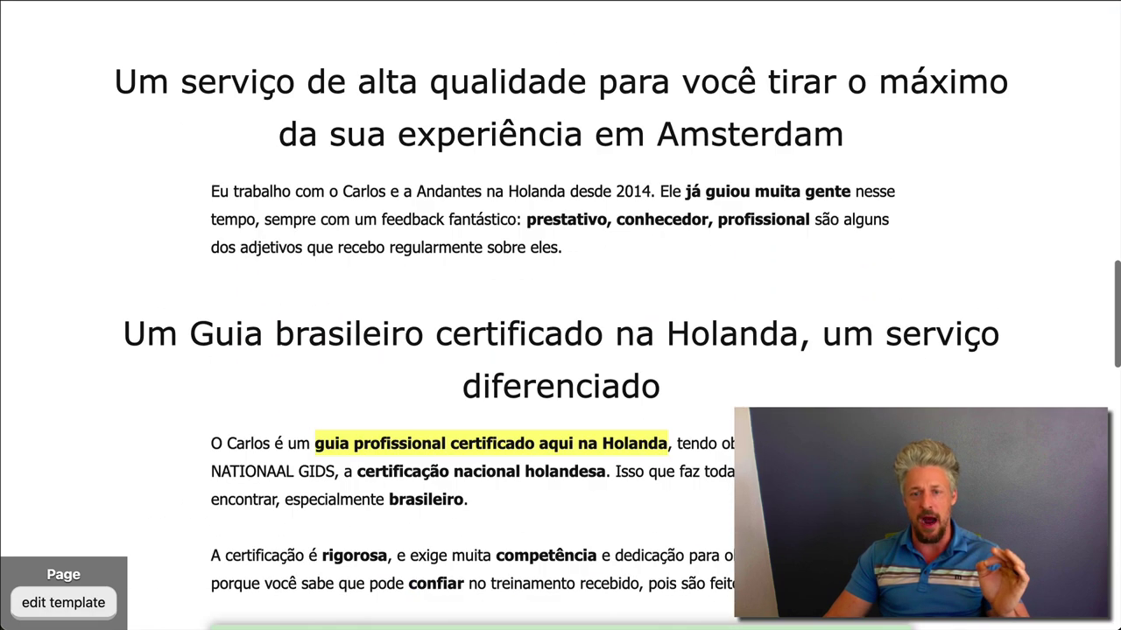
{"action": "scroll", "coordinate": [560, 315], "scroll_direction": "down", "scroll_amount": 6}
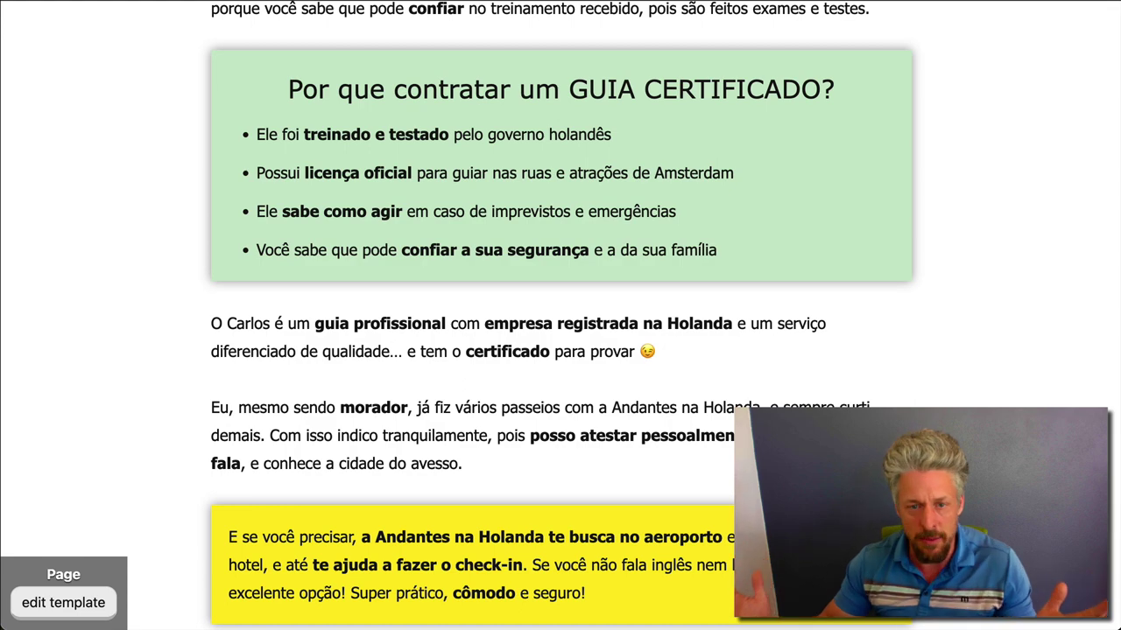
{"action": "scroll", "coordinate": [561, 315], "scroll_direction": "up", "scroll_amount": 5}
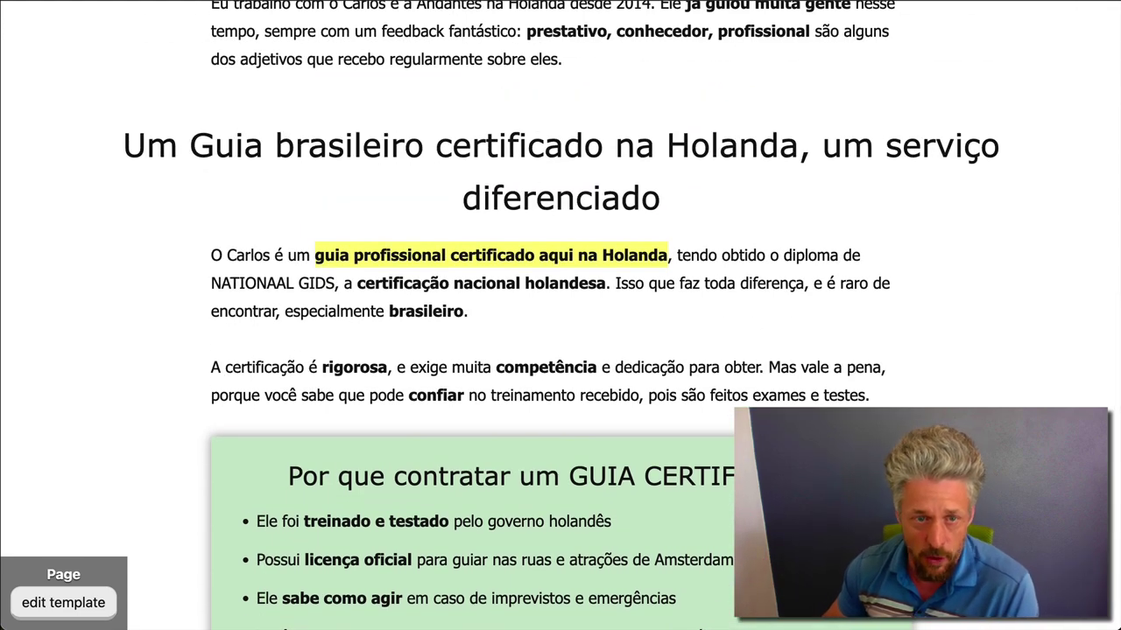
{"action": "scroll", "coordinate": [560, 315], "scroll_direction": "down", "scroll_amount": 15}
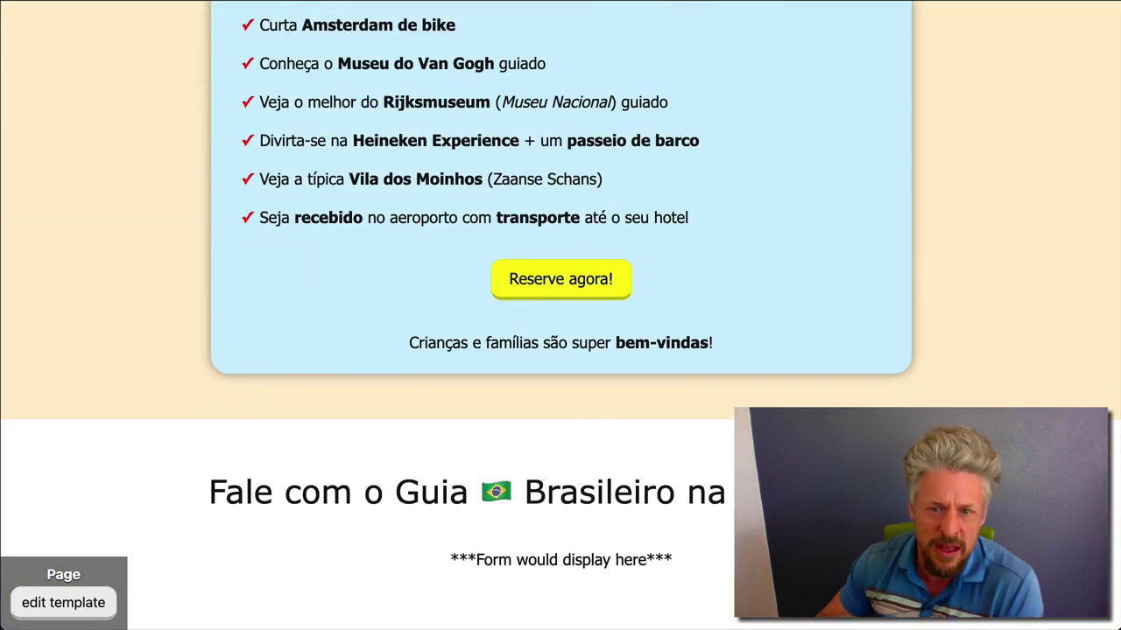
{"action": "scroll", "coordinate": [560, 315], "scroll_direction": "up", "scroll_amount": 8}
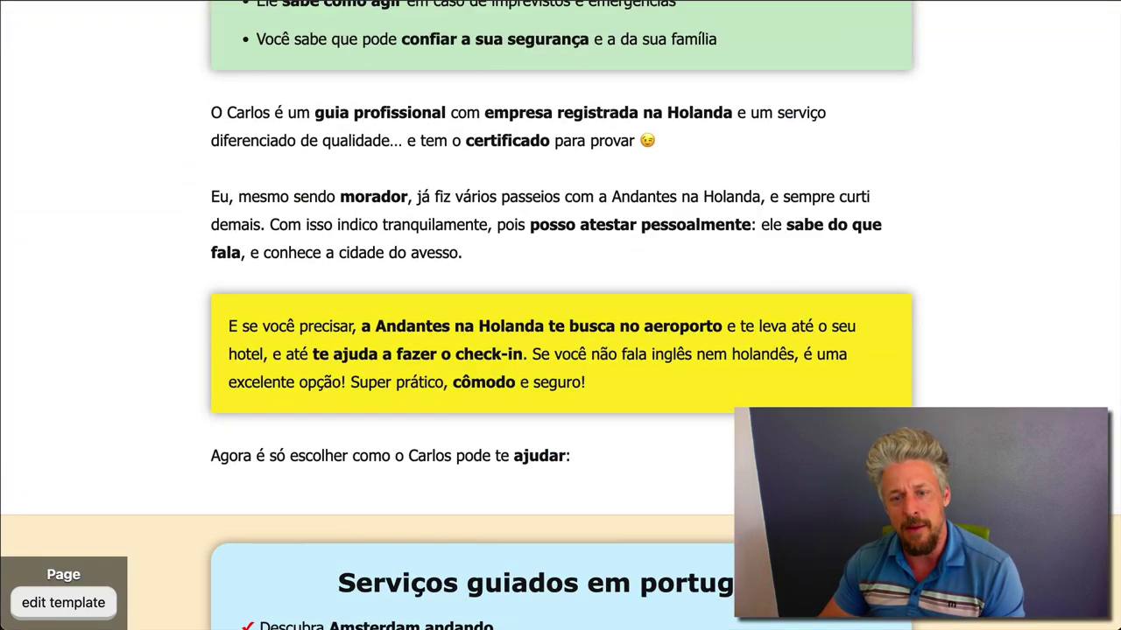
{"action": "scroll", "coordinate": [560, 316], "scroll_direction": "up", "scroll_amount": 10}
{"action": "scroll", "coordinate": [560, 315], "scroll_direction": "up", "scroll_amount": 10}
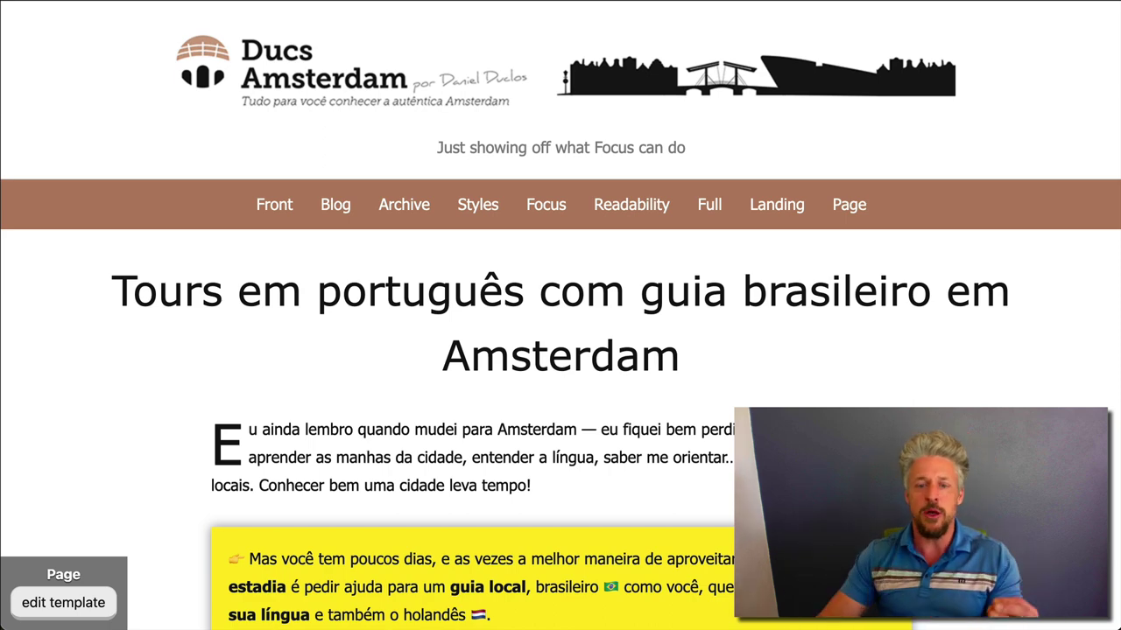
{"action": "scroll", "coordinate": [561, 315], "scroll_direction": "down", "scroll_amount": 3}
{"action": "scroll", "coordinate": [561, 315], "scroll_direction": "down", "scroll_amount": 2}
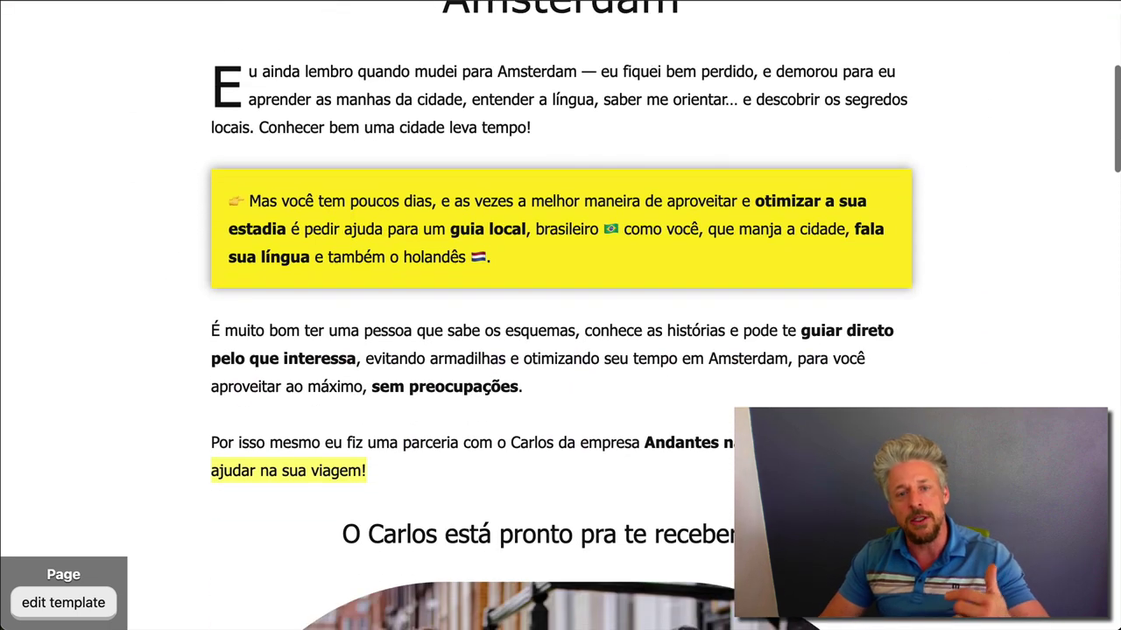
{"action": "scroll", "coordinate": [561, 315], "scroll_direction": "down", "scroll_amount": 3}
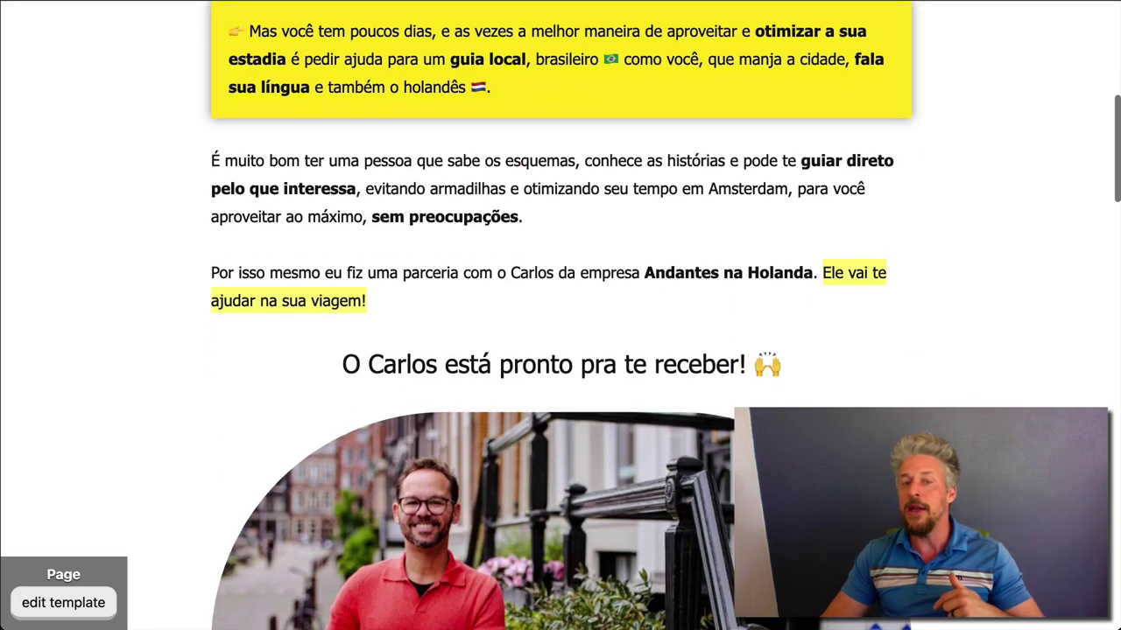
{"action": "scroll", "coordinate": [560, 315], "scroll_direction": "up", "scroll_amount": 2}
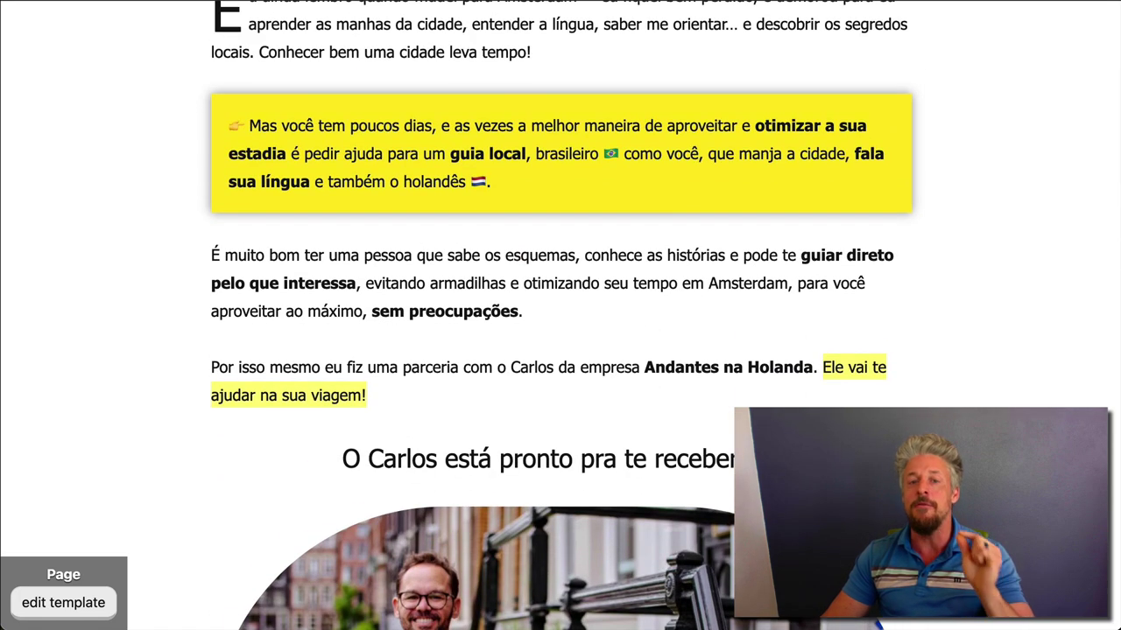
{"action": "scroll", "coordinate": [584, 243], "scroll_direction": "up", "scroll_amount": 1}
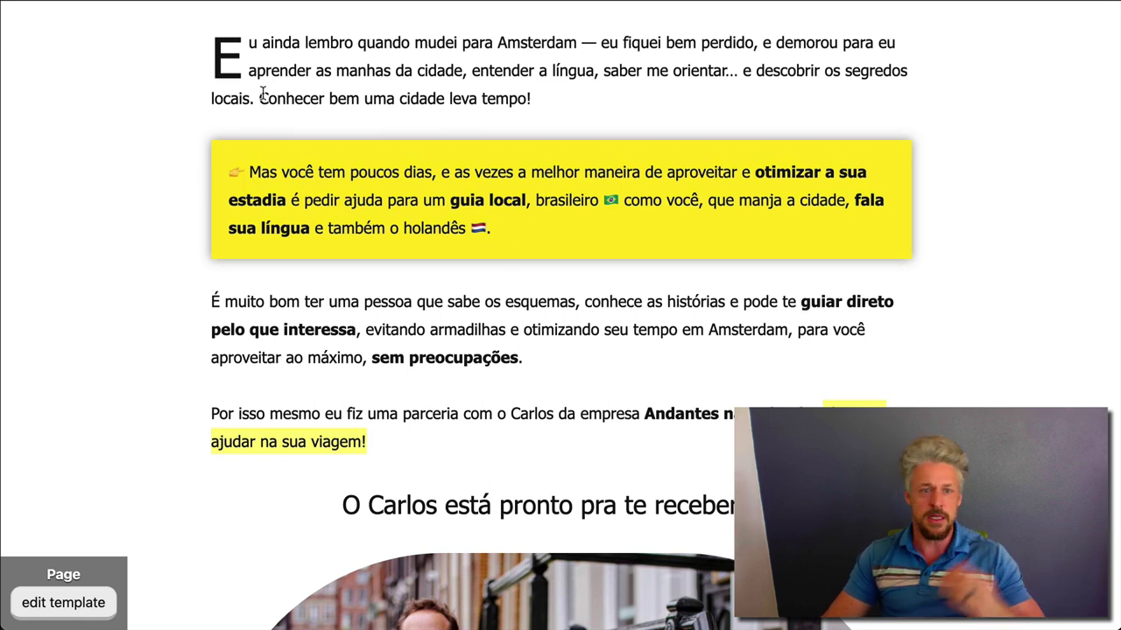
{"action": "scroll", "coordinate": [339, 382], "scroll_direction": "down", "scroll_amount": 4}
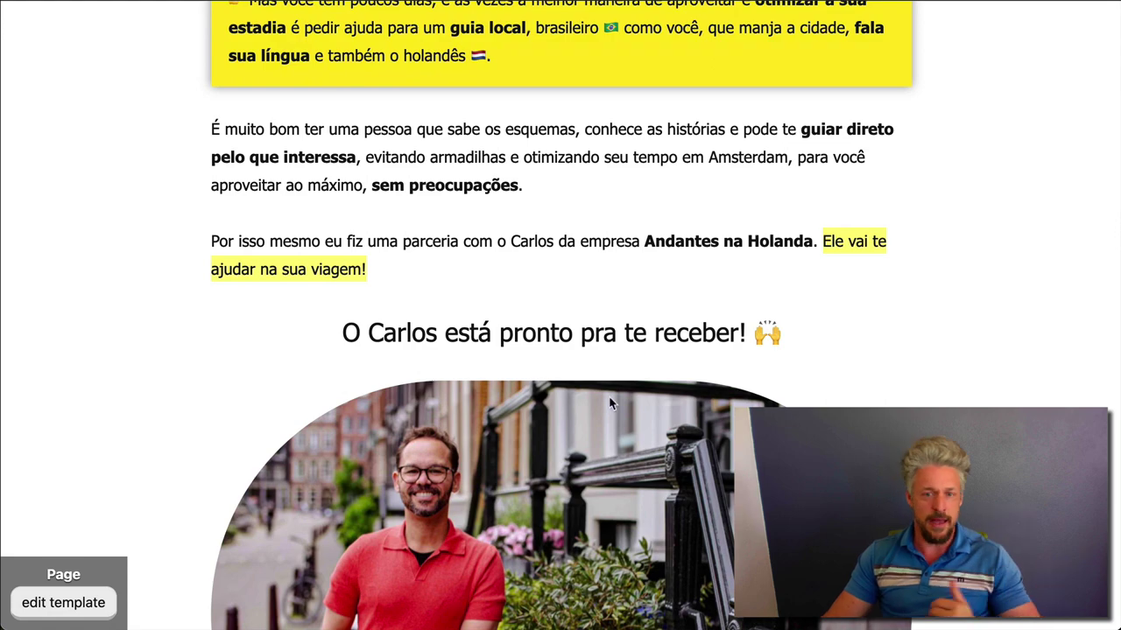
Step: Review the test page's rounded guide photo, the centered section headings and the green box about hiring a certified guide
{"action": "scroll", "coordinate": [342, 385], "scroll_direction": "down", "scroll_amount": 7}
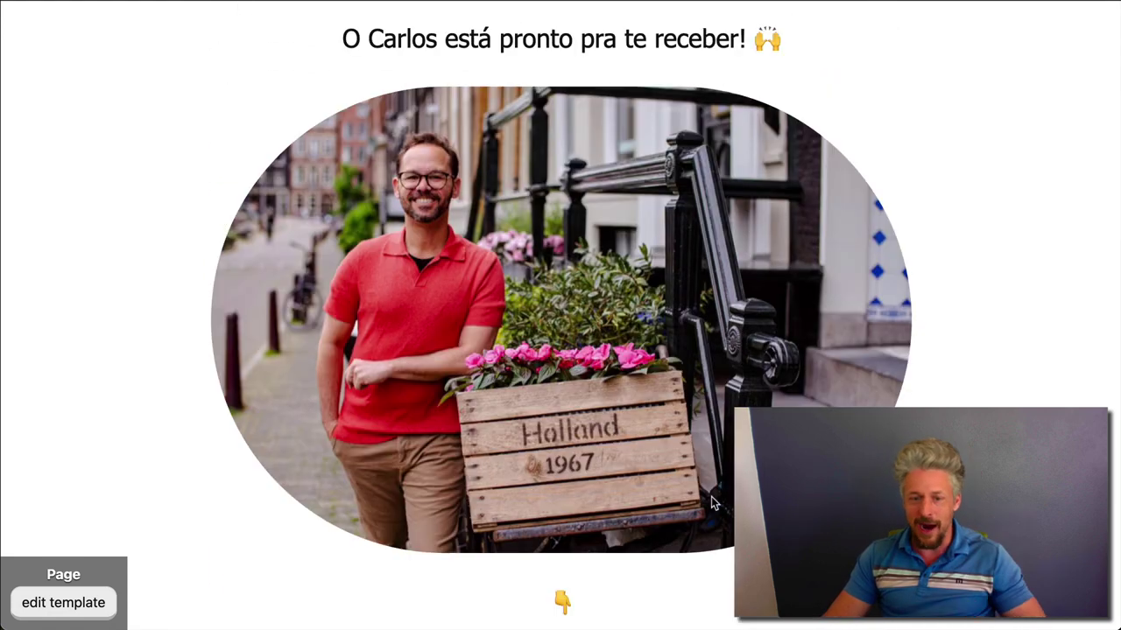
{"action": "scroll", "coordinate": [710, 503], "scroll_direction": "down", "scroll_amount": 7}
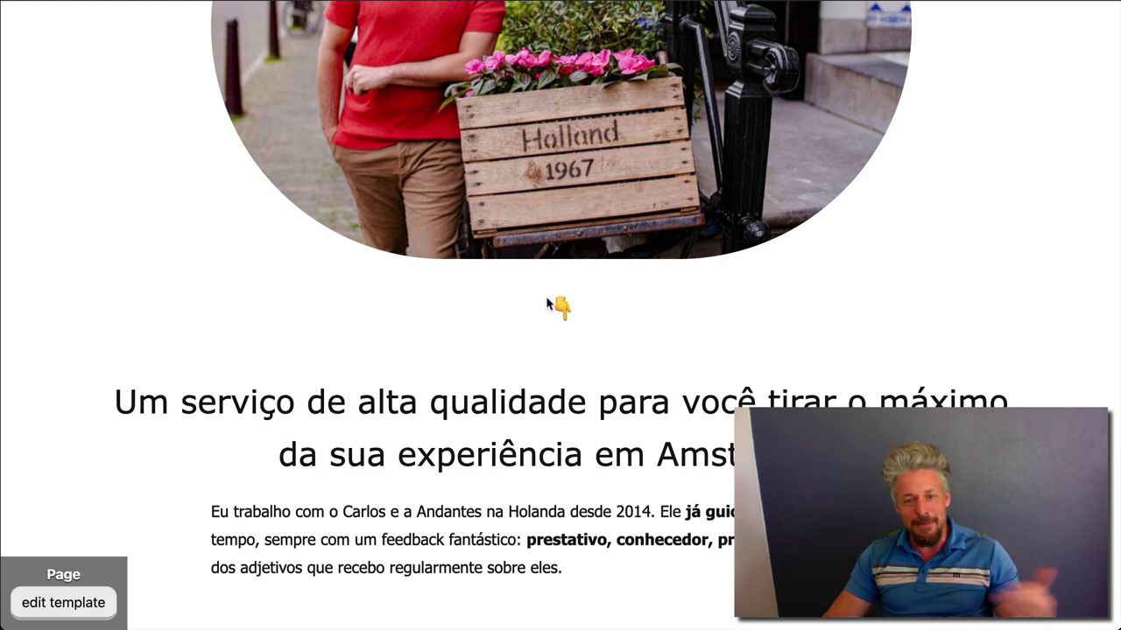
{"action": "scroll", "coordinate": [657, 436], "scroll_direction": "down", "scroll_amount": 9}
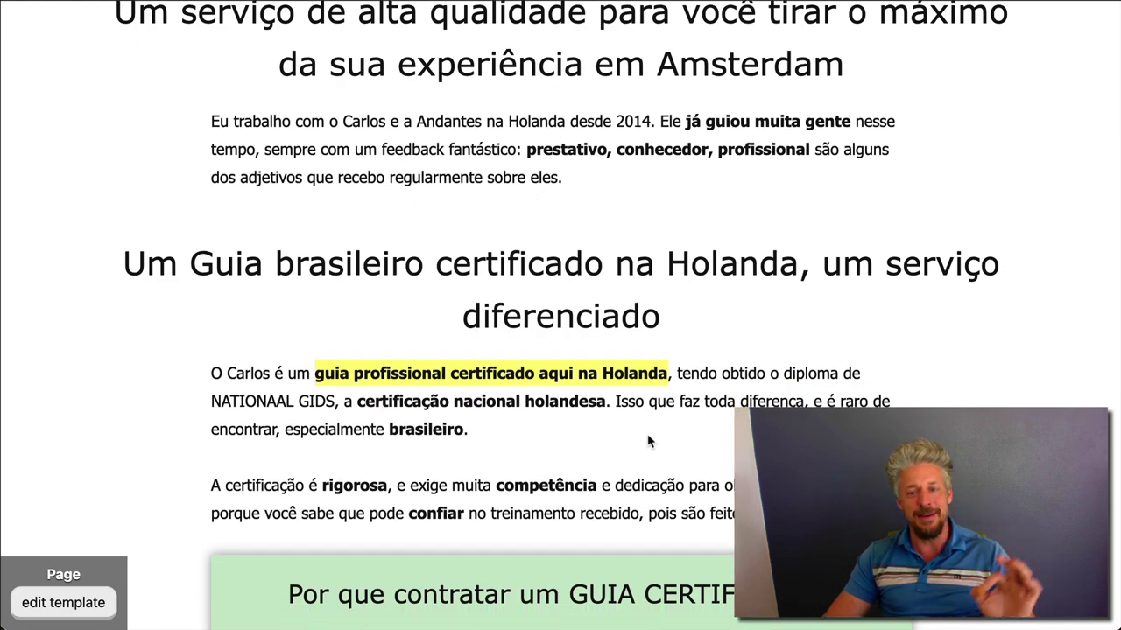
{"action": "scroll", "coordinate": [649, 441], "scroll_direction": "down", "scroll_amount": 5}
{"action": "scroll", "coordinate": [648, 441], "scroll_direction": "down", "scroll_amount": 3}
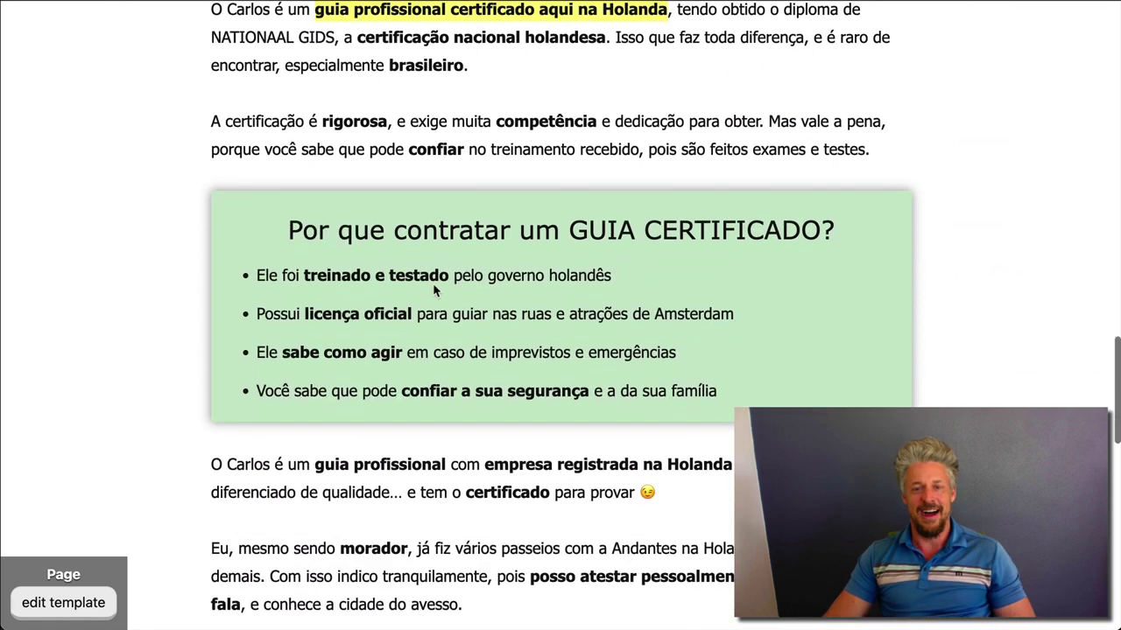
{"action": "scroll", "coordinate": [536, 378], "scroll_direction": "down", "scroll_amount": 3}
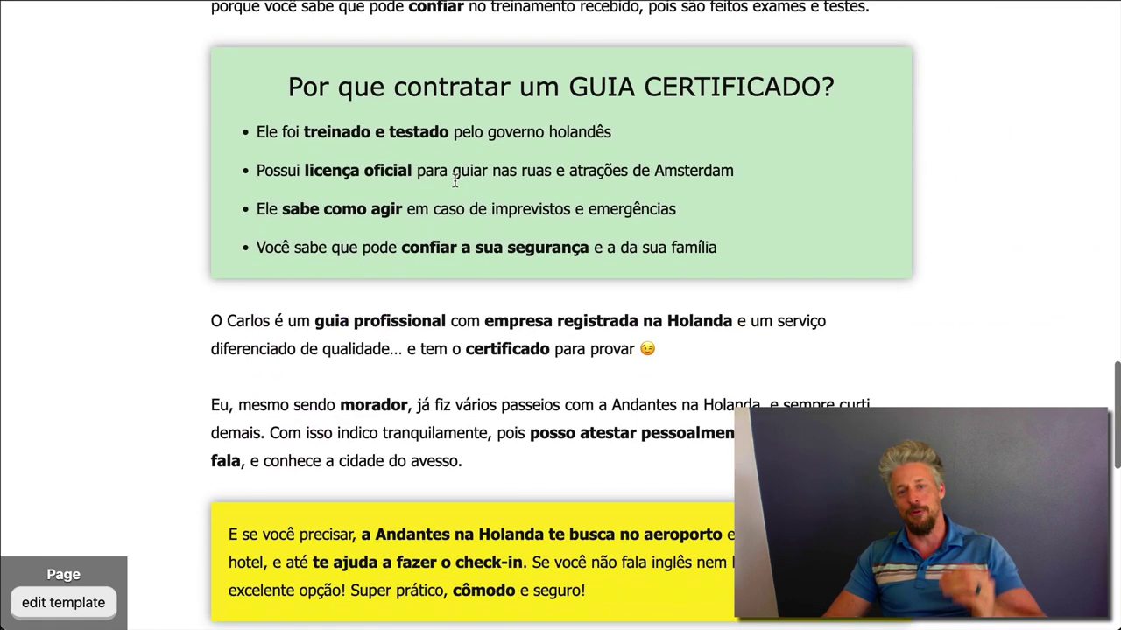
{"action": "scroll", "coordinate": [565, 285], "scroll_direction": "down", "scroll_amount": 2}
{"action": "scroll", "coordinate": [565, 284], "scroll_direction": "down", "scroll_amount": 2}
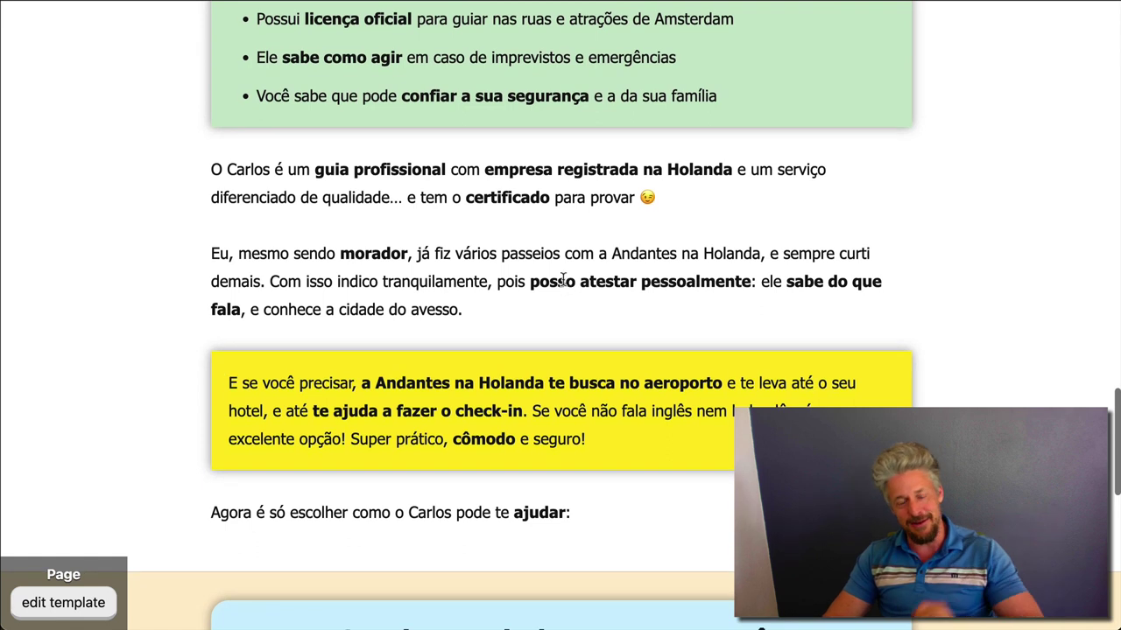
Step: Examine the second yellow callout and the full-width services section with its checkmark list and "Reserve agora!" button
{"action": "scroll", "coordinate": [563, 279], "scroll_direction": "down", "scroll_amount": 2}
{"action": "scroll", "coordinate": [562, 278], "scroll_direction": "down", "scroll_amount": 3}
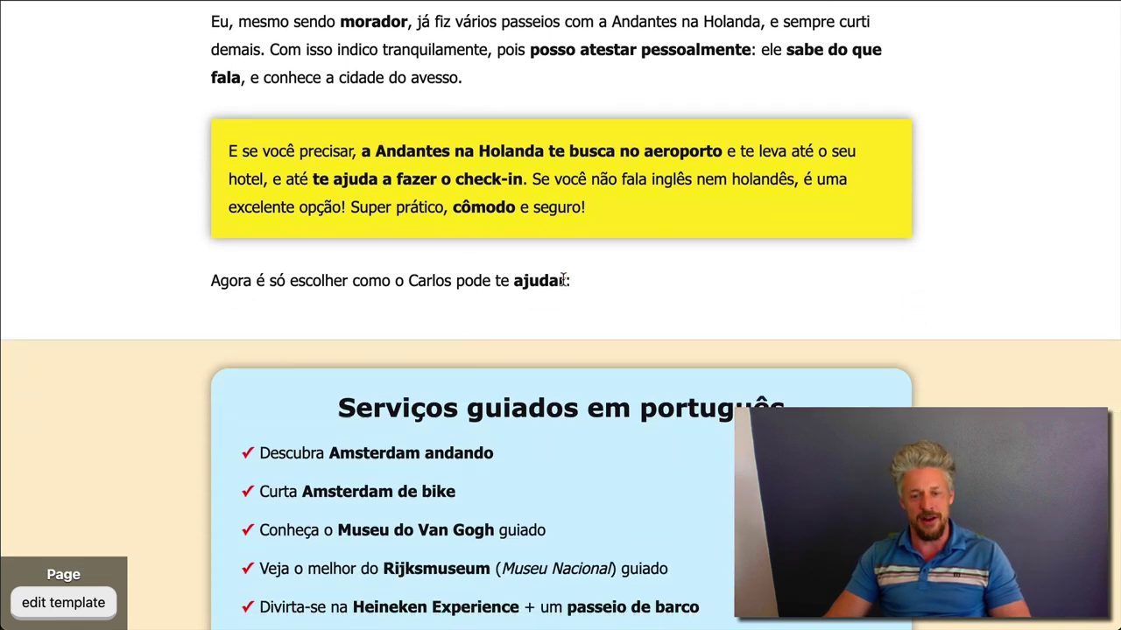
{"action": "scroll", "coordinate": [563, 278], "scroll_direction": "down", "scroll_amount": 5}
{"action": "scroll", "coordinate": [563, 278], "scroll_direction": "down", "scroll_amount": 2}
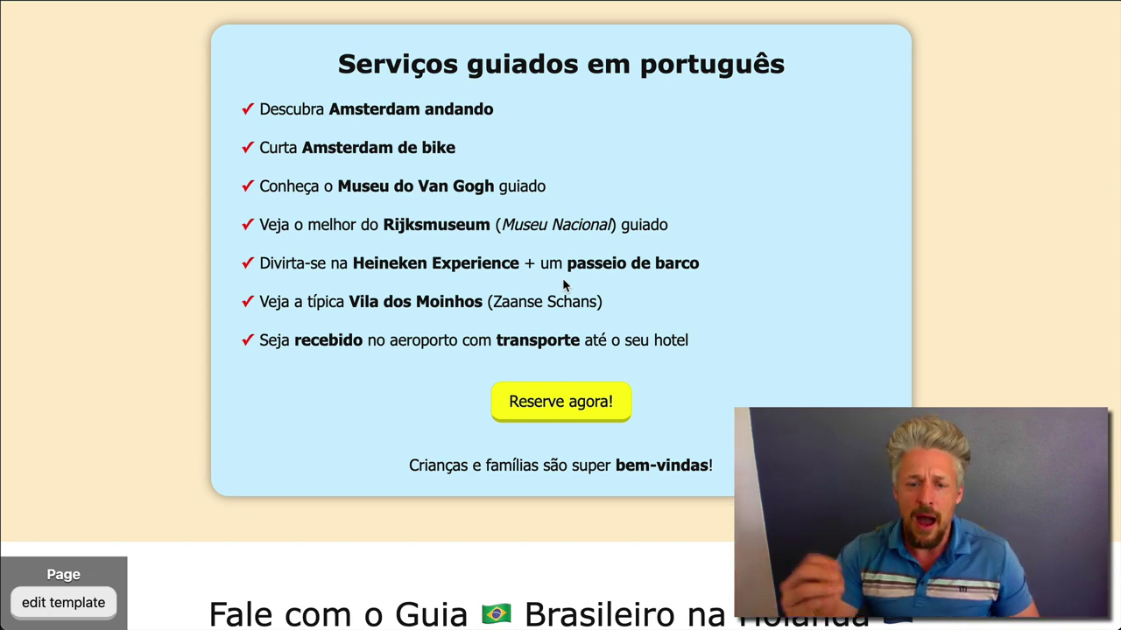
{"action": "scroll", "coordinate": [564, 285], "scroll_direction": "down", "scroll_amount": 1}
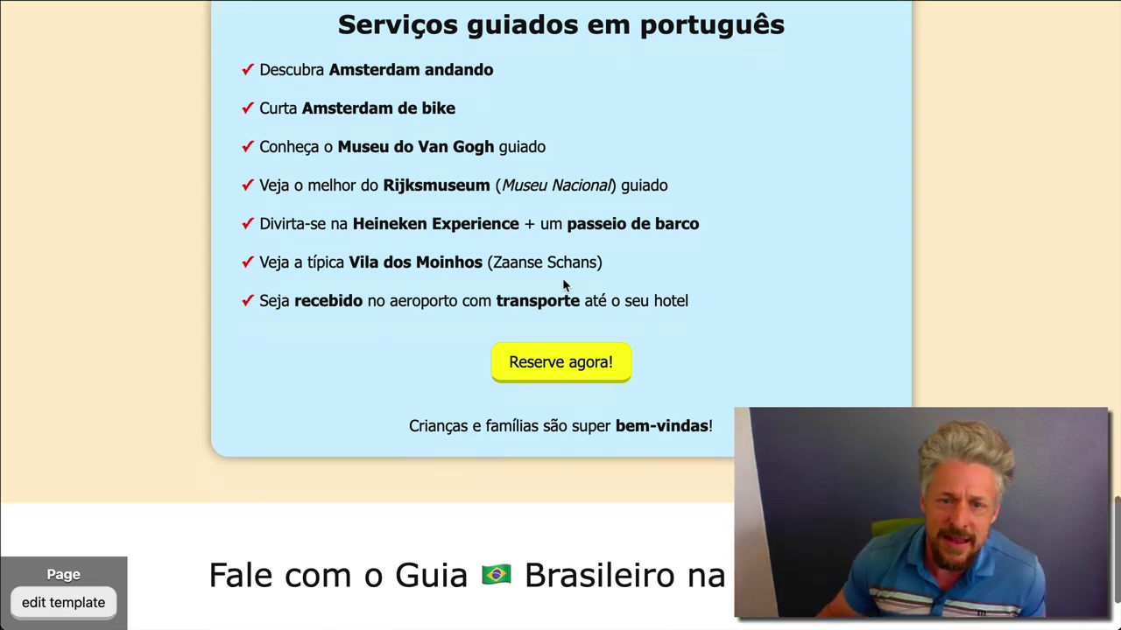
{"action": "scroll", "coordinate": [565, 285], "scroll_direction": "down", "scroll_amount": 3}
Step: Skim the whole finished test page once more, from the introduction to the form placeholder and back to the title
{"action": "scroll", "coordinate": [562, 277], "scroll_direction": "up", "scroll_amount": 12}
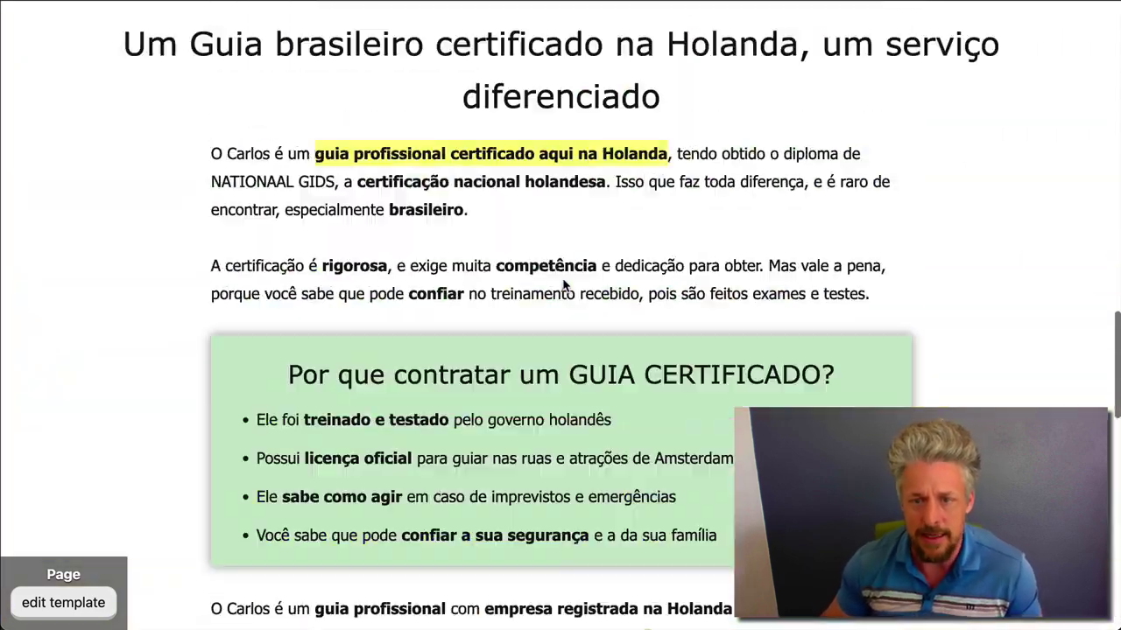
{"action": "scroll", "coordinate": [565, 285], "scroll_direction": "up", "scroll_amount": 20}
{"action": "scroll", "coordinate": [564, 286], "scroll_direction": "down", "scroll_amount": 10}
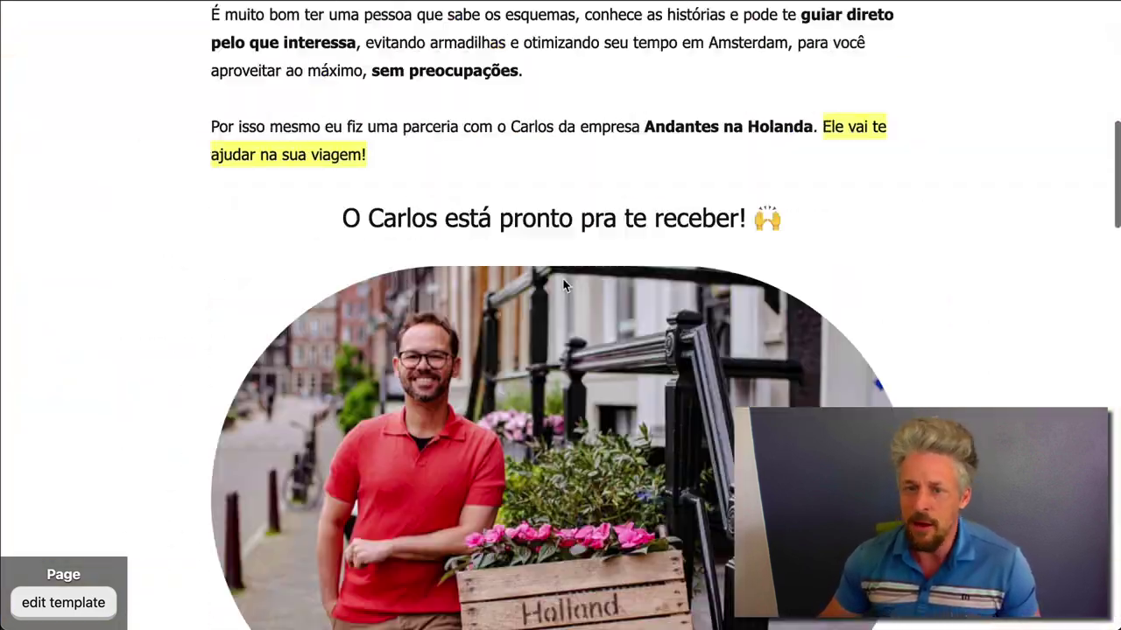
{"action": "scroll", "coordinate": [564, 285], "scroll_direction": "down", "scroll_amount": 20}
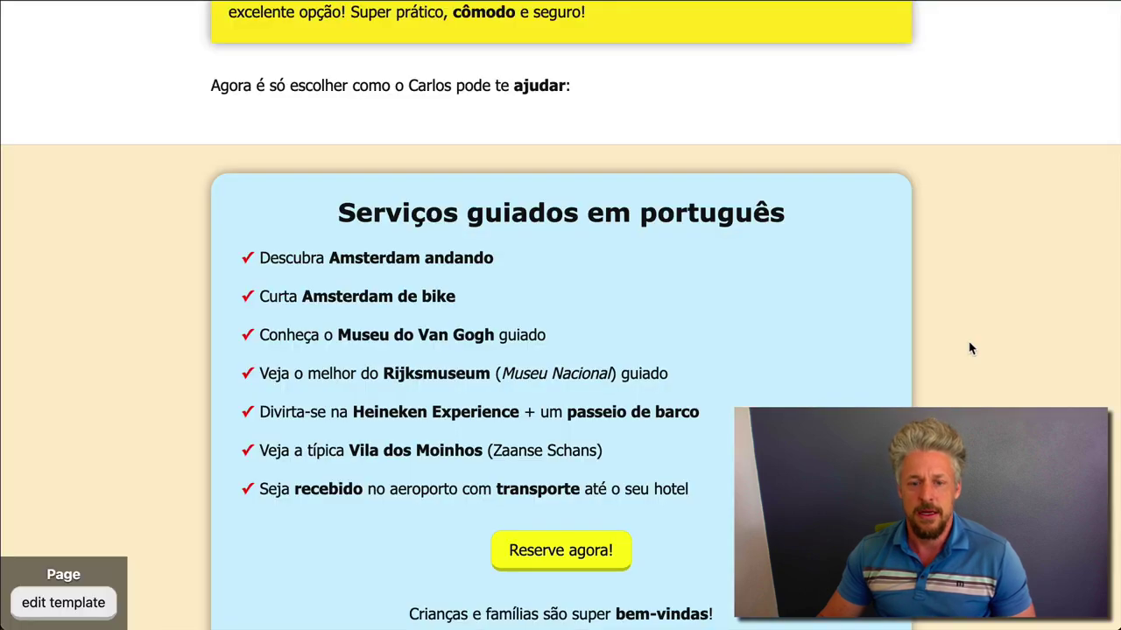
{"action": "scroll", "coordinate": [969, 348], "scroll_direction": "down", "scroll_amount": 4}
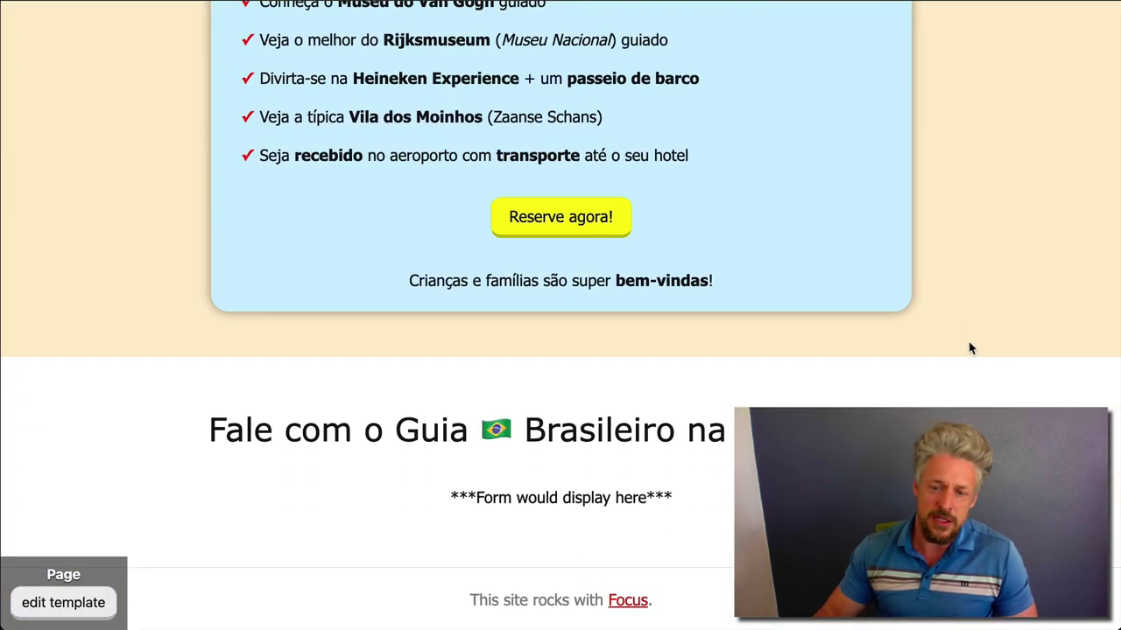
{"action": "scroll", "coordinate": [970, 348], "scroll_direction": "up", "scroll_amount": 20}
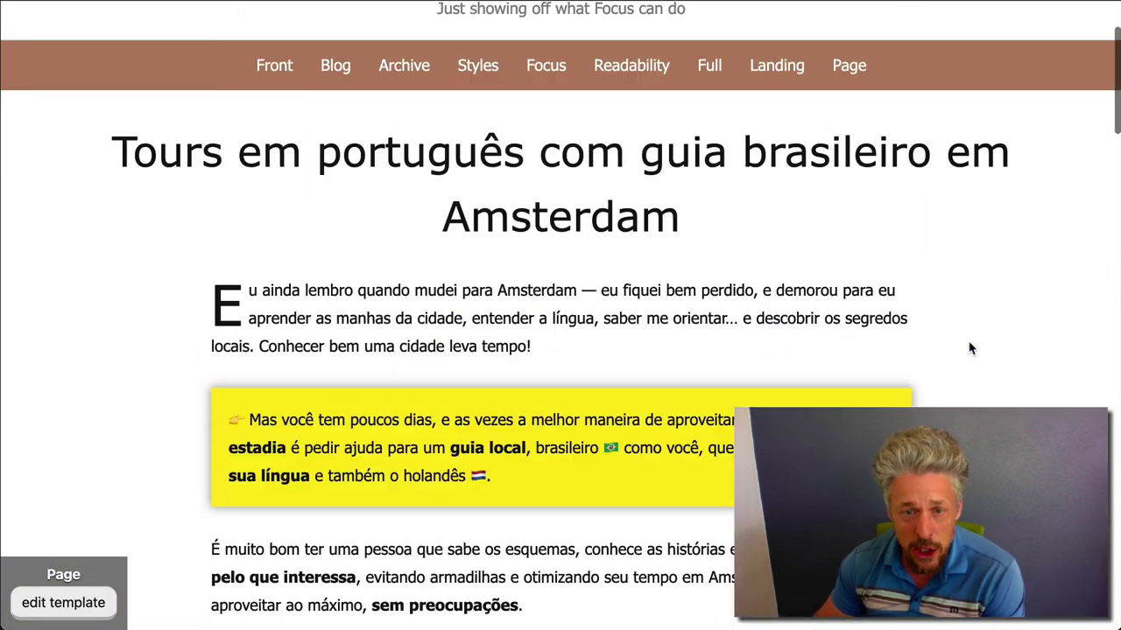